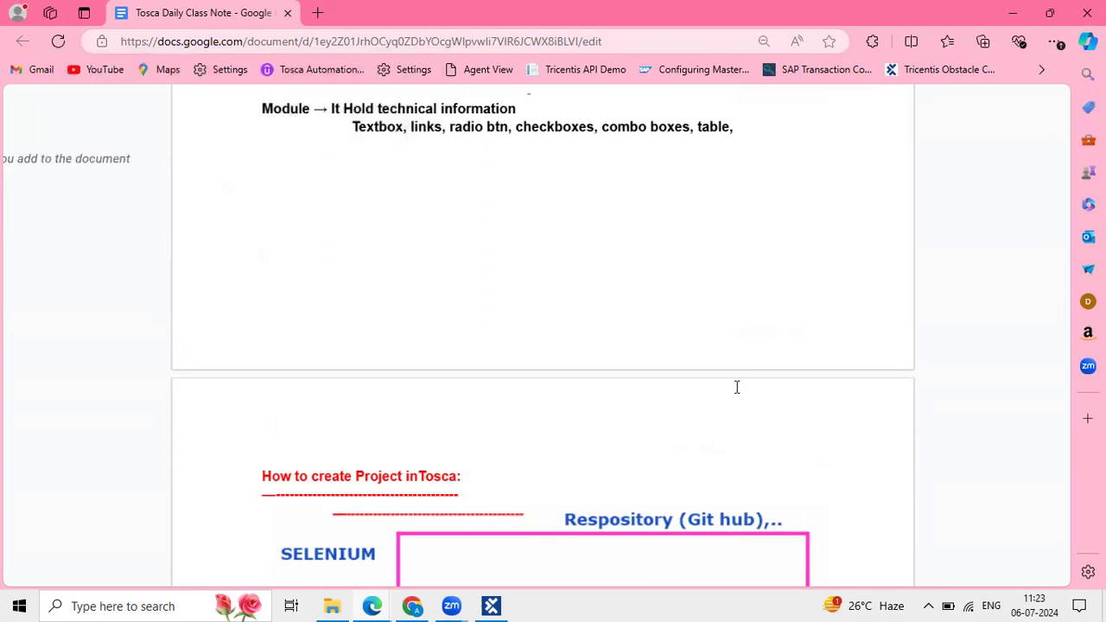
Glance at Tosca Commander, then scroll through the Google Docs class notes.
{"action": "left_click", "coordinate": [489, 606]}
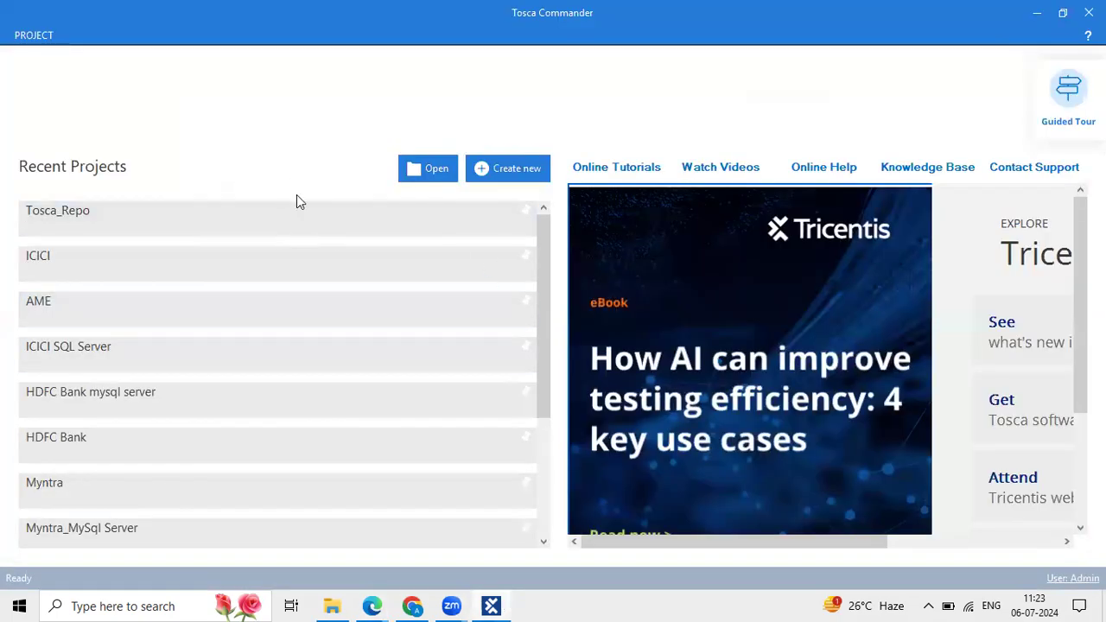
{"action": "left_click", "coordinate": [509, 604]}
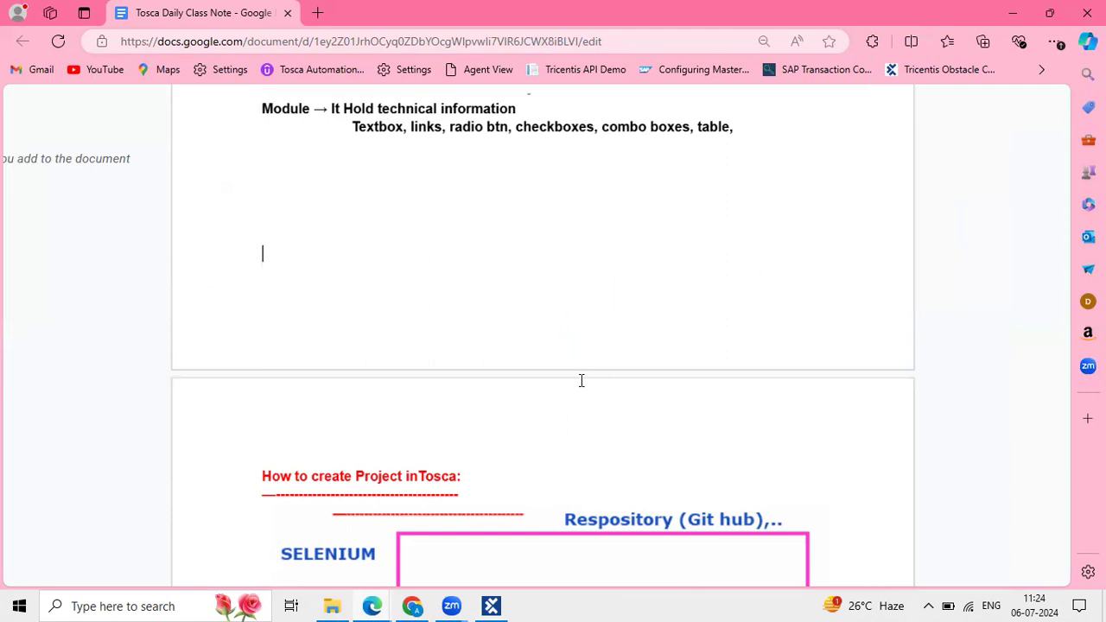
{"action": "scroll", "coordinate": [581, 380], "scroll_direction": "down", "scroll_amount": 5}
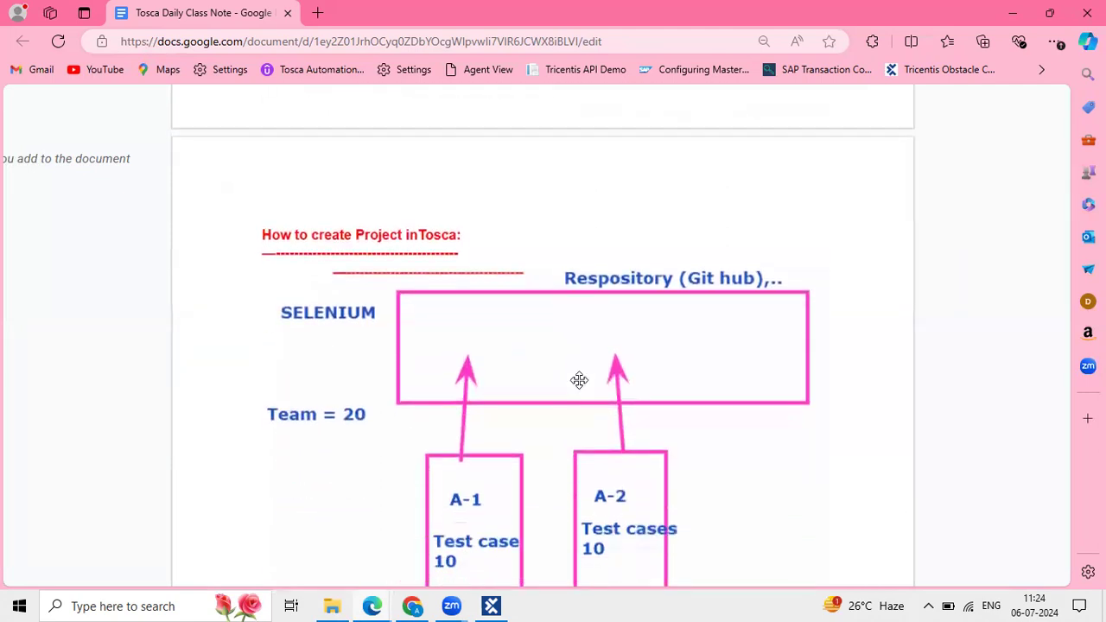
{"action": "scroll", "coordinate": [578, 380], "scroll_direction": "down", "scroll_amount": 1}
{"action": "scroll", "coordinate": [580, 378], "scroll_direction": "up", "scroll_amount": 4}
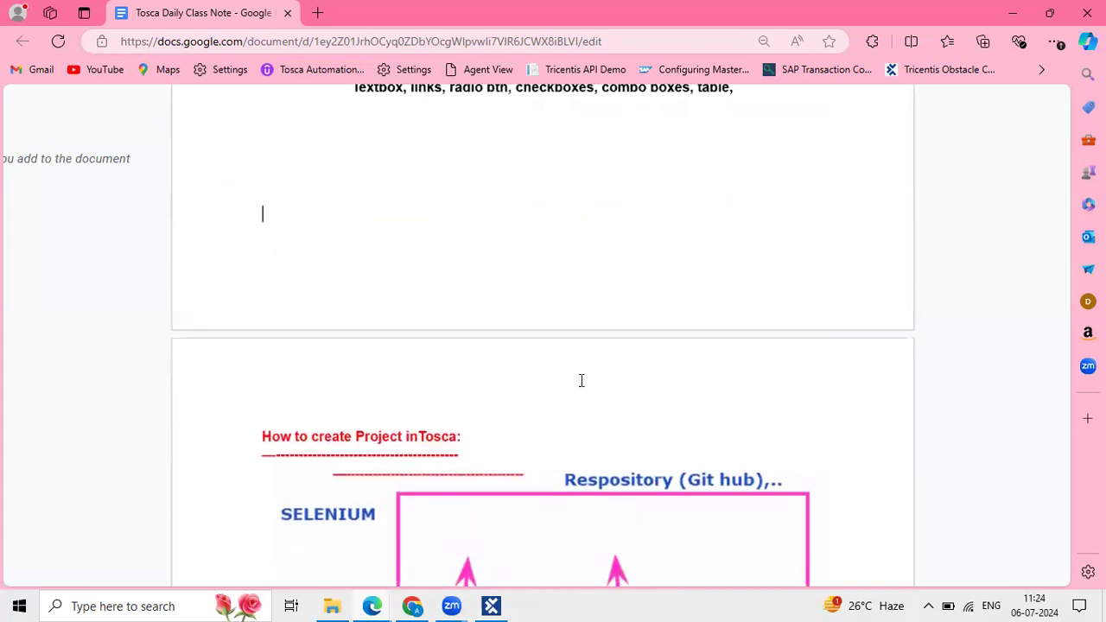
{"action": "scroll", "coordinate": [580, 385], "scroll_direction": "down", "scroll_amount": 4}
Highlight the 'How to create Project inTosca' notes and start a new workspace in Tosca Commander.
{"action": "left_click_drag", "start_coordinate": [487, 306], "coordinate": [247, 287]}
{"action": "left_click", "coordinate": [505, 603]}
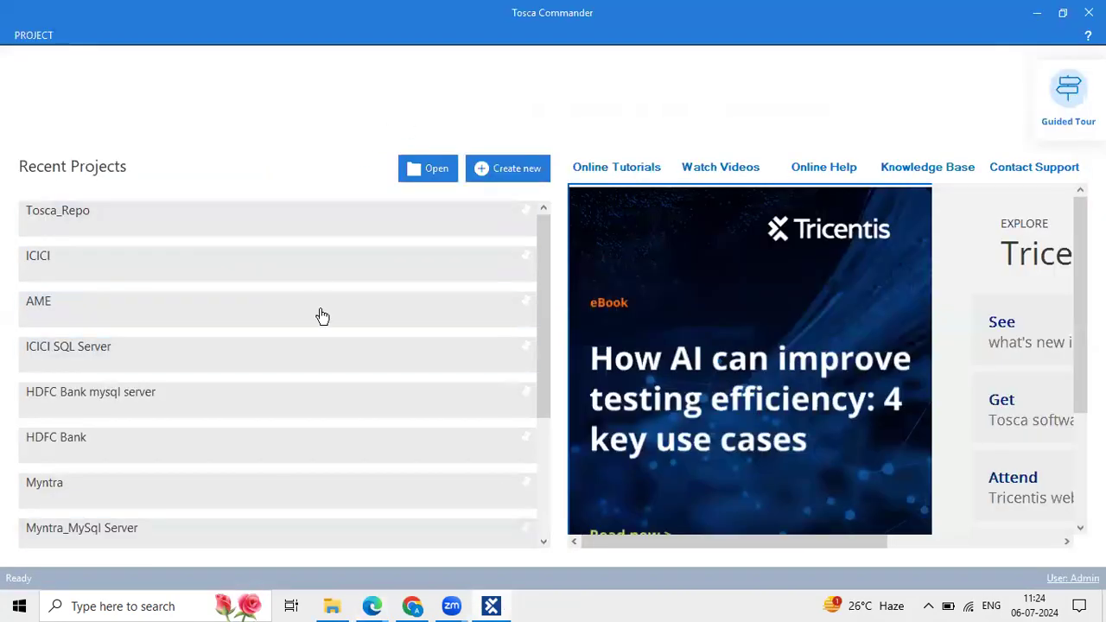
{"action": "left_click", "coordinate": [513, 168]}
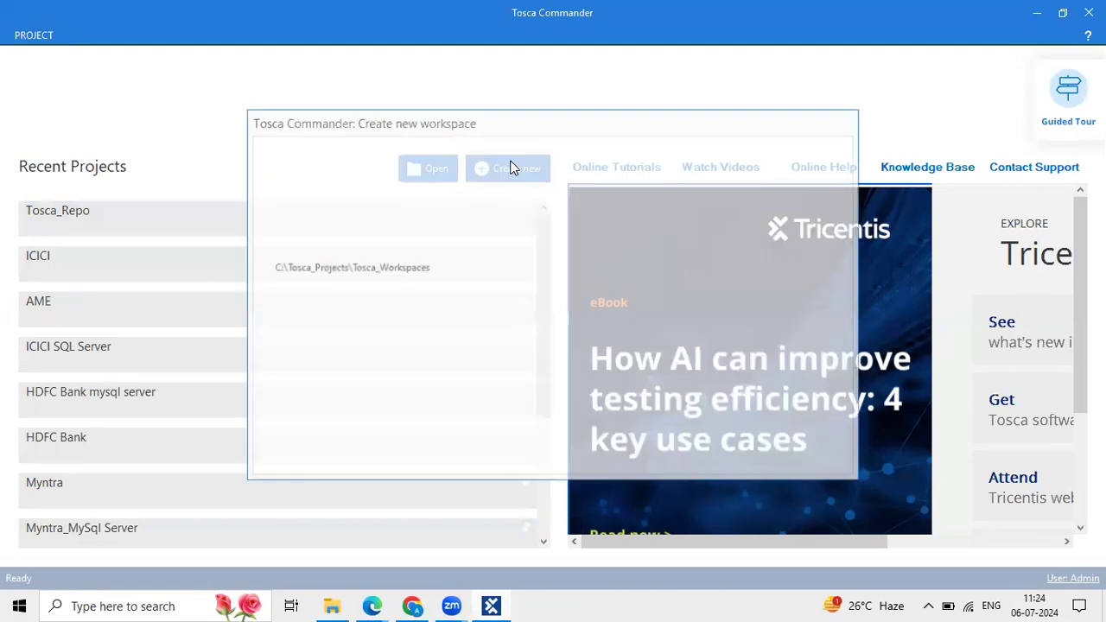
Try DB2 as the workspace repository type, then switch it back to None.
{"action": "left_click", "coordinate": [469, 189]}
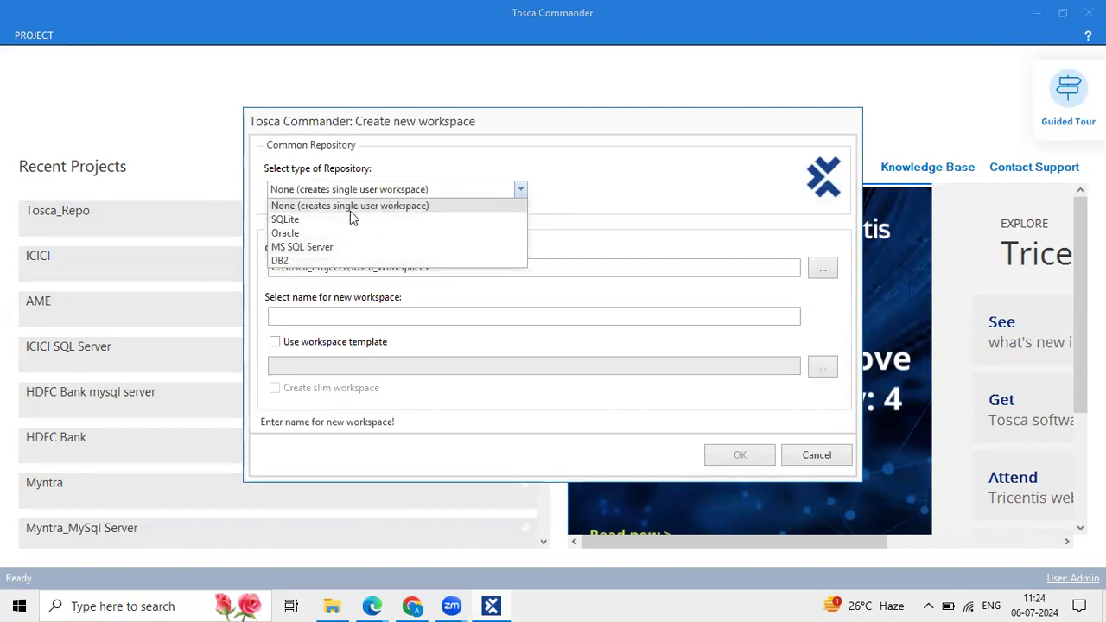
{"action": "left_click", "coordinate": [298, 261]}
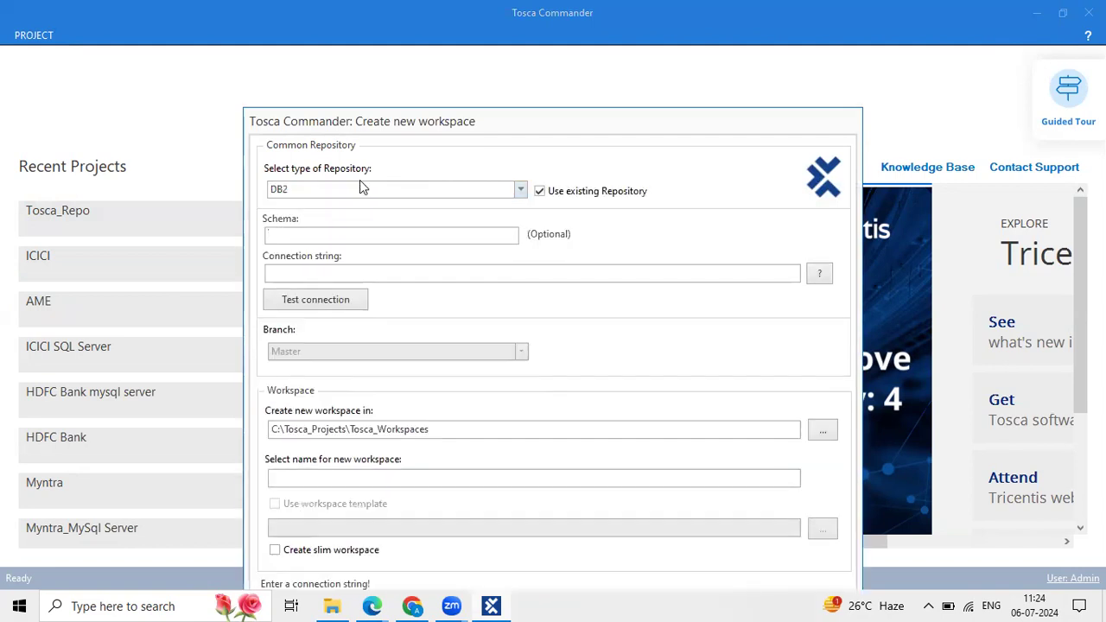
{"action": "left_click", "coordinate": [372, 190]}
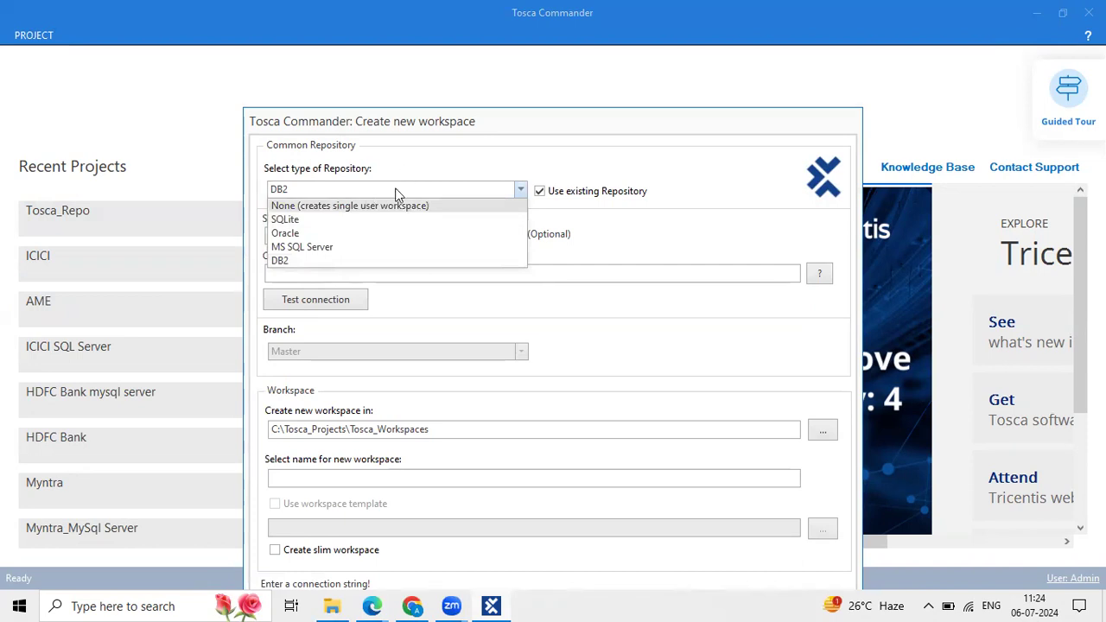
{"action": "left_click", "coordinate": [385, 187]}
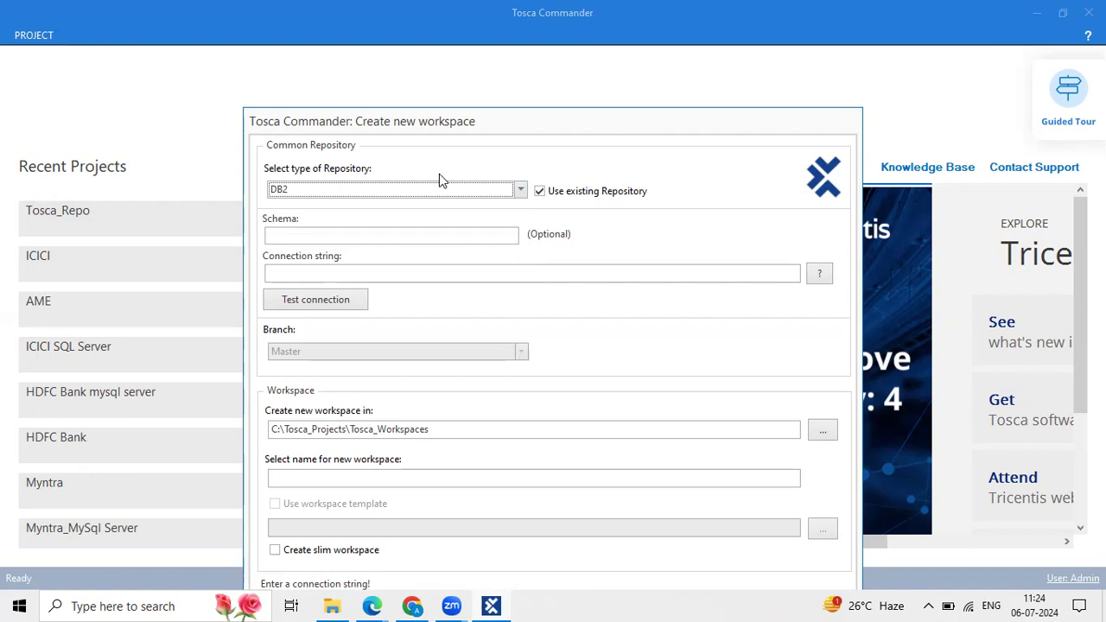
{"action": "left_click", "coordinate": [430, 190]}
{"action": "left_click", "coordinate": [385, 206]}
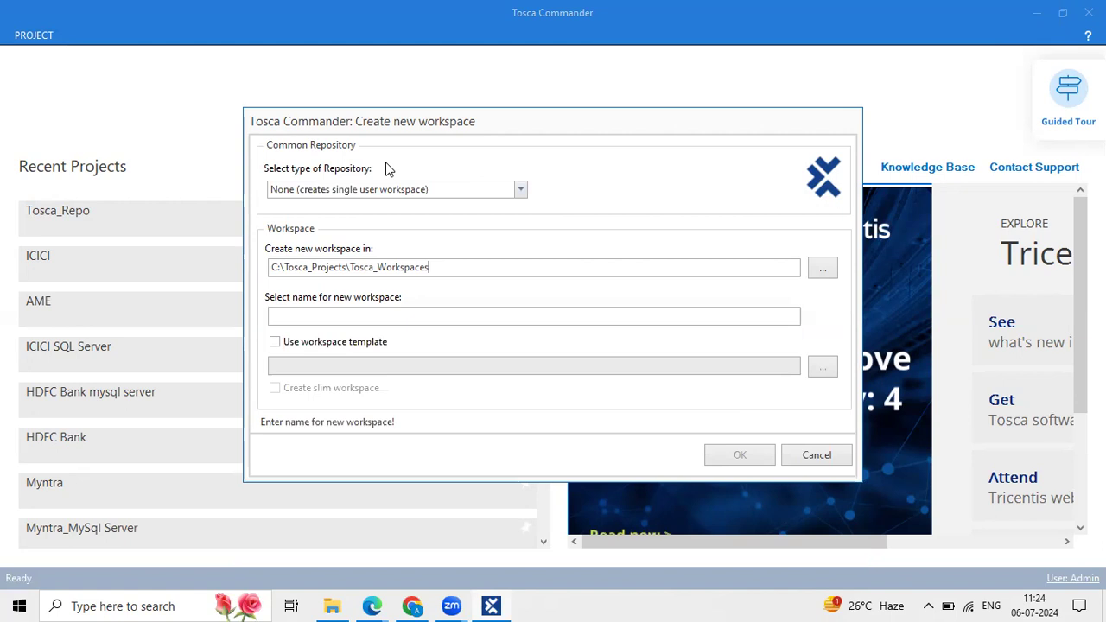
{"action": "left_click", "coordinate": [458, 190]}
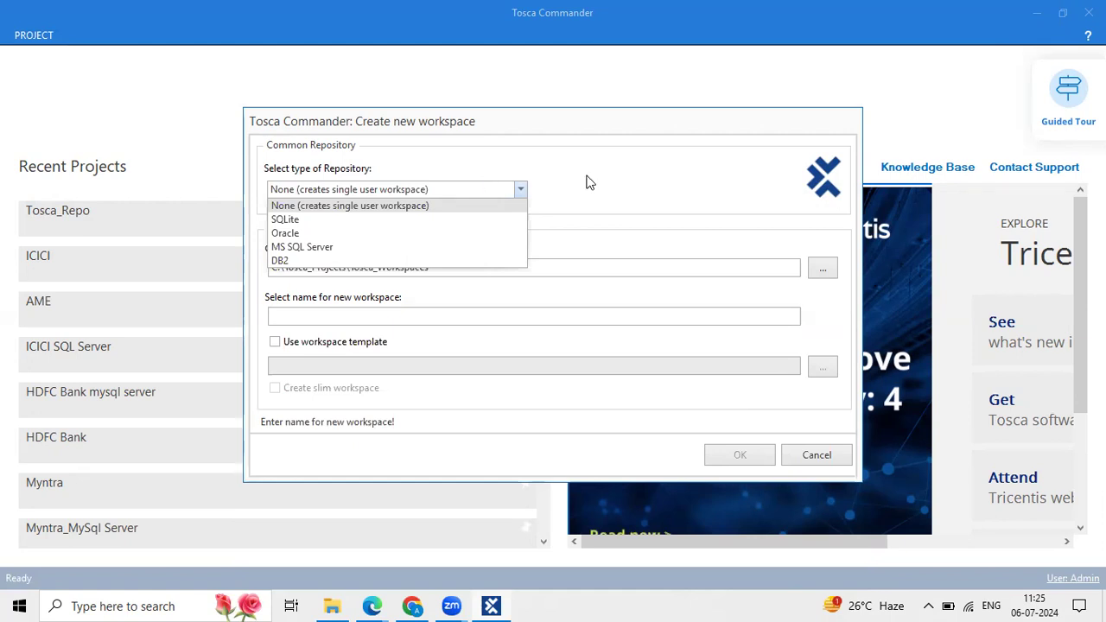
{"action": "left_click", "coordinate": [585, 182]}
{"action": "left_click", "coordinate": [470, 197]}
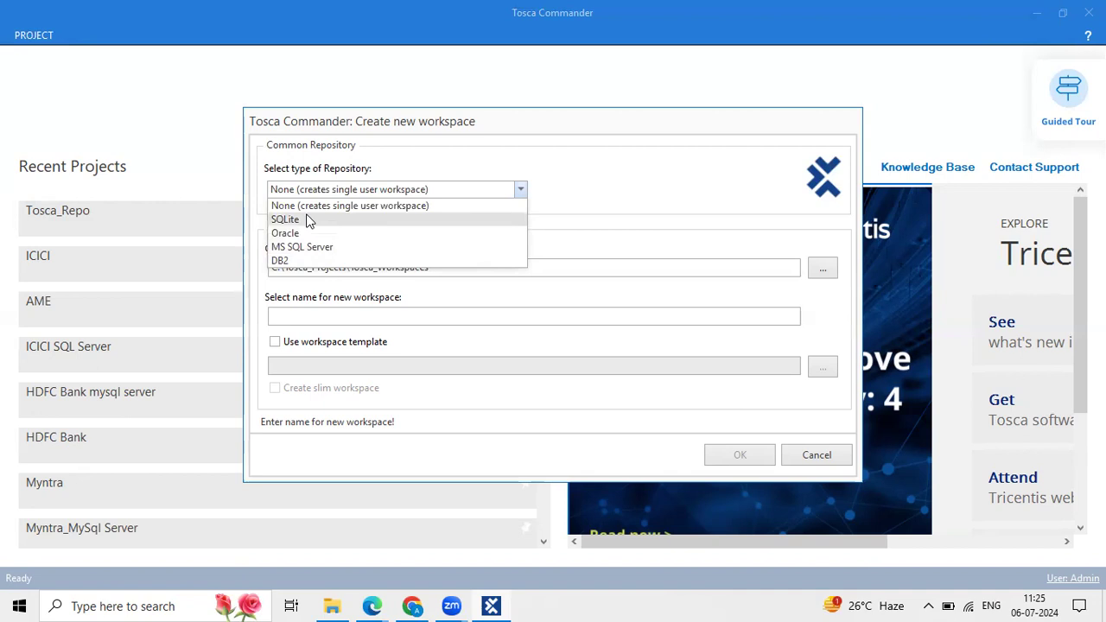
{"action": "left_click", "coordinate": [544, 192]}
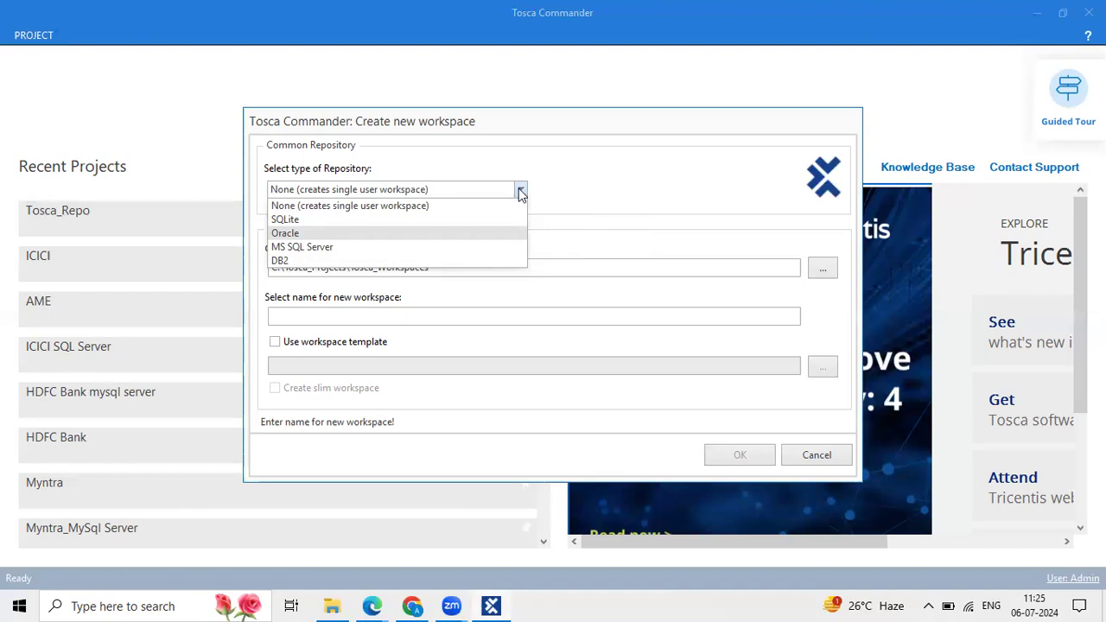
{"action": "left_click", "coordinate": [662, 250]}
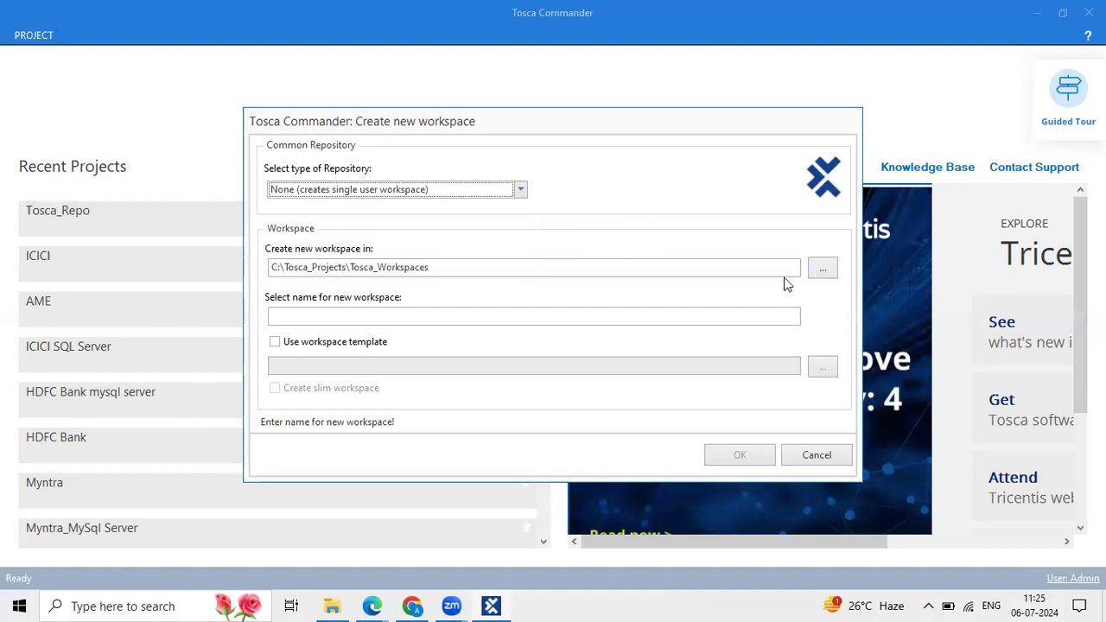
{"action": "left_click", "coordinate": [461, 190]}
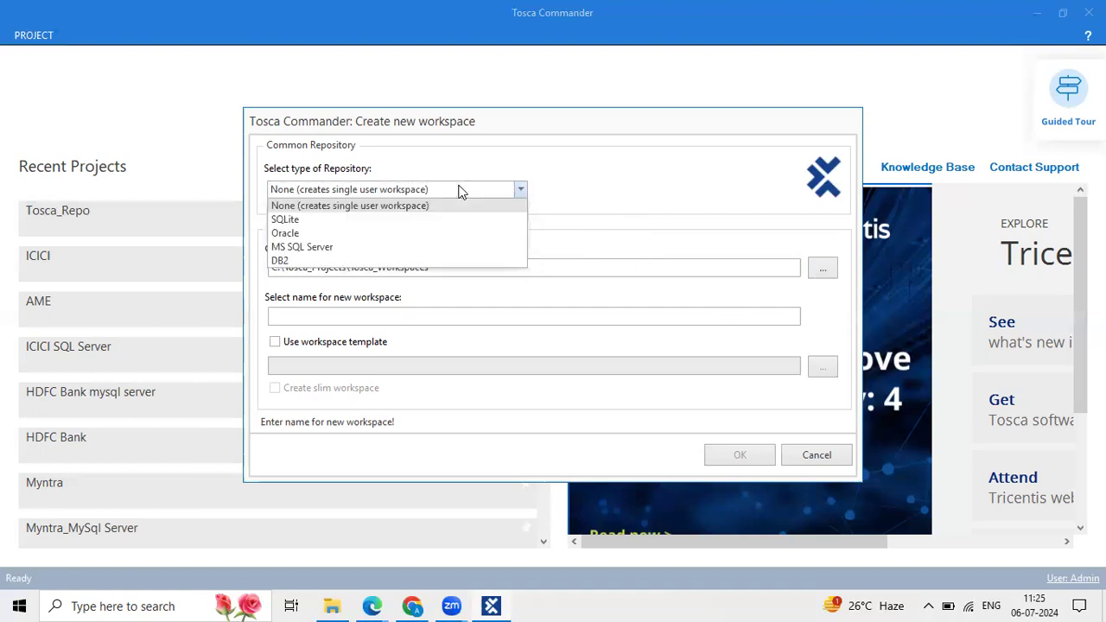
Choose Oracle as repository type and insert the Data Source=;User Id=;Password=; connection template.
{"action": "left_click", "coordinate": [372, 233]}
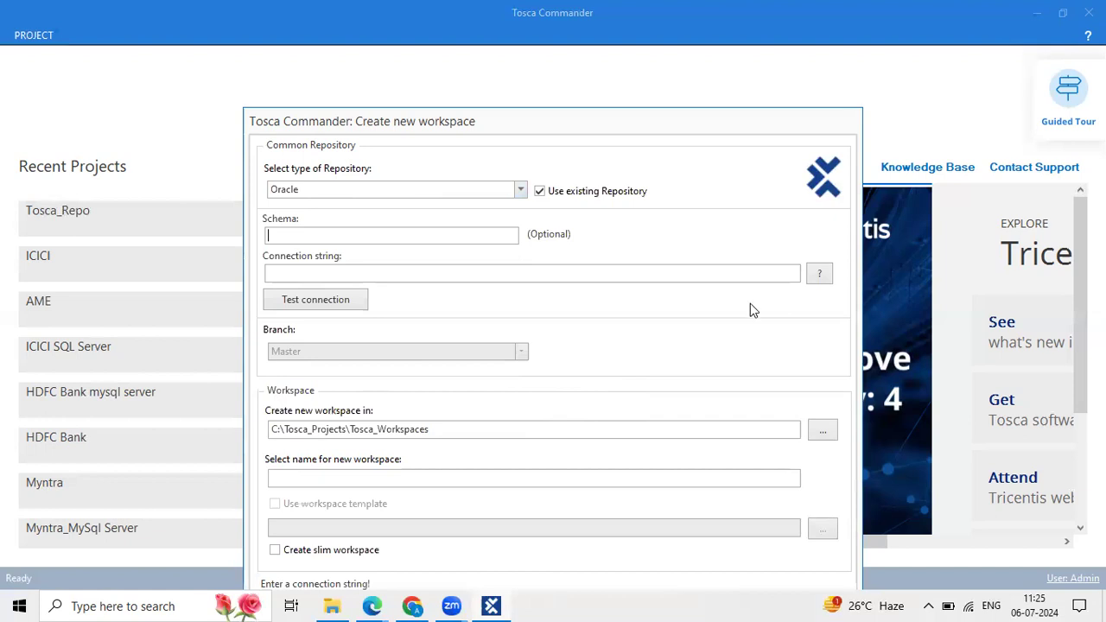
{"action": "left_click", "coordinate": [818, 273]}
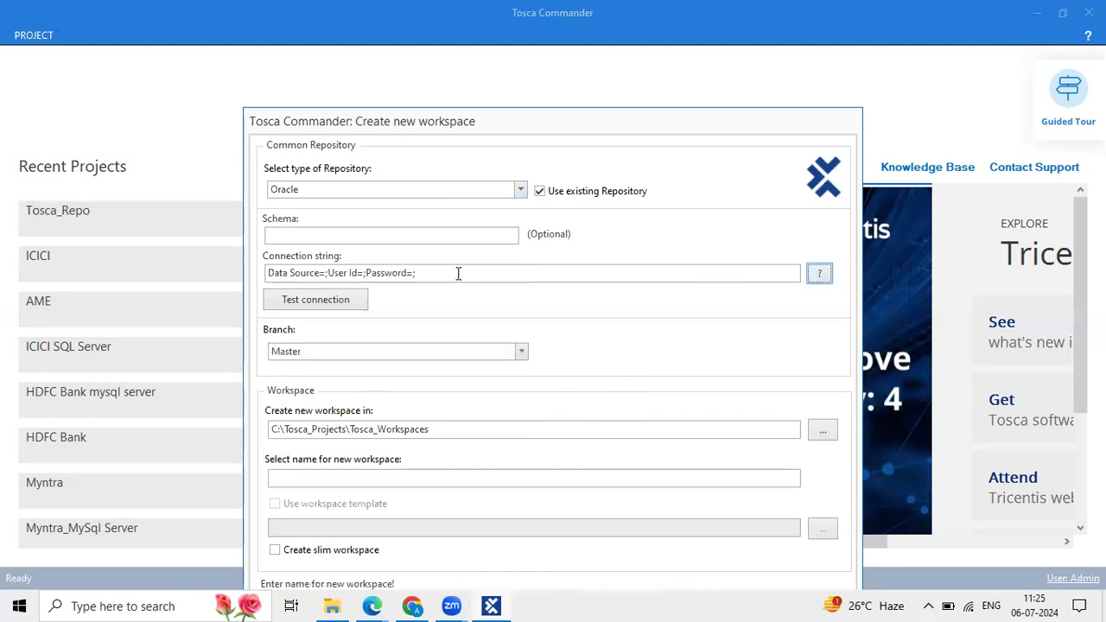
{"action": "left_click_drag", "start_coordinate": [458, 273], "coordinate": [186, 269]}
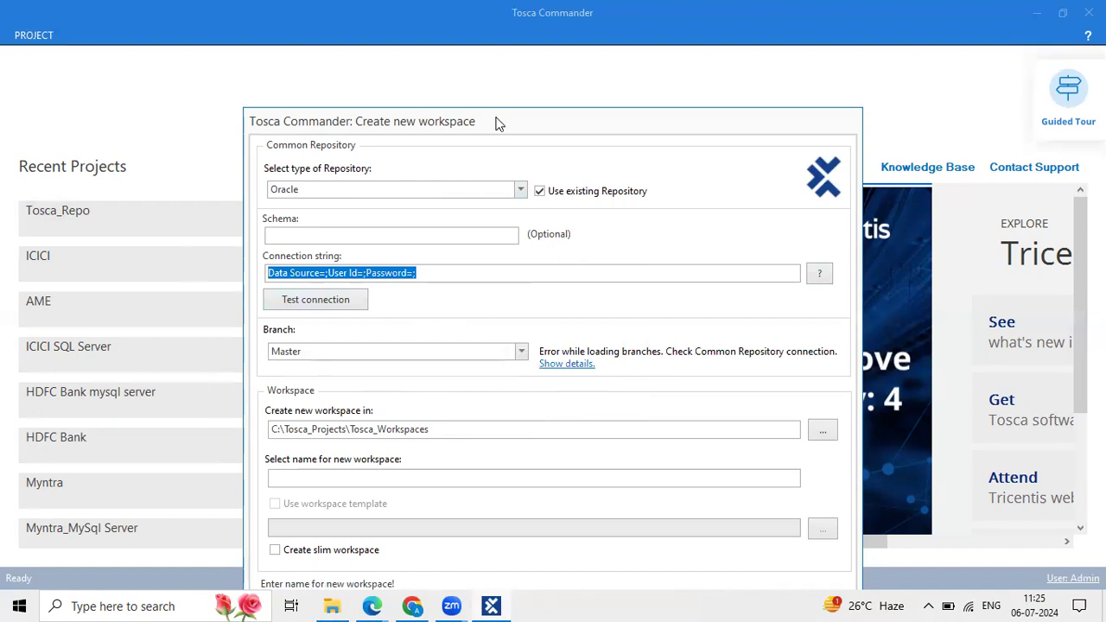
{"action": "left_click_drag", "start_coordinate": [498, 127], "coordinate": [495, 53]}
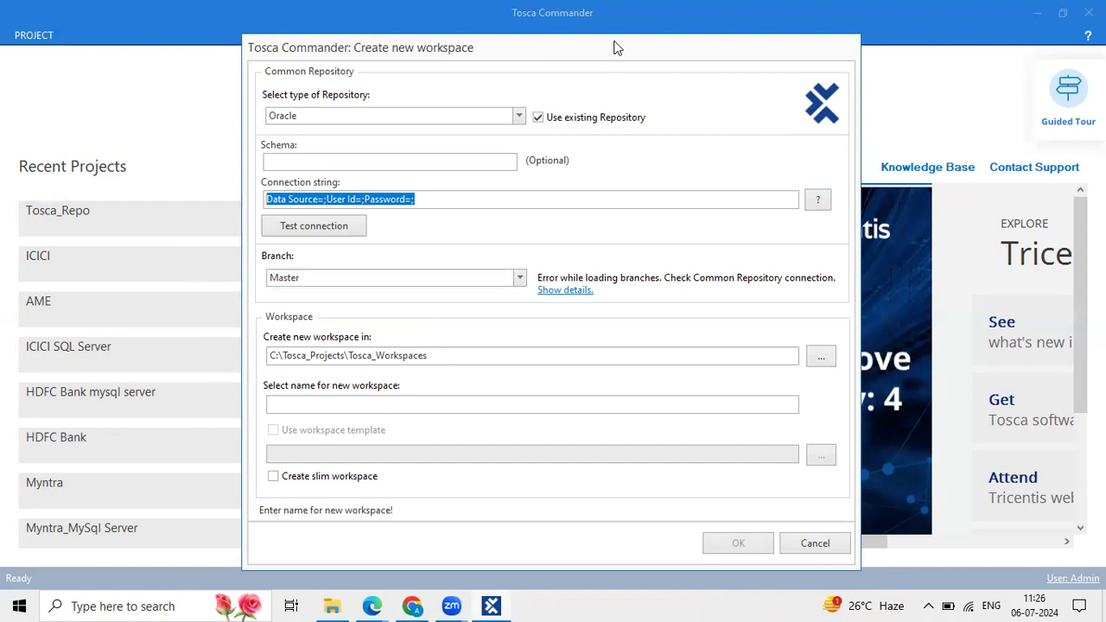
{"action": "left_click_drag", "start_coordinate": [613, 48], "coordinate": [611, 44]}
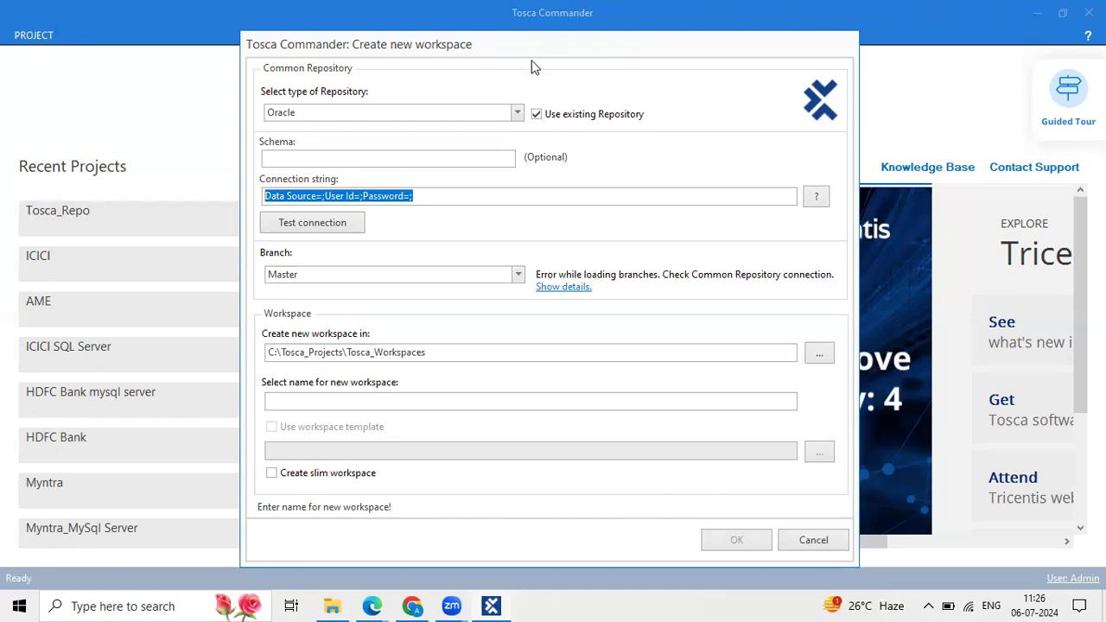
{"action": "left_click_drag", "start_coordinate": [553, 50], "coordinate": [536, 50]}
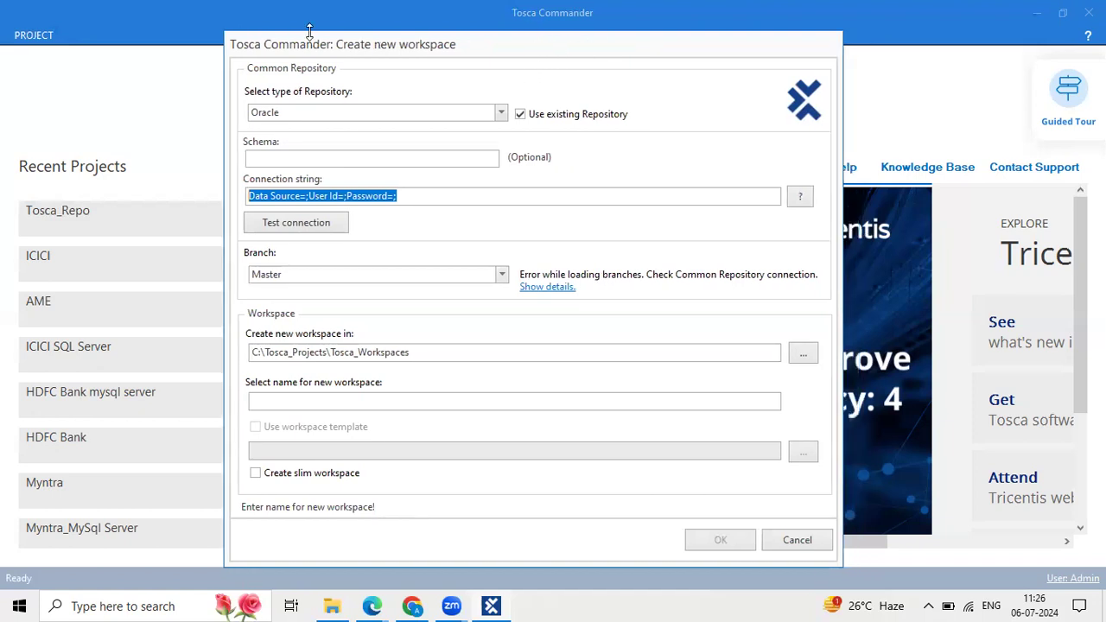
{"action": "left_click", "coordinate": [231, 29]}
{"action": "left_click_drag", "start_coordinate": [236, 38], "coordinate": [196, 42]}
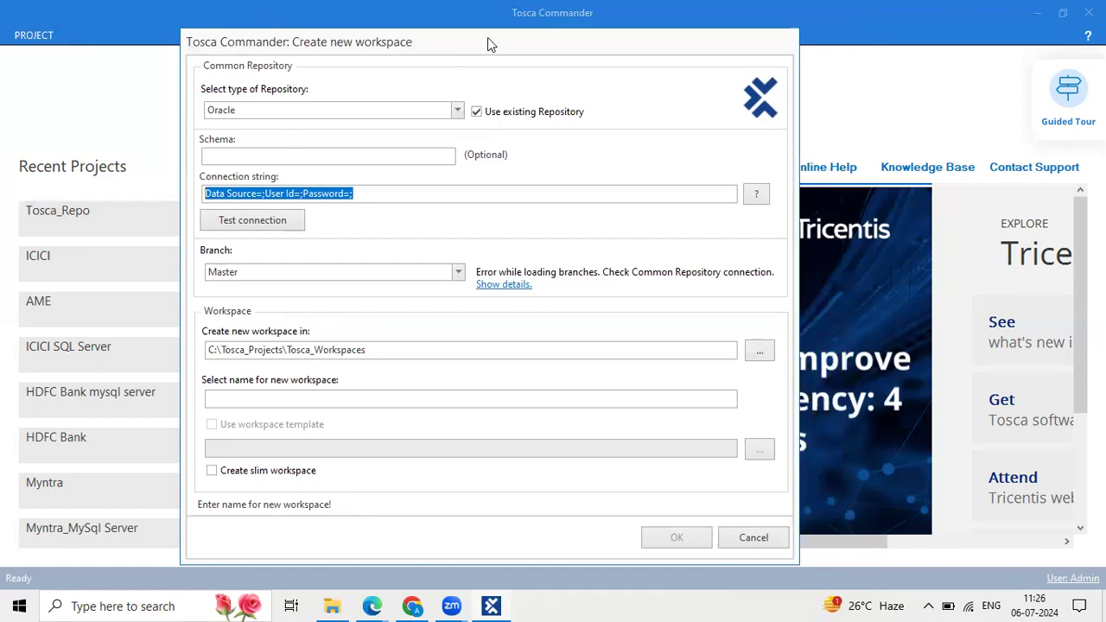
{"action": "left_click_drag", "start_coordinate": [487, 37], "coordinate": [494, 34]}
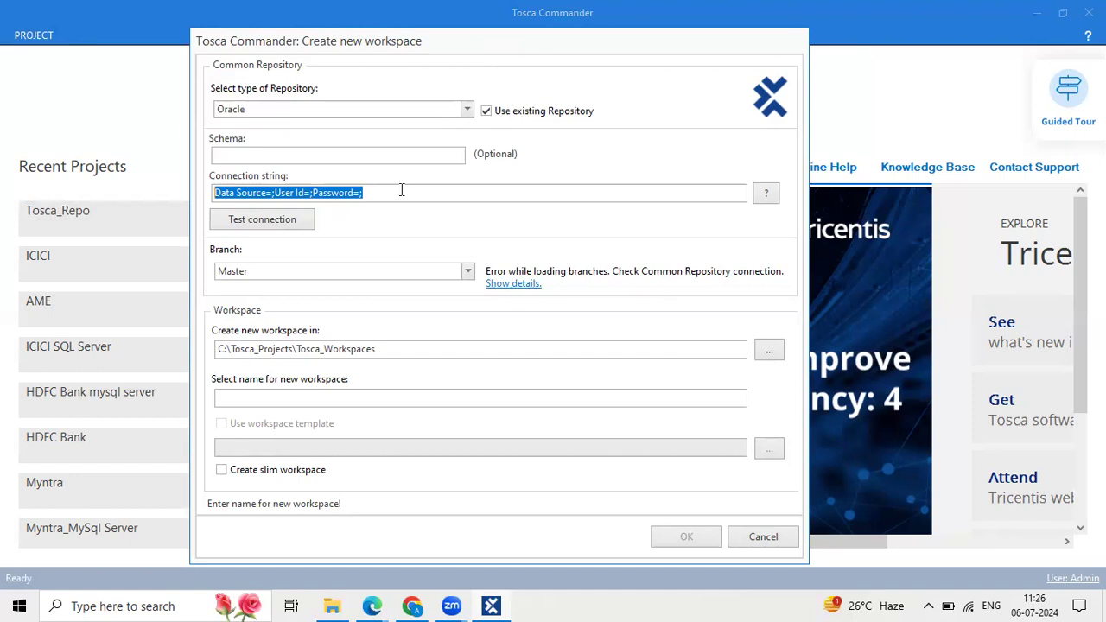
Test the Oracle connection string, which reports the Oracle driver could not be loaded.
{"action": "left_click_drag", "start_coordinate": [389, 192], "coordinate": [207, 187]}
{"action": "left_click_drag", "start_coordinate": [397, 192], "coordinate": [219, 191]}
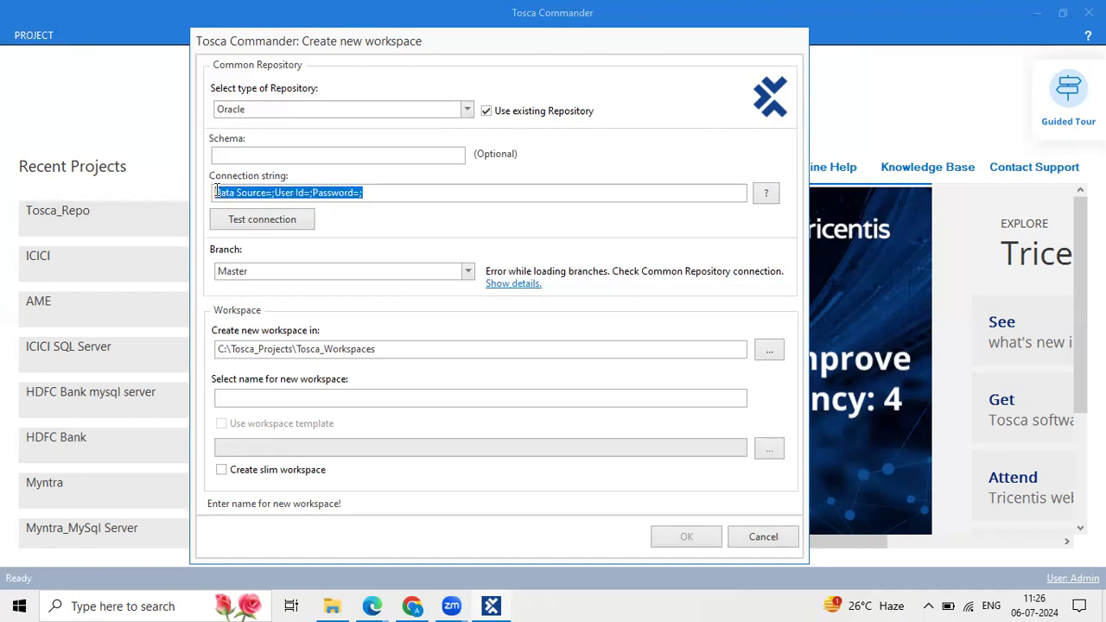
{"action": "left_click", "coordinate": [403, 190]}
{"action": "left_click_drag", "start_coordinate": [380, 192], "coordinate": [214, 197]}
{"action": "left_click_drag", "start_coordinate": [406, 192], "coordinate": [221, 192]}
{"action": "left_click", "coordinate": [308, 113]}
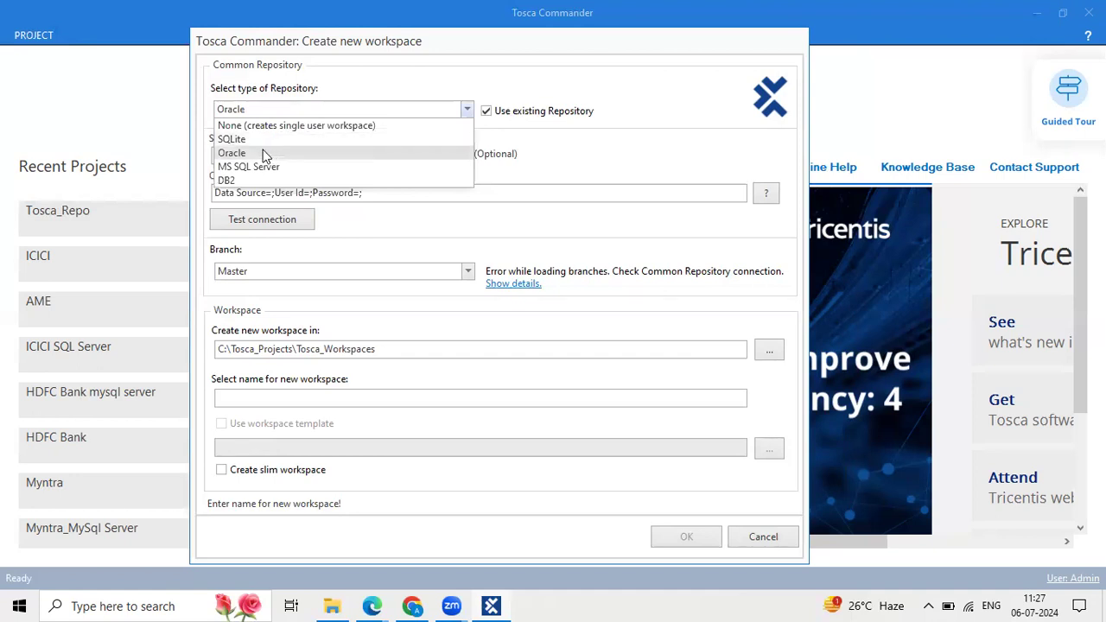
{"action": "left_click", "coordinate": [299, 193]}
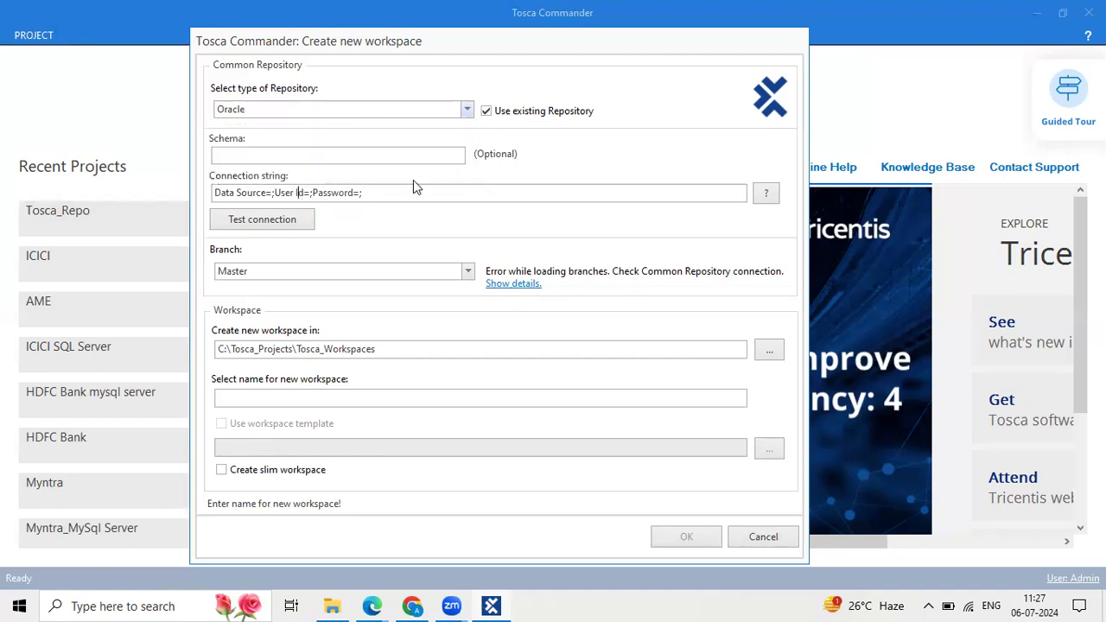
{"action": "left_click_drag", "start_coordinate": [388, 193], "coordinate": [172, 172]}
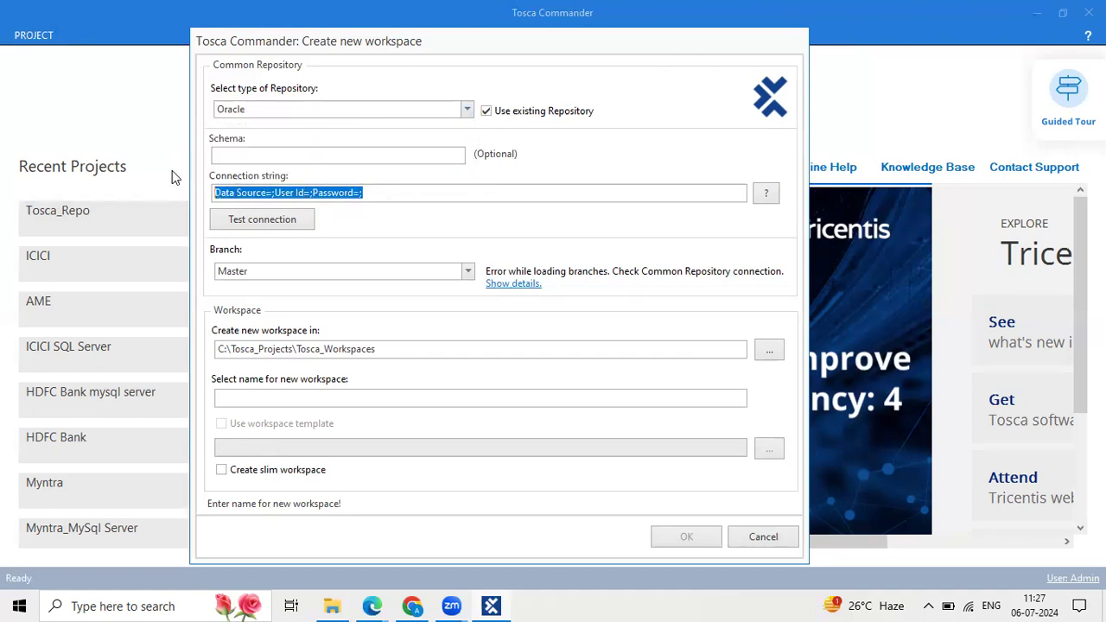
{"action": "left_click", "coordinate": [276, 219]}
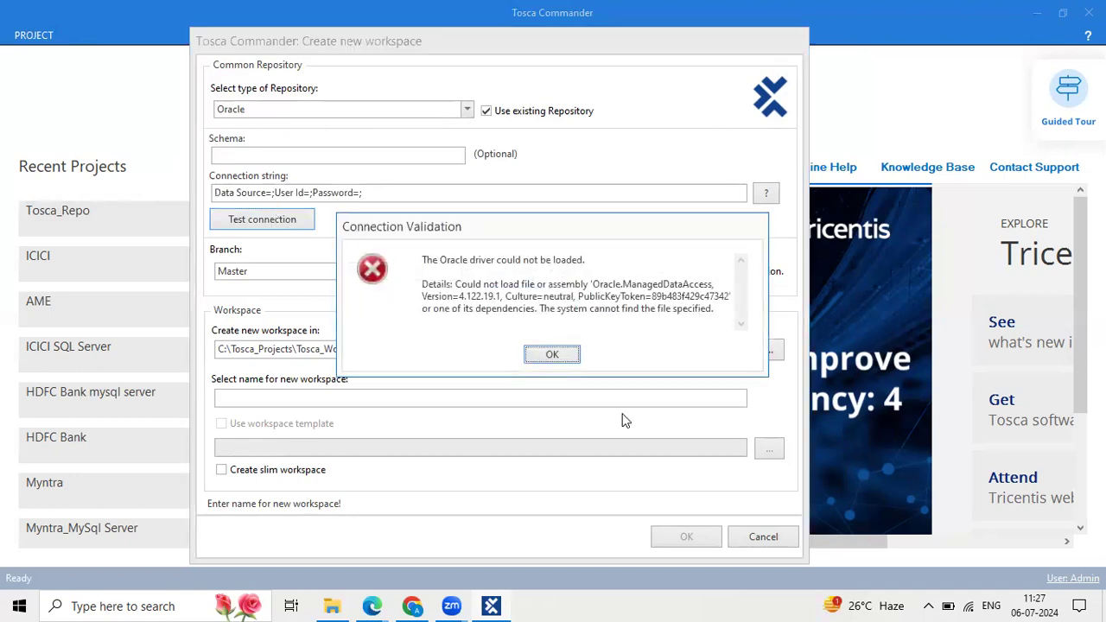
Dismiss the Oracle driver error, leaving 'Connection could not be established!' in the dialog.
{"action": "left_click", "coordinate": [557, 355]}
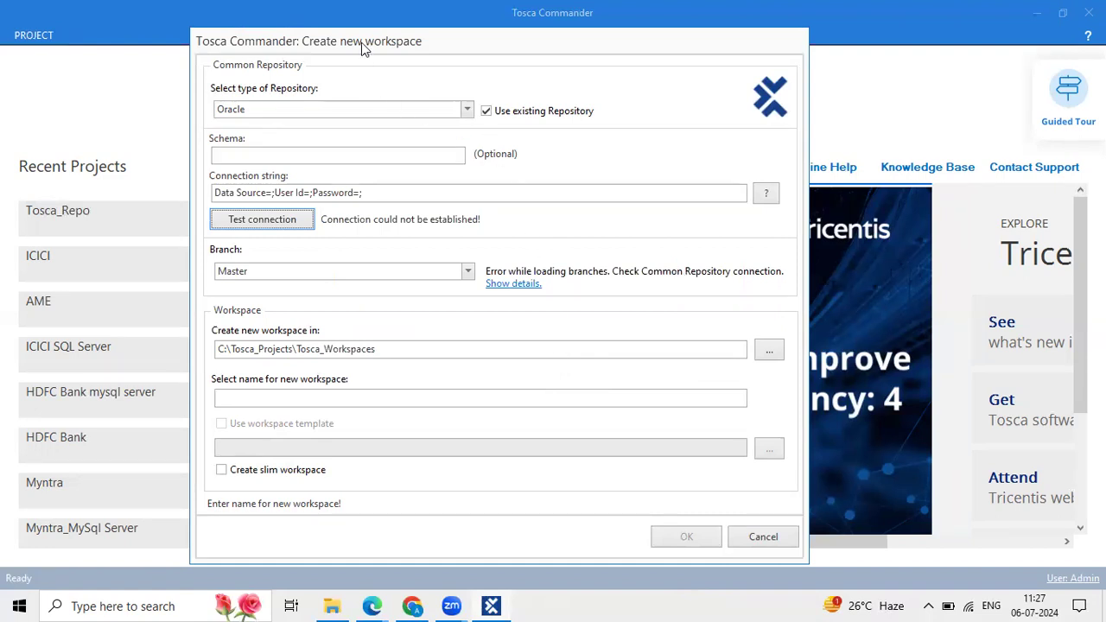
{"action": "left_click_drag", "start_coordinate": [362, 49], "coordinate": [369, 46]}
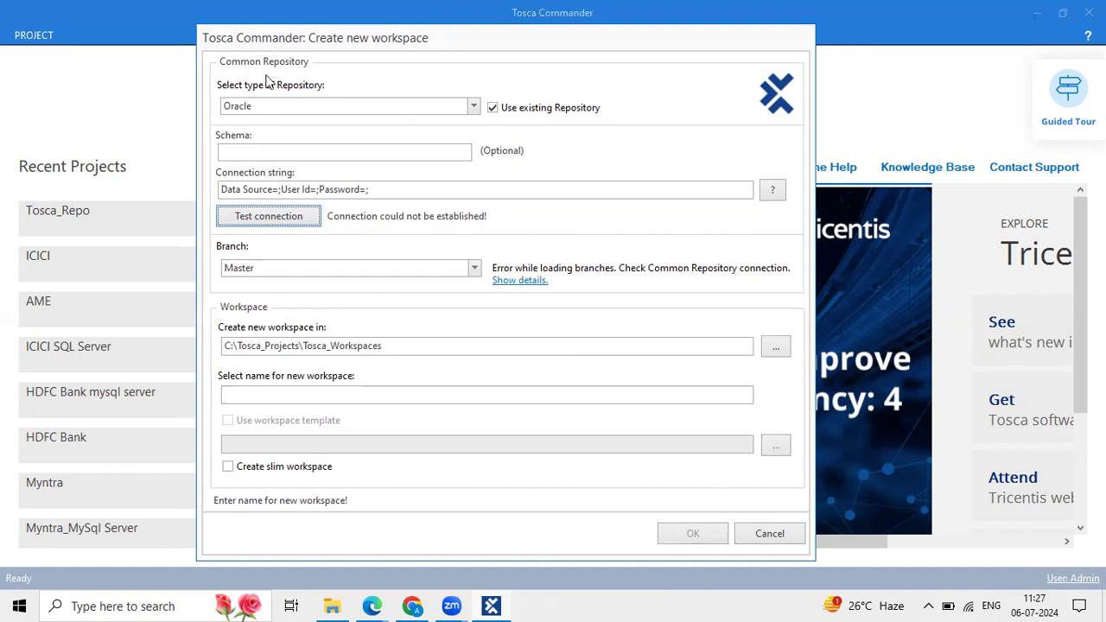
Switch the repository type to MS SQL Server and insert the Server=;Database=;Uid=;Pwd=; template.
{"action": "left_click", "coordinate": [276, 111]}
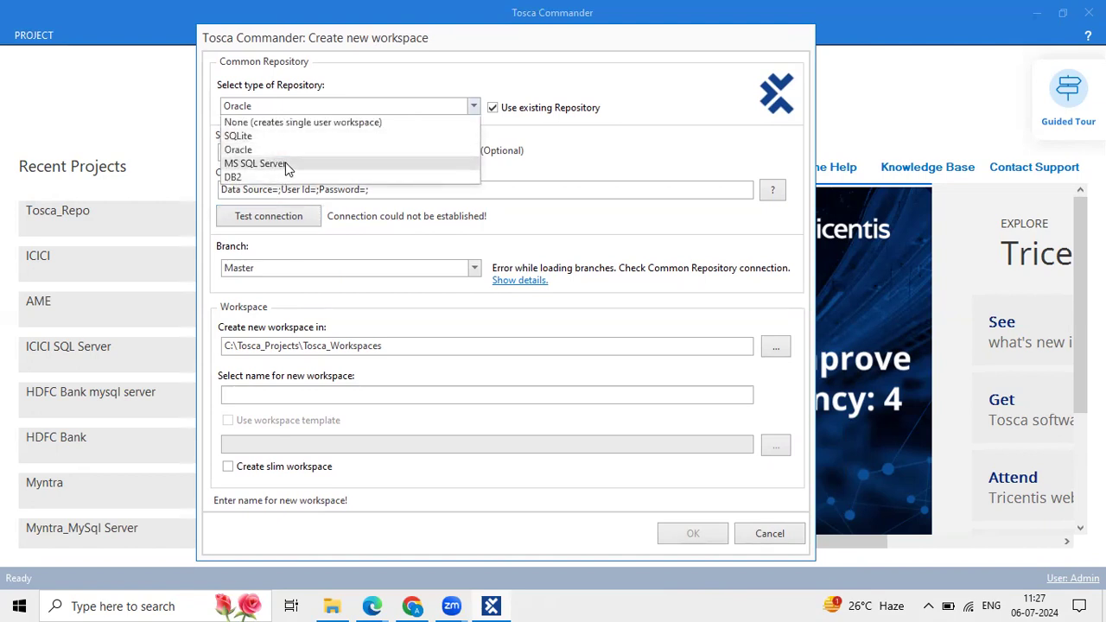
{"action": "left_click", "coordinate": [593, 143]}
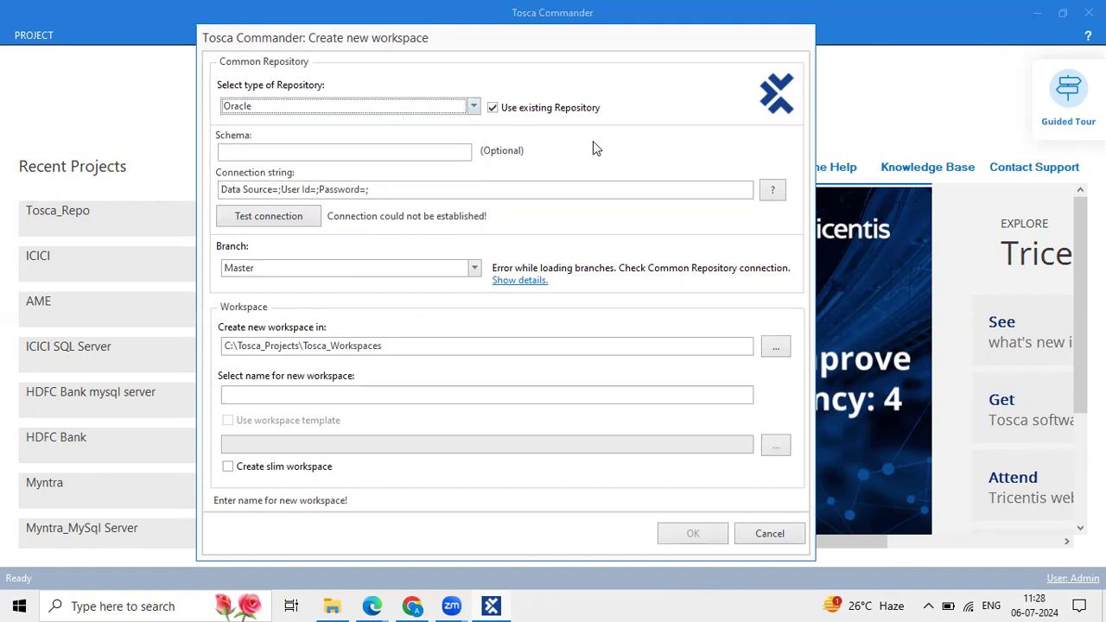
{"action": "left_click", "coordinate": [429, 108]}
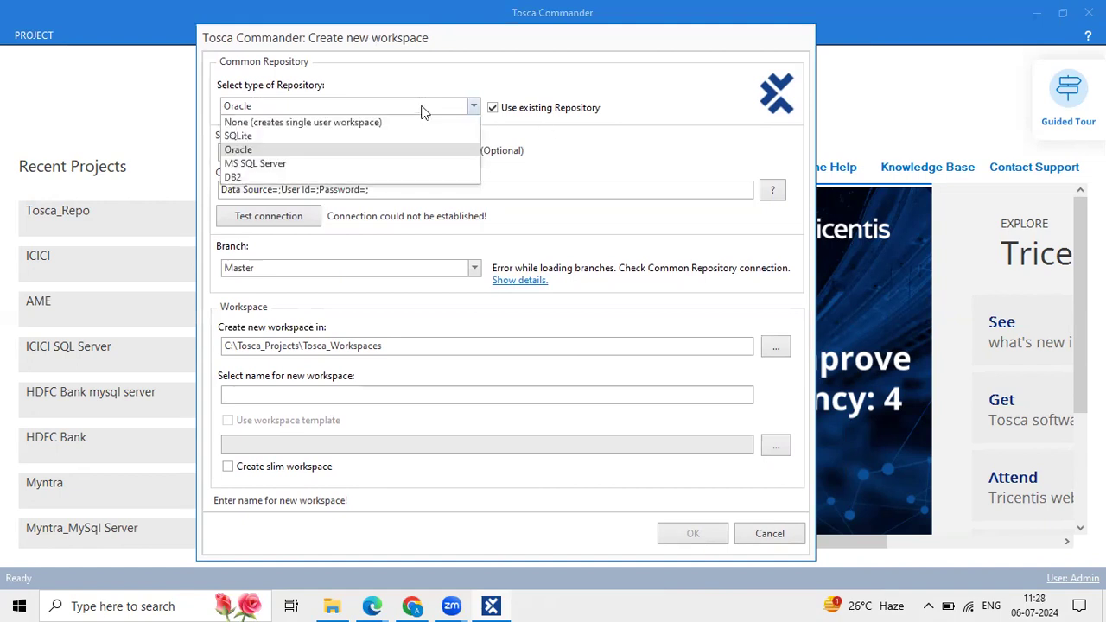
{"action": "left_click", "coordinate": [326, 165]}
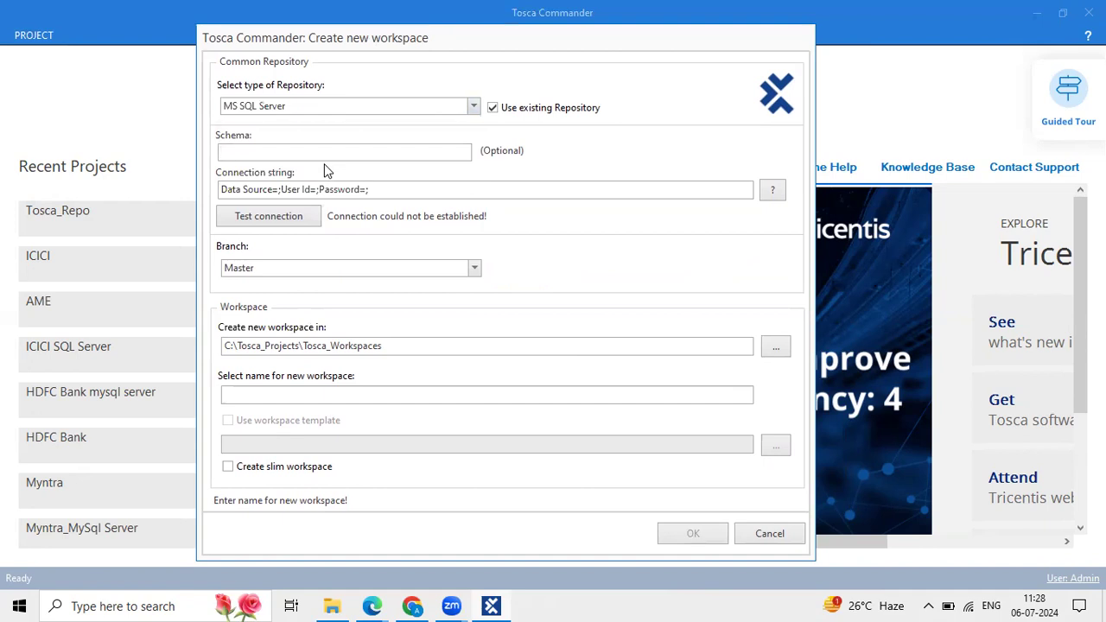
{"action": "left_click", "coordinate": [769, 192]}
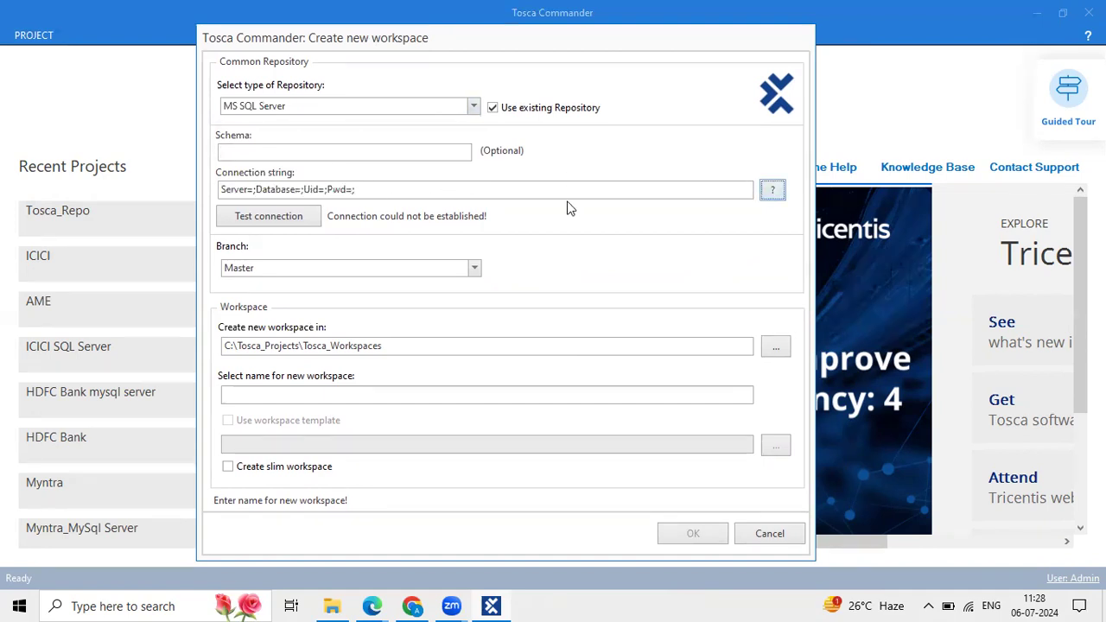
{"action": "left_click", "coordinate": [479, 192]}
{"action": "left_click_drag", "start_coordinate": [479, 192], "coordinate": [96, 188]}
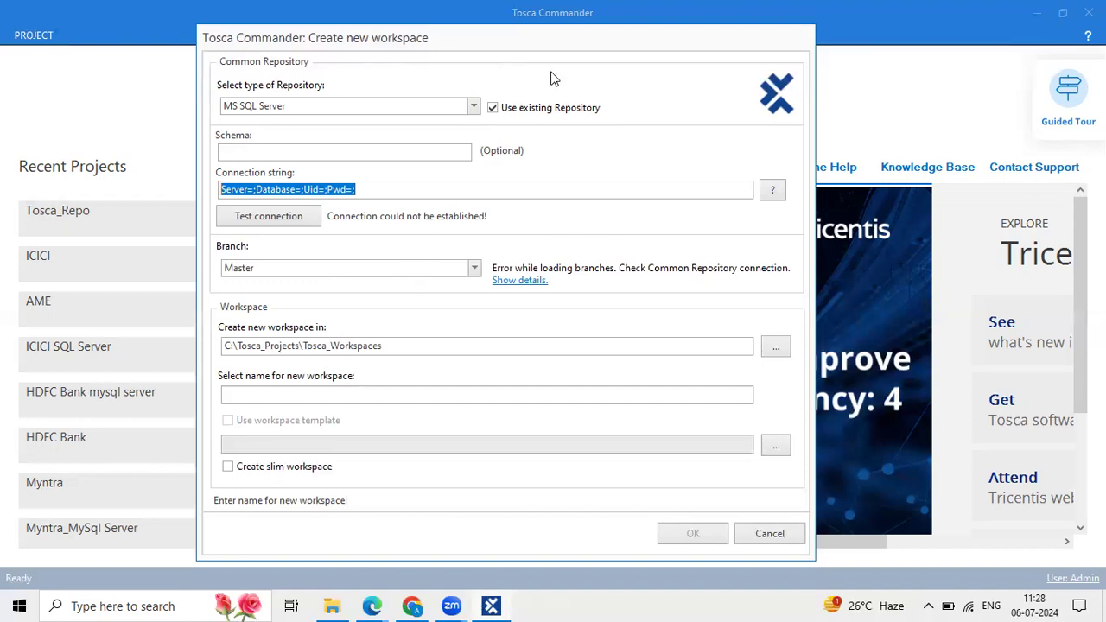
{"action": "mouse_move", "coordinate": [583, 42]}
{"action": "left_mouse_down"}
{"action": "mouse_move", "coordinate": [556, 47]}
{"action": "mouse_move", "coordinate": [593, 57]}
{"action": "left_mouse_up"}
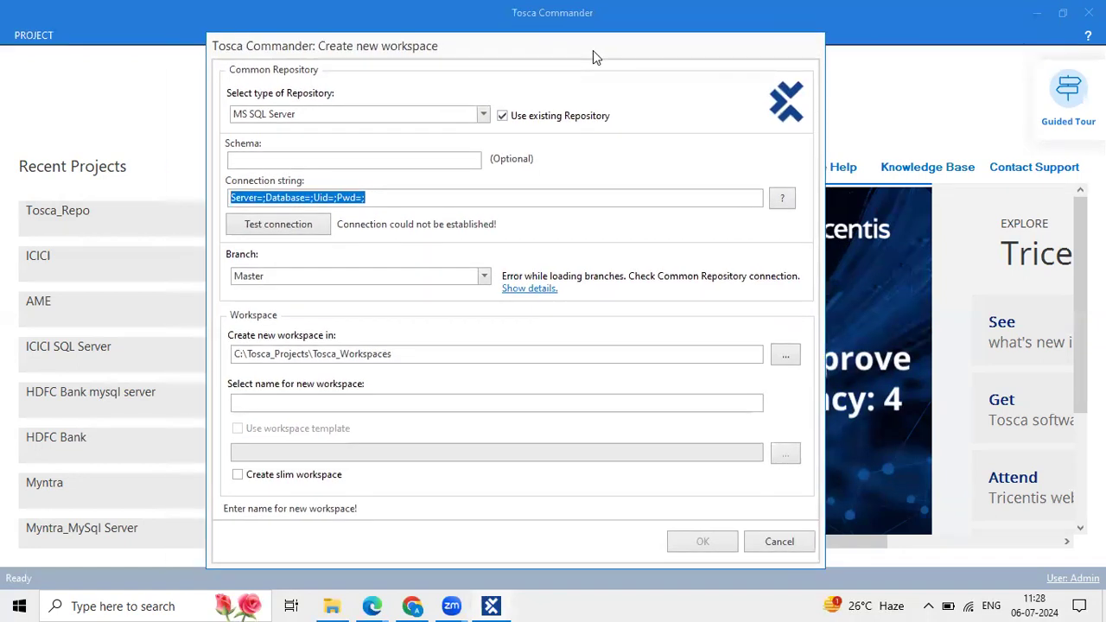
{"action": "left_click", "coordinate": [480, 115]}
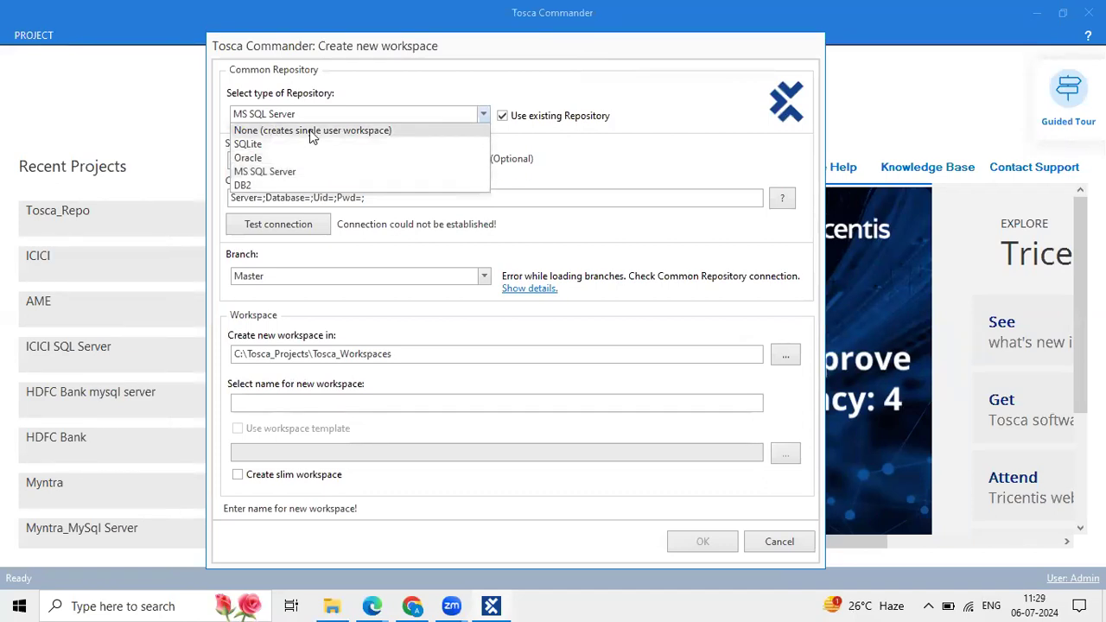
{"action": "left_click", "coordinate": [351, 113]}
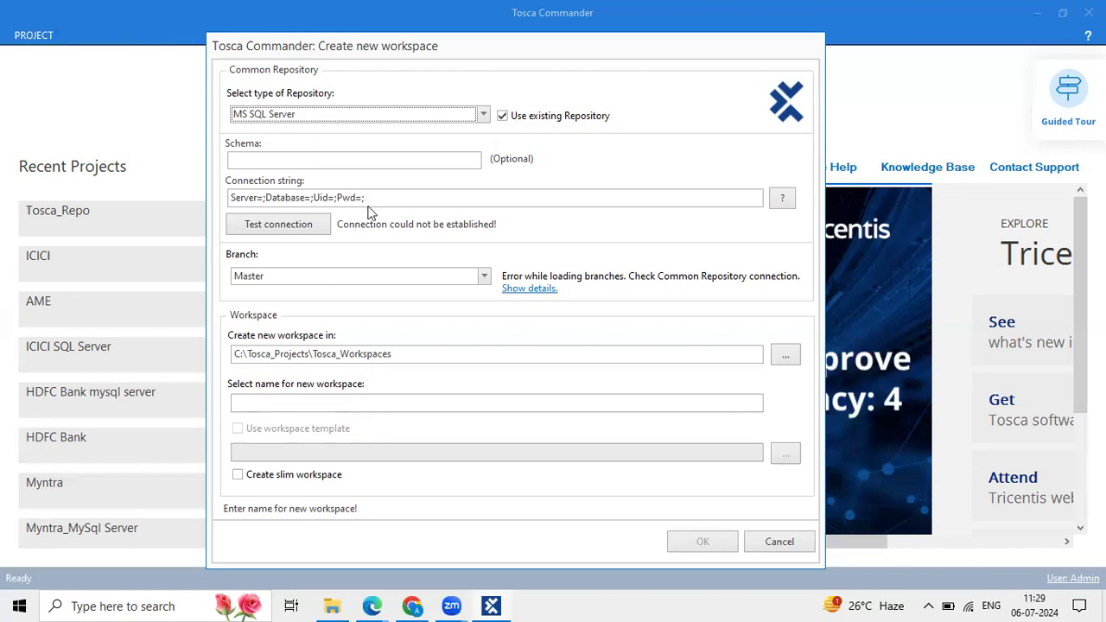
{"action": "left_click_drag", "start_coordinate": [386, 197], "coordinate": [198, 201]}
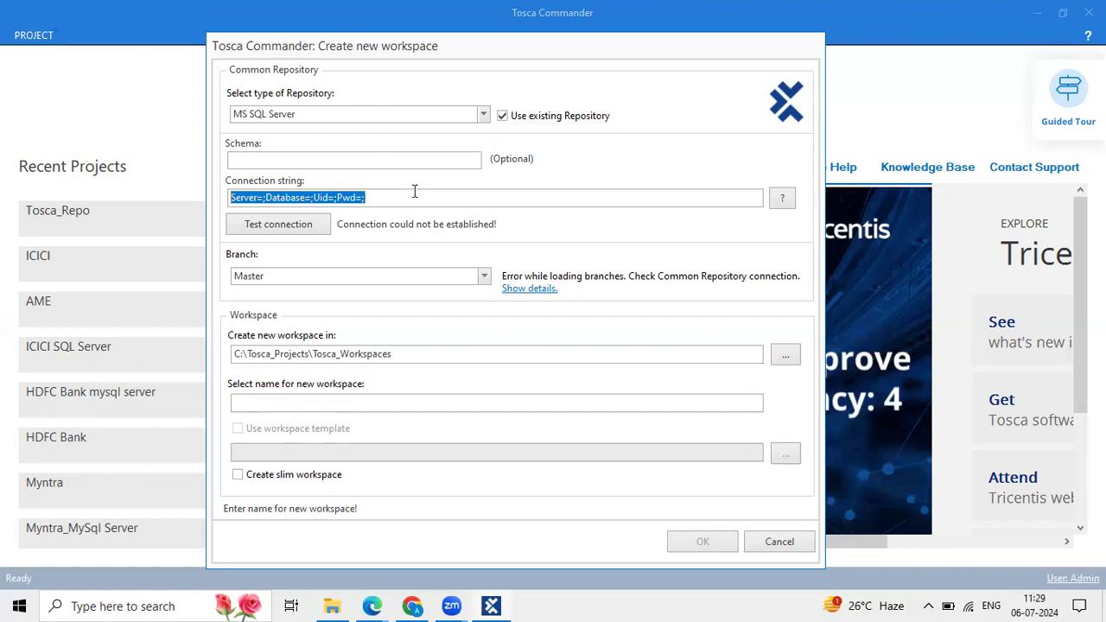
{"action": "left_click", "coordinate": [376, 604]}
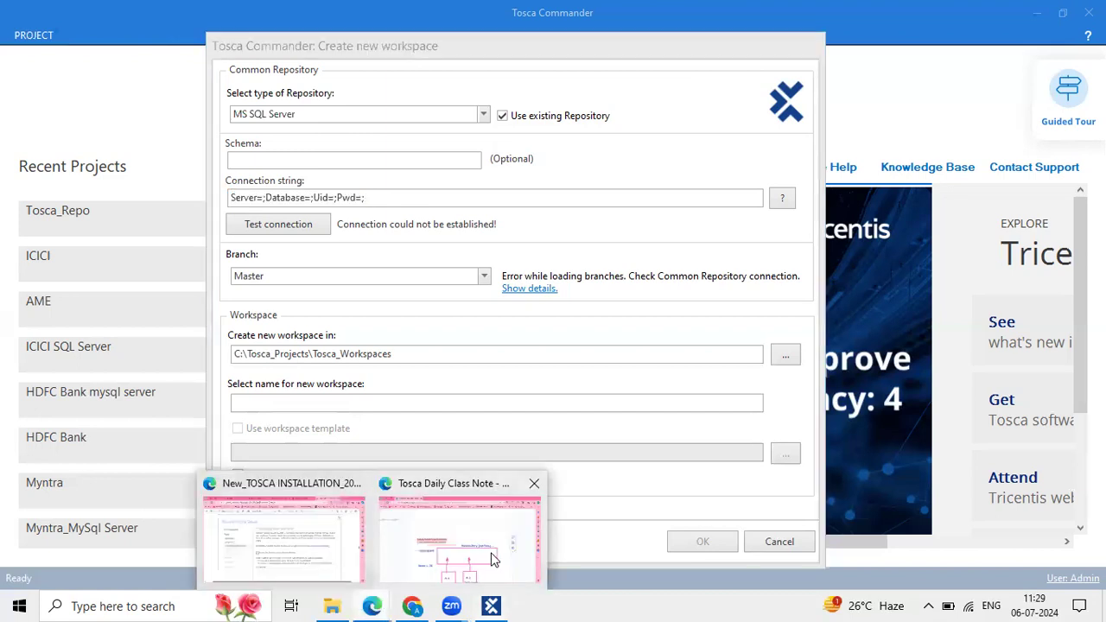
Bring up the Tosca Daily Class Note and scroll through the repository notes.
{"action": "left_click", "coordinate": [493, 560]}
{"action": "scroll", "coordinate": [464, 390], "scroll_direction": "down", "scroll_amount": 2}
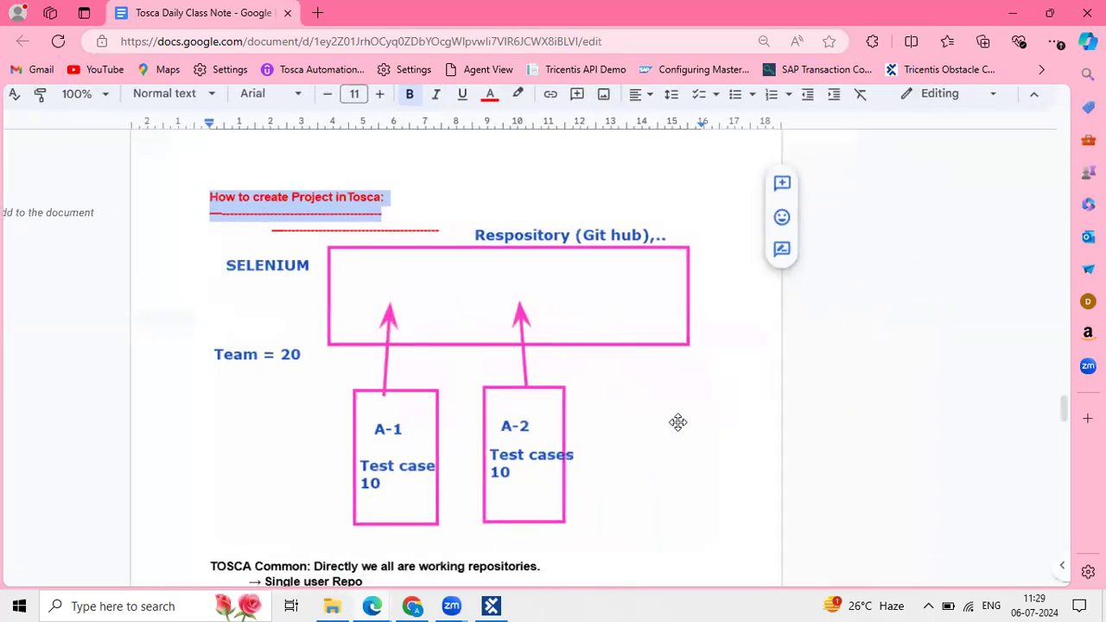
{"action": "scroll", "coordinate": [678, 422], "scroll_direction": "down", "scroll_amount": 1}
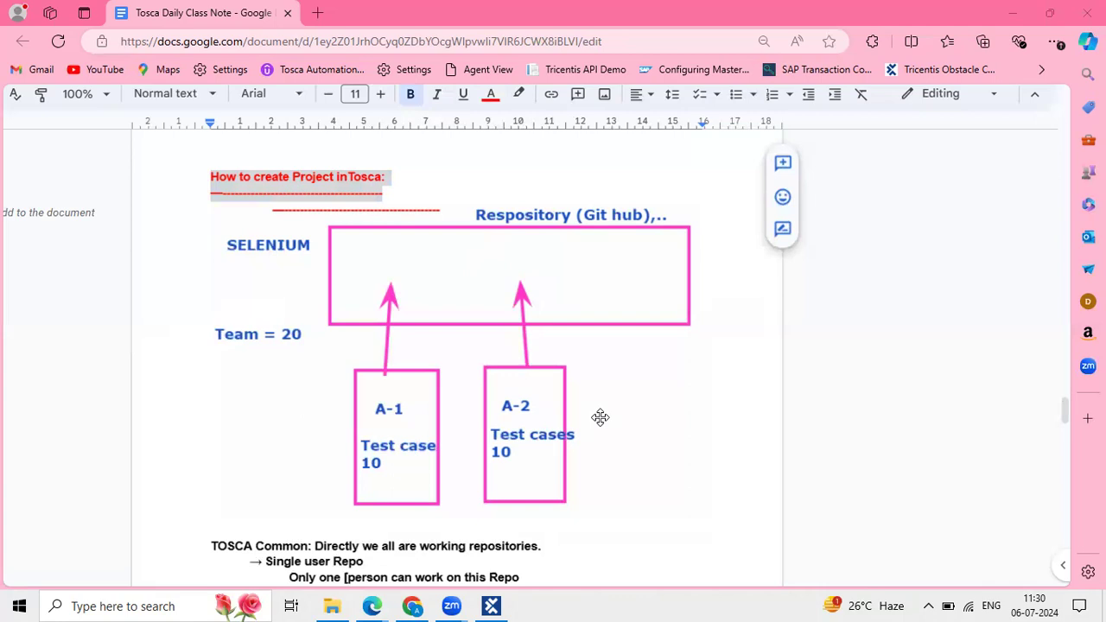
{"action": "scroll", "coordinate": [574, 376], "scroll_direction": "down", "scroll_amount": 1}
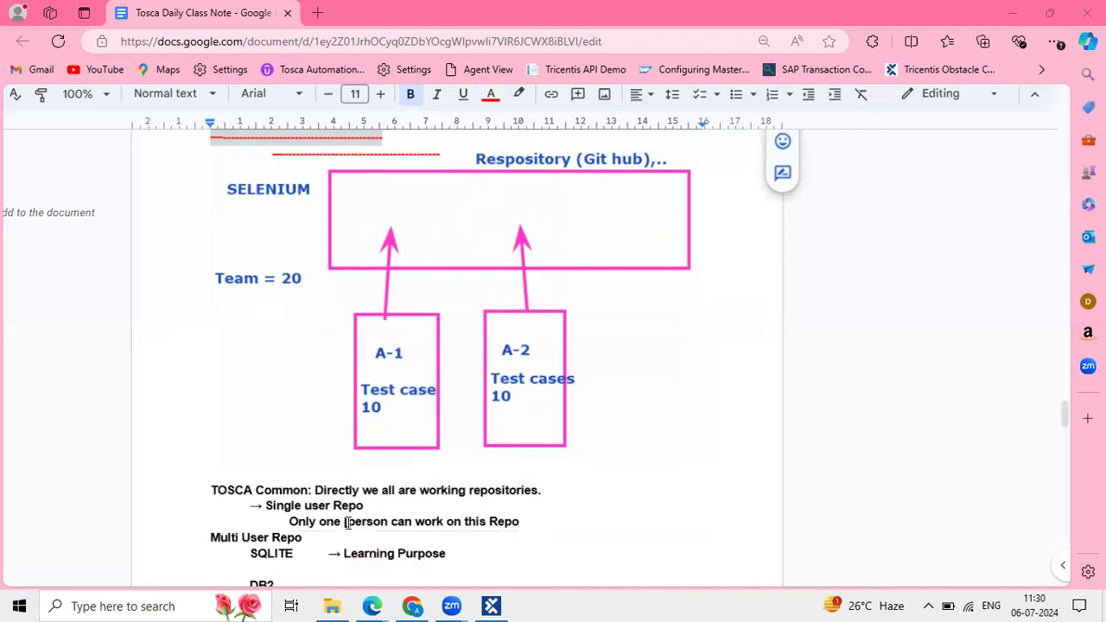
Delete the stray character before 'person' in the notes and return to Tosca Commander.
{"action": "left_click", "coordinate": [345, 521]}
{"action": "key", "text": "BackSpace"}
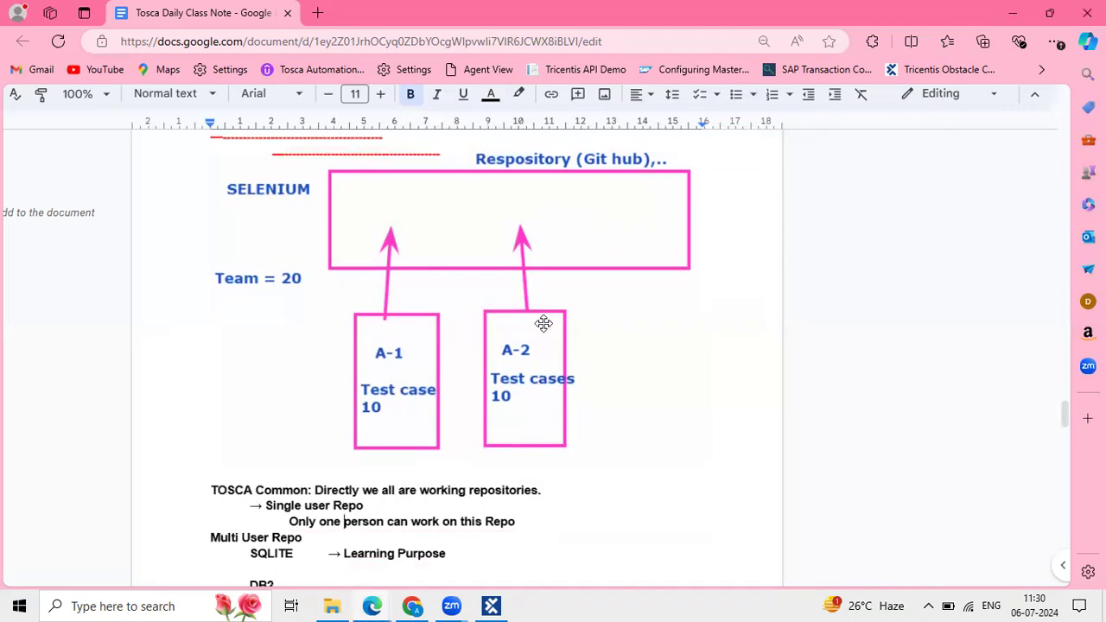
{"action": "scroll", "coordinate": [543, 323], "scroll_direction": "down", "scroll_amount": 2}
{"action": "scroll", "coordinate": [544, 323], "scroll_direction": "down", "scroll_amount": 1}
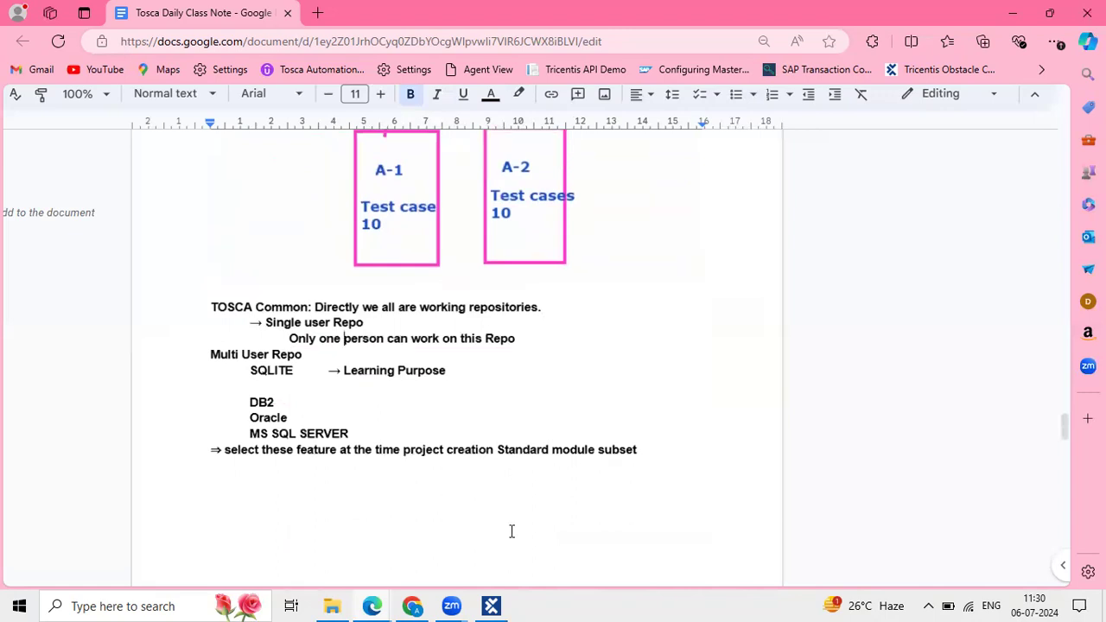
{"action": "left_click", "coordinate": [493, 605]}
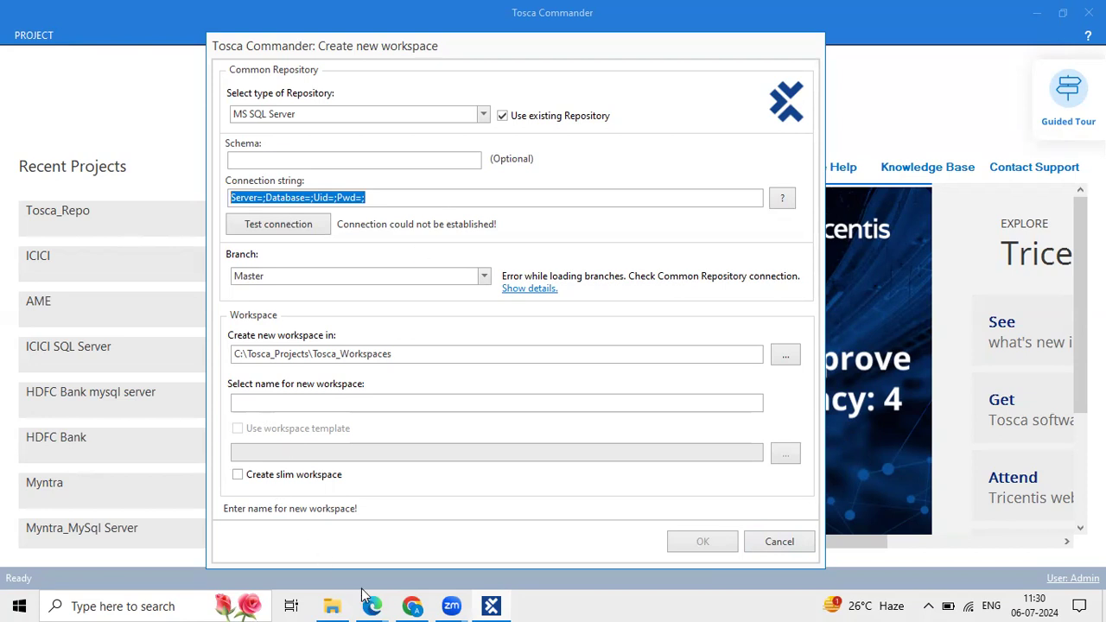
{"action": "mouse_move", "coordinate": [368, 601]}
{"action": "left_click_drag", "start_coordinate": [490, 95], "coordinate": [639, 130]}
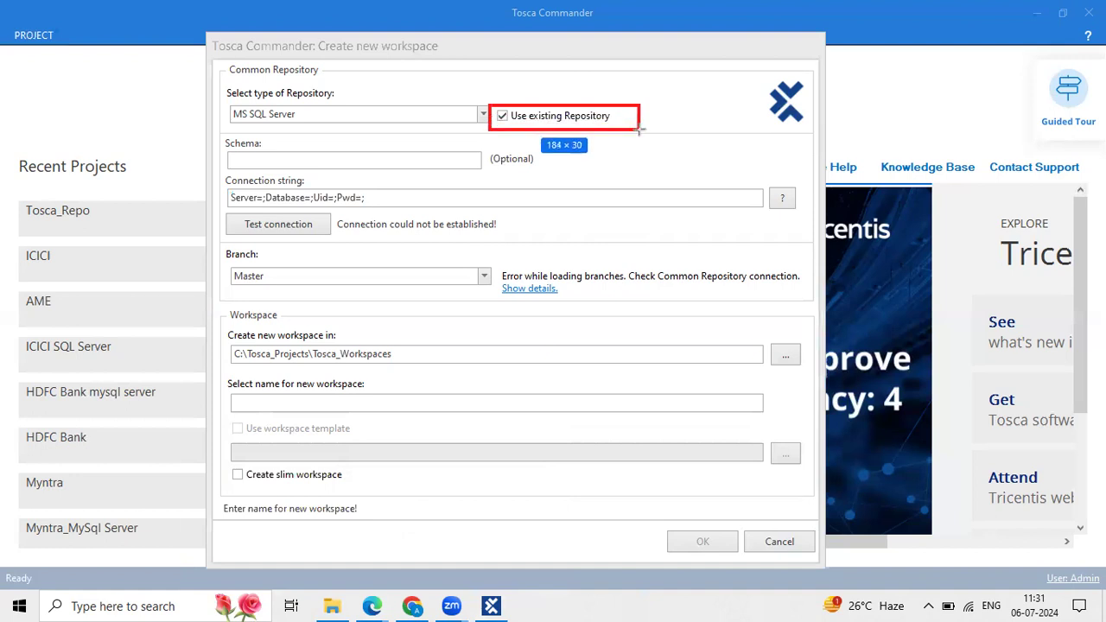
{"action": "left_click_drag", "start_coordinate": [639, 130], "coordinate": [640, 129]}
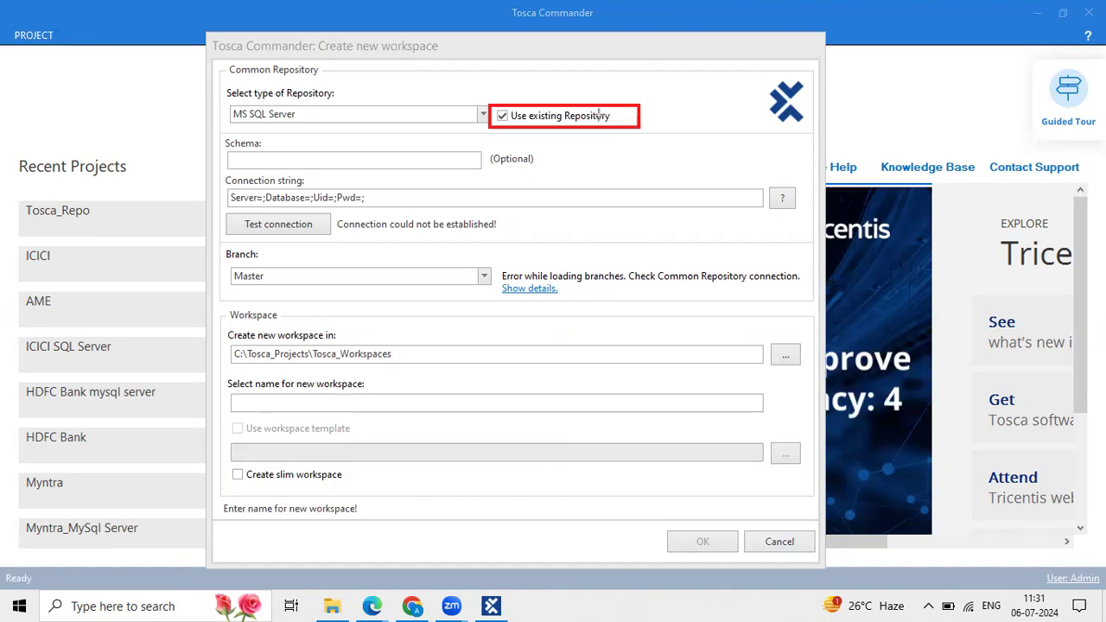
{"action": "left_click_drag", "start_coordinate": [487, 104], "coordinate": [642, 130]}
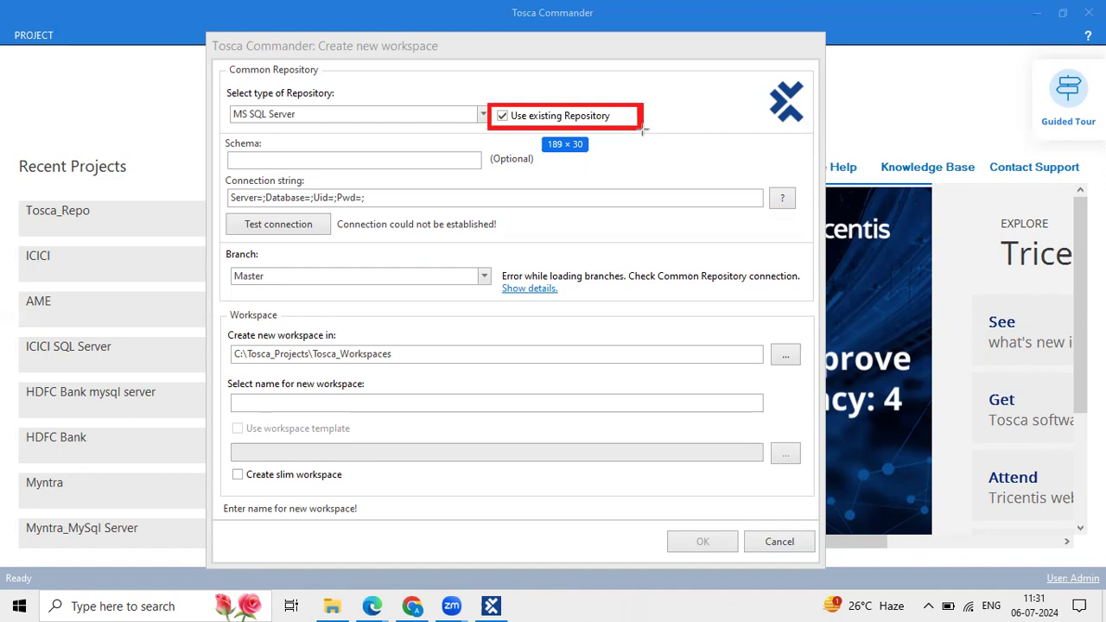
{"action": "left_click_drag", "start_coordinate": [641, 130], "coordinate": [642, 130]}
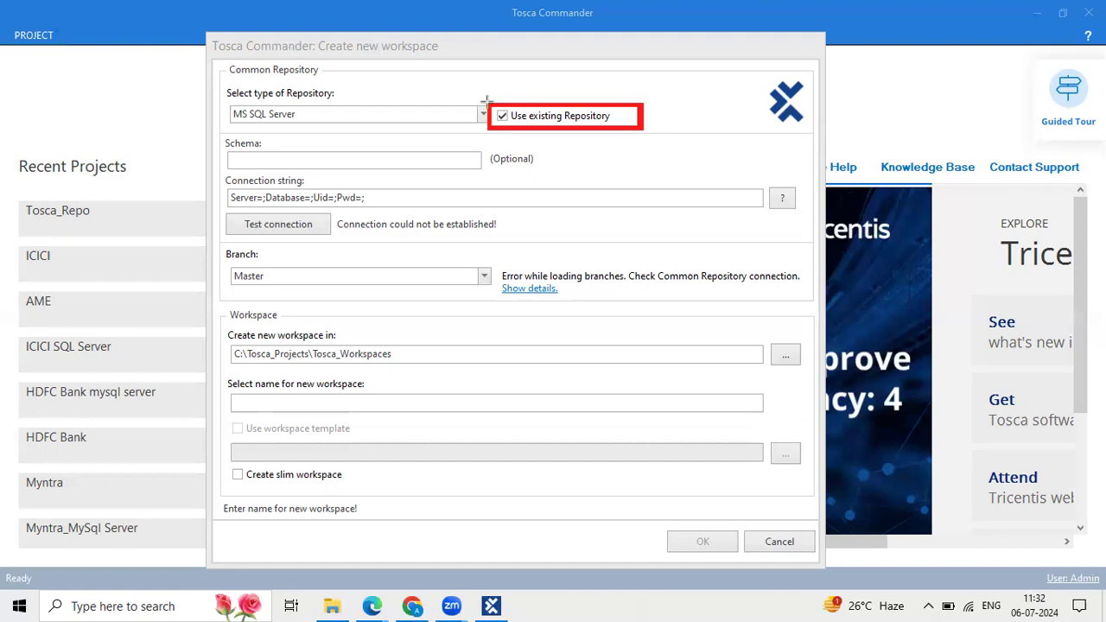
{"action": "left_click_drag", "start_coordinate": [487, 101], "coordinate": [642, 129]}
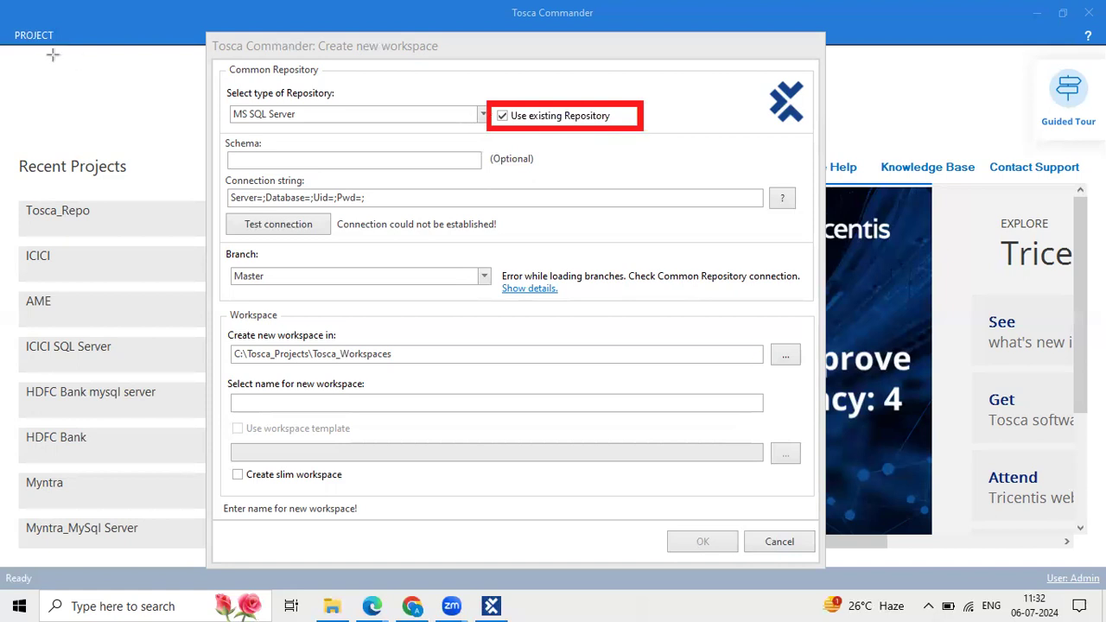
{"action": "left_click", "coordinate": [287, 113]}
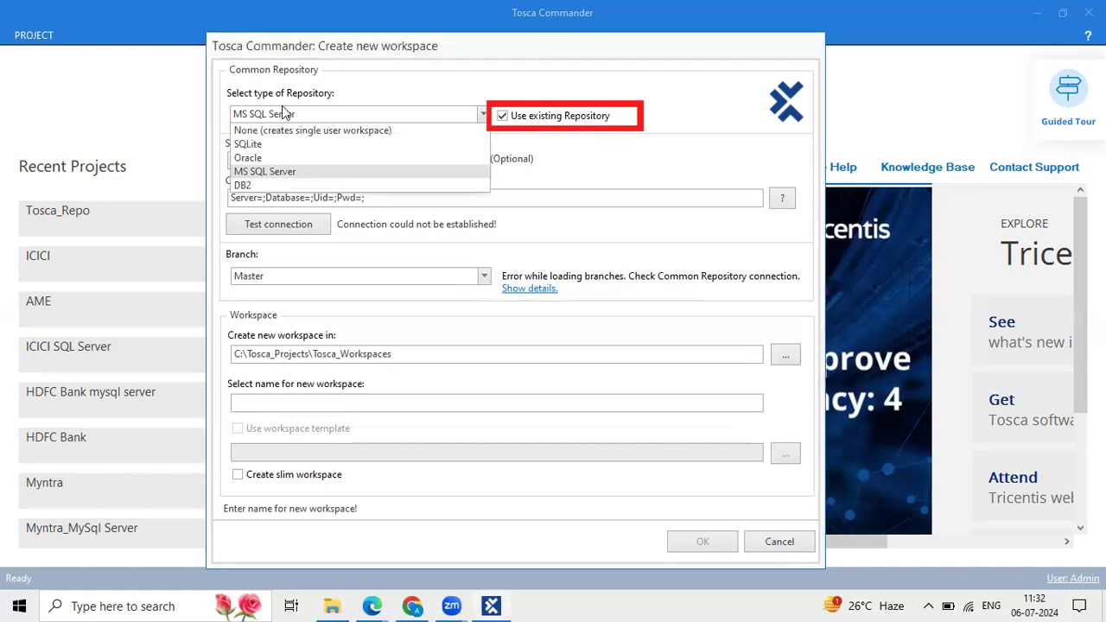
{"action": "left_click", "coordinate": [298, 171]}
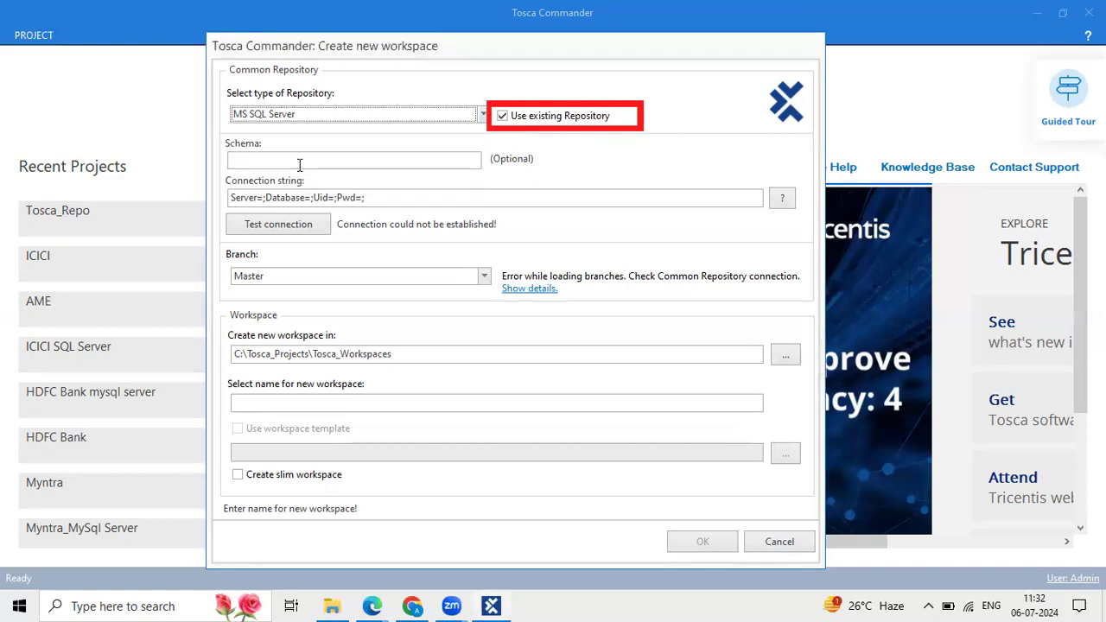
{"action": "left_click", "coordinate": [505, 116]}
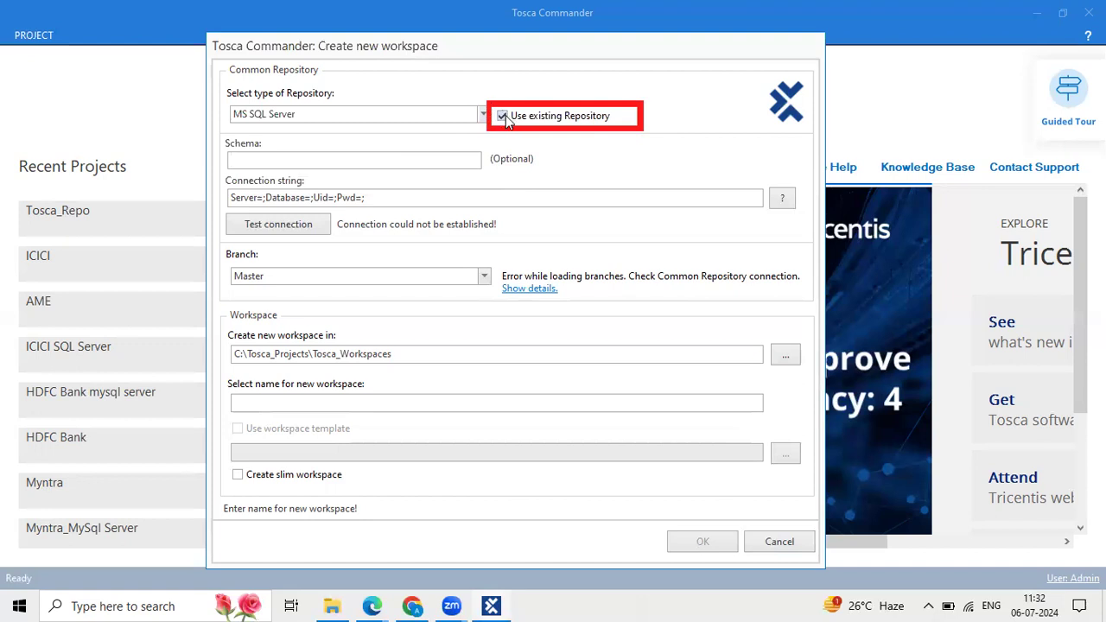
{"action": "left_click_drag", "start_coordinate": [380, 197], "coordinate": [220, 189]}
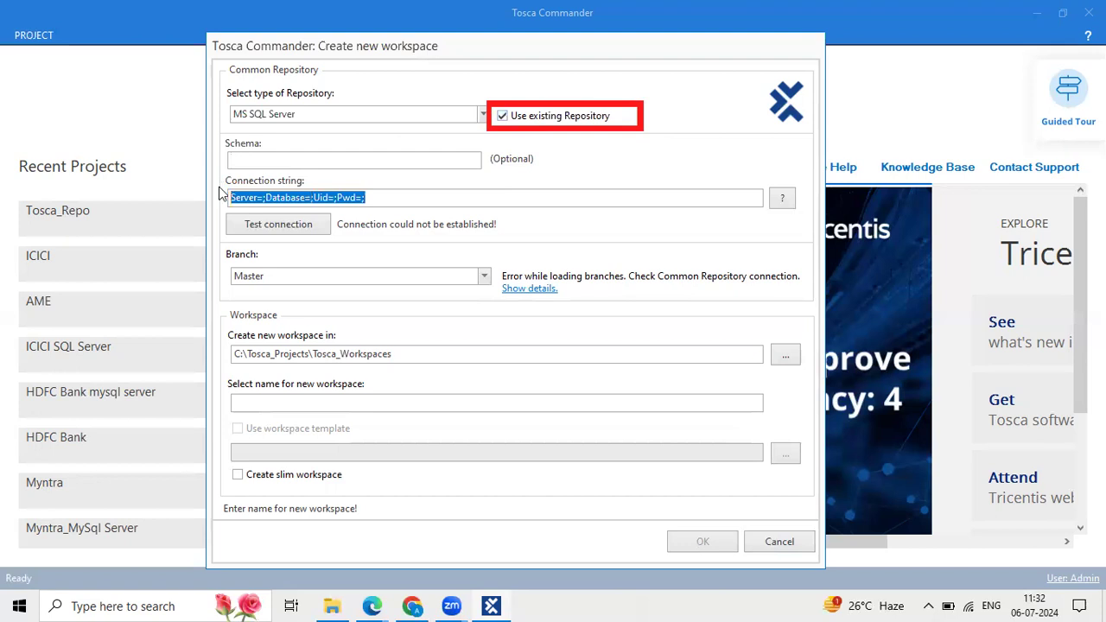
{"action": "left_click", "coordinate": [300, 222]}
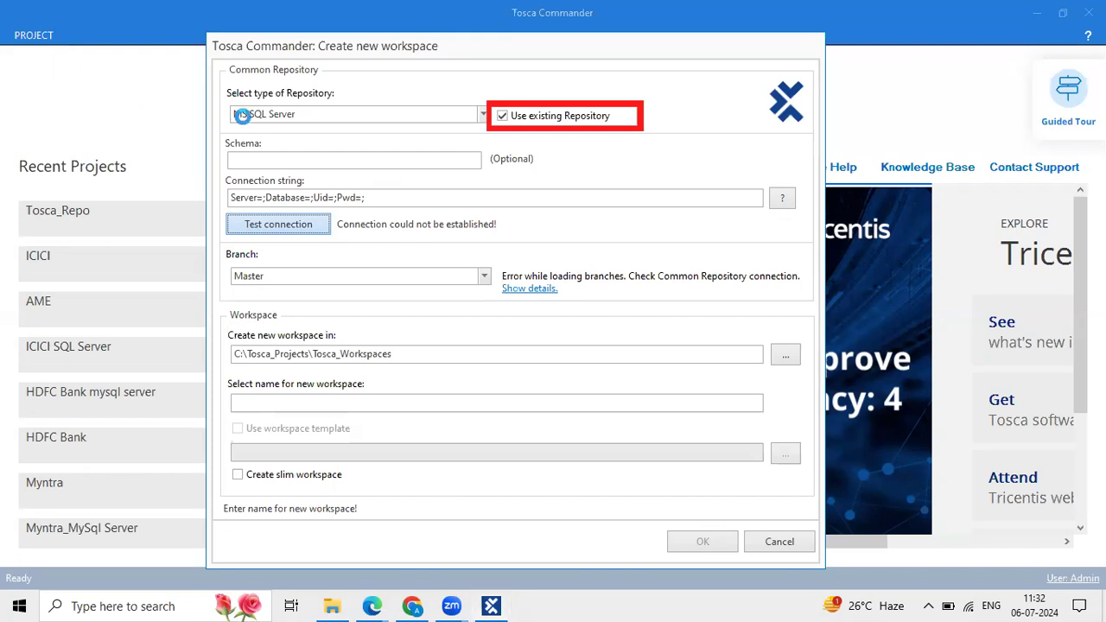
{"action": "left_click", "coordinate": [552, 354]}
{"action": "left_click", "coordinate": [98, 400]}
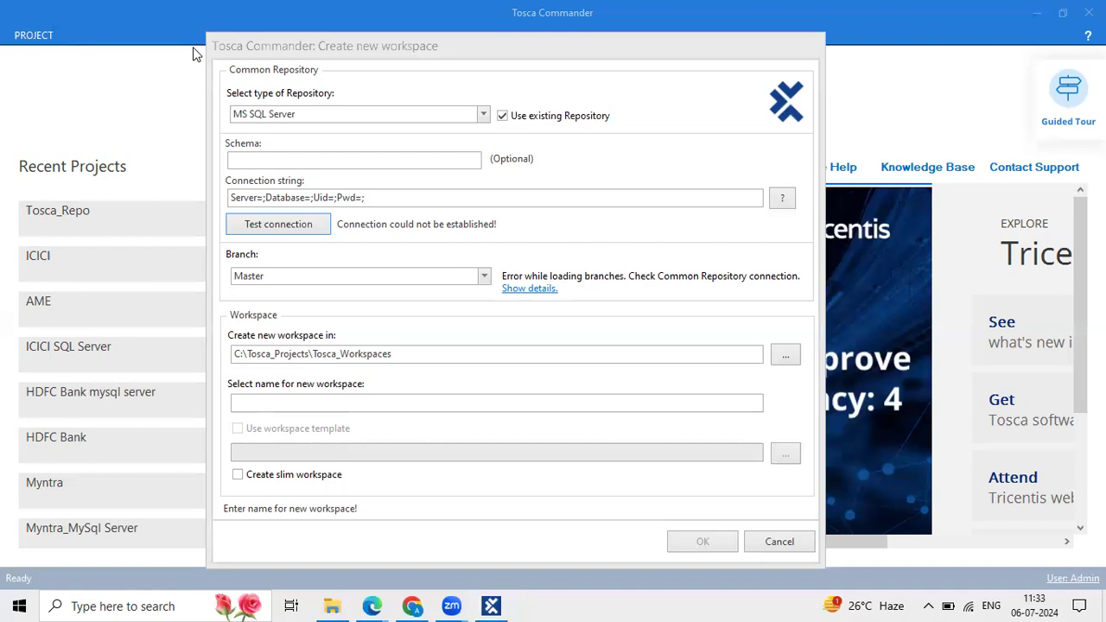
Reposition the MS SQL Server workspace dialog, then cancel creating the workspace.
{"action": "left_click", "coordinate": [602, 58]}
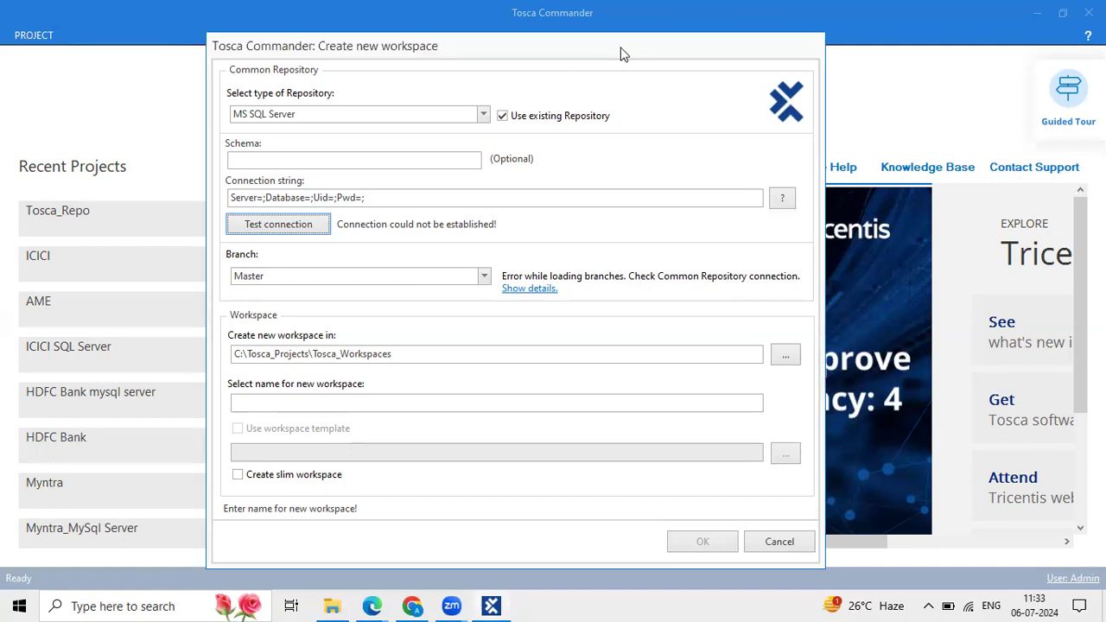
{"action": "left_click_drag", "start_coordinate": [620, 55], "coordinate": [641, 45]}
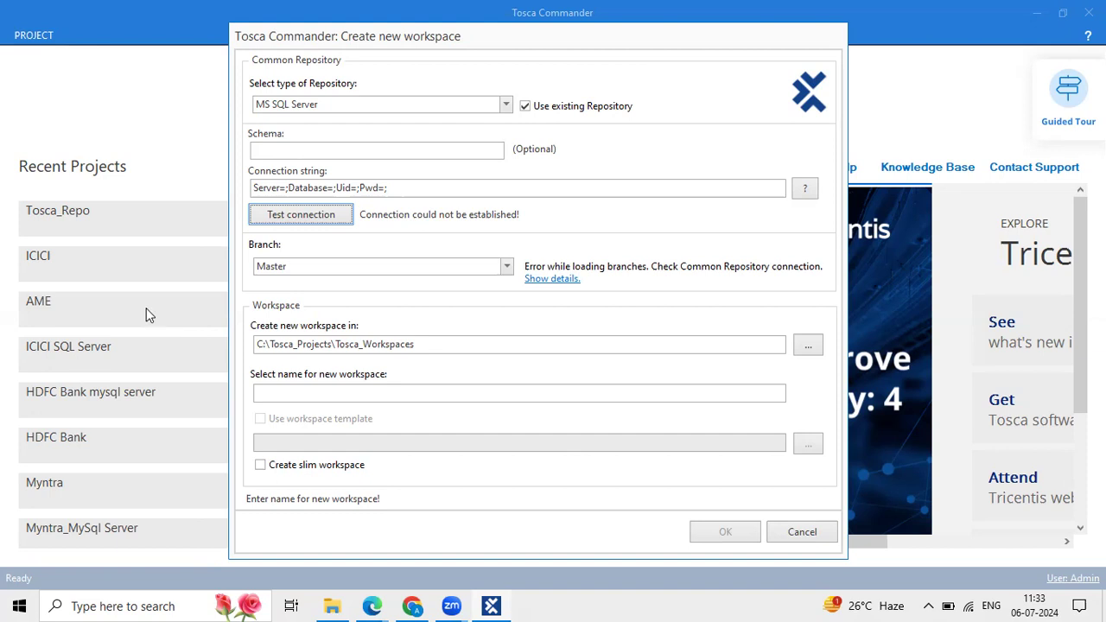
{"action": "left_click", "coordinate": [210, 23]}
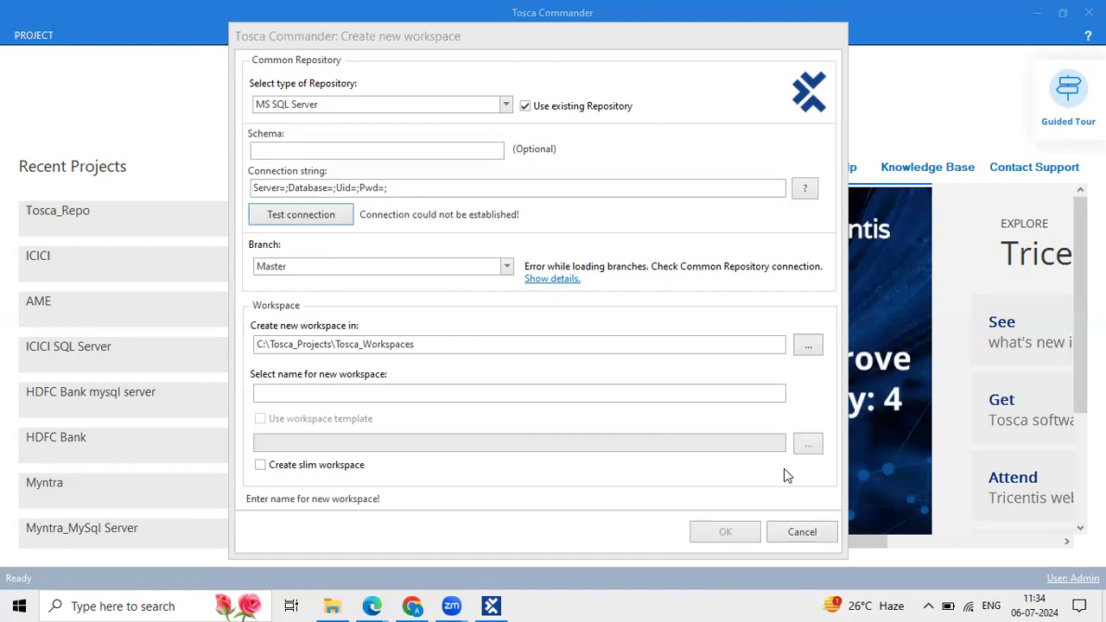
{"action": "left_click", "coordinate": [796, 534]}
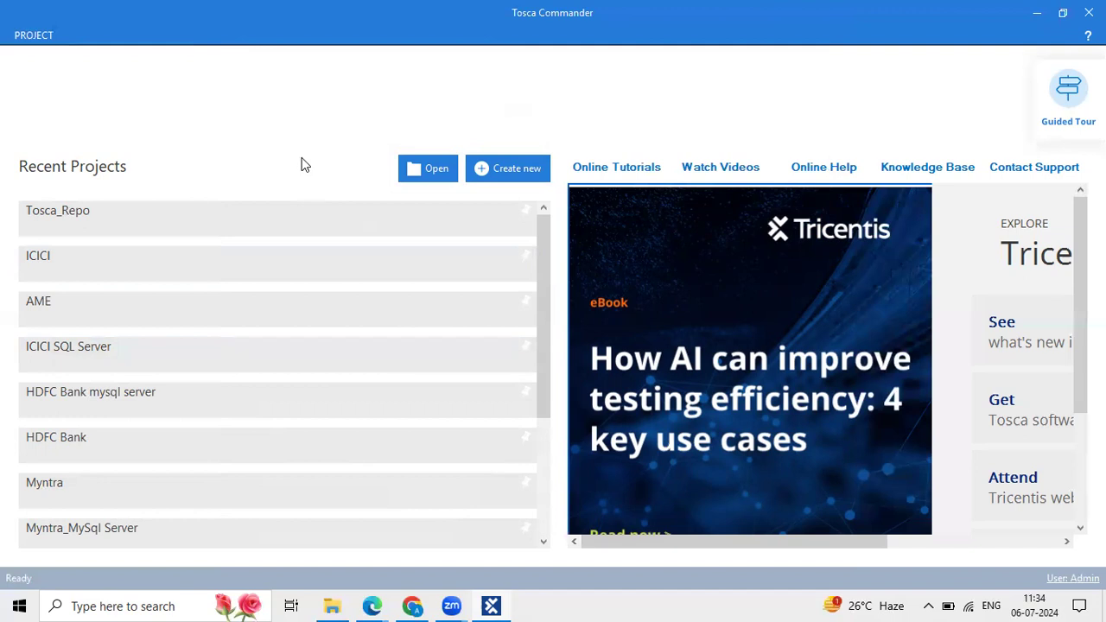
Reopen the Create new workspace dialog after briefly cancelling it.
{"action": "left_click", "coordinate": [518, 171]}
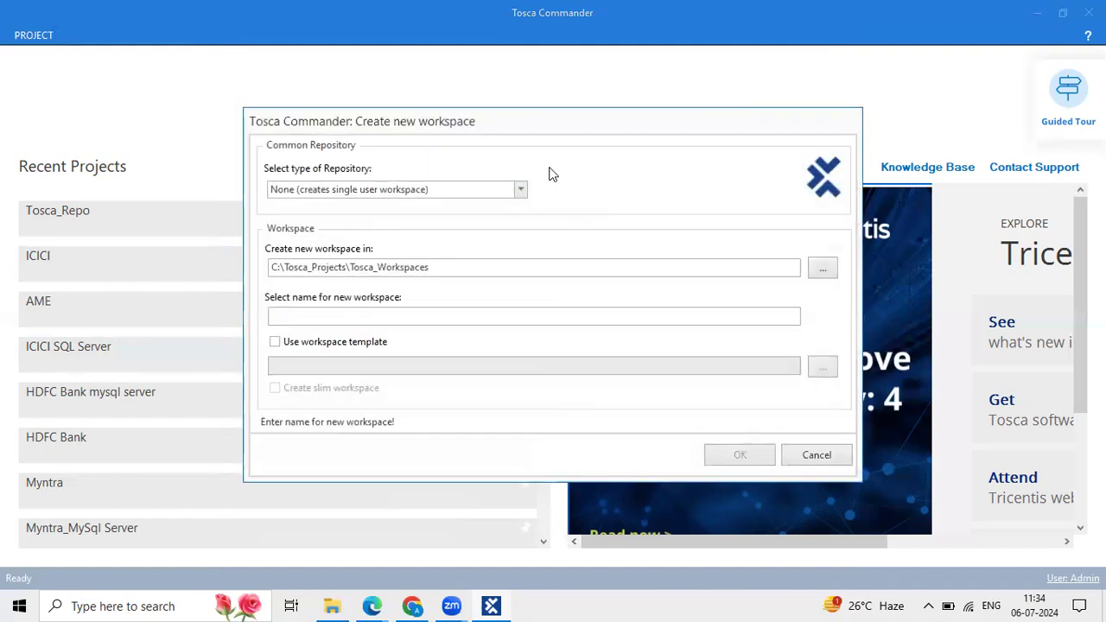
{"action": "left_click", "coordinate": [800, 460]}
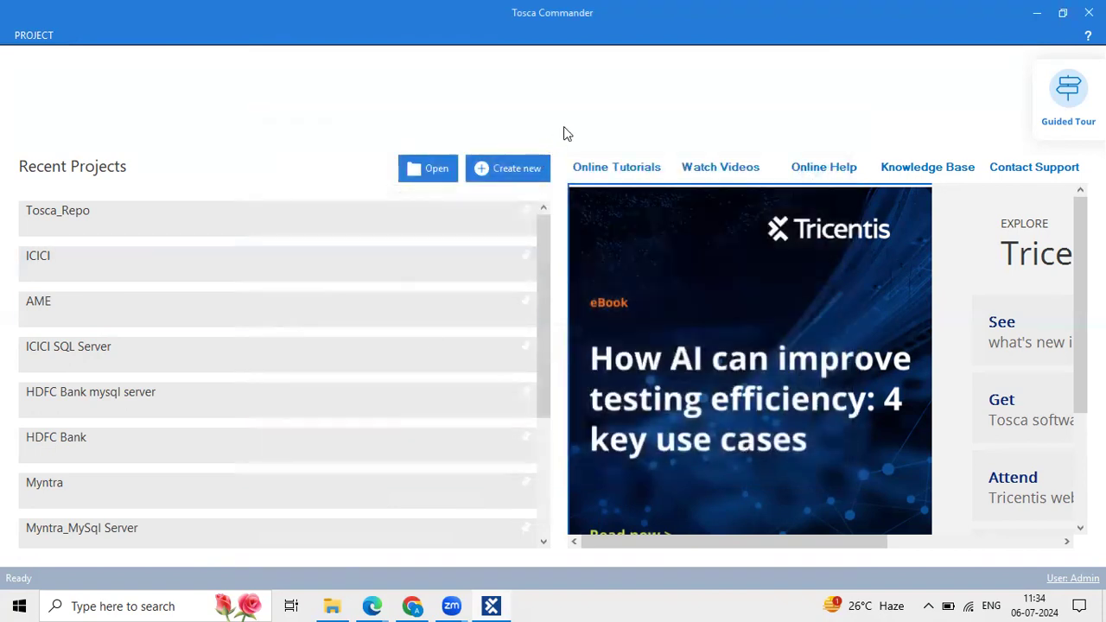
{"action": "left_click", "coordinate": [511, 173]}
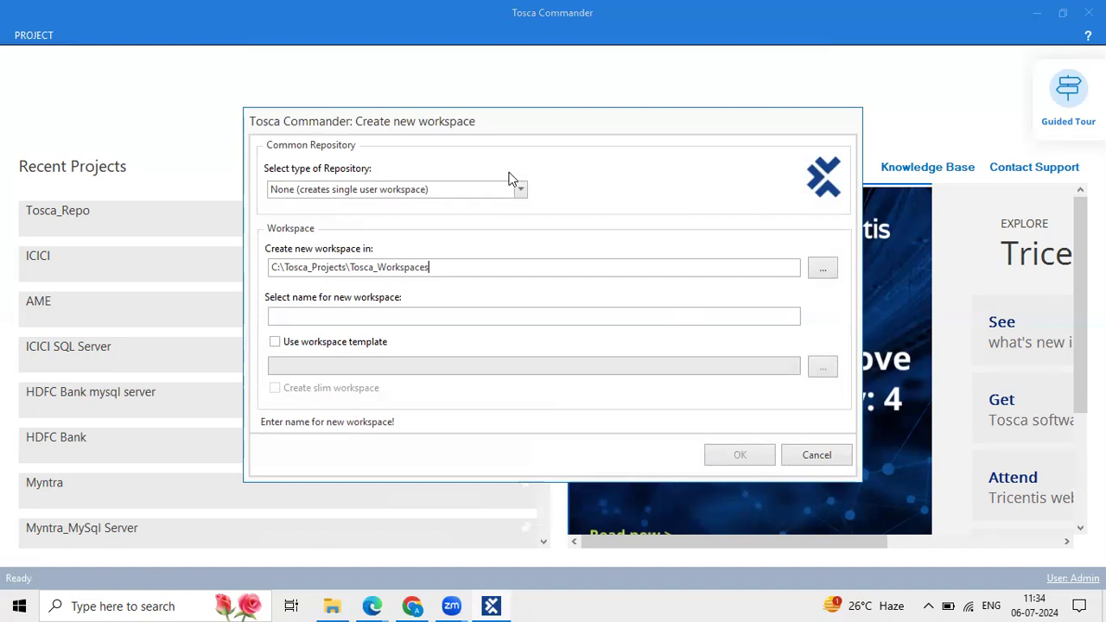
Set the repository type to SQLite, keeping existing repository TOSCA_CommonRepositories on branch Master.
{"action": "left_click", "coordinate": [521, 188]}
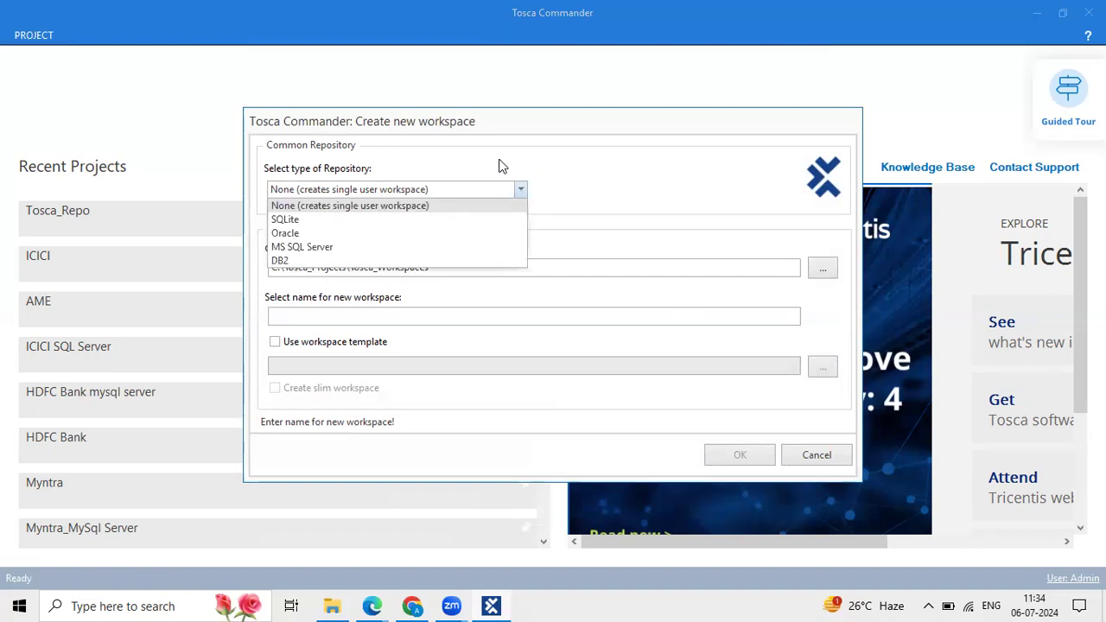
{"action": "left_click_drag", "start_coordinate": [522, 126], "coordinate": [522, 115]}
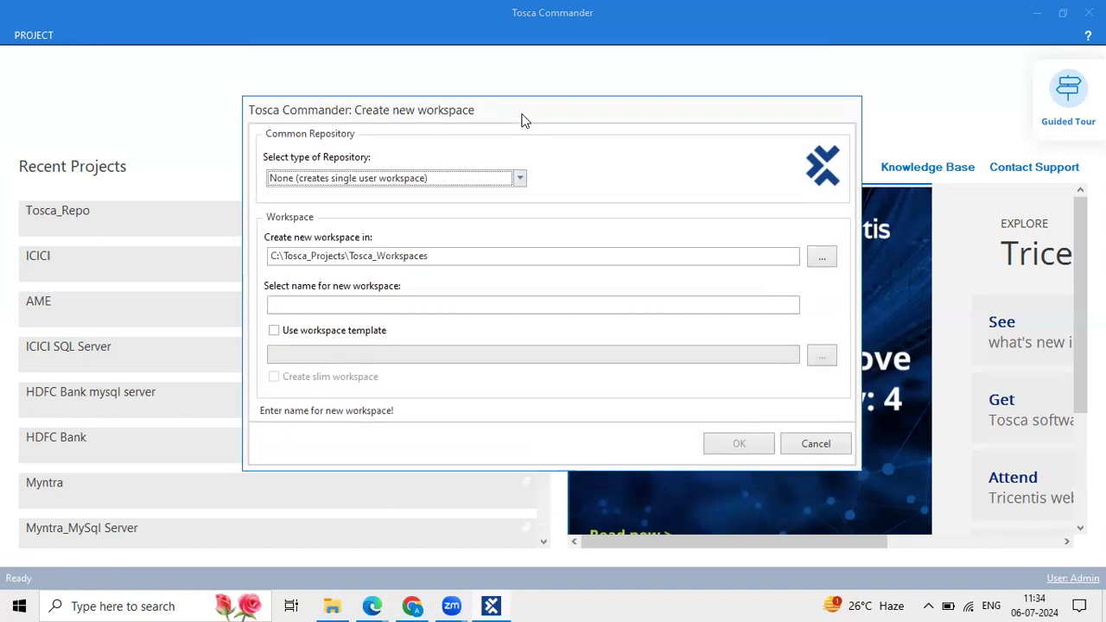
{"action": "left_click", "coordinate": [481, 183]}
{"action": "left_click", "coordinate": [353, 215]}
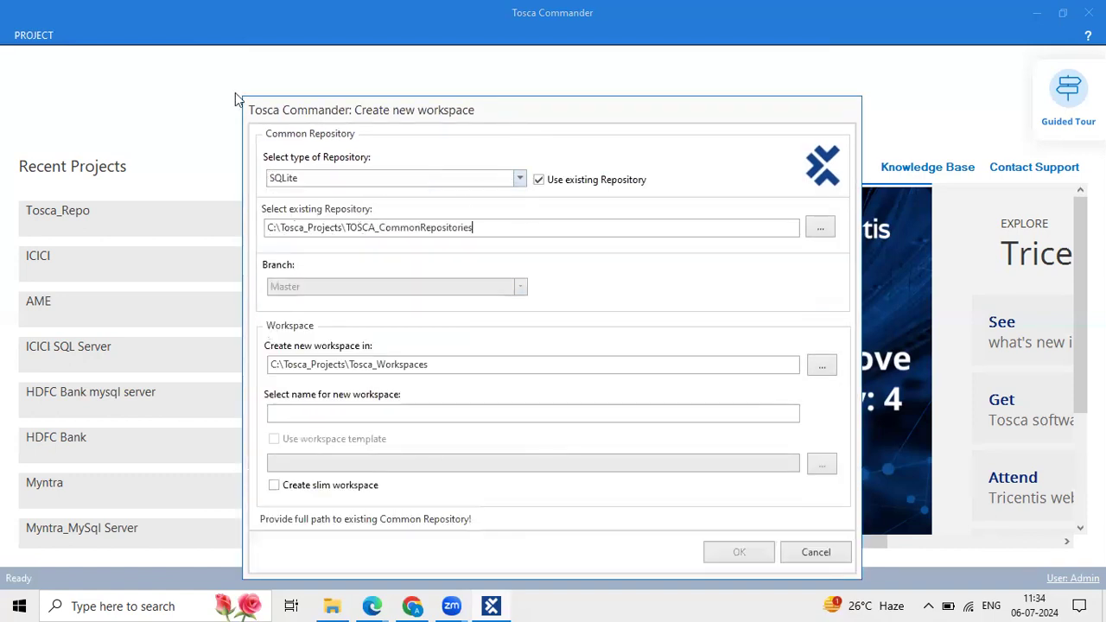
{"action": "left_click_drag", "start_coordinate": [522, 167], "coordinate": [650, 192]}
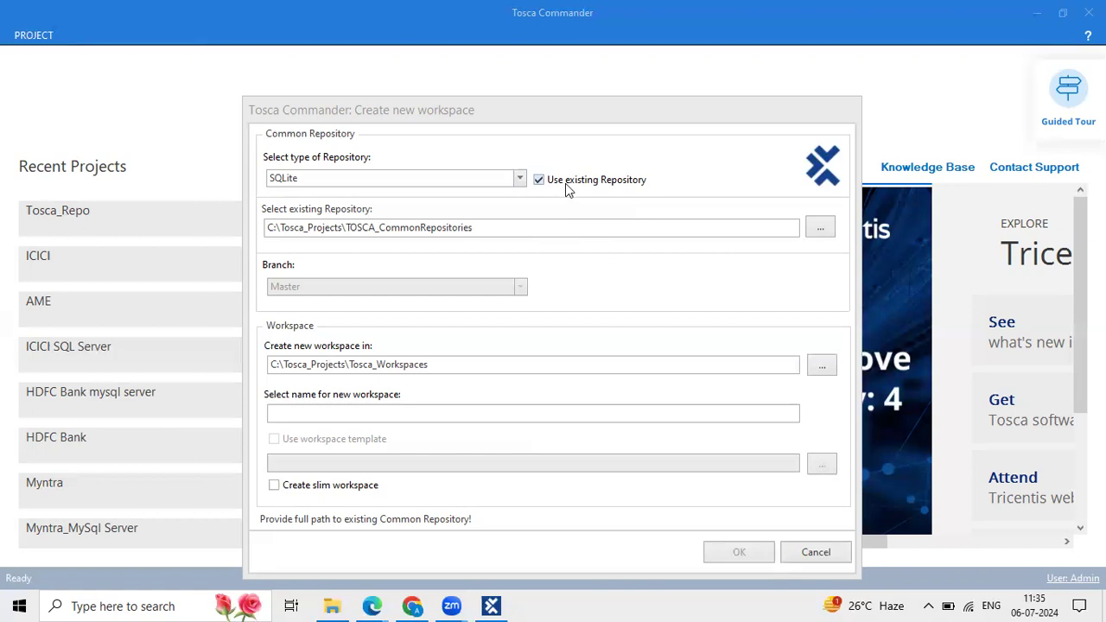
{"action": "left_click", "coordinate": [557, 126]}
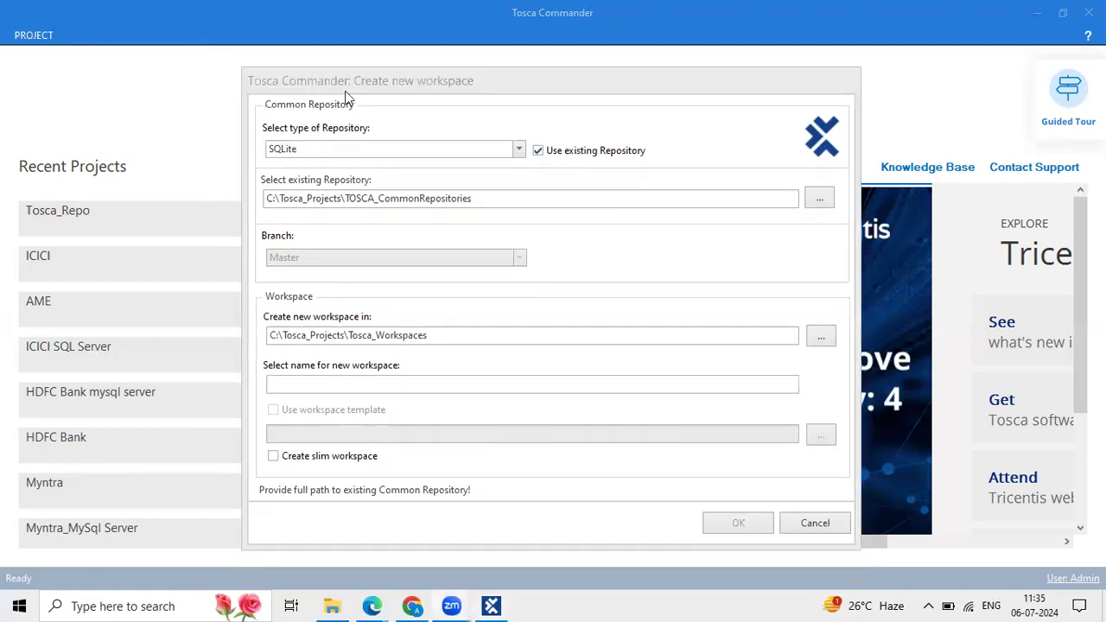
{"action": "left_click_drag", "start_coordinate": [528, 142], "coordinate": [653, 167]}
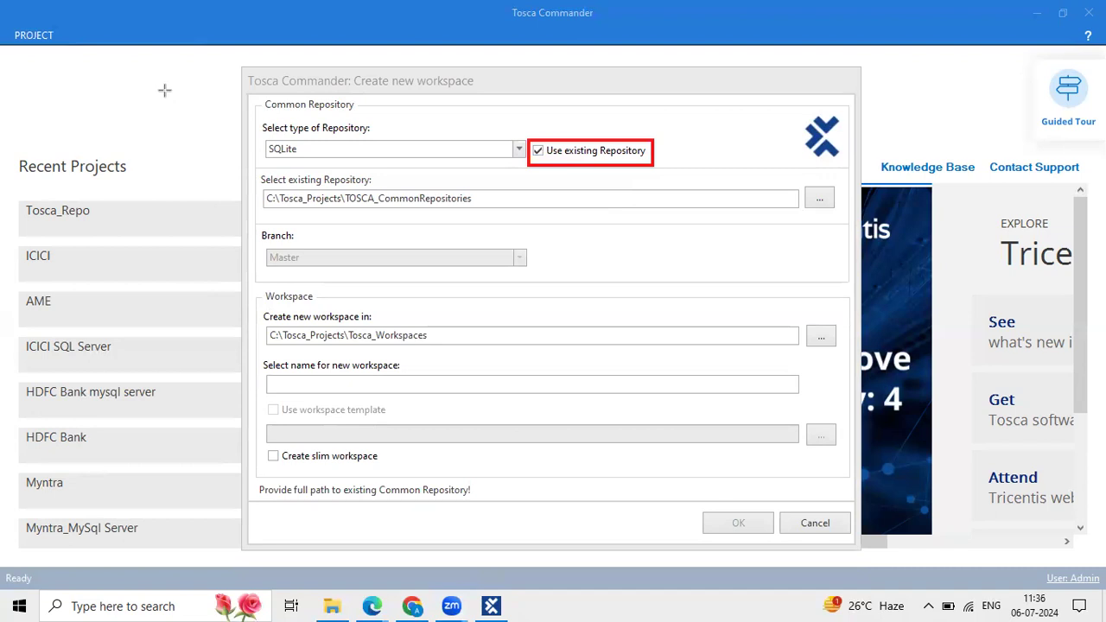
Uncheck Use existing Repository and name the new SQLite repository 'Tosca project 1'.
{"action": "left_click", "coordinate": [537, 150]}
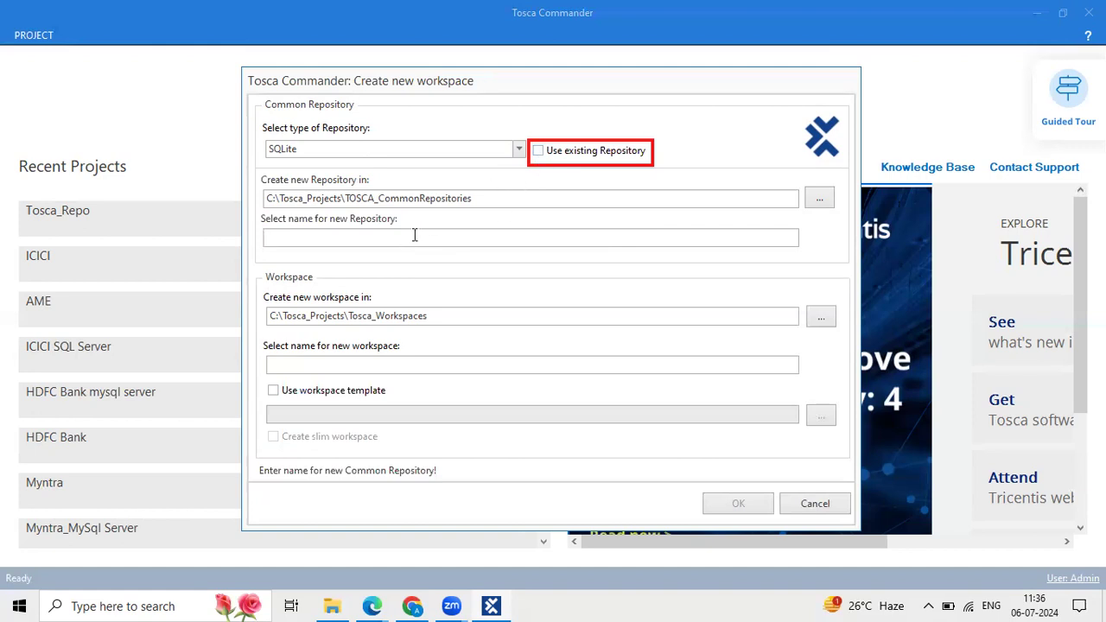
{"action": "type", "text": "t"}
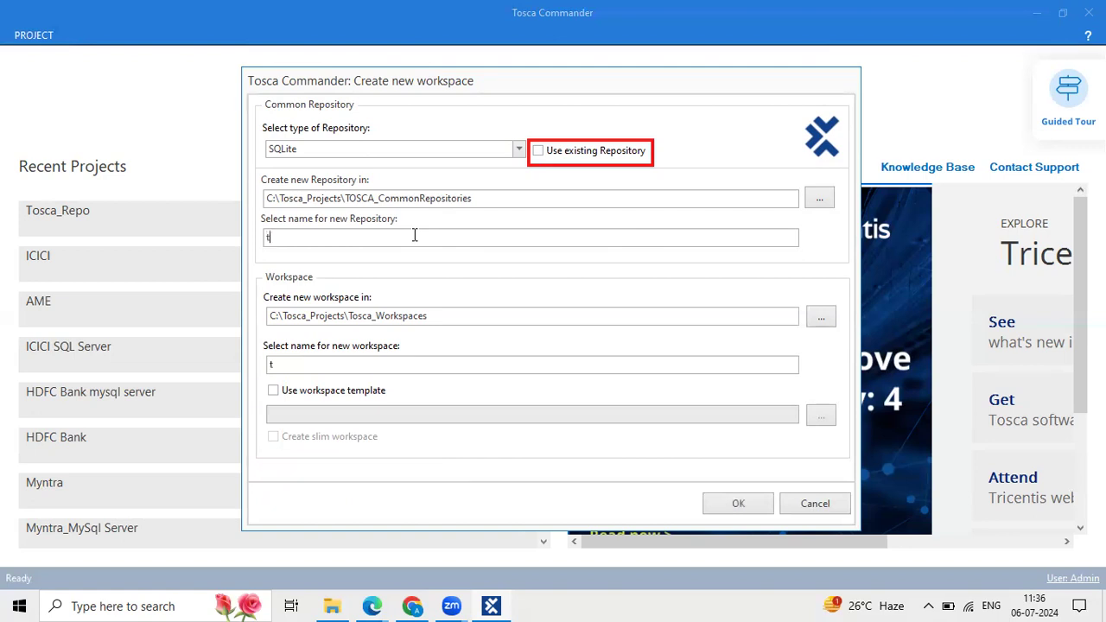
{"action": "key", "text": "BackSpace"}
{"action": "type", "text": "Tosca project 1"}
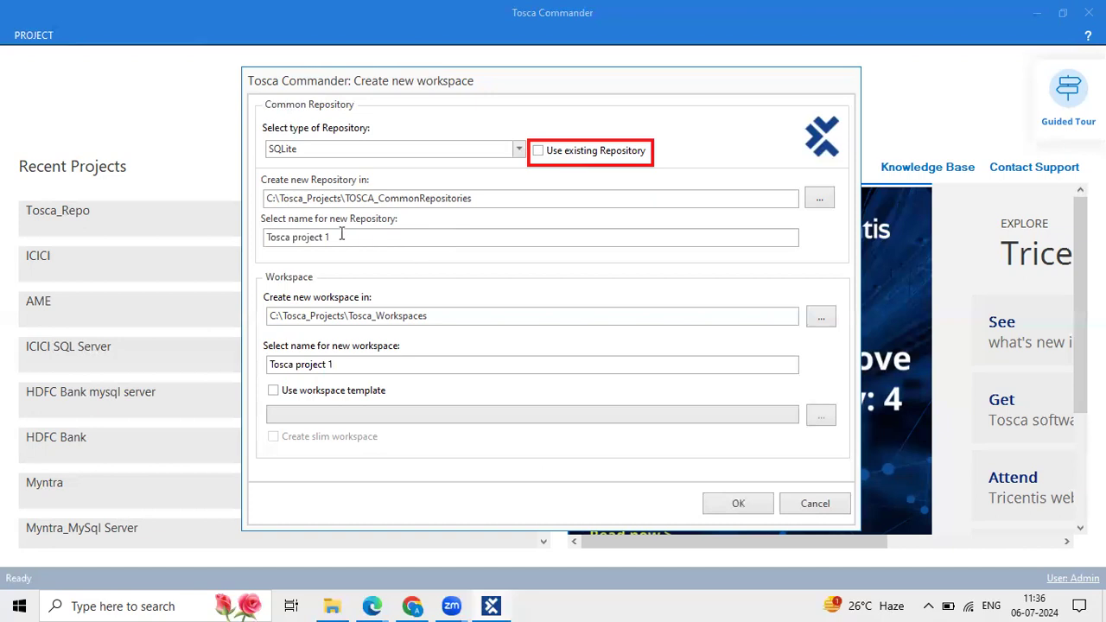
{"action": "left_click_drag", "start_coordinate": [342, 235], "coordinate": [249, 230]}
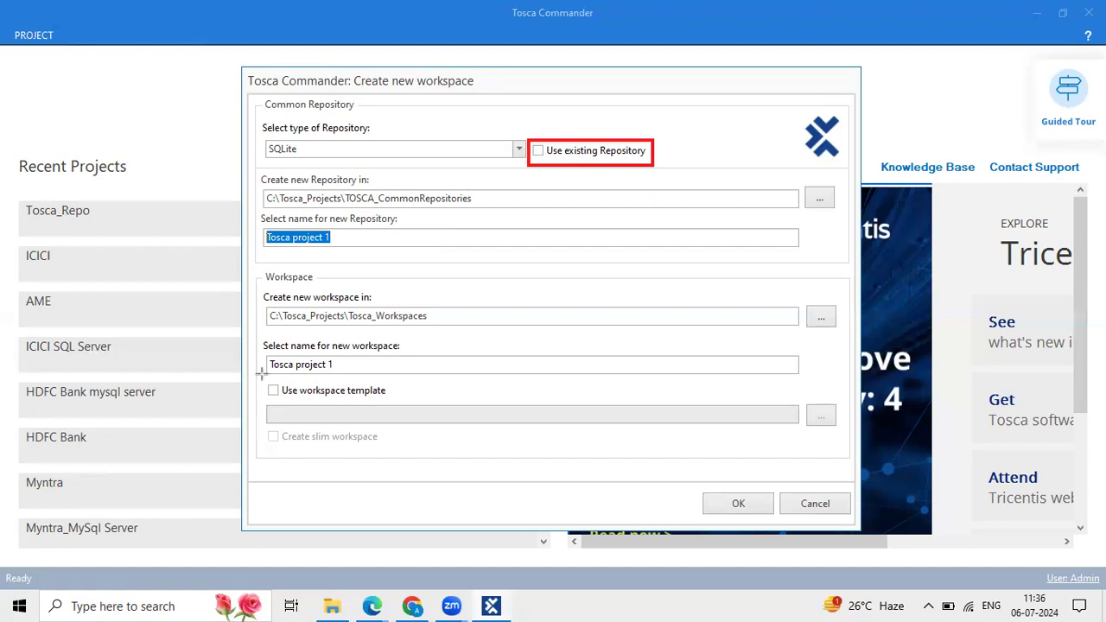
Enable Use workspace template so the Standard.tsu path fills in, and select that path.
{"action": "left_click_drag", "start_coordinate": [262, 374], "coordinate": [425, 402]}
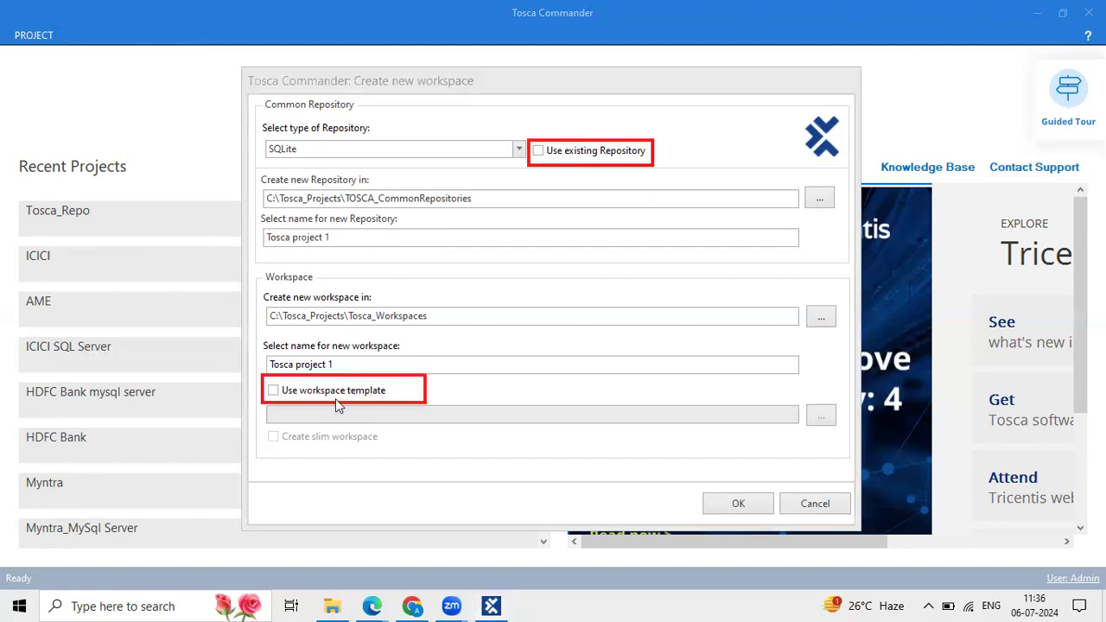
{"action": "left_click", "coordinate": [281, 394]}
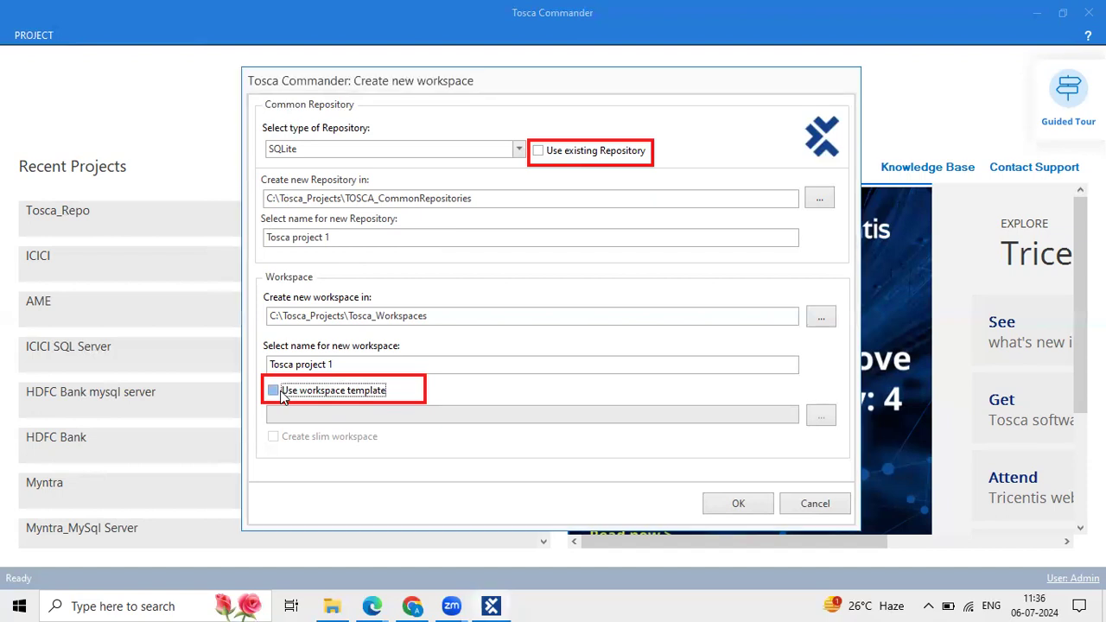
{"action": "left_click_drag", "start_coordinate": [532, 414], "coordinate": [267, 414]}
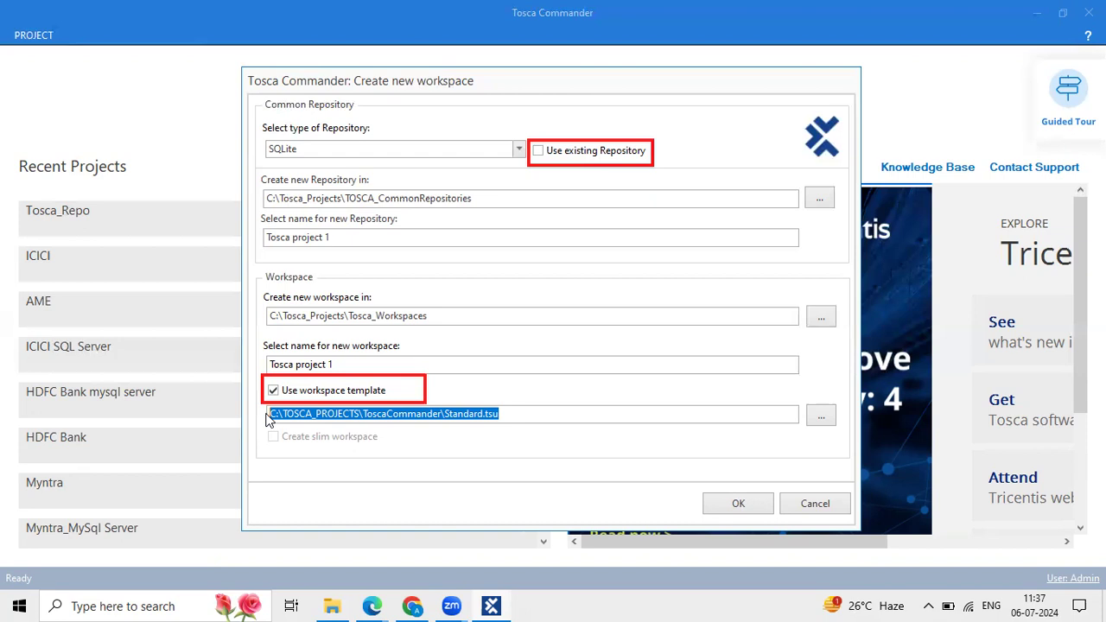
{"action": "left_click", "coordinate": [518, 414]}
{"action": "left_click_drag", "start_coordinate": [518, 415], "coordinate": [287, 415]}
Re-enable Use existing Repository and erase the annotation mark around the workspace name field.
{"action": "left_click", "coordinate": [537, 152]}
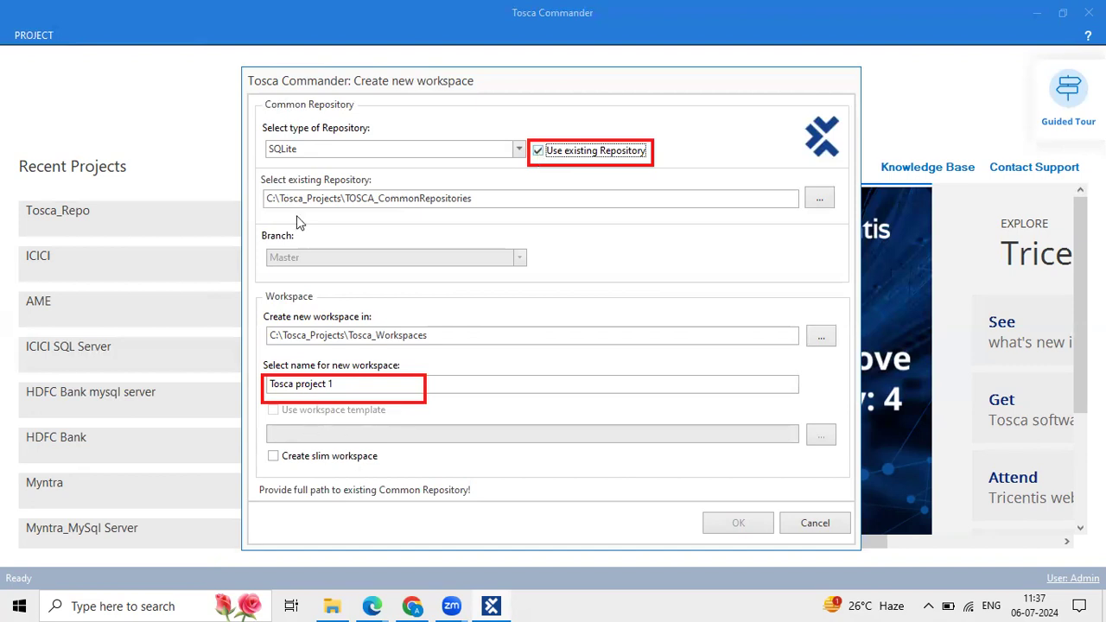
{"action": "left_click", "coordinate": [218, 96]}
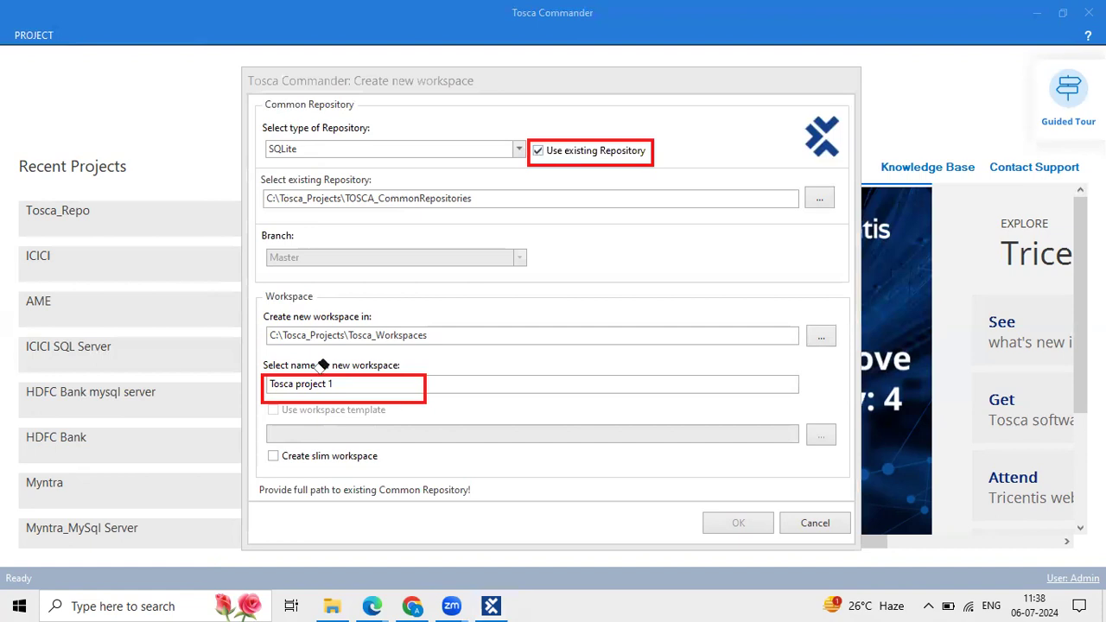
{"action": "left_click", "coordinate": [320, 372]}
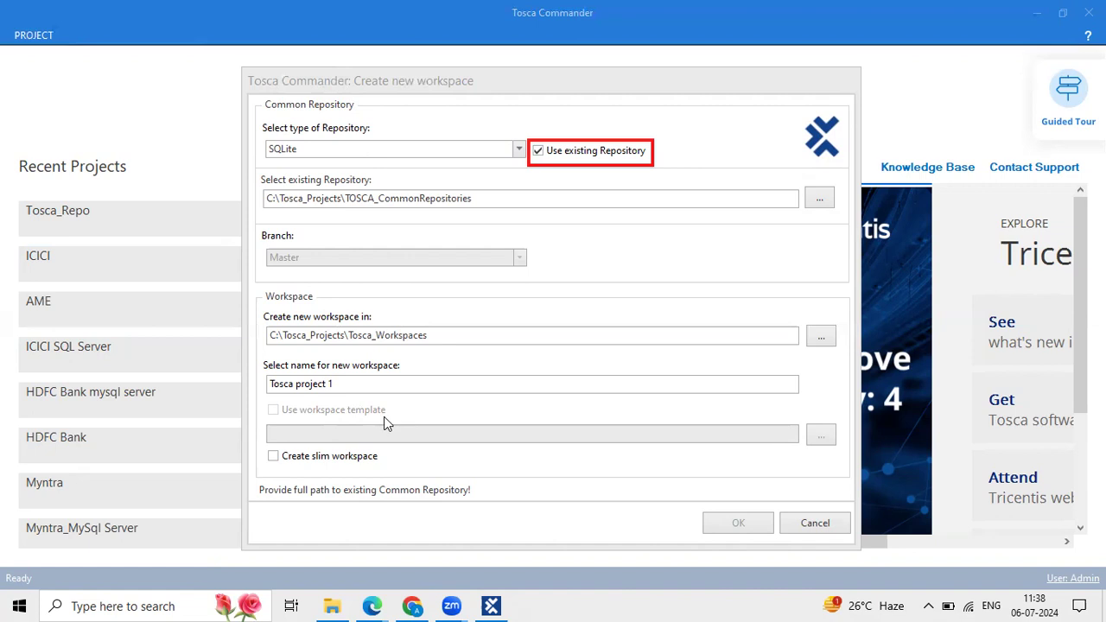
Switch to a new repository with the standard workspace template and create the Tosca project 1 workspace.
{"action": "left_click", "coordinate": [537, 151]}
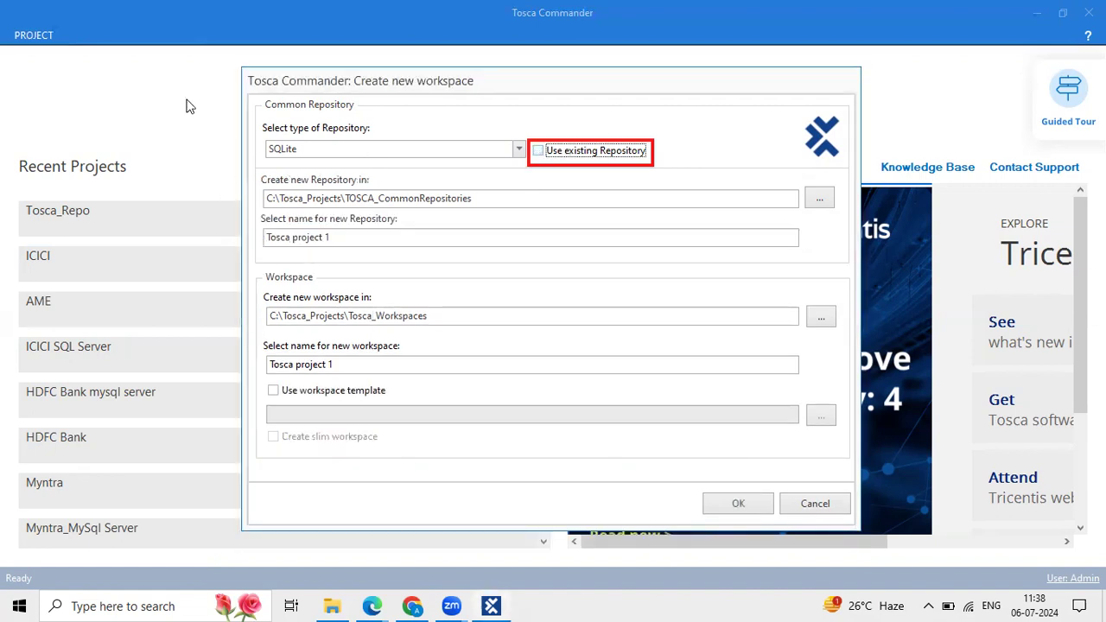
{"action": "left_click_drag", "start_coordinate": [259, 380], "coordinate": [415, 409]}
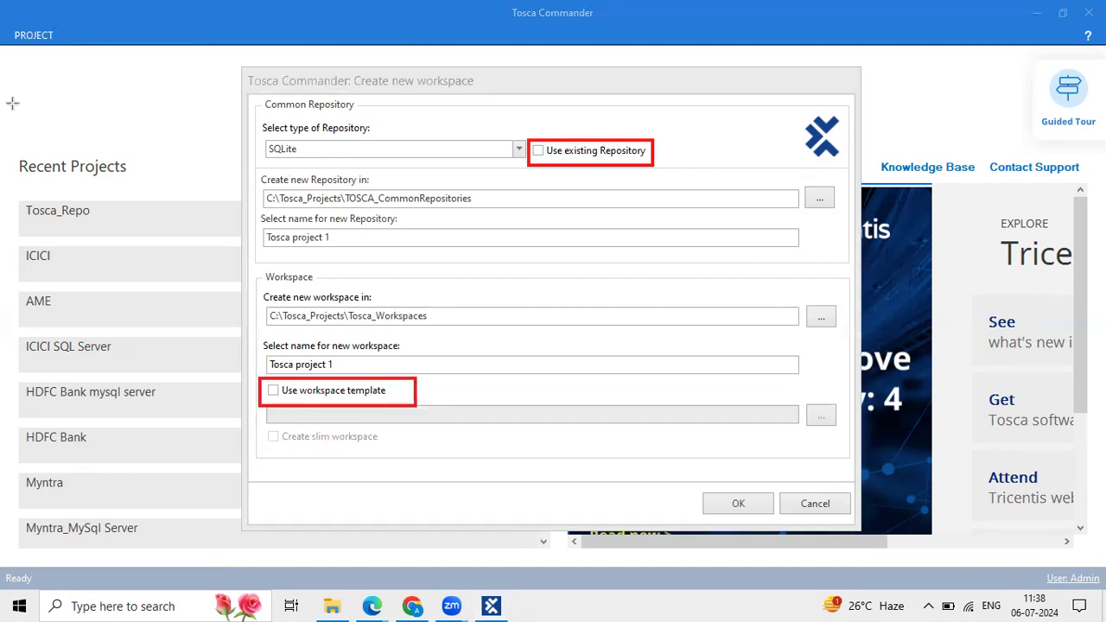
{"action": "left_click", "coordinate": [273, 390]}
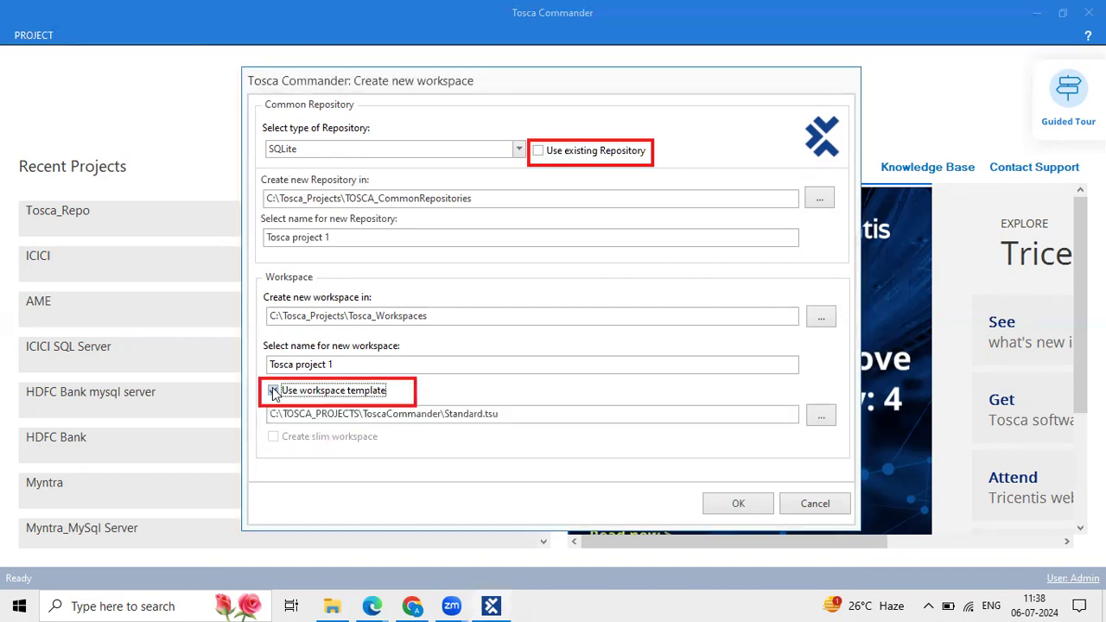
{"action": "left_click", "coordinate": [734, 506]}
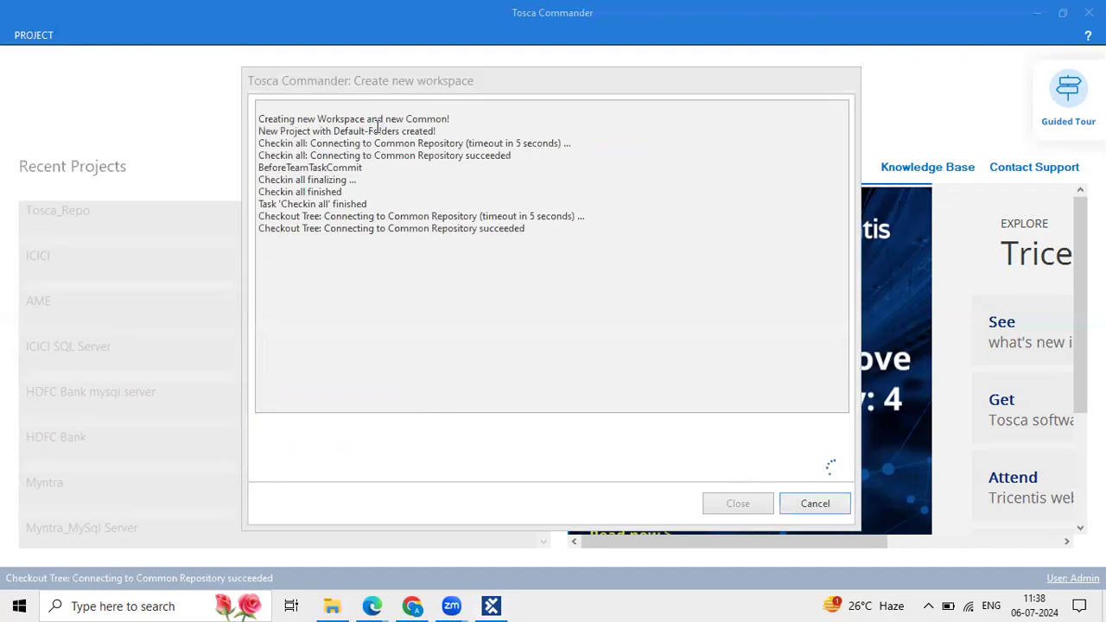
{"action": "left_click_drag", "start_coordinate": [290, 119], "coordinate": [334, 113]}
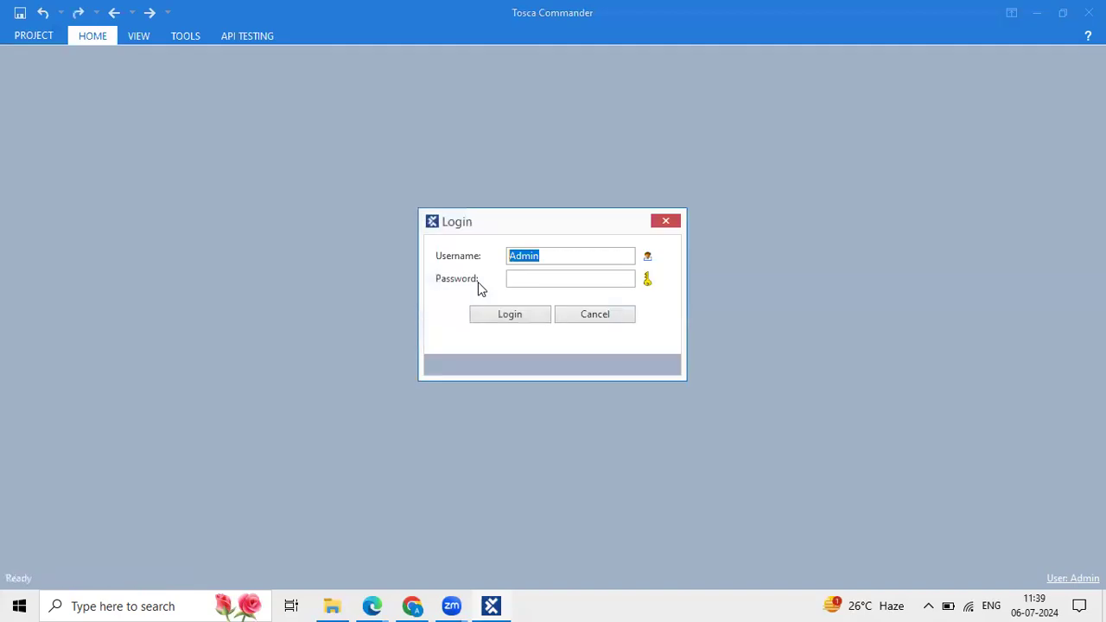
Replace the prefilled login with a different username and password.
{"action": "left_click", "coordinate": [522, 261]}
{"action": "left_click", "coordinate": [530, 281]}
{"action": "left_click_drag", "start_coordinate": [555, 256], "coordinate": [501, 254]}
{"action": "left_click", "coordinate": [518, 259]}
{"action": "double_click", "coordinate": [518, 259]}
{"action": "left_click", "coordinate": [561, 254]}
{"action": "left_click_drag", "start_coordinate": [561, 254], "coordinate": [480, 259]}
{"action": "type", "text": "Anusha"}
{"action": "key", "text": "Tab"}
{"action": "type", "text": "**********"}
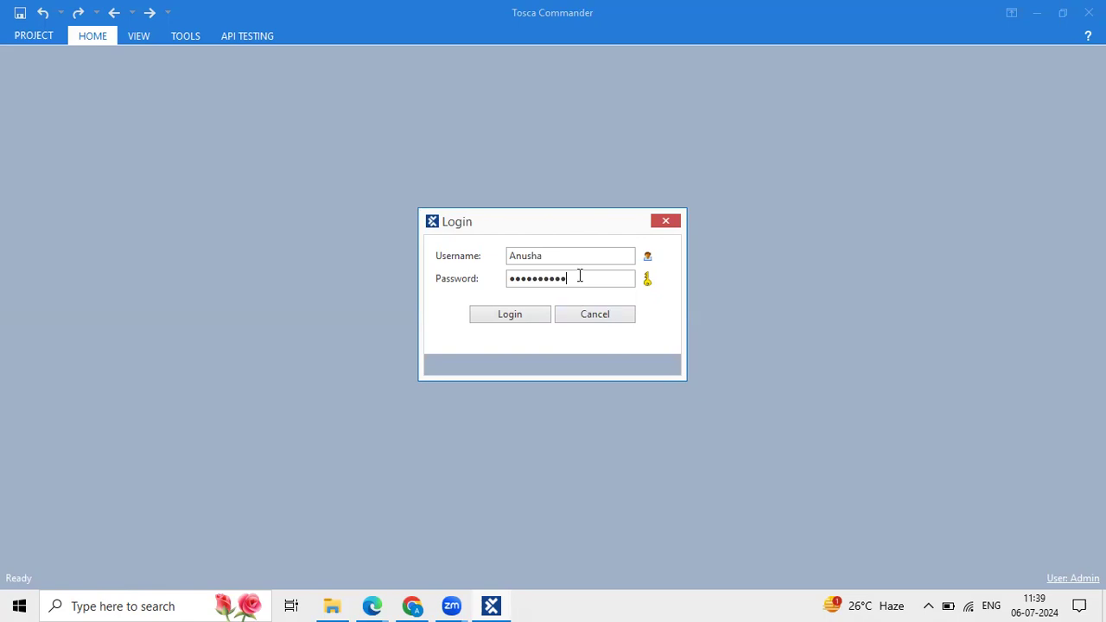
Restore username Admin with an empty password and log in.
{"action": "left_click_drag", "start_coordinate": [578, 274], "coordinate": [442, 273]}
{"action": "key", "text": "BackSpace"}
{"action": "left_click_drag", "start_coordinate": [555, 256], "coordinate": [446, 246]}
{"action": "type", "text": "Admin"}
{"action": "left_click_drag", "start_coordinate": [553, 255], "coordinate": [473, 256]}
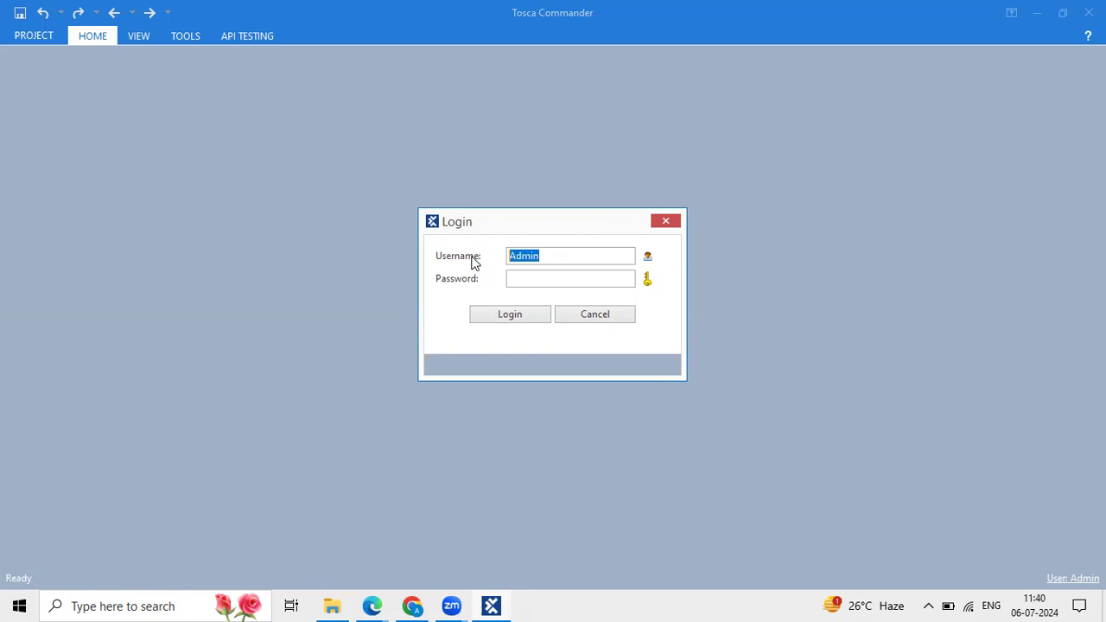
{"action": "left_click", "coordinate": [531, 278]}
{"action": "left_click", "coordinate": [510, 317]}
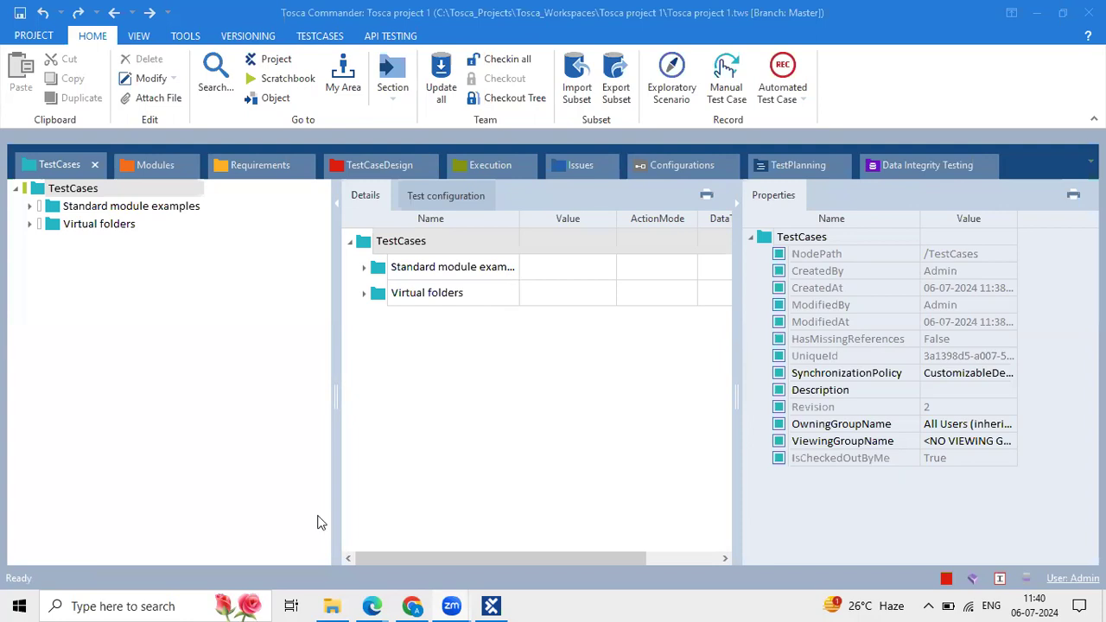
{"action": "left_click", "coordinate": [180, 605]}
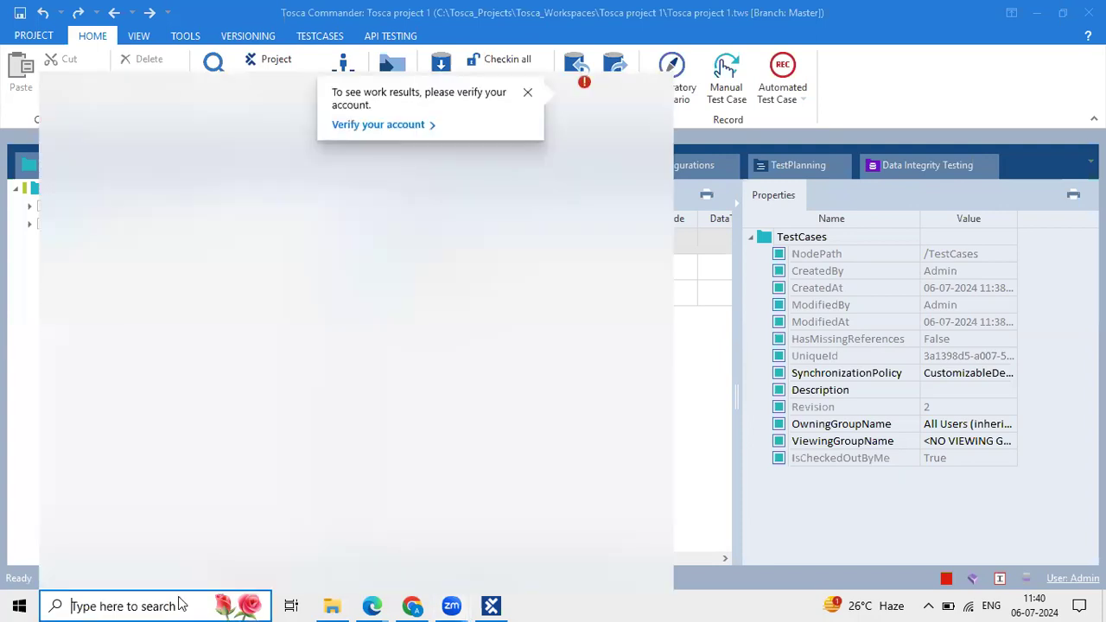
{"action": "type", "text": "Tosca"}
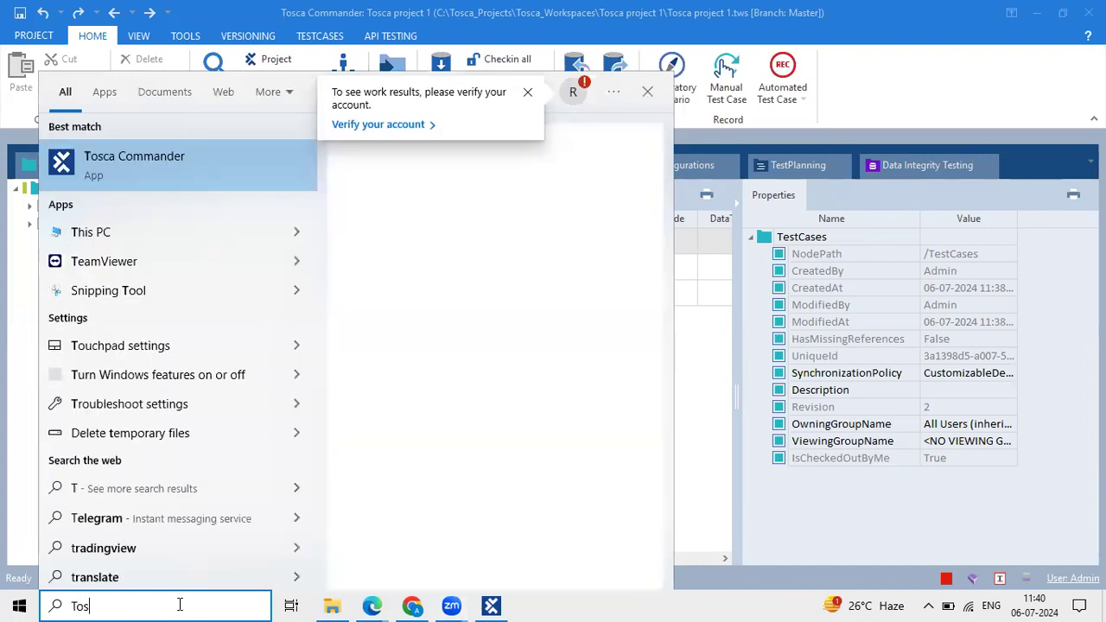
{"action": "left_click", "coordinate": [215, 200]}
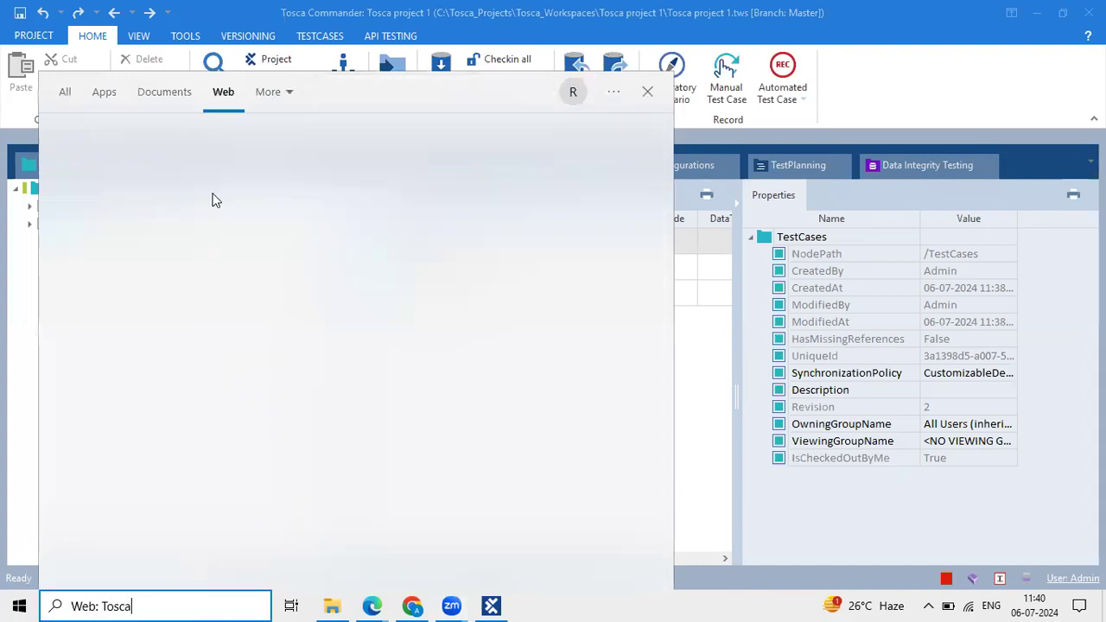
{"action": "left_click", "coordinate": [793, 335]}
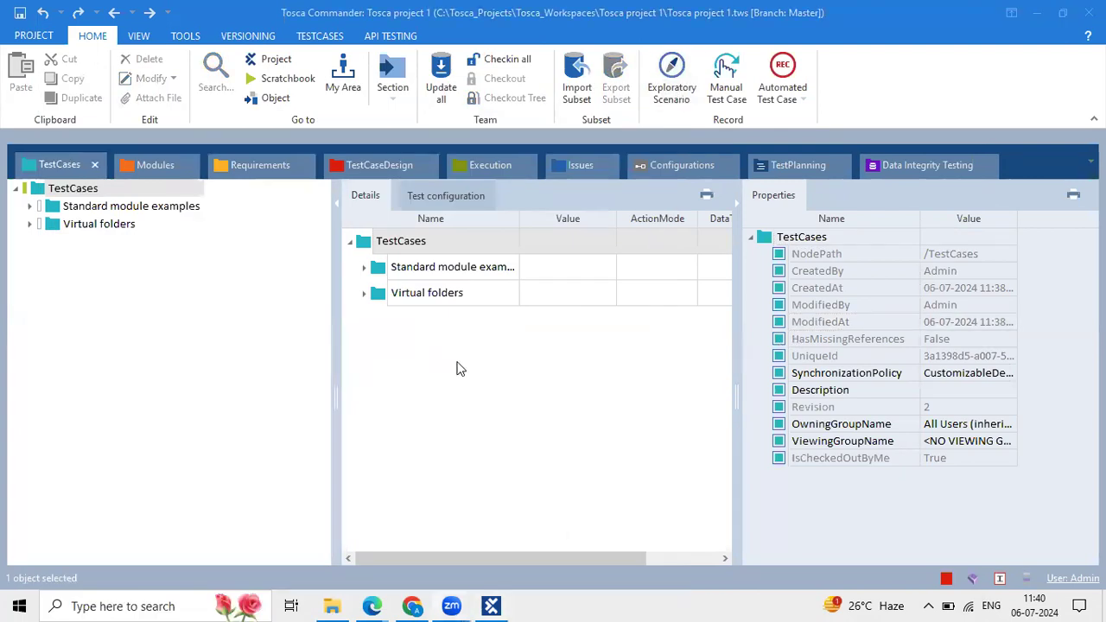
Box the tree panel in red and label it 'Hirerchy pane'.
{"action": "left_click_drag", "start_coordinate": [336, 300], "coordinate": [259, 280]}
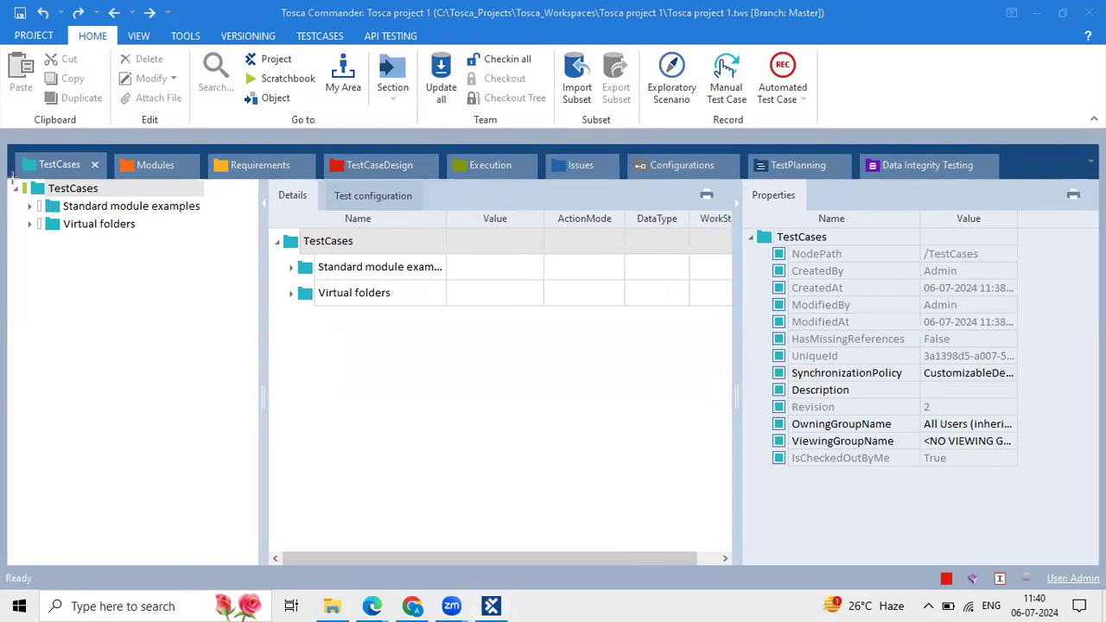
{"action": "left_click_drag", "start_coordinate": [11, 181], "coordinate": [256, 561]}
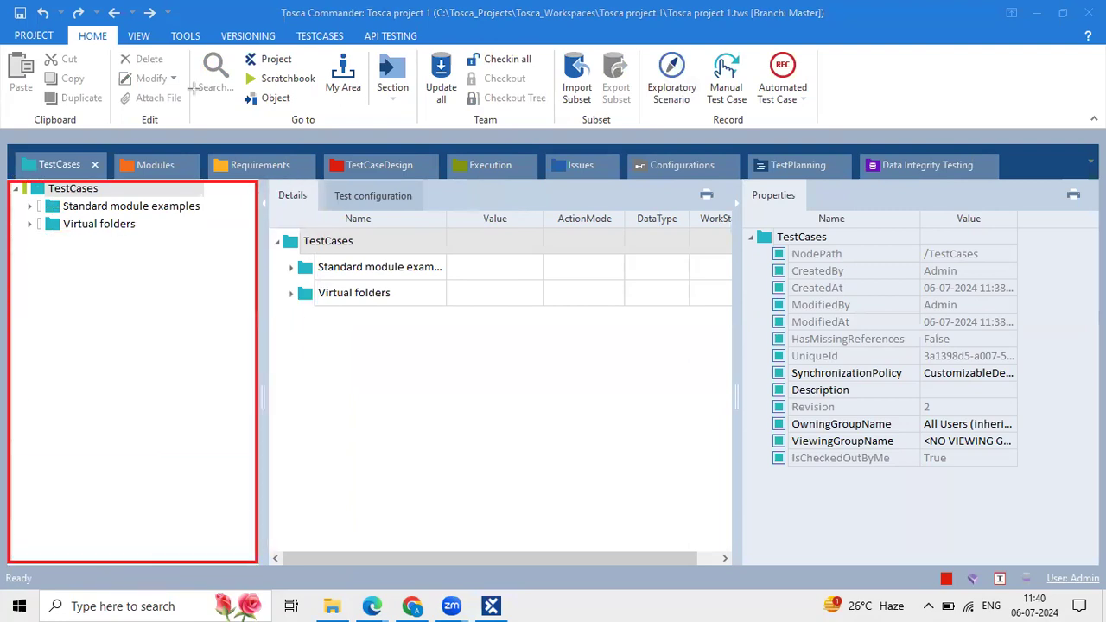
{"action": "left_click", "coordinate": [46, 437]}
{"action": "type", "text": "Hire"}
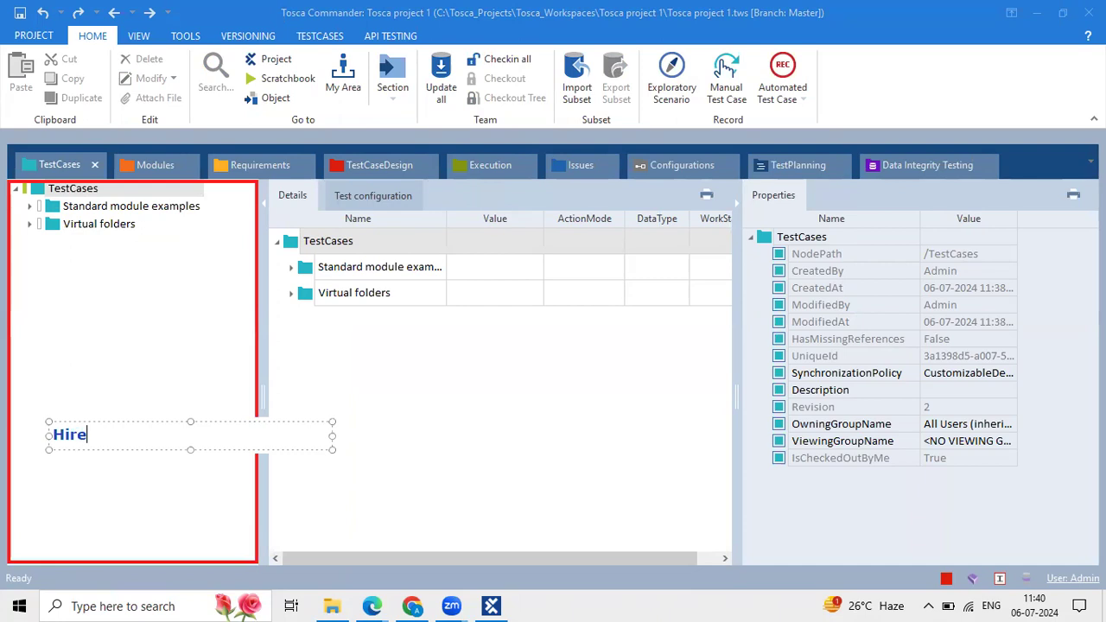
{"action": "type", "text": "rchy pane"}
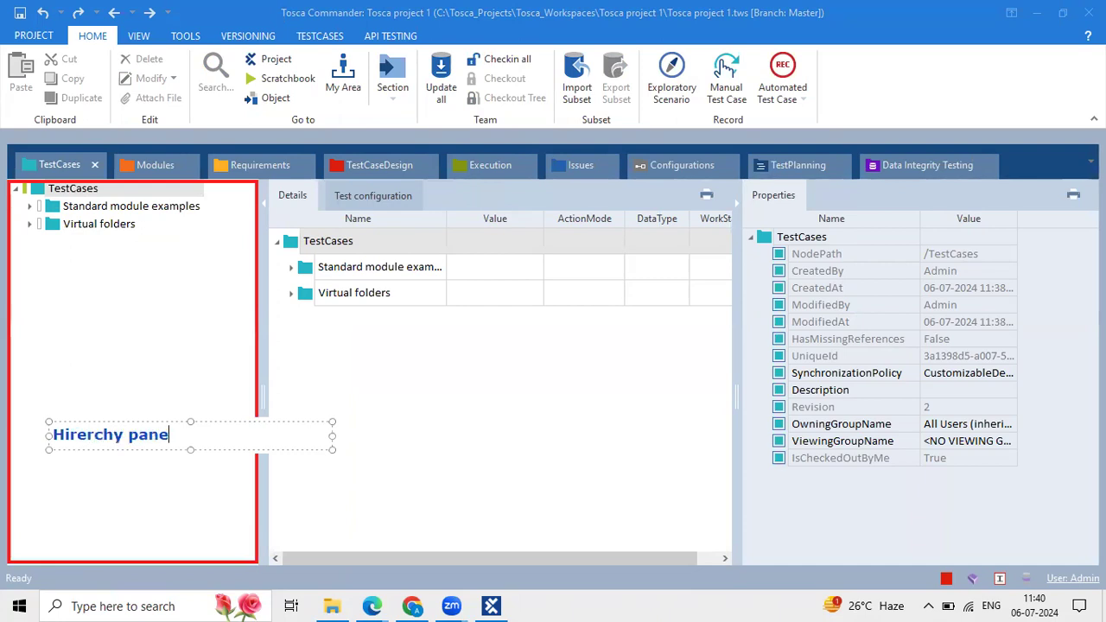
{"action": "left_click", "coordinate": [449, 460]}
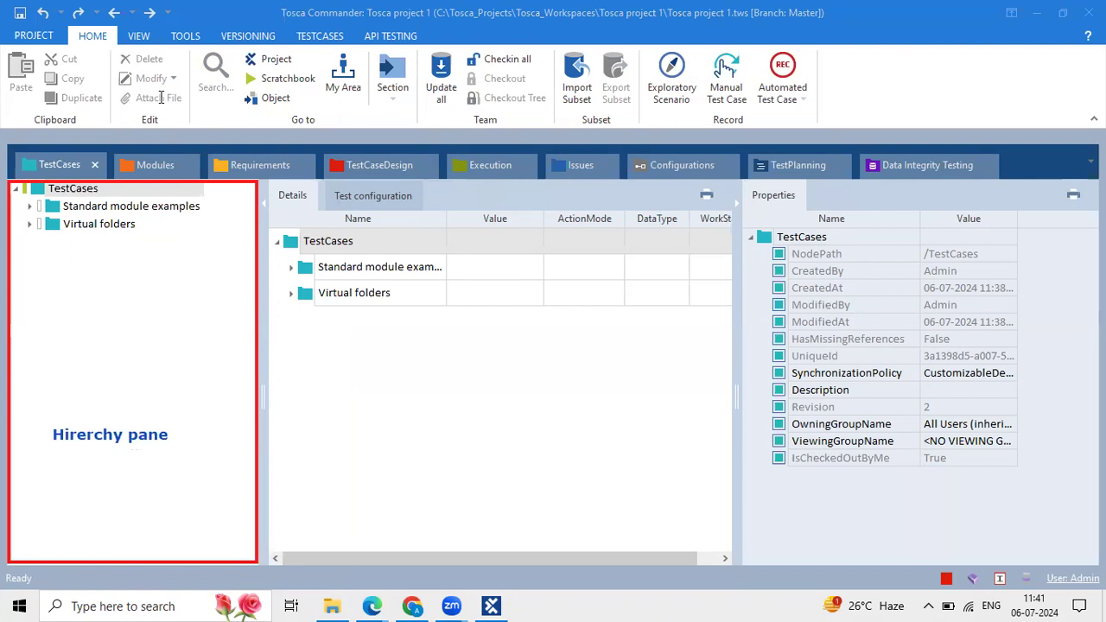
Box the details area in red and label it 'Detailed view'.
{"action": "mouse_move", "coordinate": [269, 186]}
{"action": "left_mouse_down"}
{"action": "mouse_move", "coordinate": [738, 285]}
{"action": "mouse_move", "coordinate": [702, 537]}
{"action": "mouse_move", "coordinate": [731, 553]}
{"action": "left_mouse_up"}
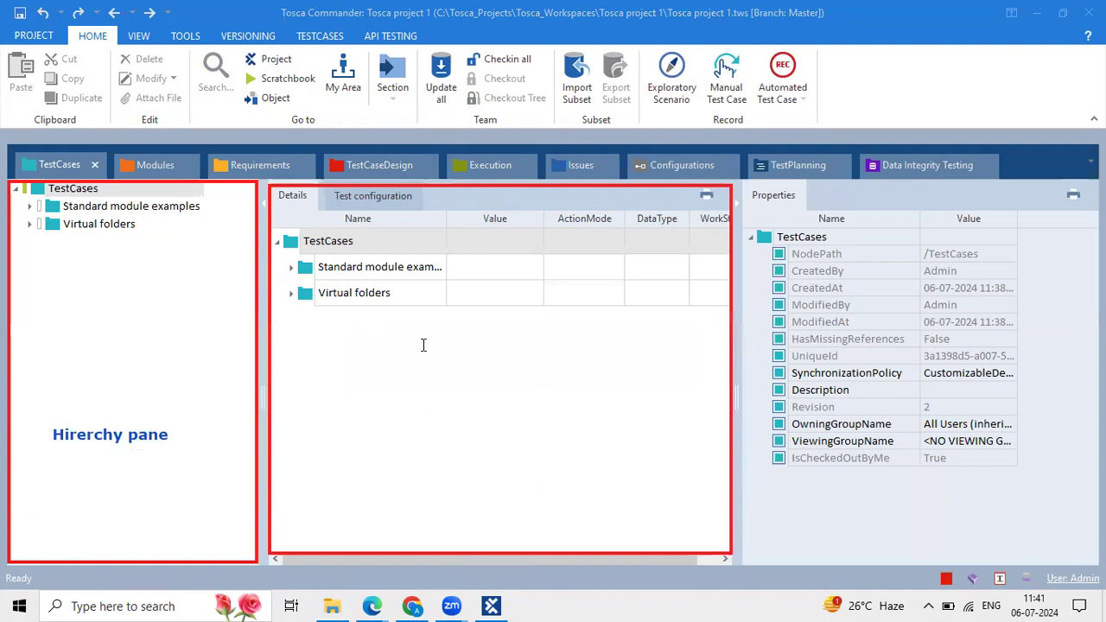
{"action": "left_click", "coordinate": [380, 390]}
{"action": "type", "text": "Detail"}
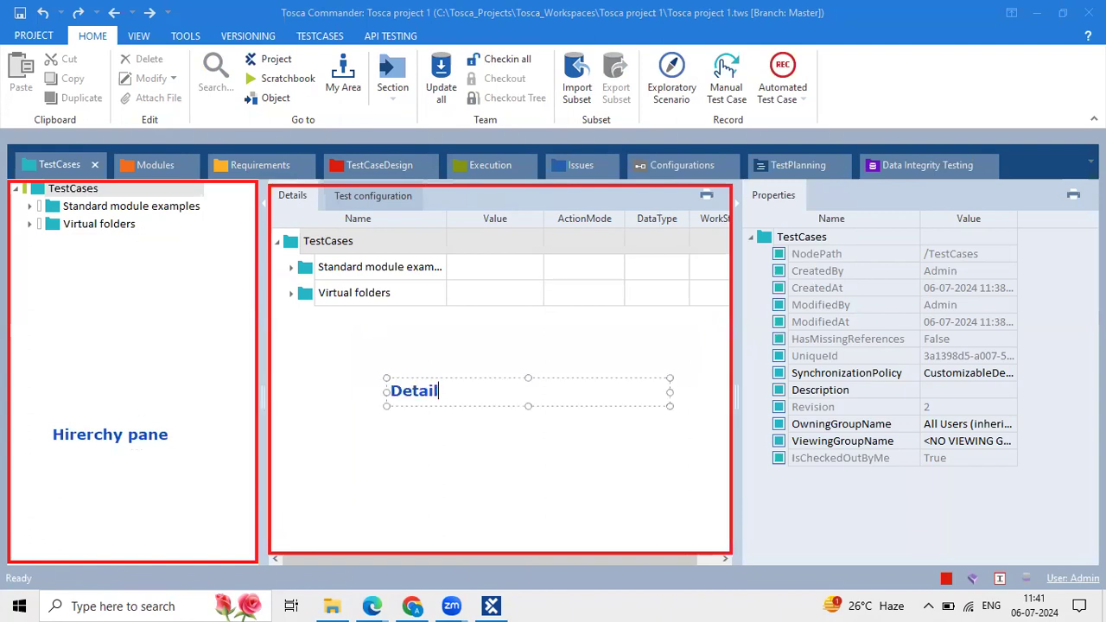
{"action": "type", "text": "ed view"}
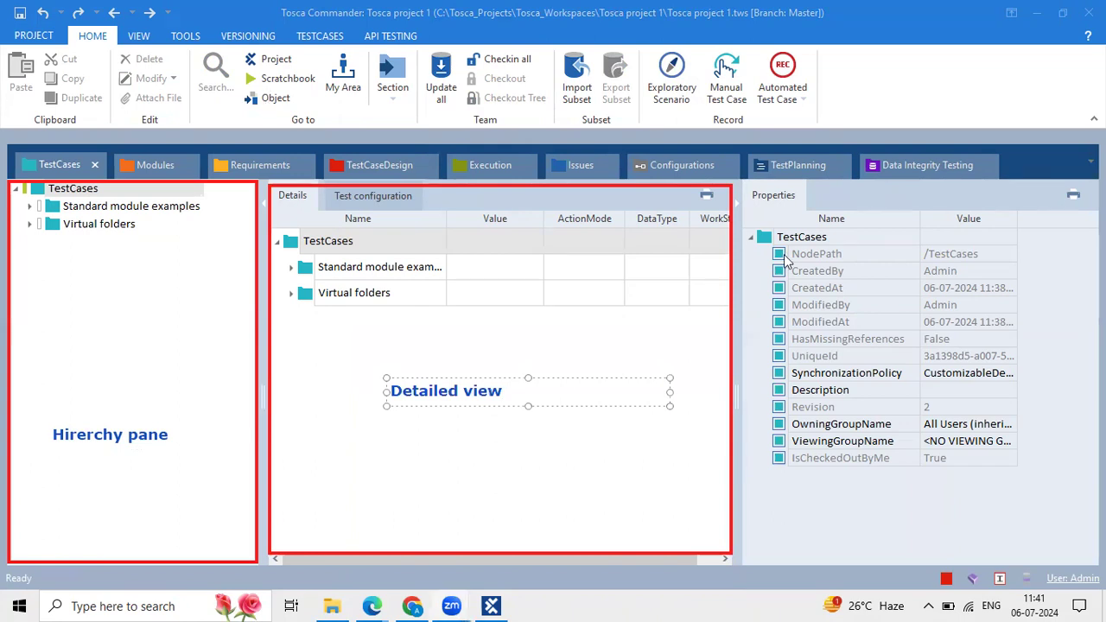
Box the properties area in red and label it 'Properties Pane'.
{"action": "mouse_move", "coordinate": [740, 184]}
{"action": "left_mouse_down"}
{"action": "mouse_move", "coordinate": [1064, 471]}
{"action": "mouse_move", "coordinate": [1061, 558]}
{"action": "left_mouse_up"}
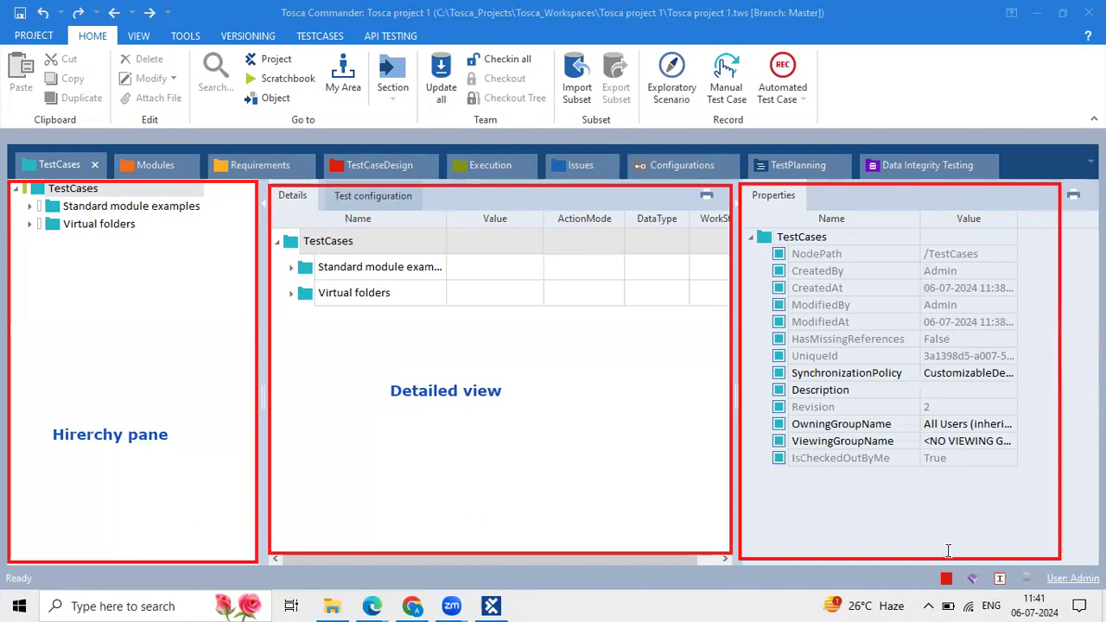
{"action": "left_click", "coordinate": [786, 494]}
{"action": "type", "text": "Pro"}
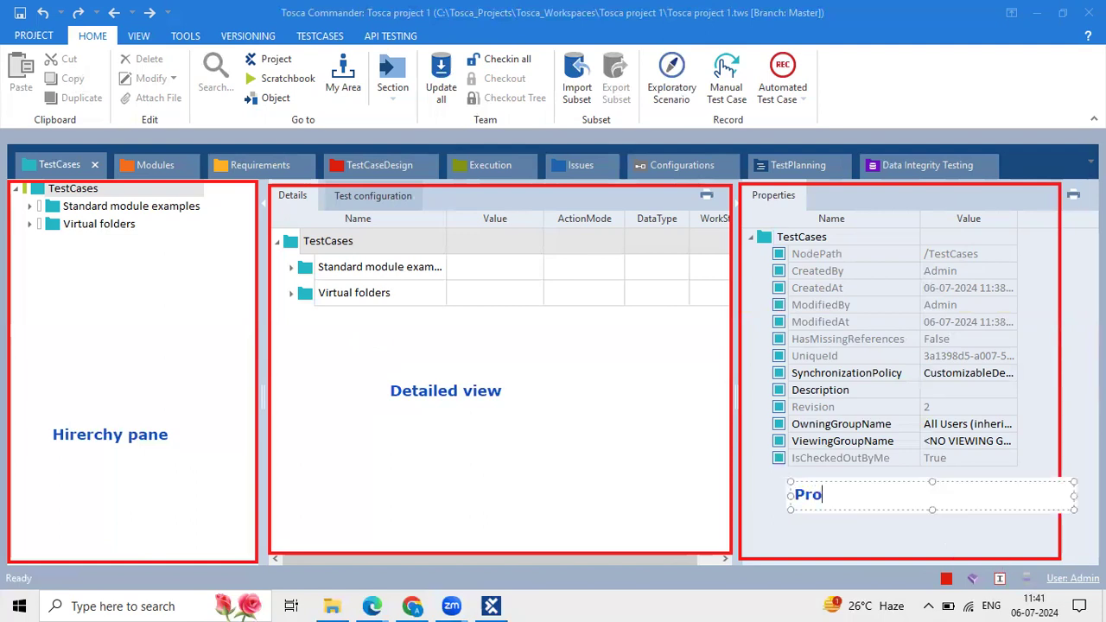
{"action": "type", "text": "perties Pn"}
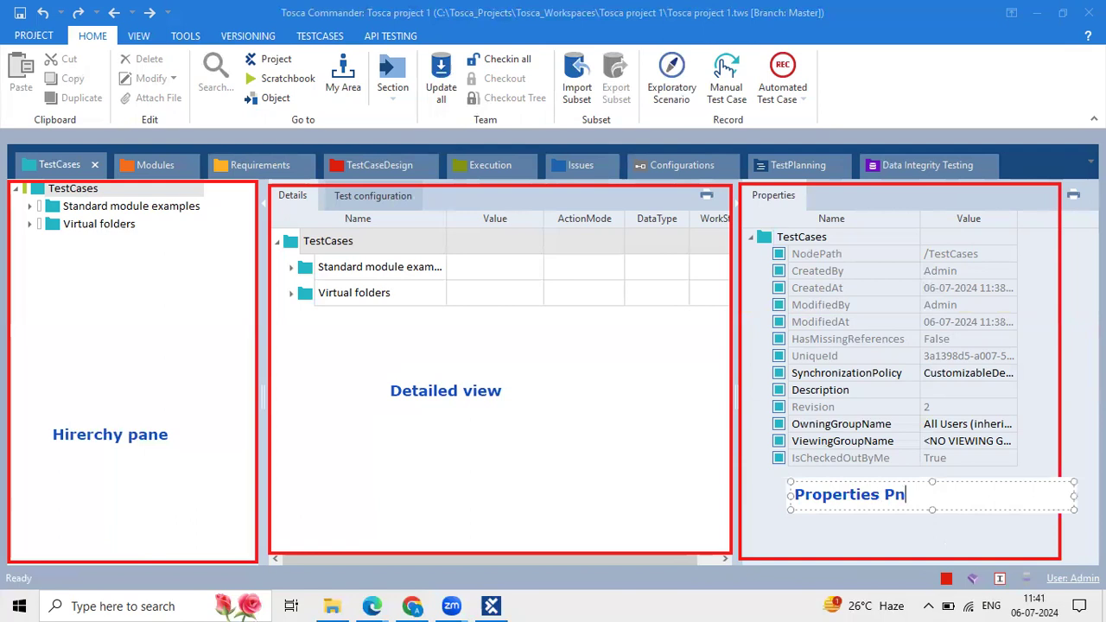
{"action": "key", "text": "BackSpace"}
{"action": "type", "text": "ane"}
{"action": "key", "text": "Escape"}
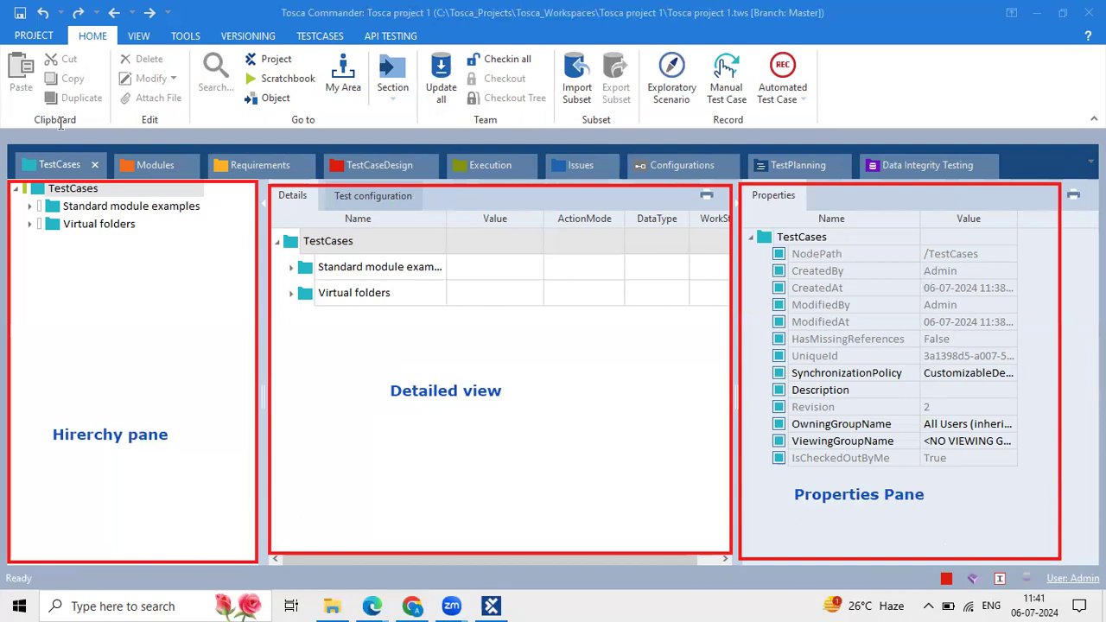
View the Modules, Requirements, TestCaseDesign and Execution sections, widening each Details view.
{"action": "left_click", "coordinate": [524, 261]}
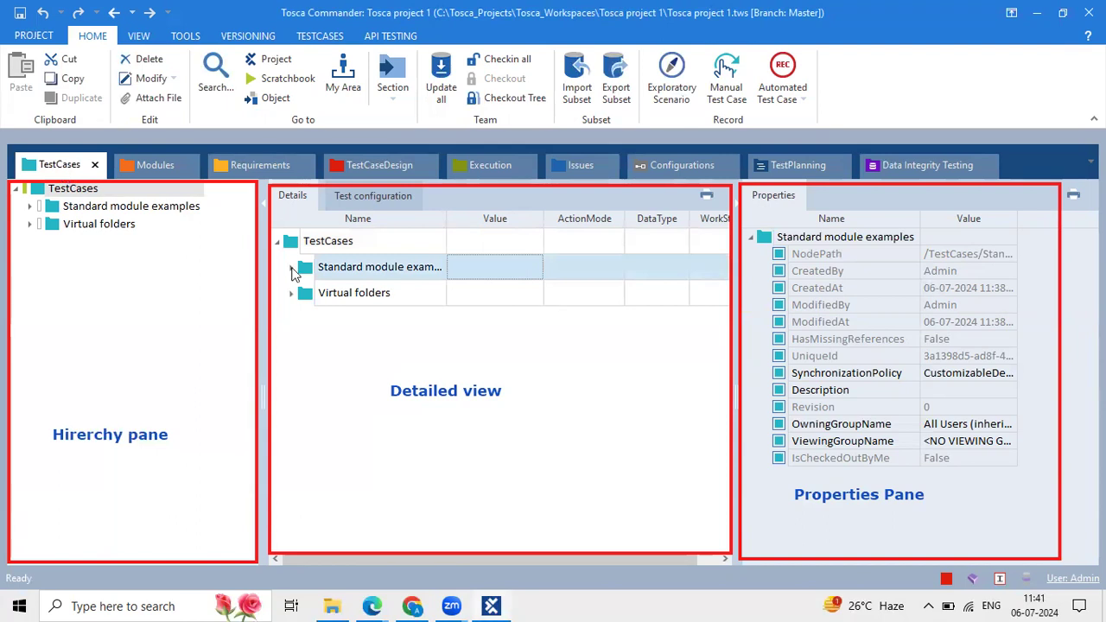
{"action": "left_click", "coordinate": [157, 165]}
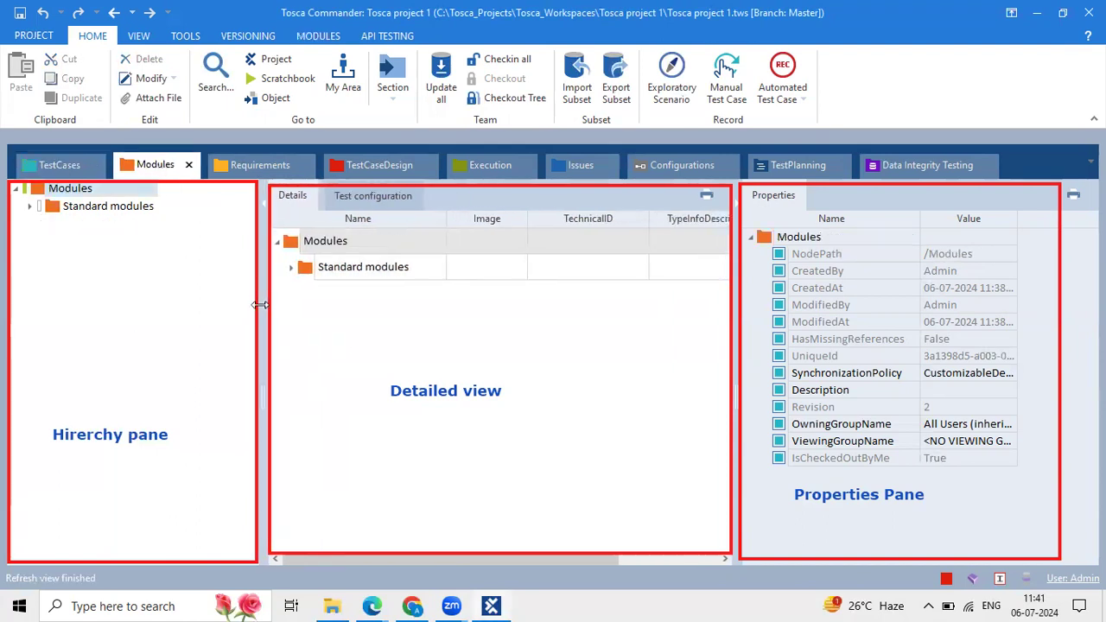
{"action": "left_click", "coordinate": [253, 163]}
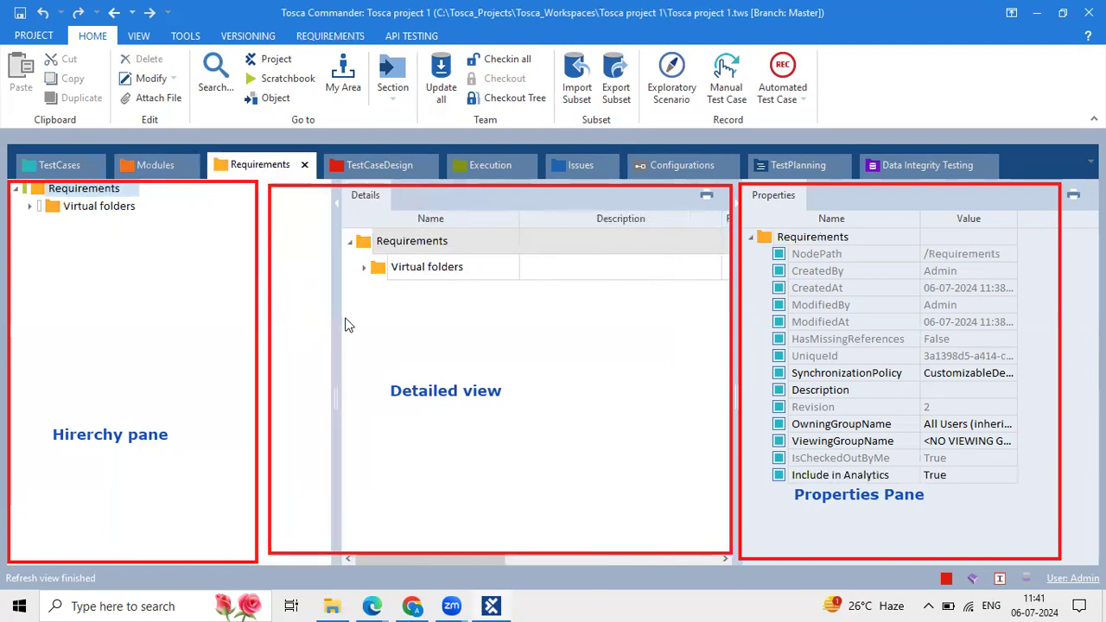
{"action": "left_click_drag", "start_coordinate": [334, 316], "coordinate": [249, 297]}
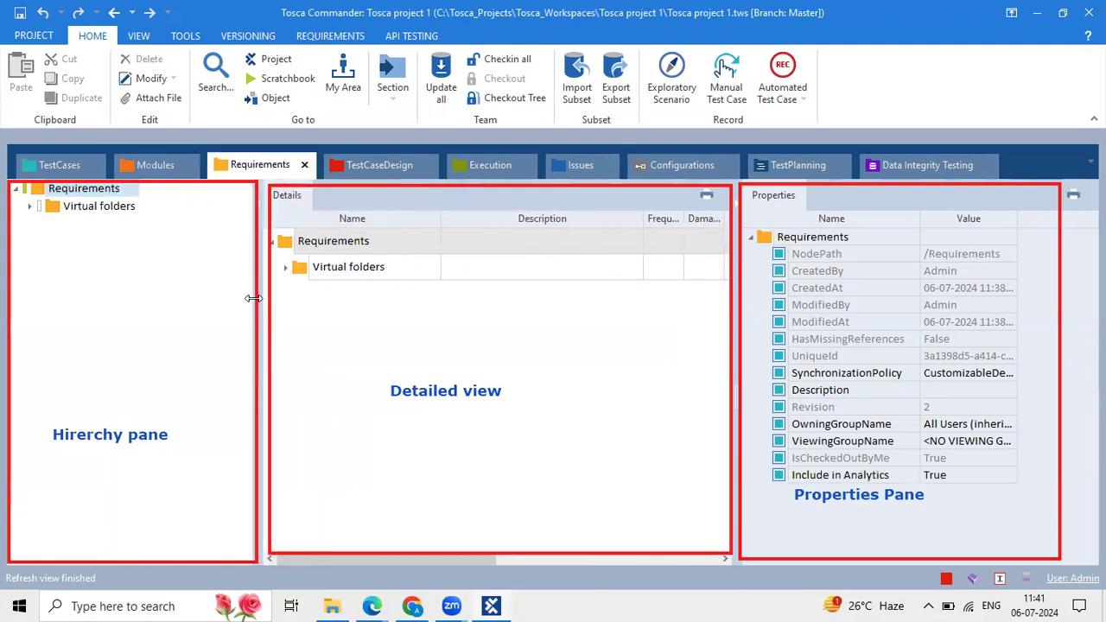
{"action": "left_click", "coordinate": [395, 165]}
{"action": "left_click_drag", "start_coordinate": [336, 360], "coordinate": [262, 344]}
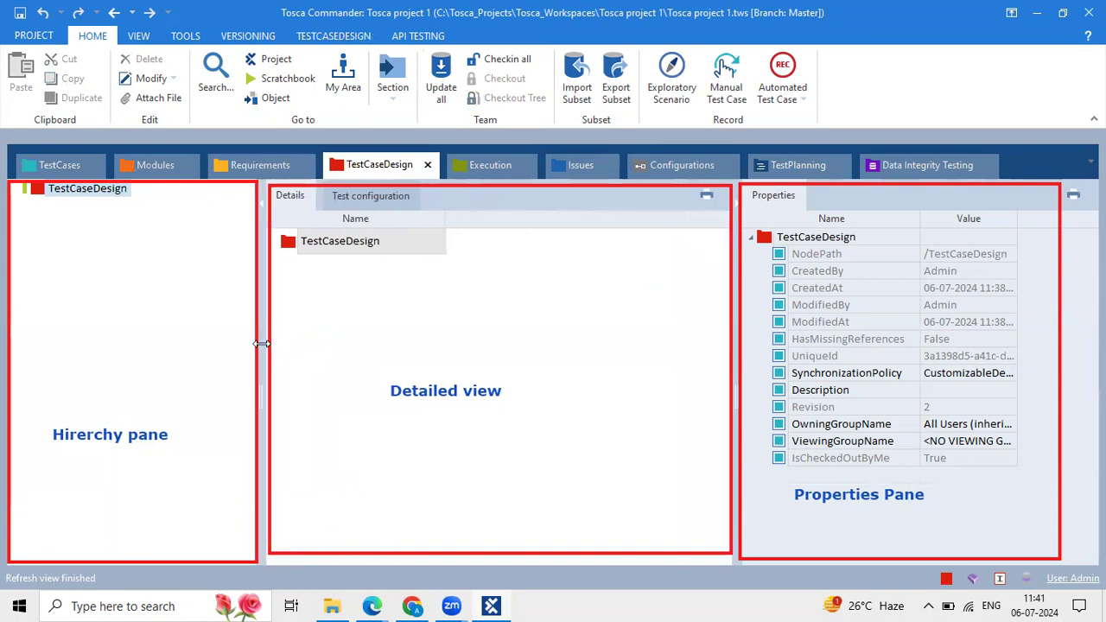
{"action": "left_click", "coordinate": [478, 169]}
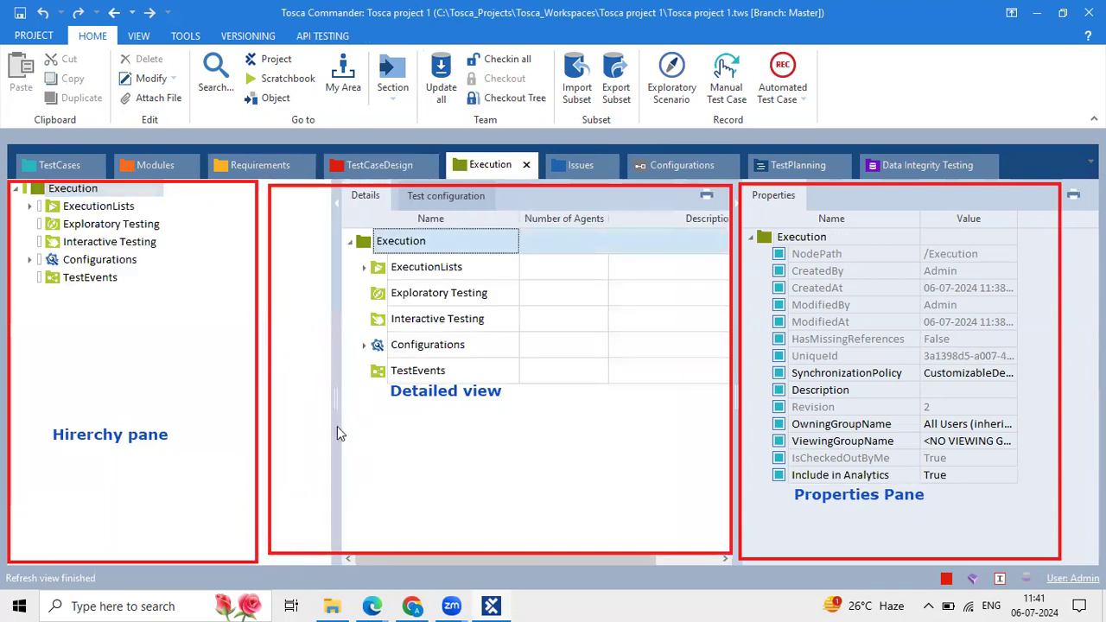
{"action": "left_click_drag", "start_coordinate": [336, 426], "coordinate": [264, 388]}
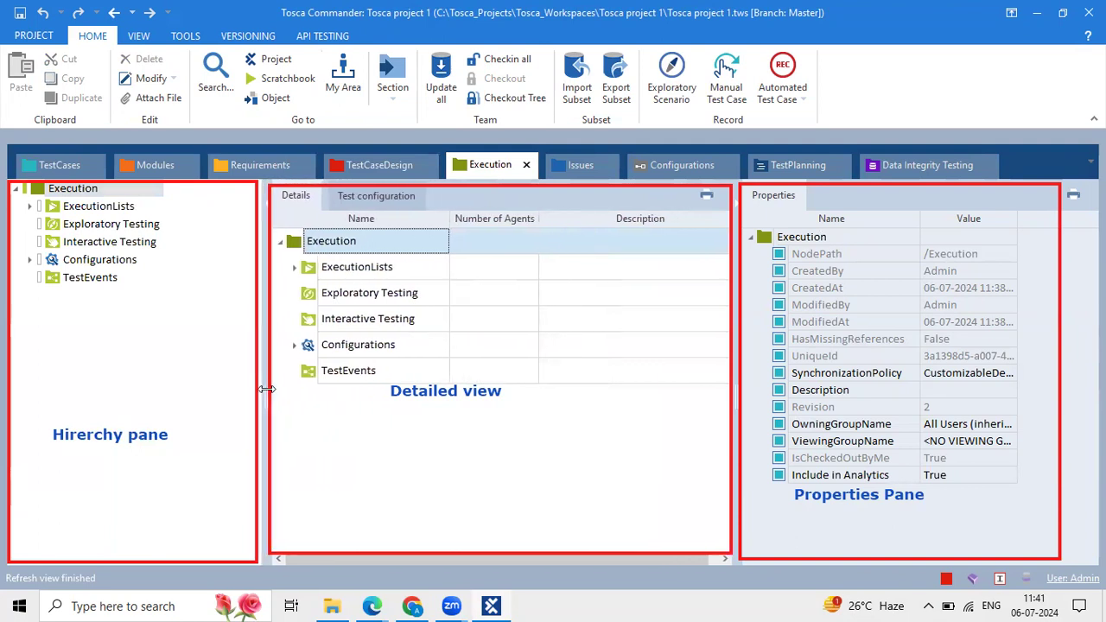
View the Issues, Configurations, TestPlanning and Data Integrity Testing sections, widening each Details view.
{"action": "left_click", "coordinate": [588, 160]}
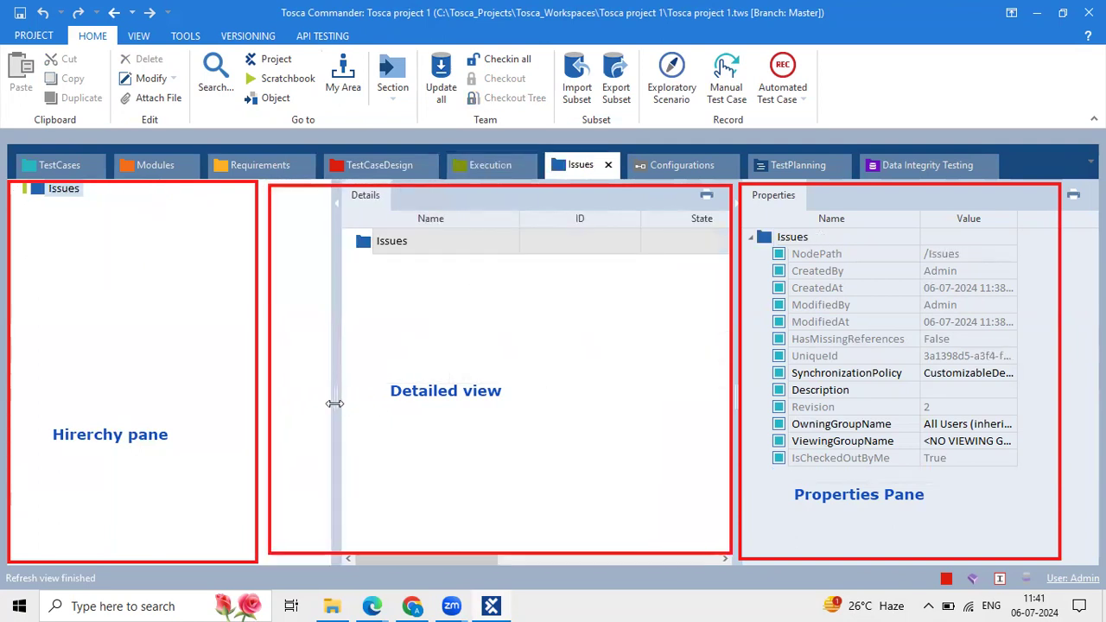
{"action": "left_click_drag", "start_coordinate": [312, 396], "coordinate": [265, 375]}
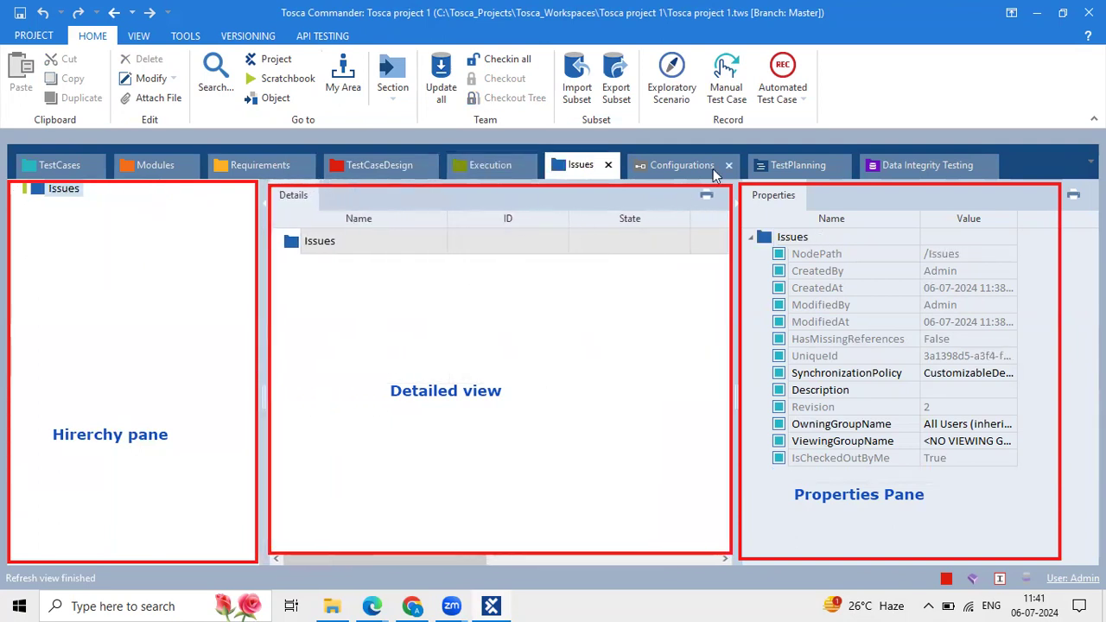
{"action": "left_click", "coordinate": [659, 165]}
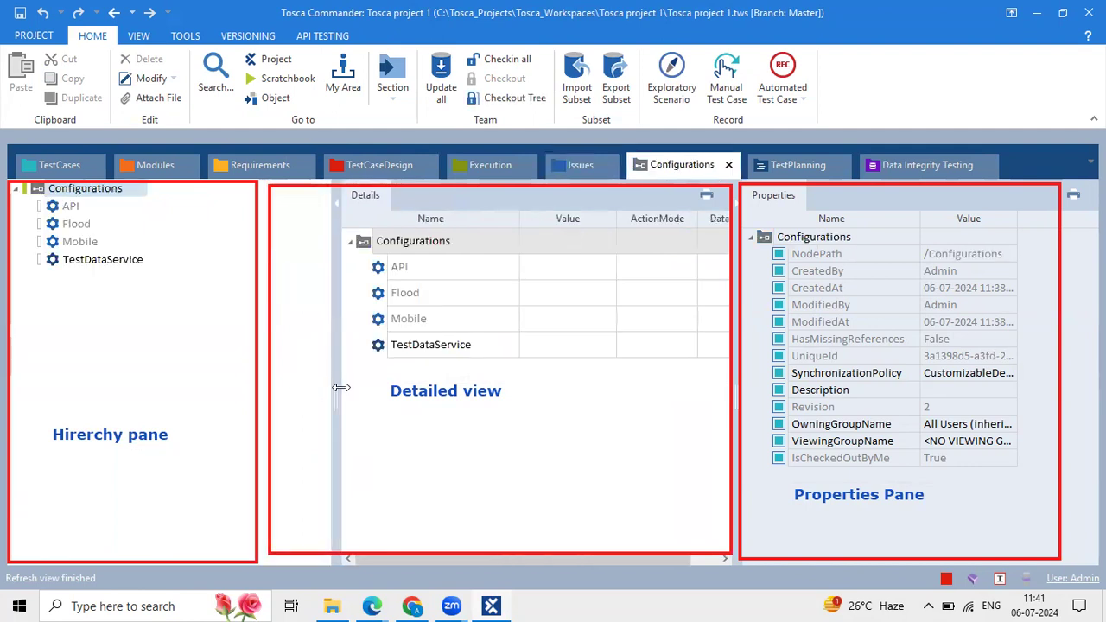
{"action": "left_click_drag", "start_coordinate": [340, 385], "coordinate": [272, 369]}
{"action": "left_click", "coordinate": [796, 165]}
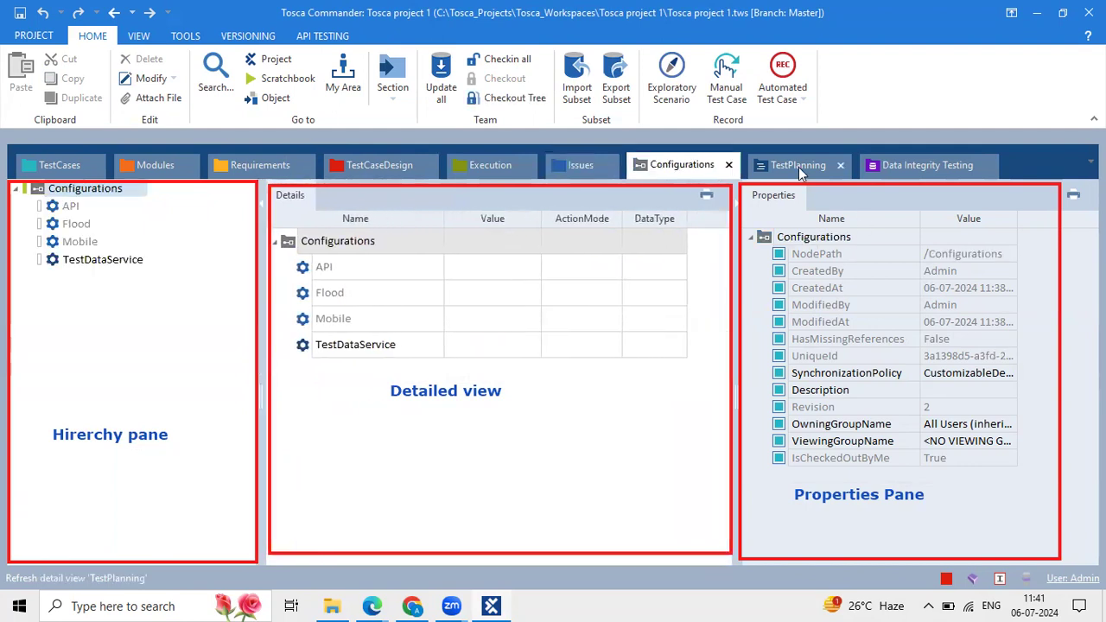
{"action": "left_click_drag", "start_coordinate": [320, 383], "coordinate": [247, 365]}
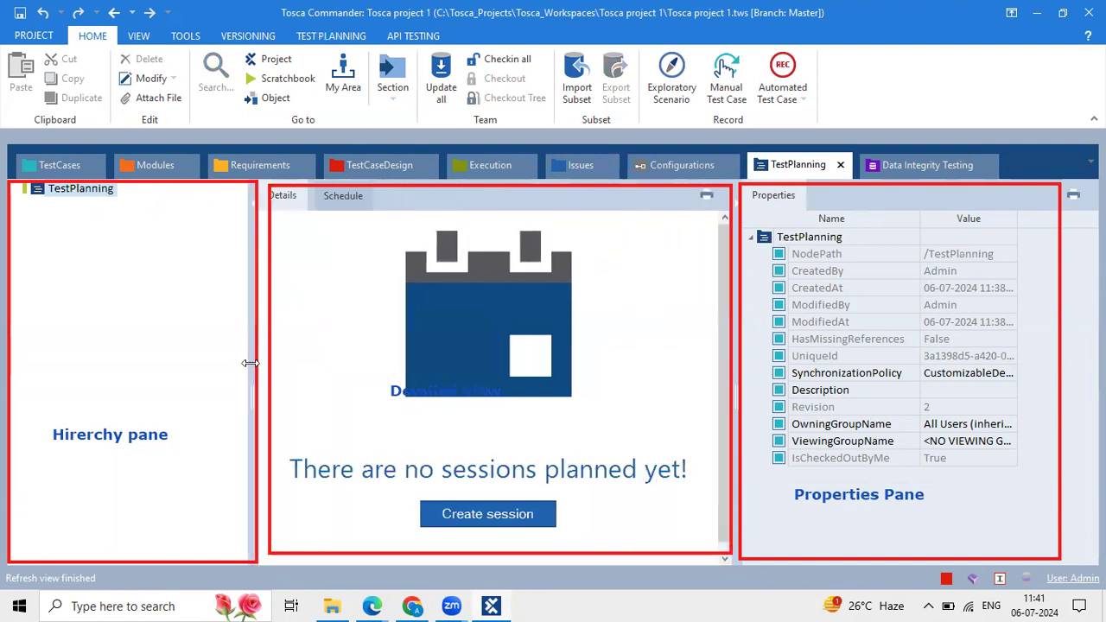
{"action": "left_click", "coordinate": [889, 163]}
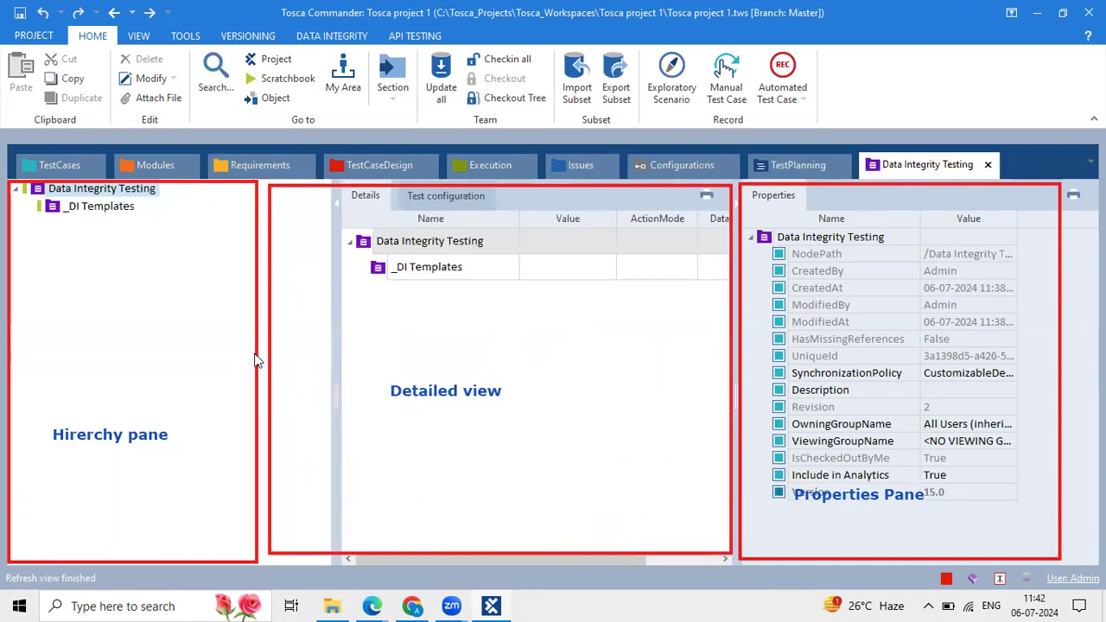
{"action": "left_click_drag", "start_coordinate": [334, 364], "coordinate": [259, 357]}
Return to Modules and browse the Standard modules and TBox Automation Tools folders.
{"action": "left_click", "coordinate": [134, 170]}
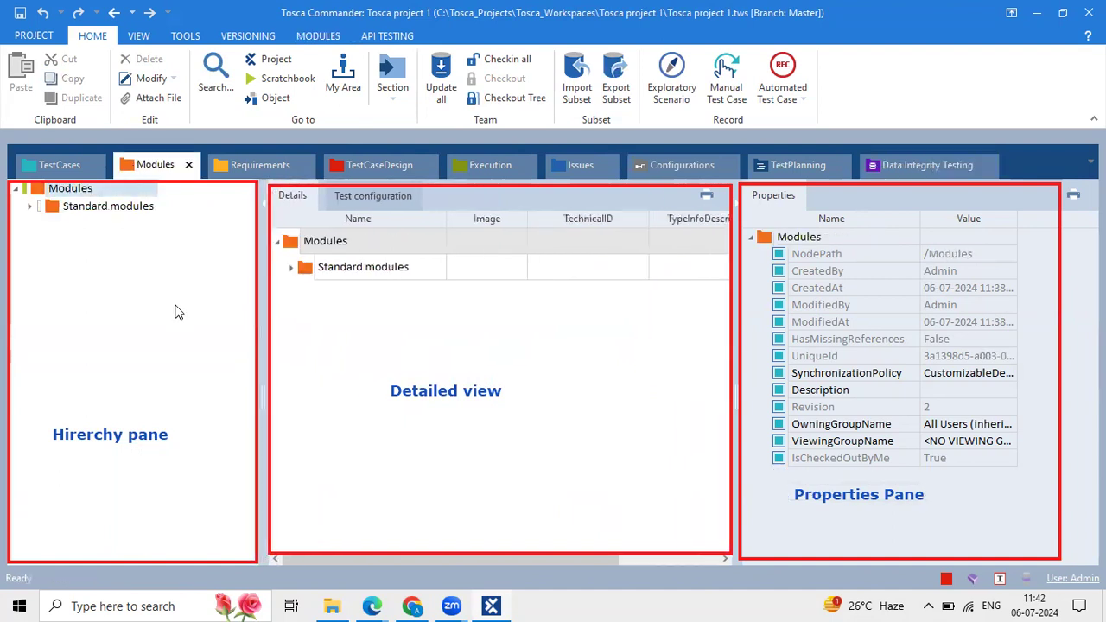
{"action": "left_click", "coordinate": [32, 208]}
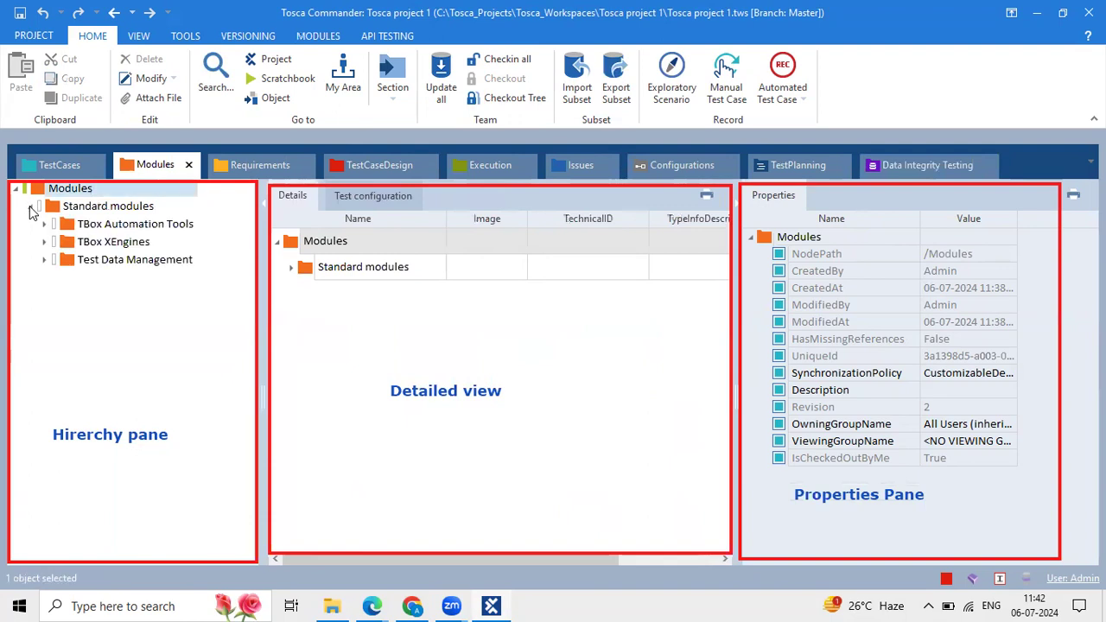
{"action": "left_click", "coordinate": [101, 211]}
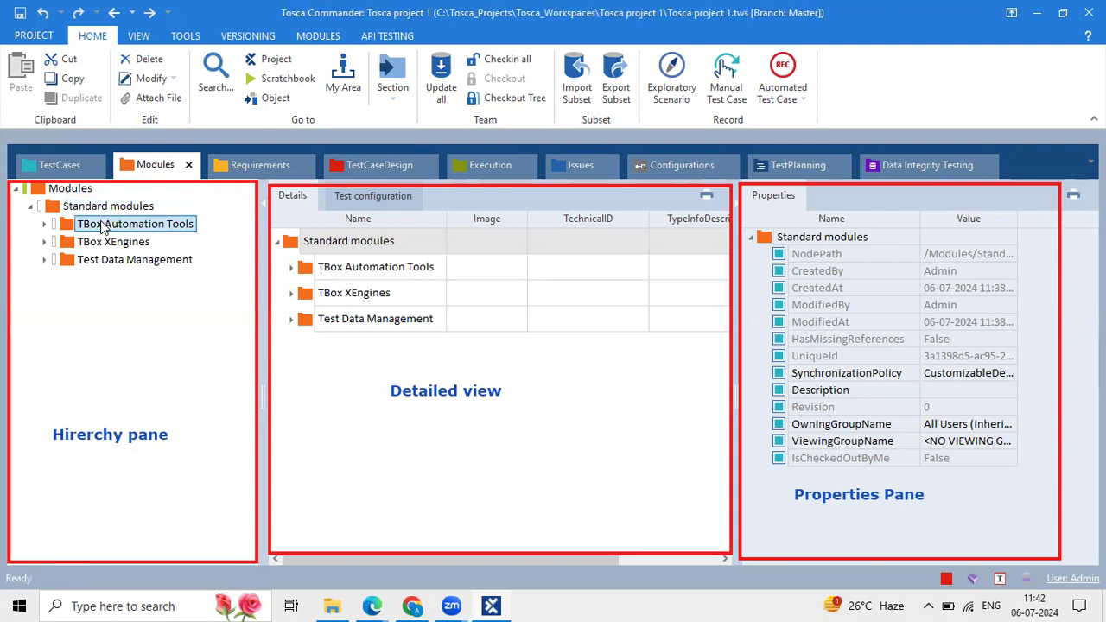
{"action": "left_click", "coordinate": [102, 225]}
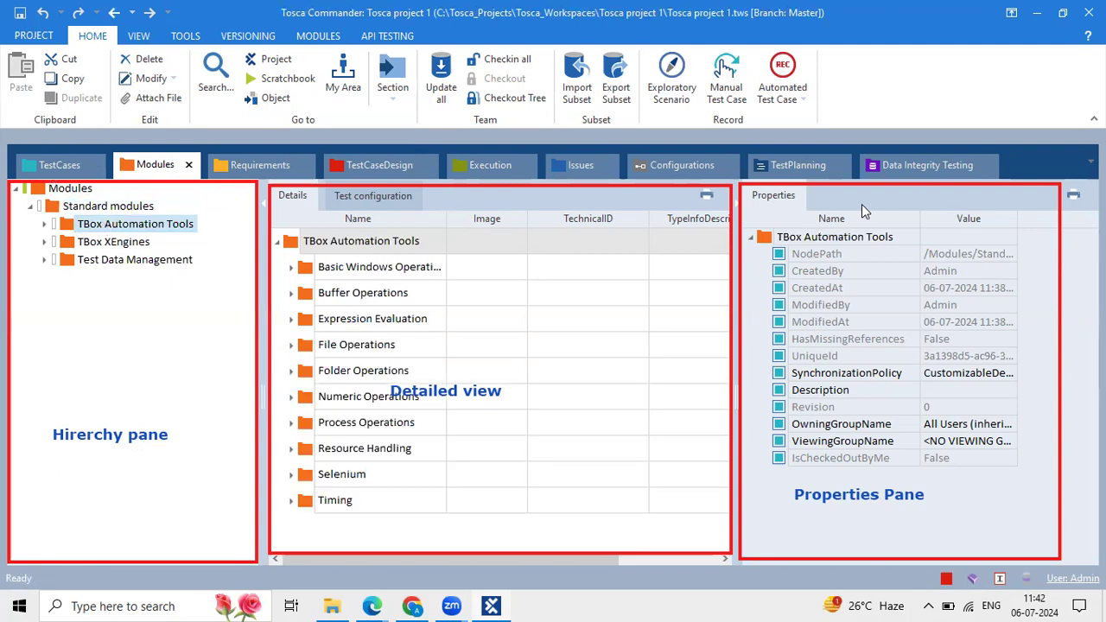
{"action": "left_click", "coordinate": [57, 209]}
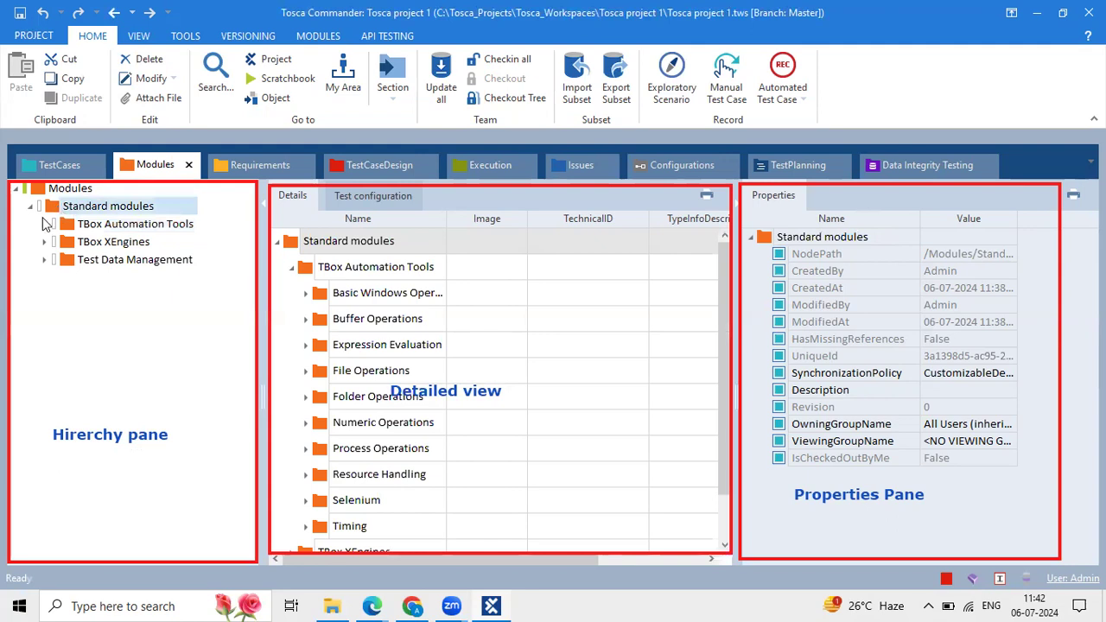
{"action": "left_click", "coordinate": [54, 190]}
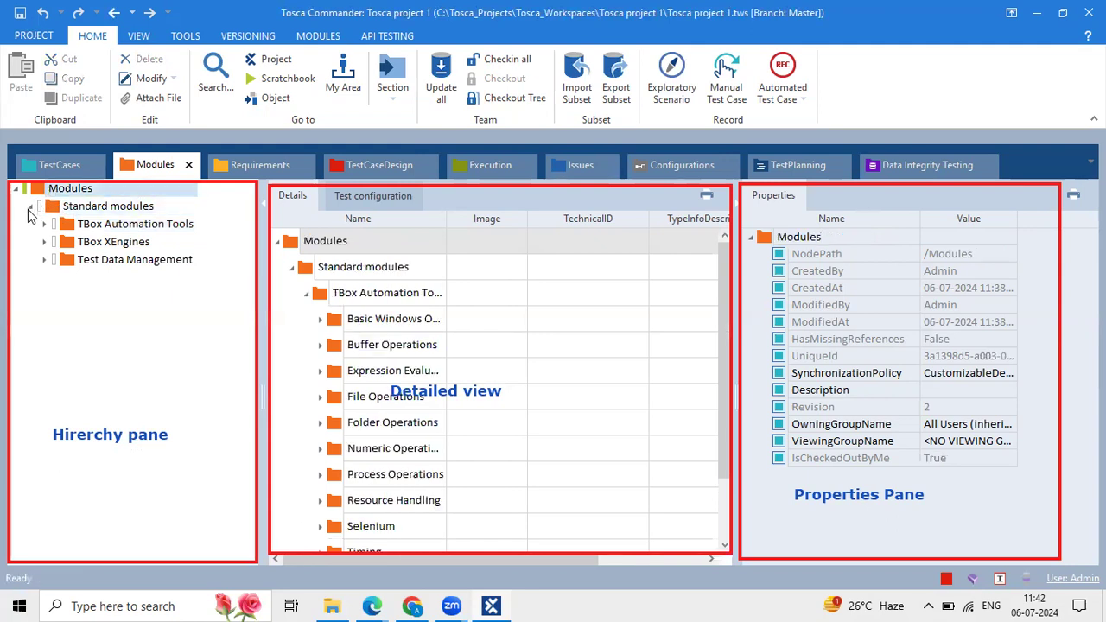
Collapse the Standard modules folder, then bring up Windows search.
{"action": "left_click", "coordinate": [29, 208]}
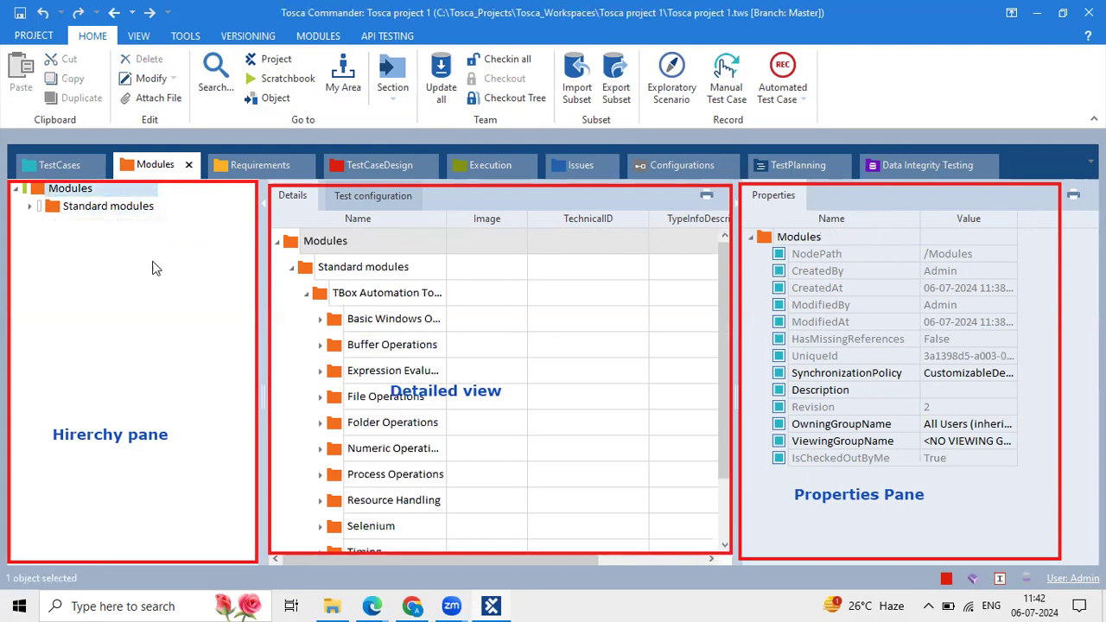
{"action": "left_click", "coordinate": [288, 267]}
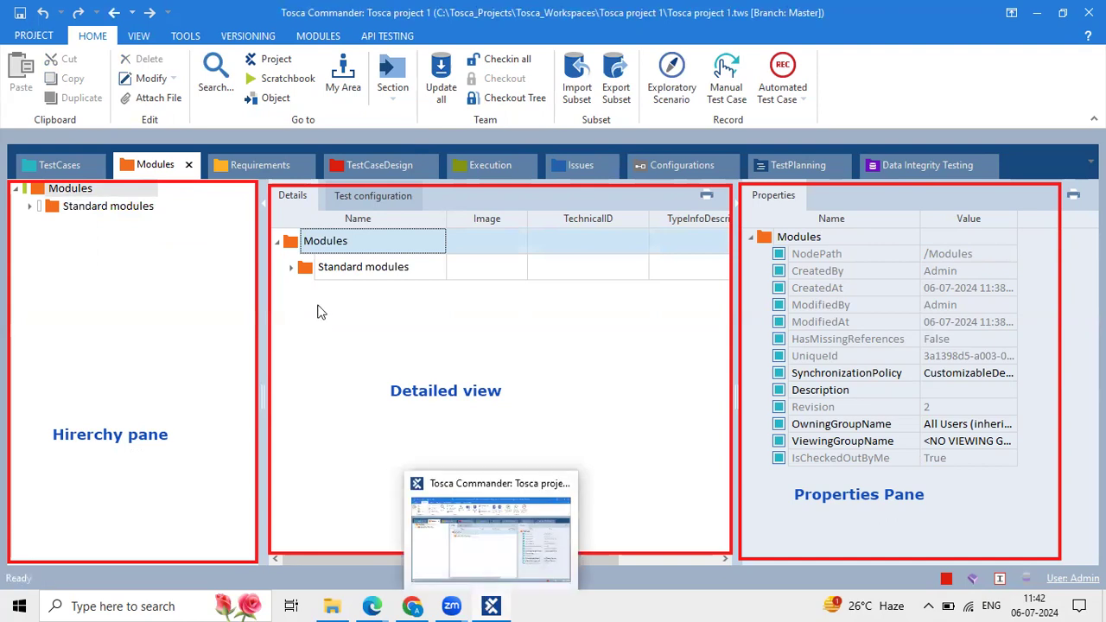
{"action": "left_click", "coordinate": [158, 604]}
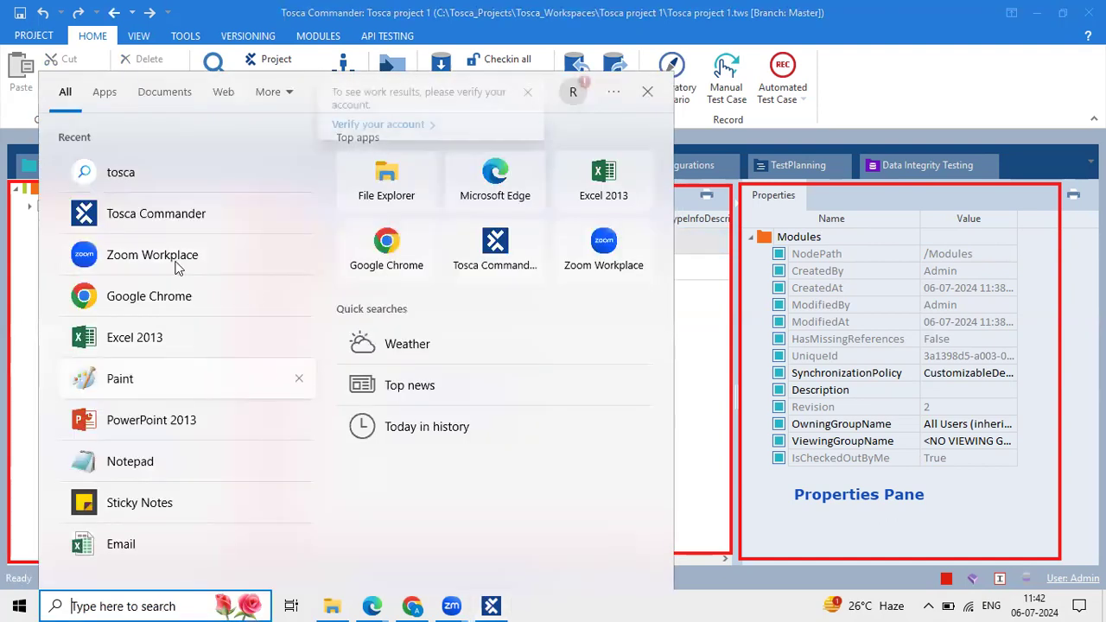
Pick Tosca Commander from the Recent apps list to bring it back to the front.
{"action": "left_click", "coordinate": [211, 211]}
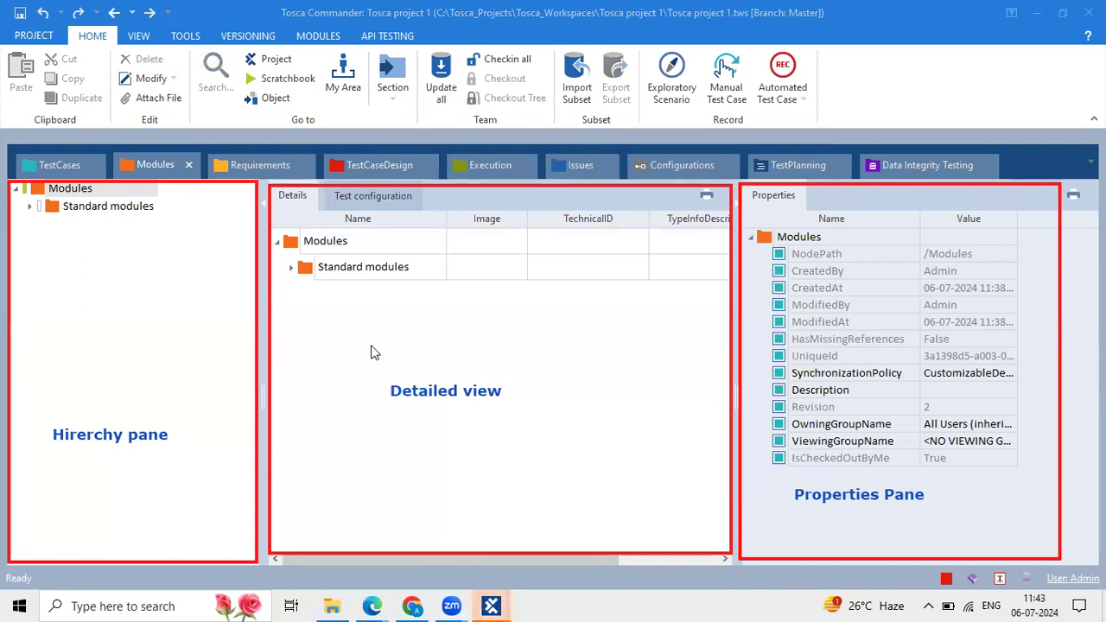
Step through the TestCases, Modules, Requirements, TestCaseDesign and Execution sections.
{"action": "left_click", "coordinate": [68, 156]}
{"action": "left_click", "coordinate": [144, 157]}
{"action": "left_click", "coordinate": [241, 157]}
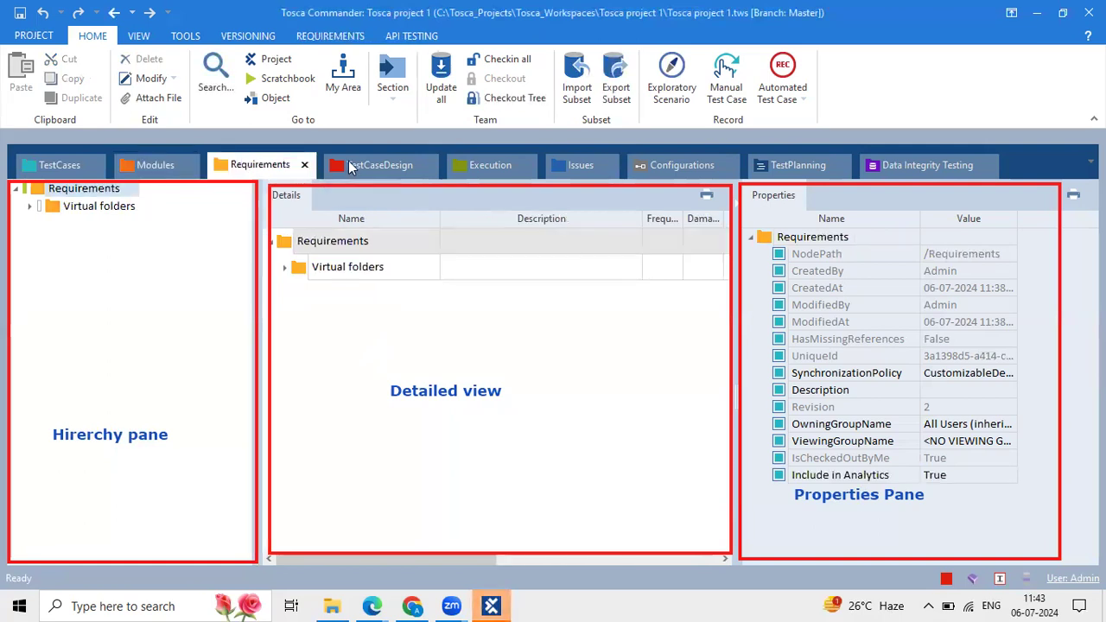
{"action": "left_click", "coordinate": [354, 161]}
{"action": "left_click", "coordinate": [480, 159]}
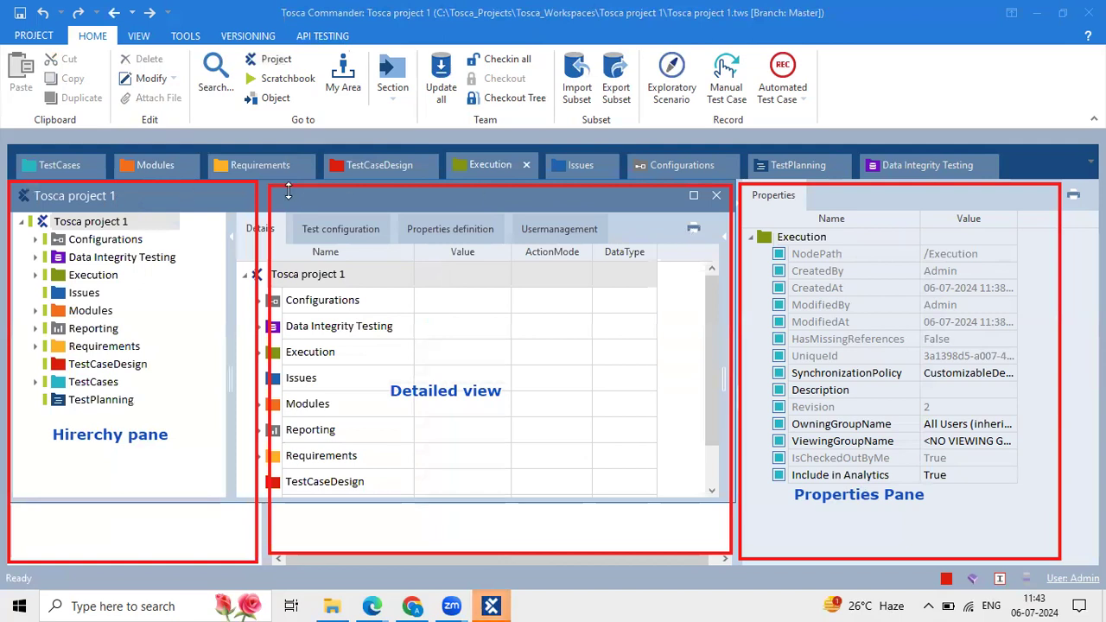
Dock Tosca project 1 as a tab, widen Properties and select the project root.
{"action": "left_click_drag", "start_coordinate": [182, 196], "coordinate": [182, 175]}
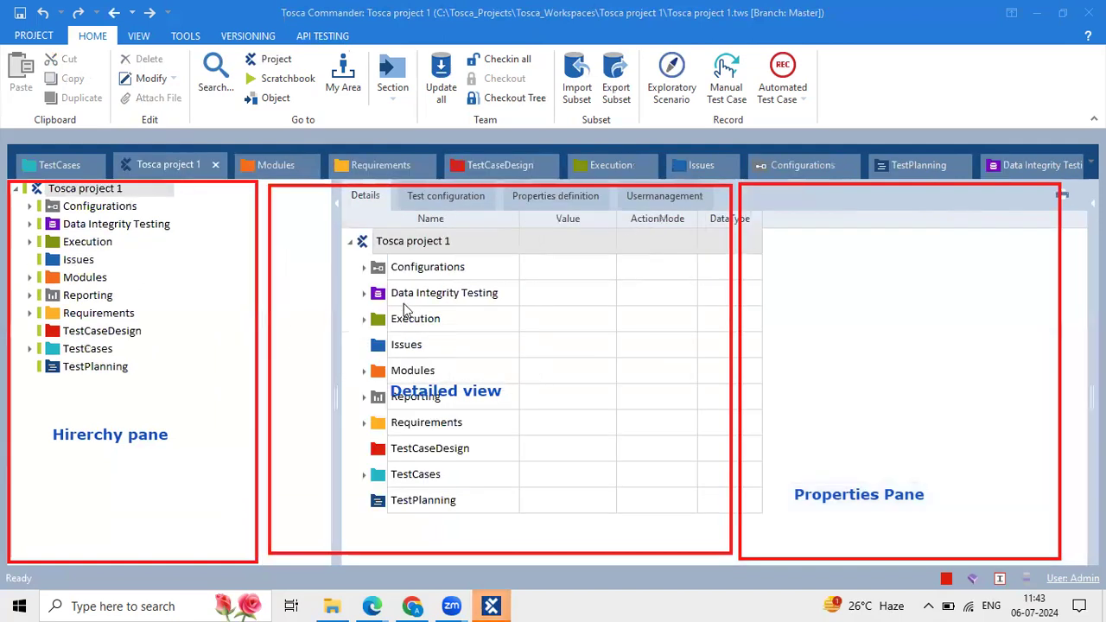
{"action": "left_click_drag", "start_coordinate": [339, 304], "coordinate": [255, 295]}
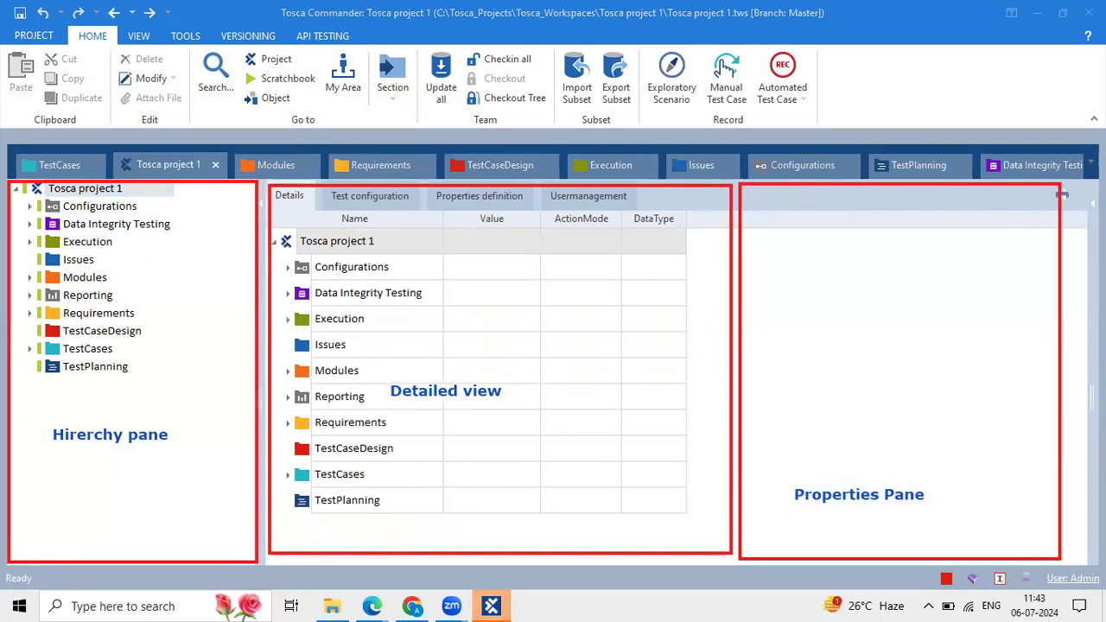
{"action": "left_click_drag", "start_coordinate": [1092, 289], "coordinate": [736, 285]}
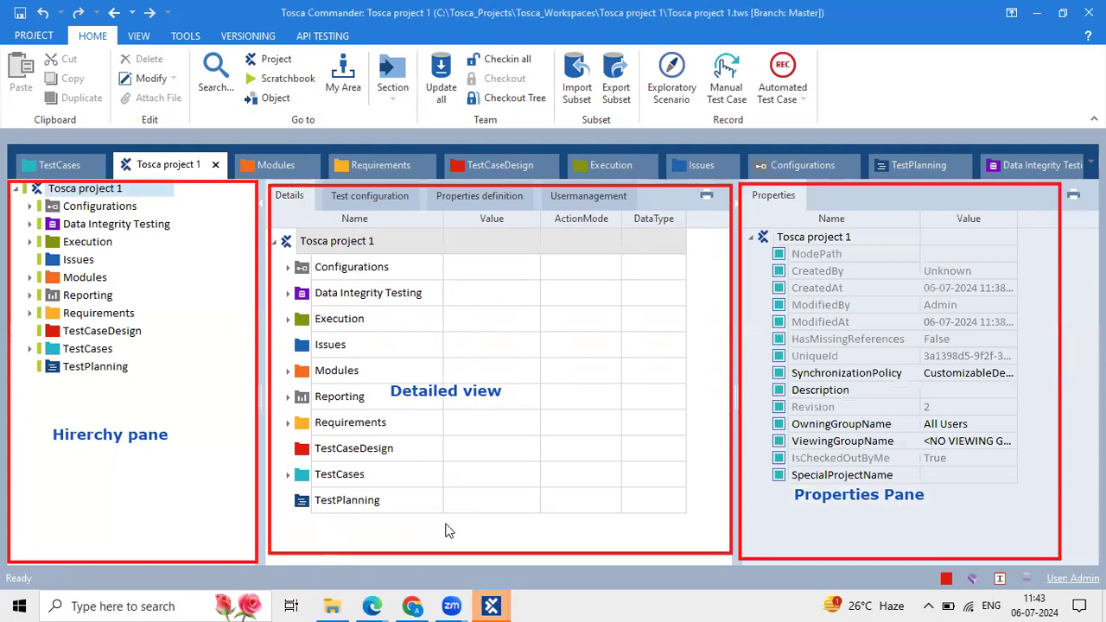
{"action": "left_click", "coordinate": [387, 240]}
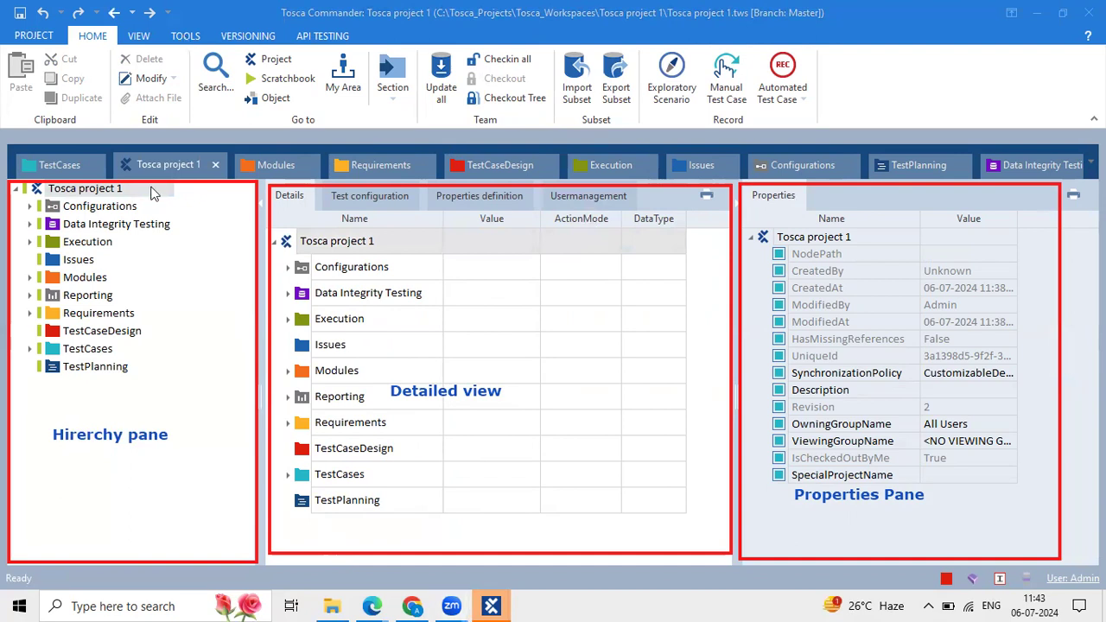
{"action": "mouse_move", "coordinate": [421, 49]}
{"action": "left_mouse_down"}
{"action": "mouse_move", "coordinate": [582, 78]}
{"action": "mouse_move", "coordinate": [552, 116]}
{"action": "mouse_move", "coordinate": [547, 106]}
{"action": "mouse_move", "coordinate": [552, 118]}
{"action": "left_mouse_up"}
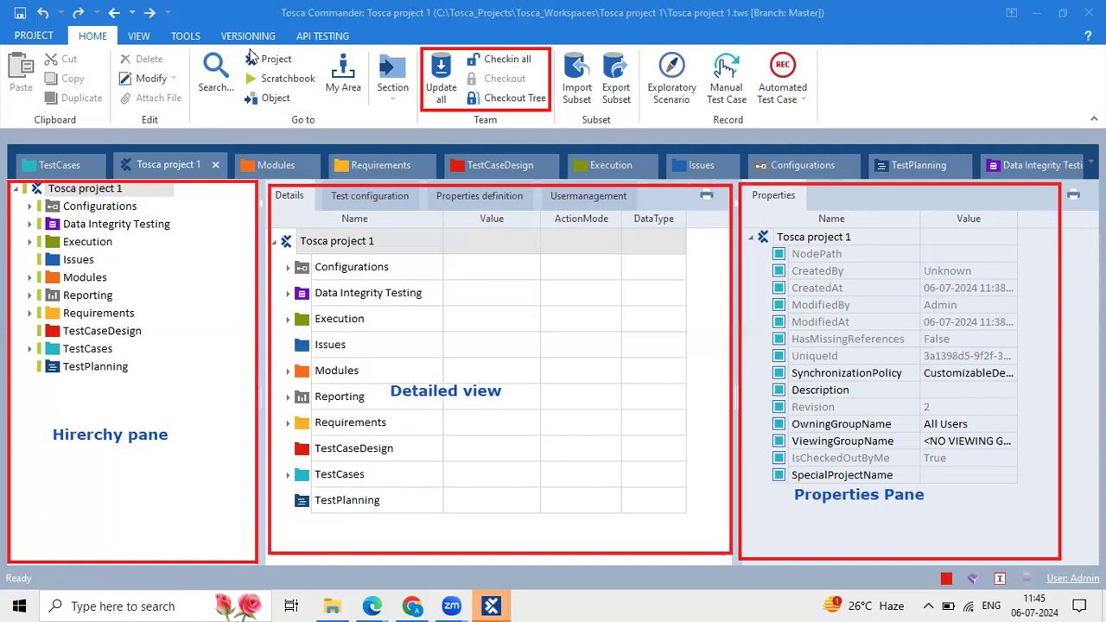
Open the project's Usermanagement, expand All Users, and select the Admin user and All Users group.
{"action": "left_click", "coordinate": [169, 158]}
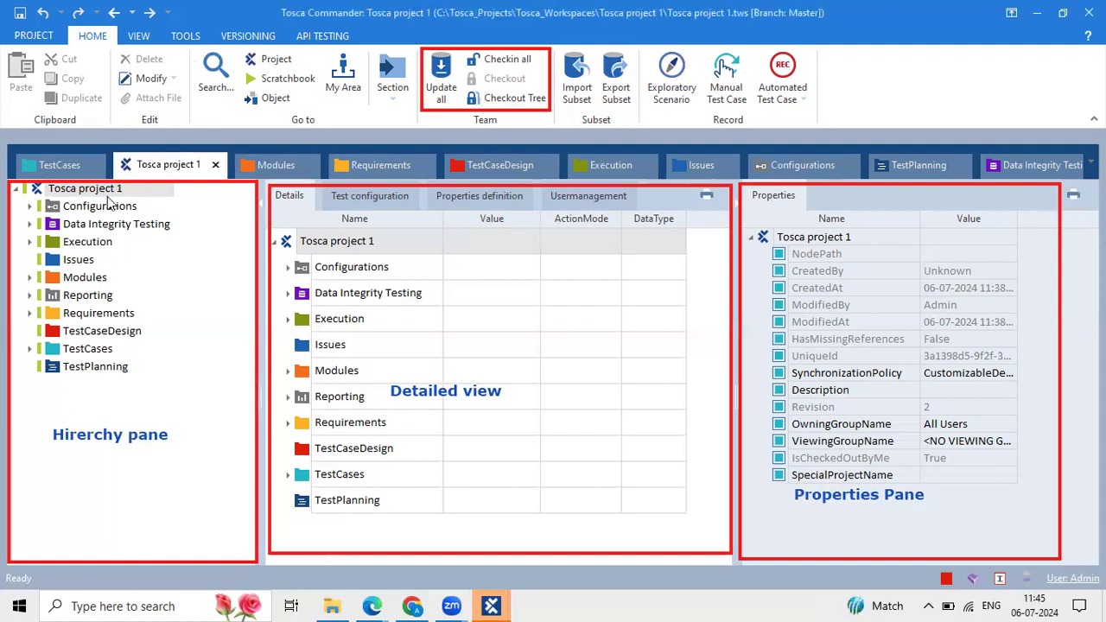
{"action": "left_click", "coordinate": [602, 208]}
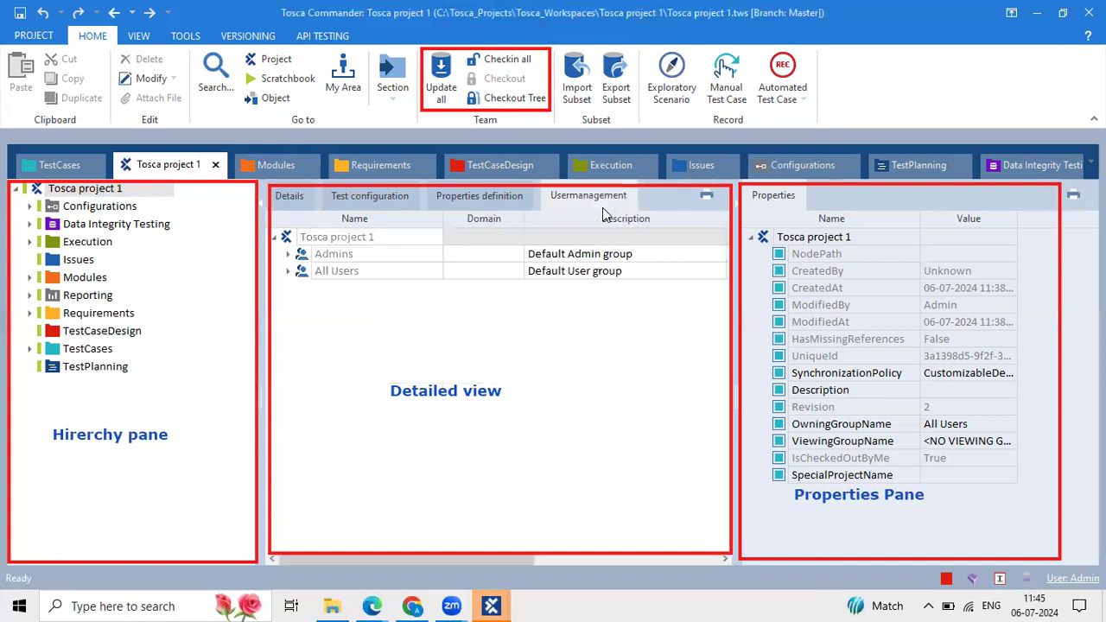
{"action": "left_click", "coordinate": [288, 271]}
{"action": "left_click", "coordinate": [322, 273]}
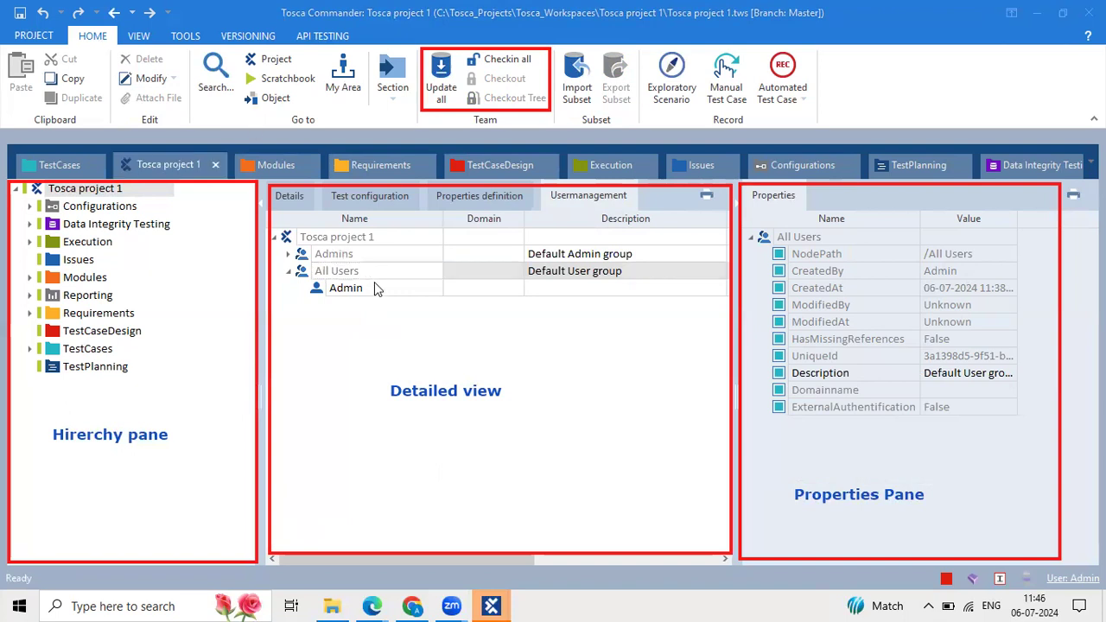
{"action": "left_click", "coordinate": [374, 285]}
{"action": "left_click", "coordinate": [331, 290]}
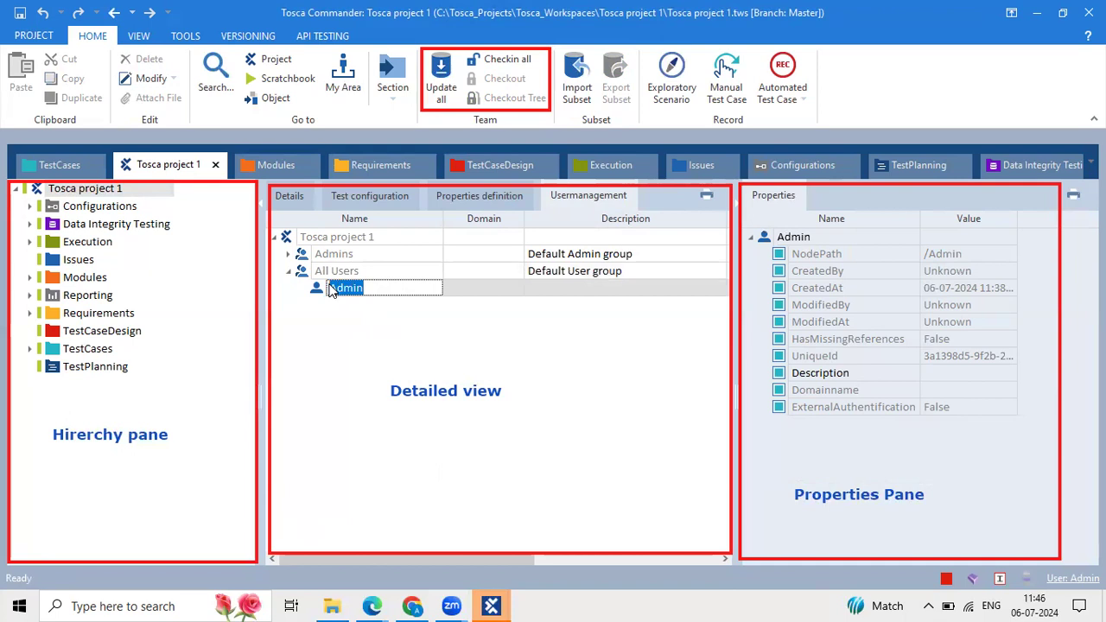
{"action": "left_click", "coordinate": [341, 275]}
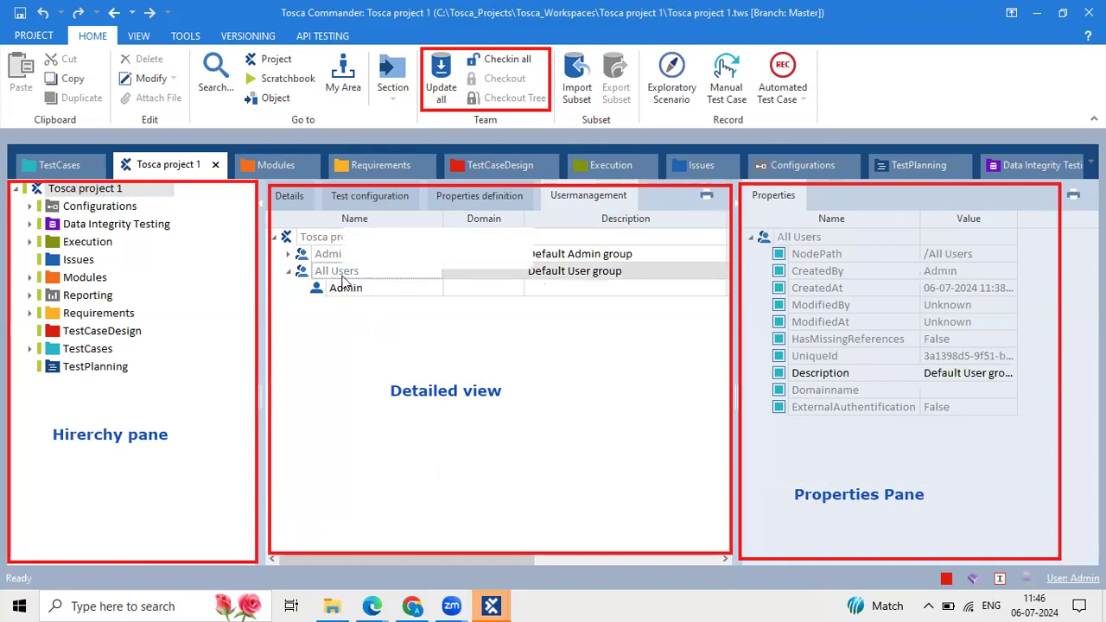
Add a new user under All Users and give it a username.
{"action": "right_click", "coordinate": [342, 277]}
{"action": "left_click", "coordinate": [364, 260]}
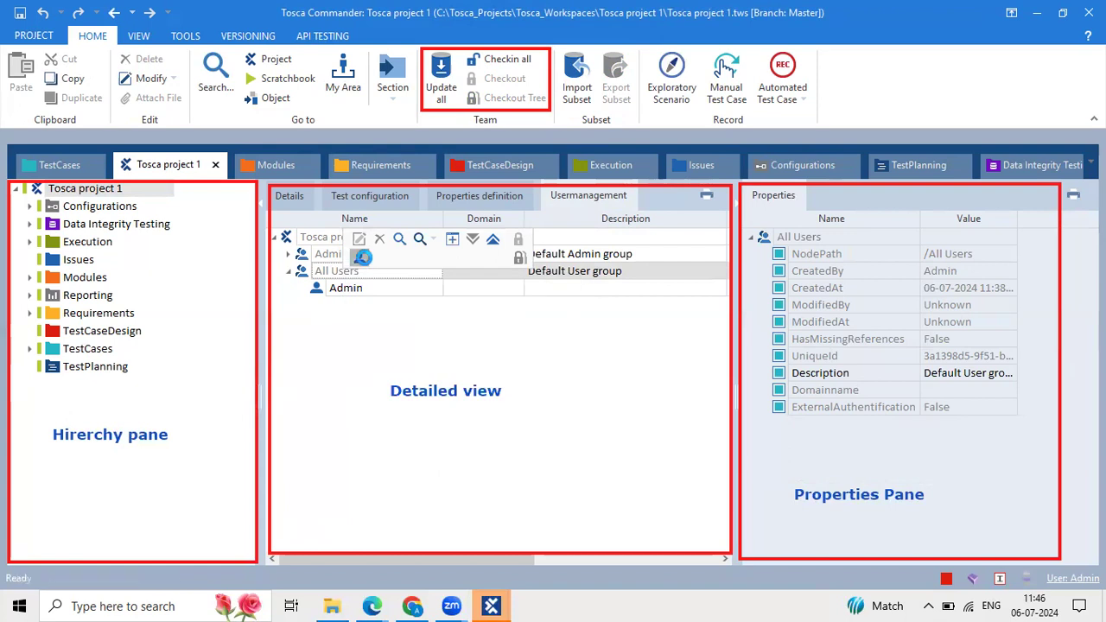
{"action": "type", "text": "Anusha"}
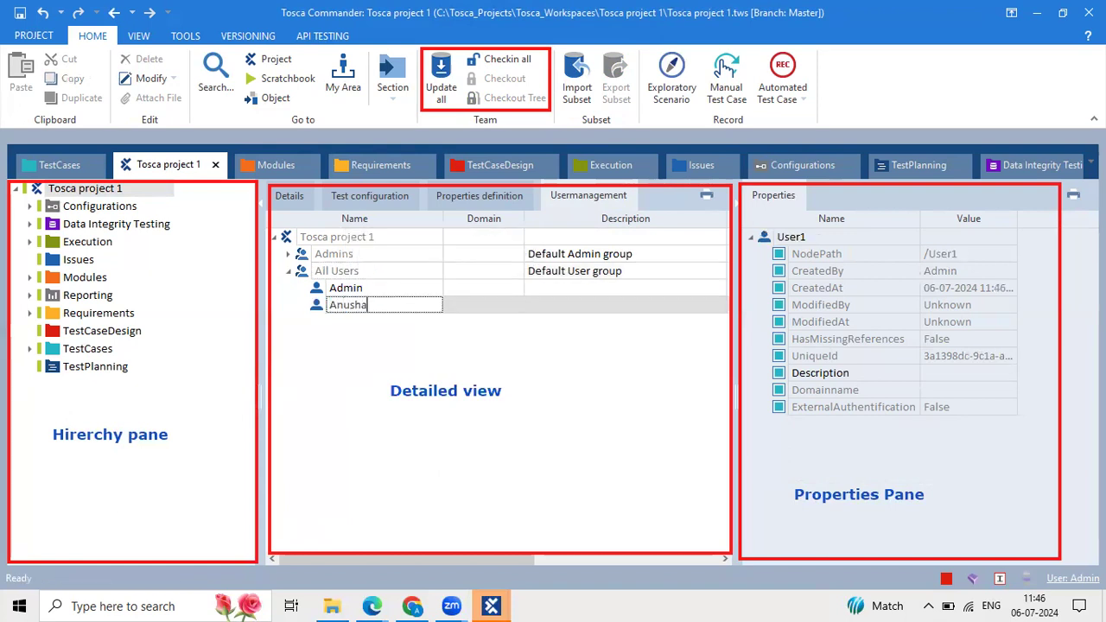
{"action": "key", "text": "Return"}
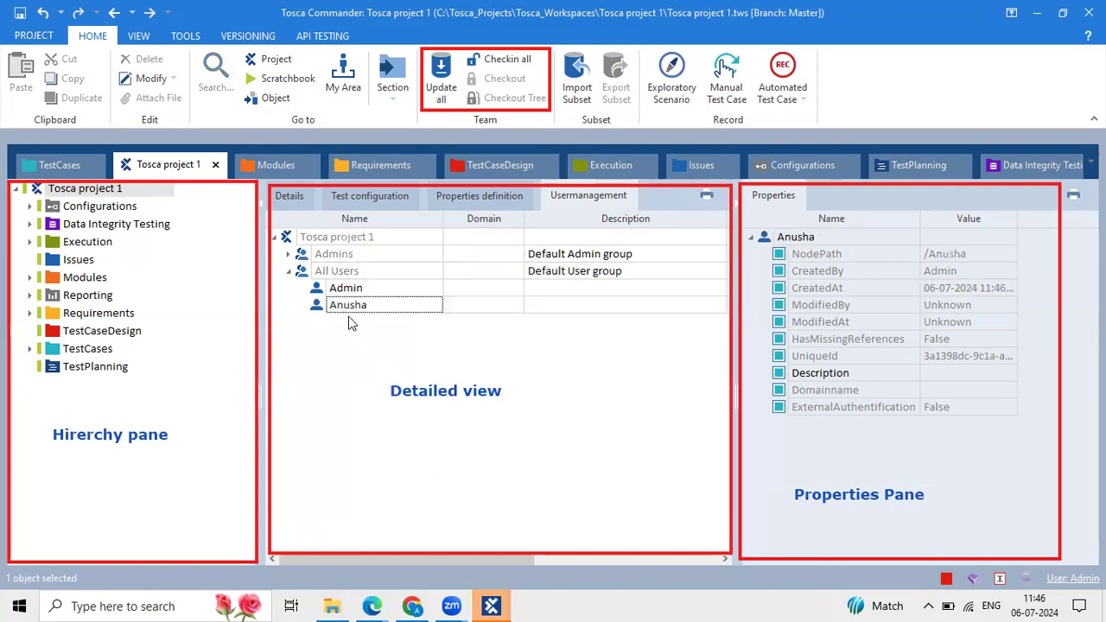
Set a password for the new user and confirm it.
{"action": "right_click", "coordinate": [320, 309]}
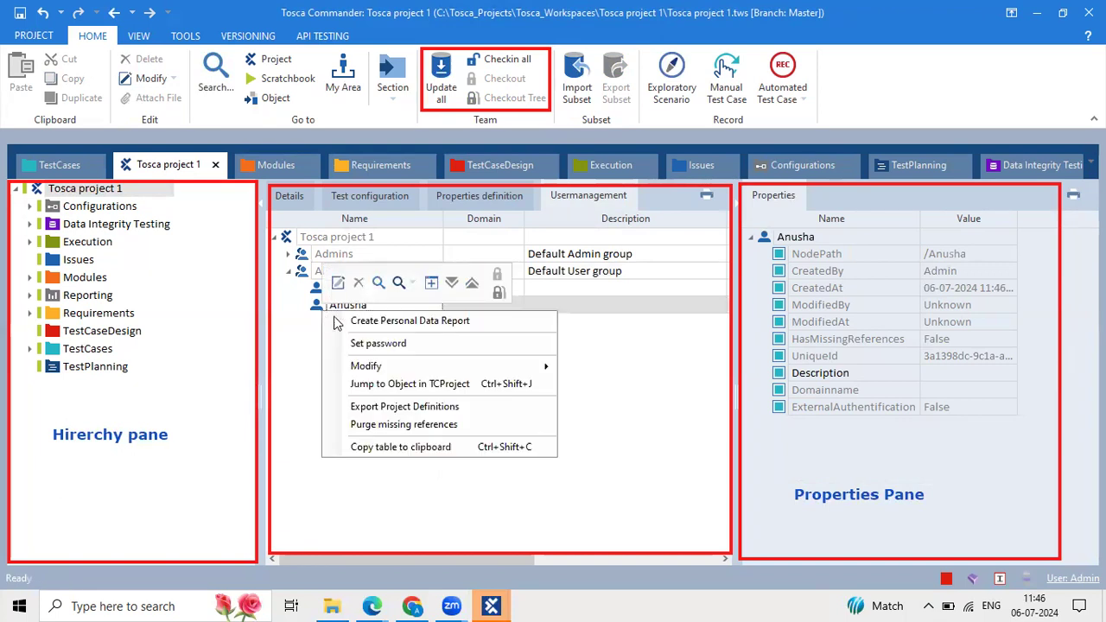
{"action": "left_click", "coordinate": [383, 343]}
{"action": "type", "text": "****"}
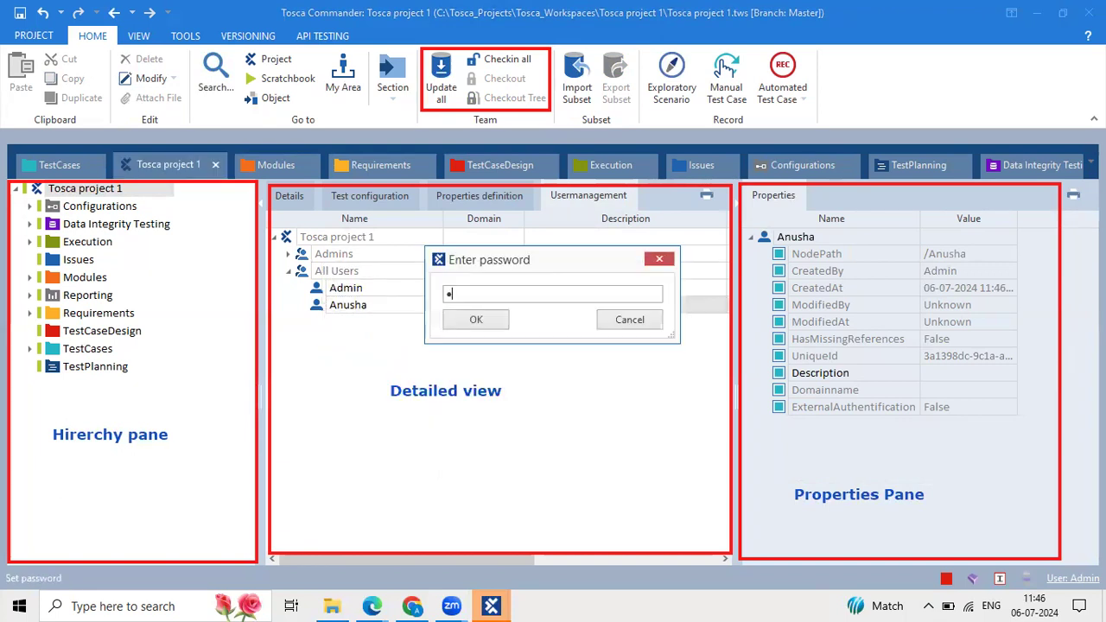
{"action": "type", "text": "*******"}
{"action": "key", "text": "Return"}
{"action": "type", "text": "******"}
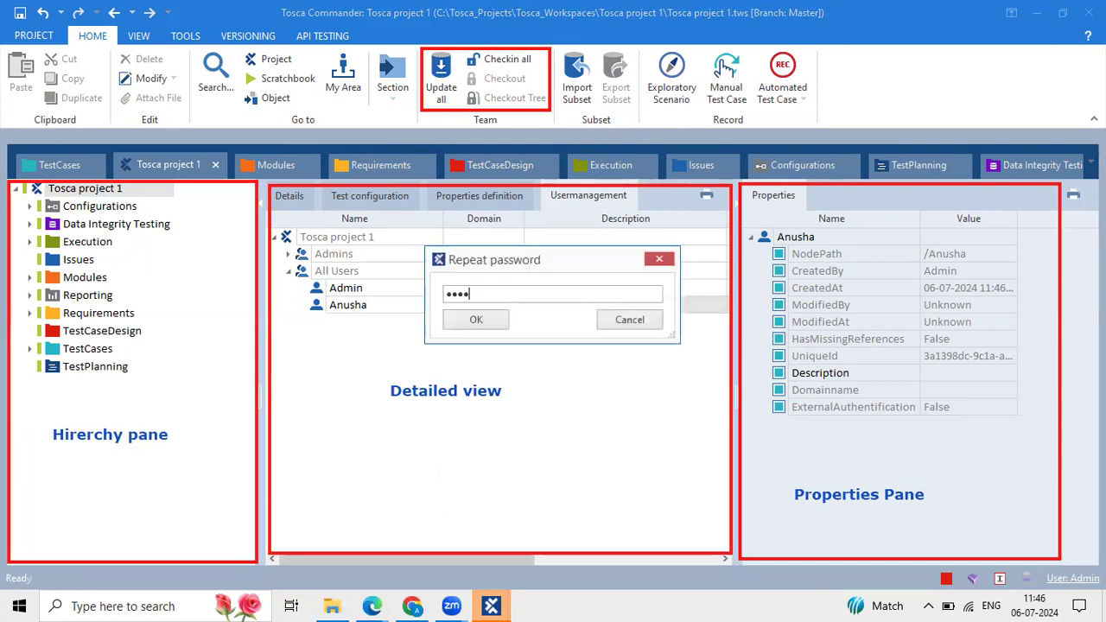
{"action": "type", "text": "*****"}
{"action": "key", "text": "Return"}
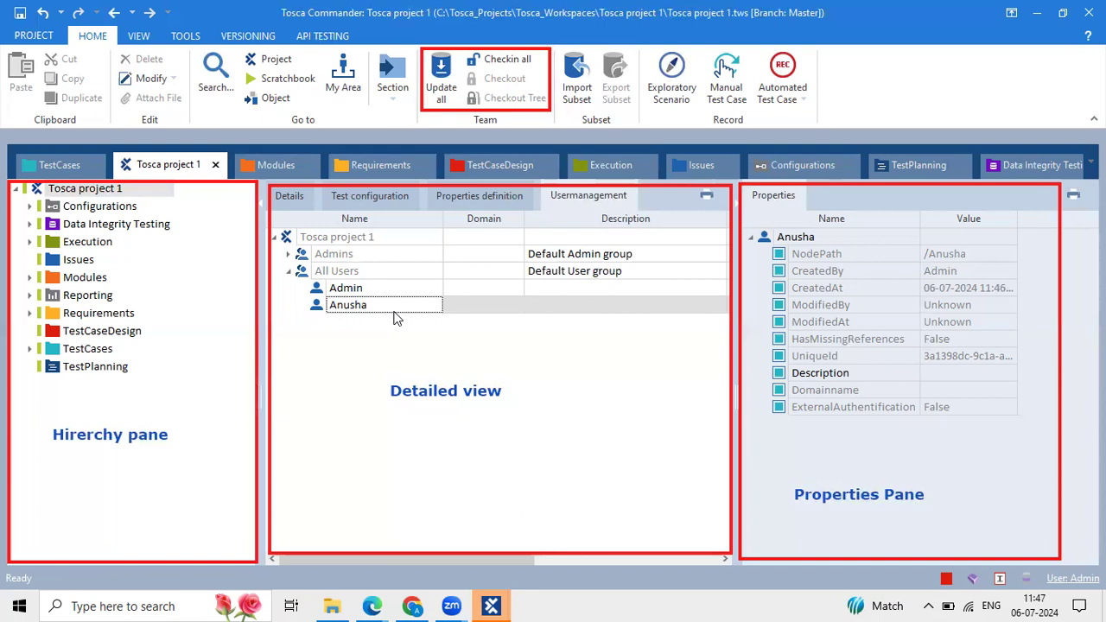
{"action": "left_click", "coordinate": [397, 306]}
{"action": "left_click_drag", "start_coordinate": [397, 306], "coordinate": [299, 311]}
{"action": "left_click", "coordinate": [379, 339]}
{"action": "left_click", "coordinate": [383, 312]}
{"action": "double_click", "coordinate": [388, 308]}
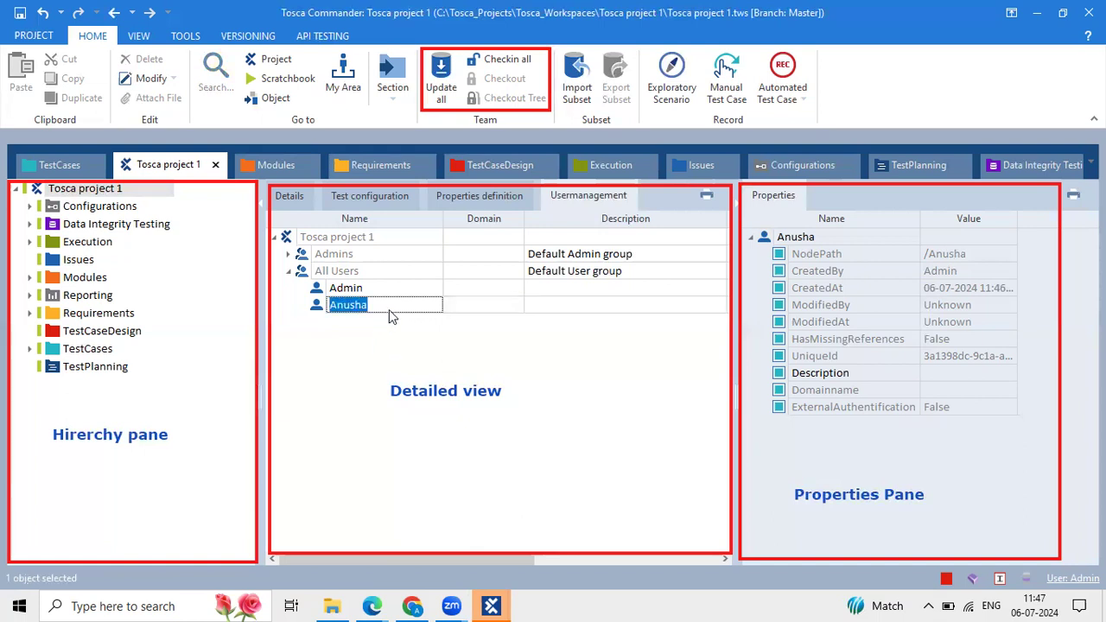
{"action": "key", "text": "Escape"}
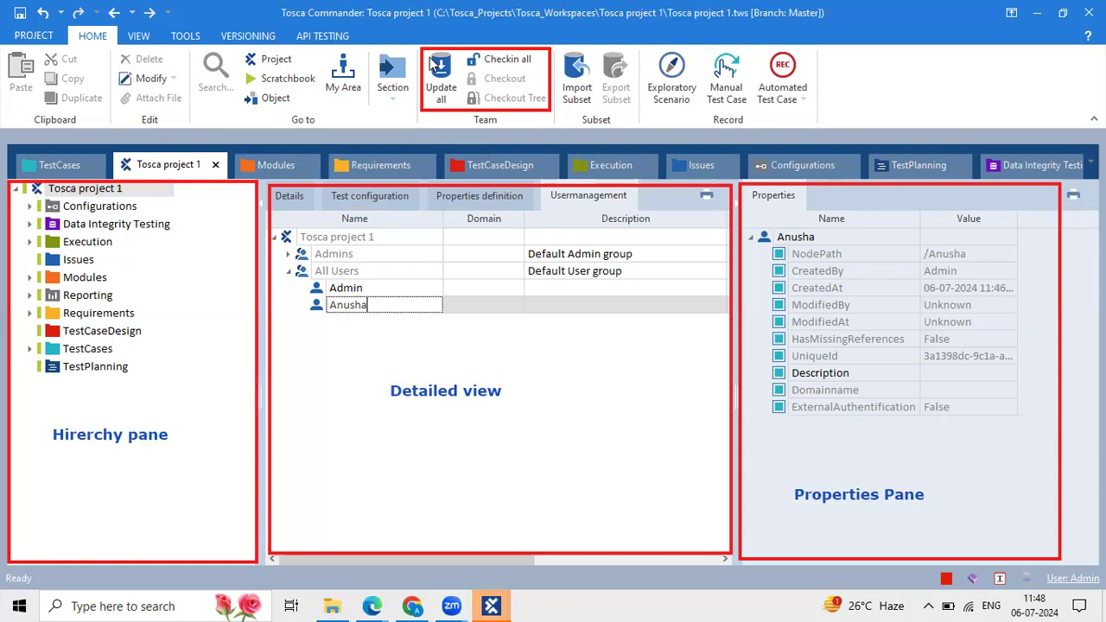
{"action": "key", "text": "Return"}
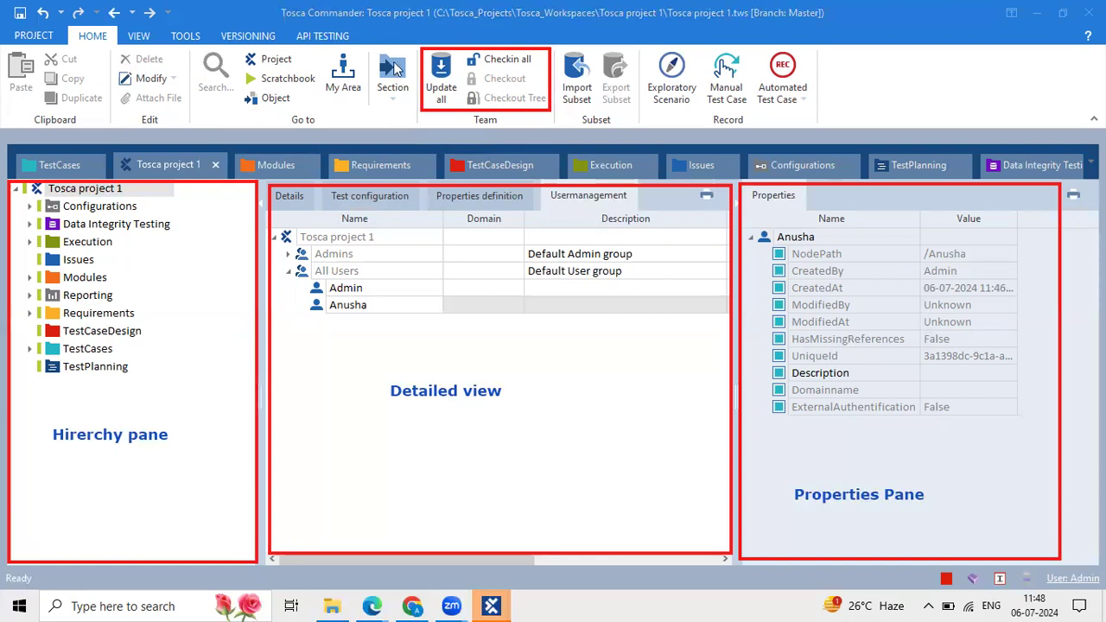
{"action": "left_click", "coordinate": [483, 383]}
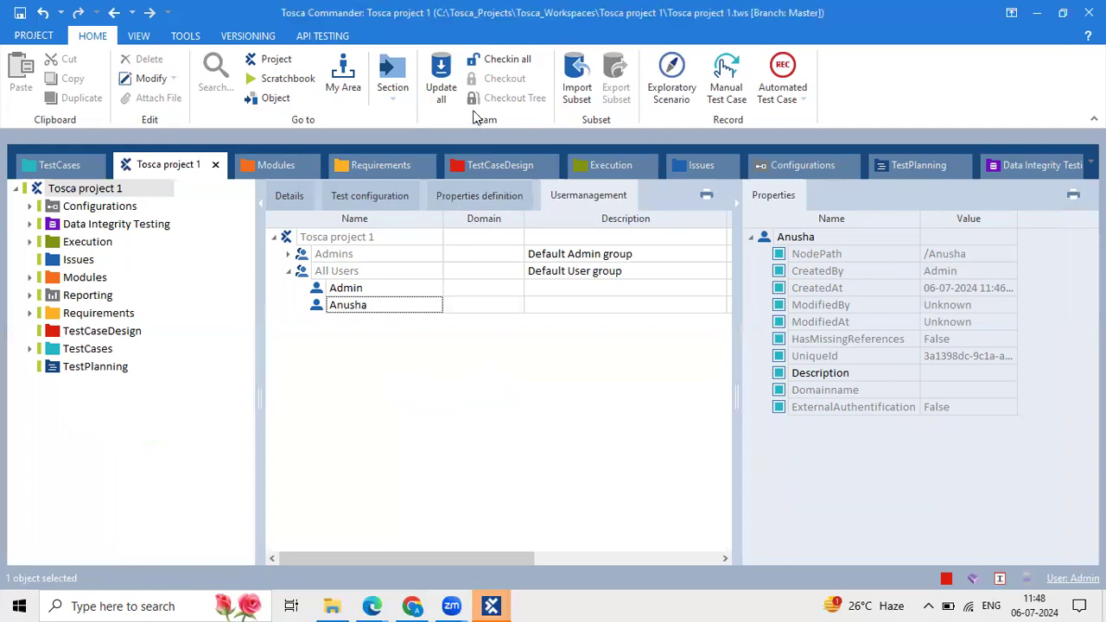
{"action": "left_click", "coordinate": [311, 261]}
{"action": "right_click", "coordinate": [311, 269]}
{"action": "left_click", "coordinate": [301, 276]}
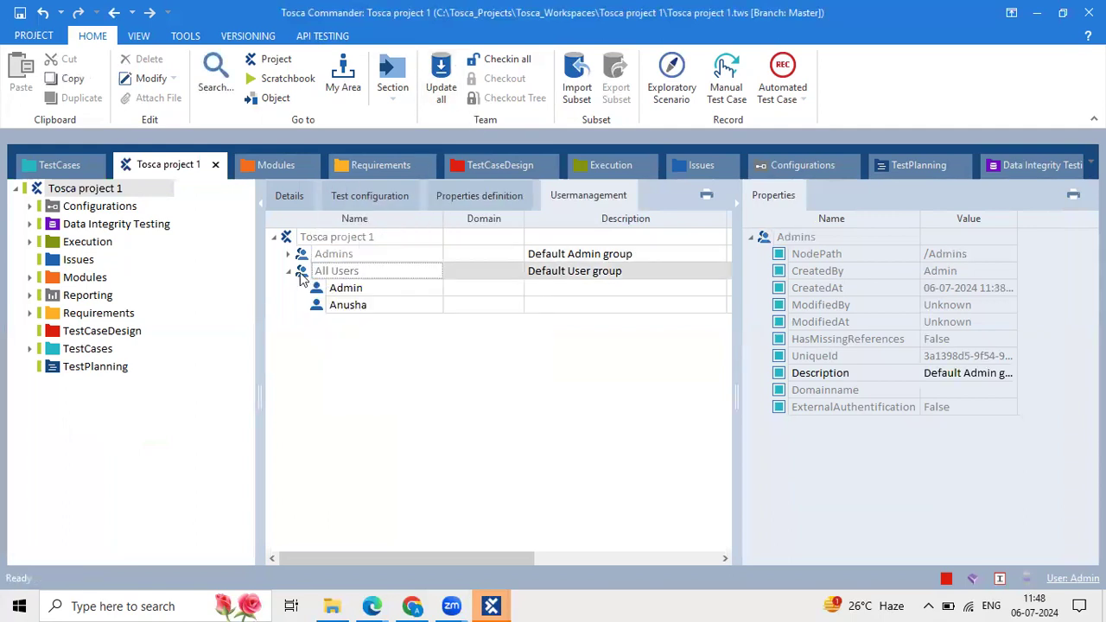
{"action": "right_click", "coordinate": [301, 275]}
{"action": "left_click", "coordinate": [316, 254]}
{"action": "left_click", "coordinate": [316, 254]}
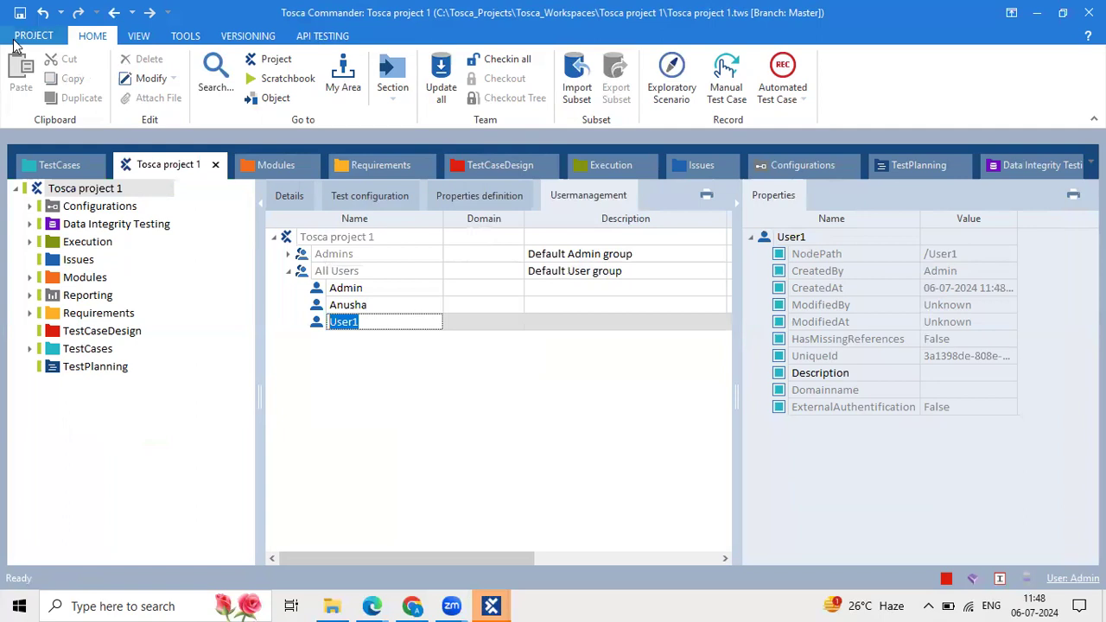
{"action": "left_click", "coordinate": [316, 329]}
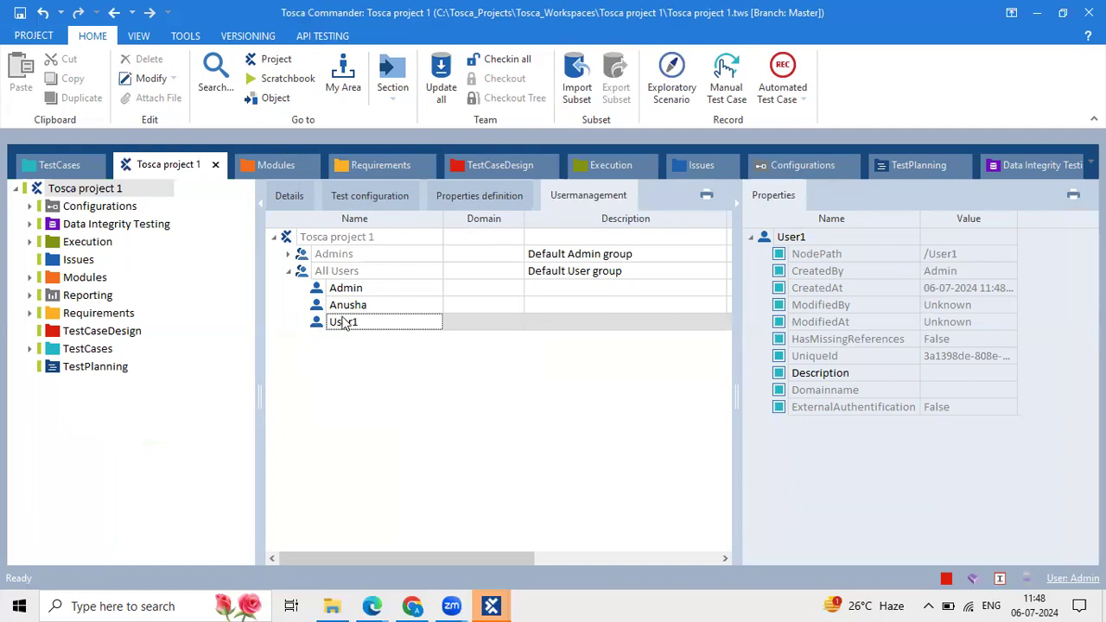
{"action": "left_click", "coordinate": [337, 307]}
{"action": "left_click", "coordinate": [389, 308]}
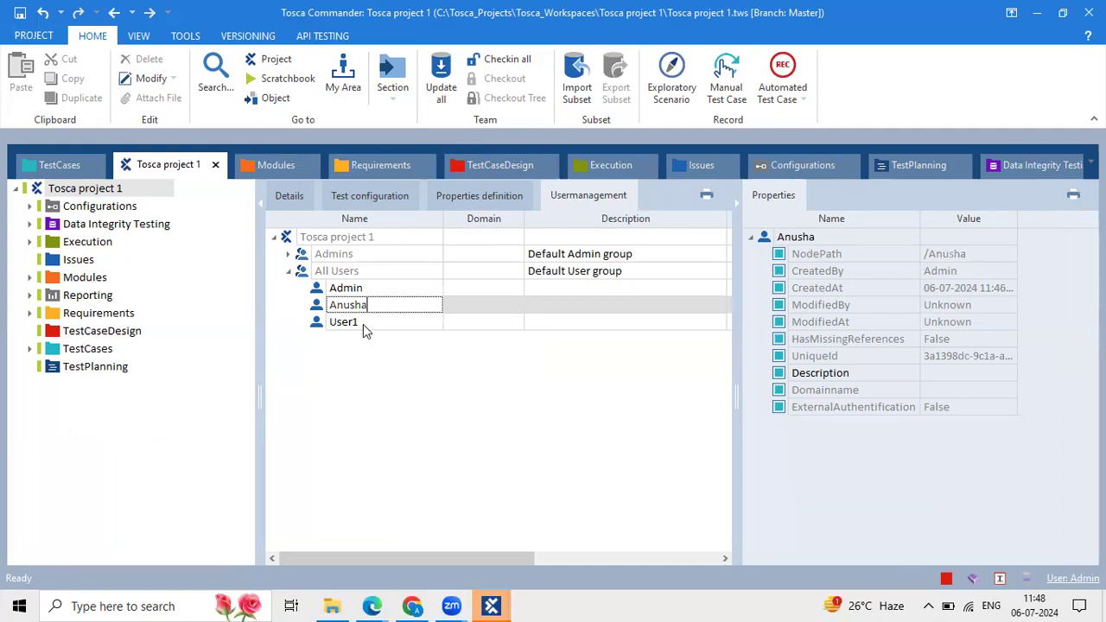
{"action": "left_click", "coordinate": [363, 324]}
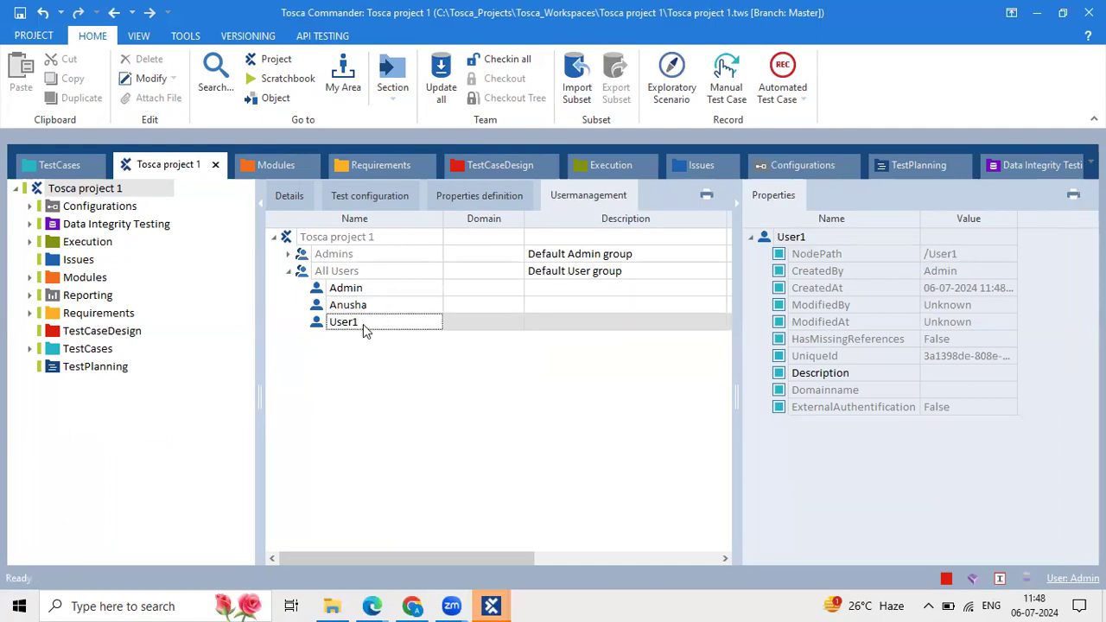
{"action": "left_click", "coordinate": [339, 287]}
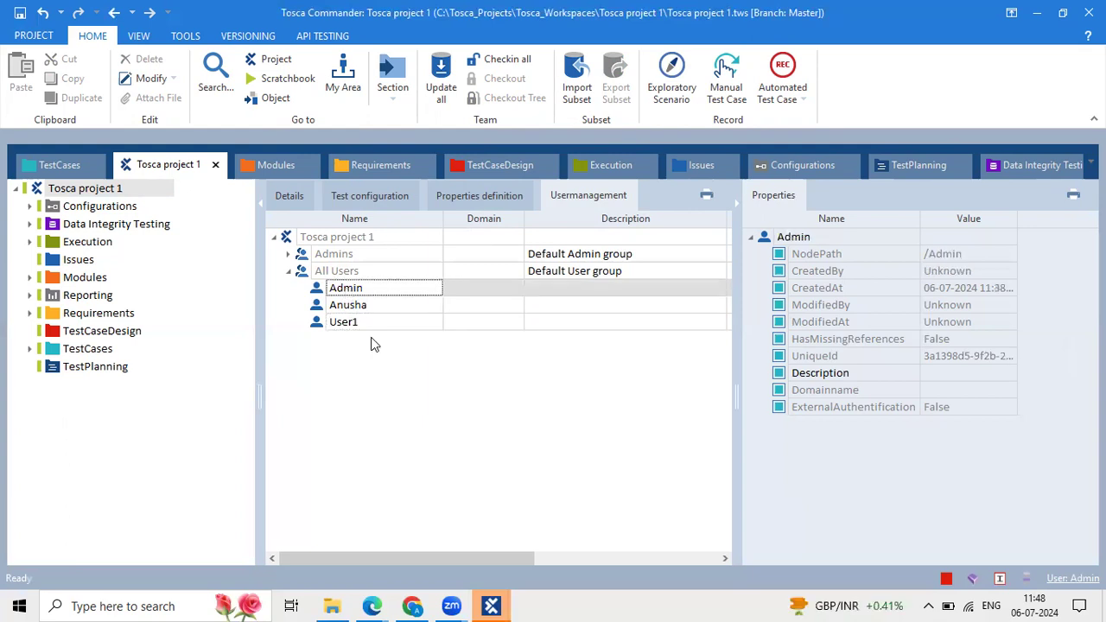
{"action": "left_click", "coordinate": [325, 325]}
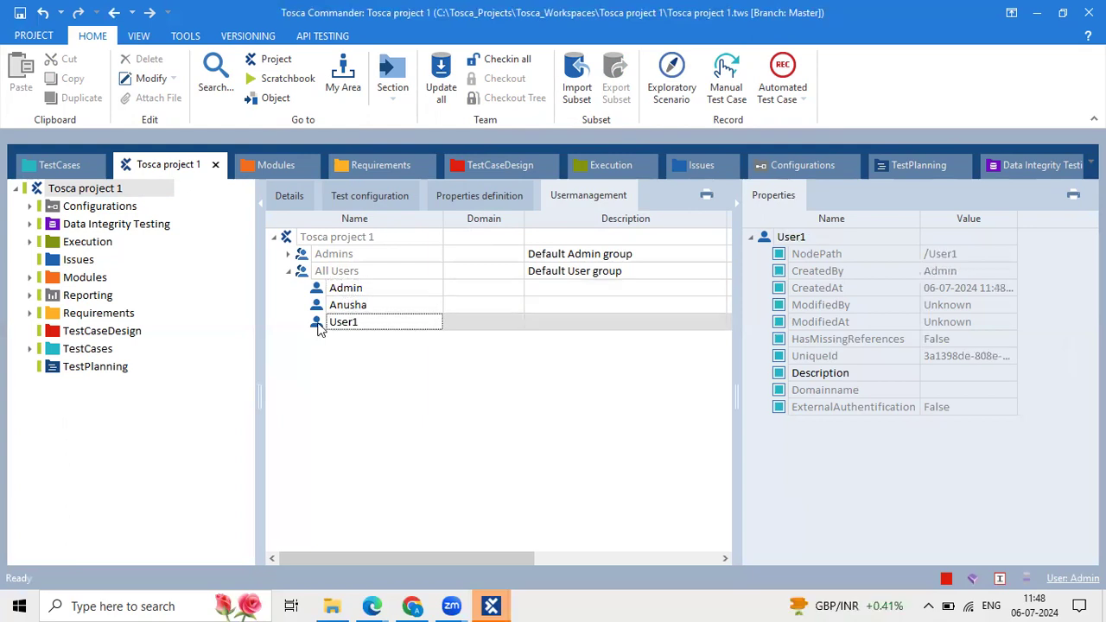
{"action": "left_click", "coordinate": [365, 328]}
{"action": "left_click", "coordinate": [422, 372]}
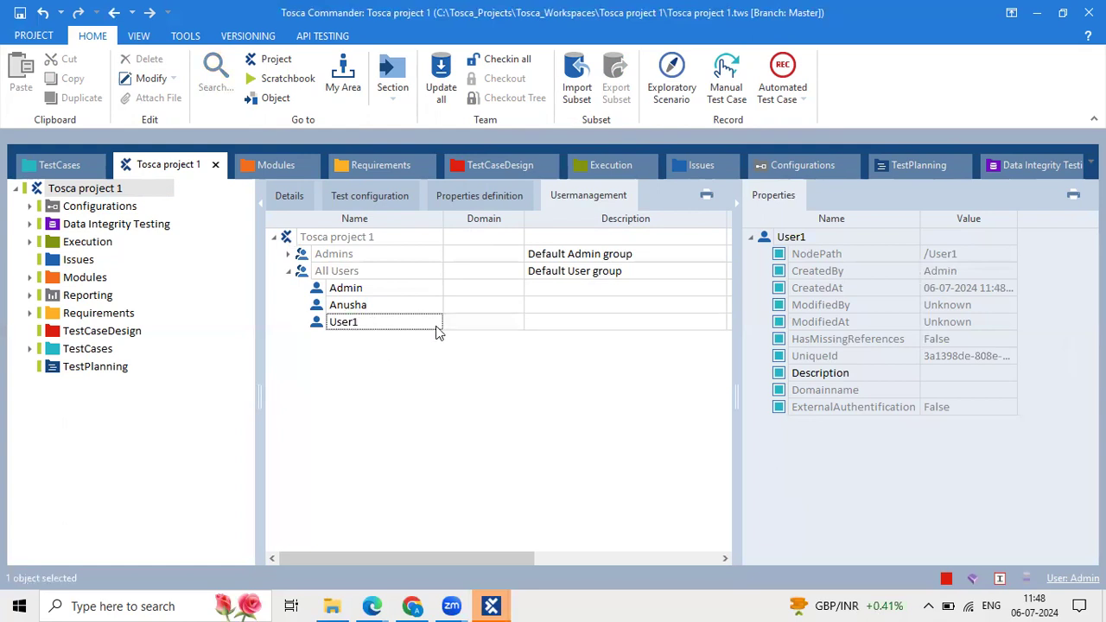
{"action": "left_click", "coordinate": [431, 326]}
{"action": "left_click", "coordinate": [430, 323]}
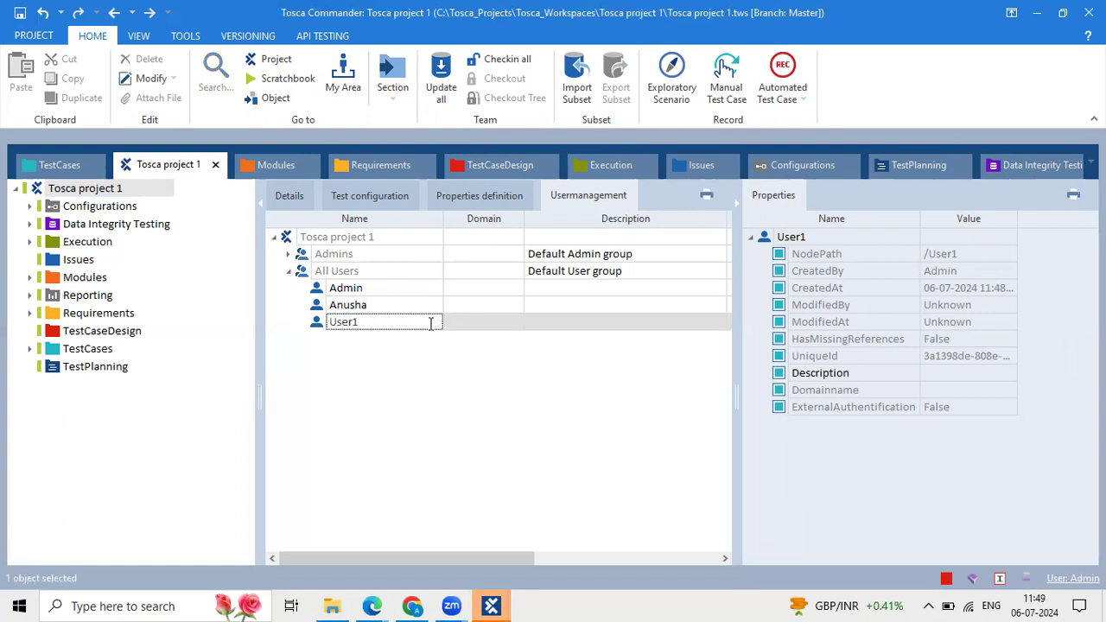
{"action": "left_click_drag", "start_coordinate": [430, 323], "coordinate": [307, 318]}
{"action": "left_click", "coordinate": [426, 346]}
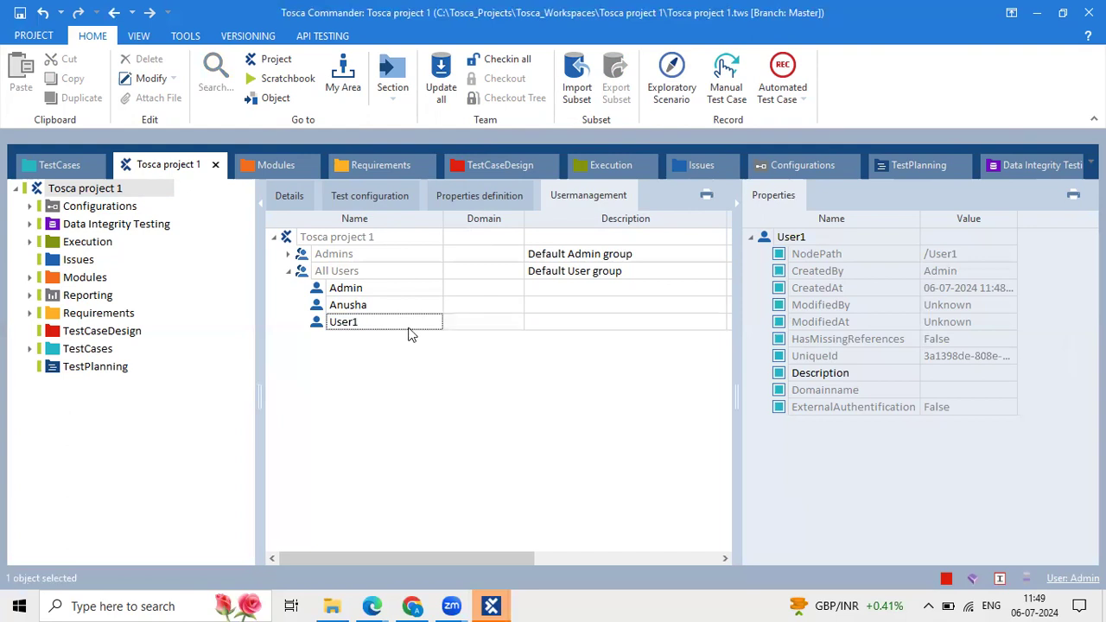
{"action": "left_click", "coordinate": [397, 320]}
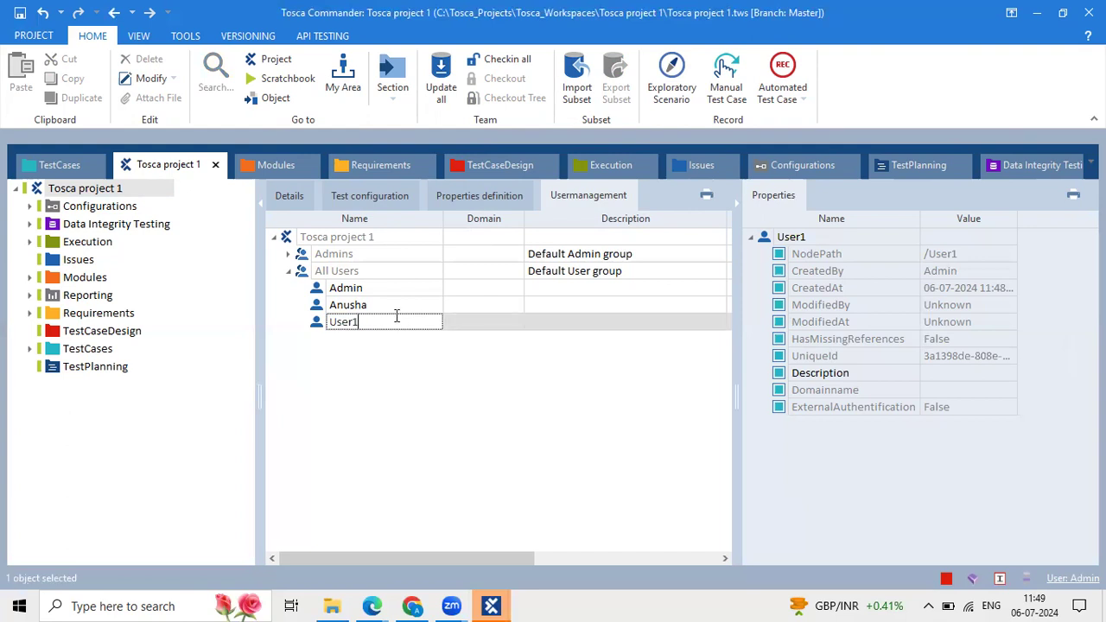
{"action": "left_click", "coordinate": [359, 270]}
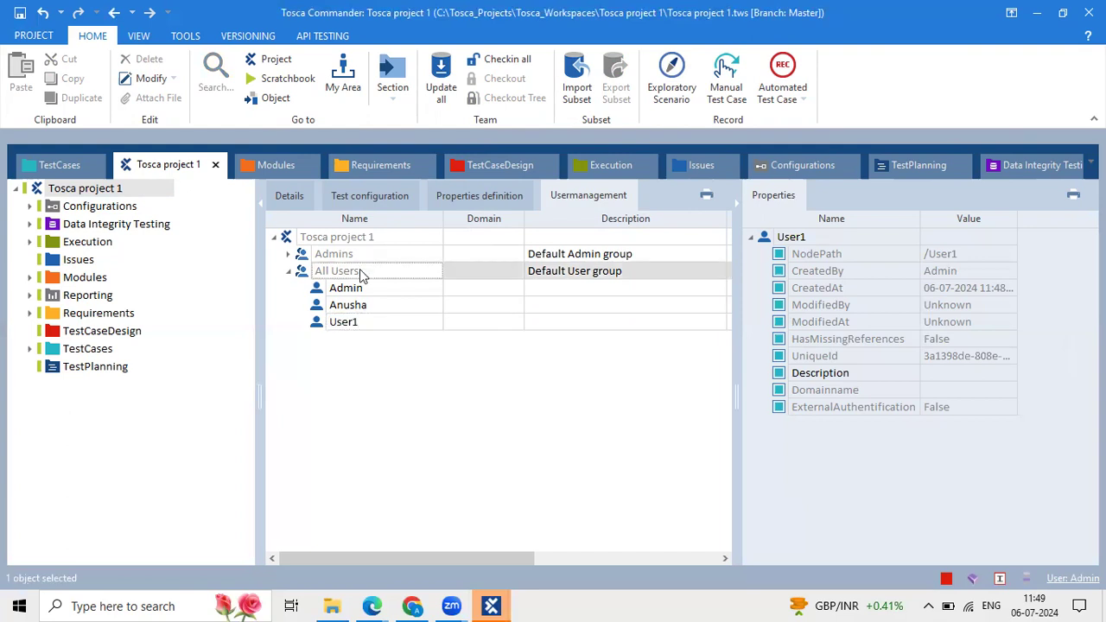
{"action": "left_click", "coordinate": [386, 321]}
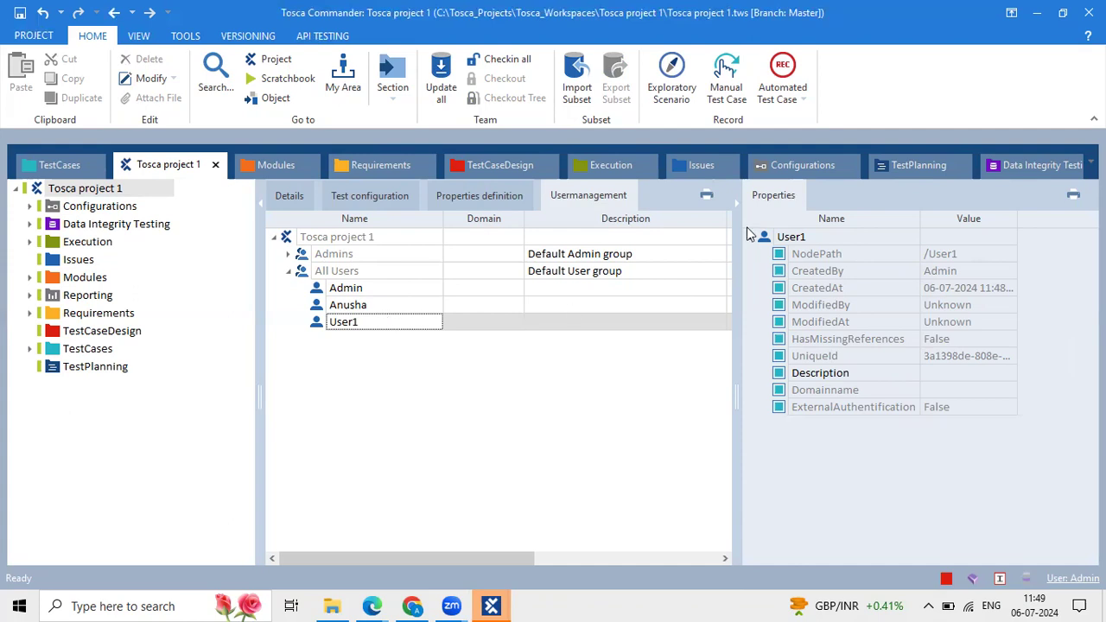
{"action": "left_click", "coordinate": [54, 157]}
Create a test case under the TestCases root, keeping the default name <New TestCase>.
{"action": "right_click", "coordinate": [44, 190]}
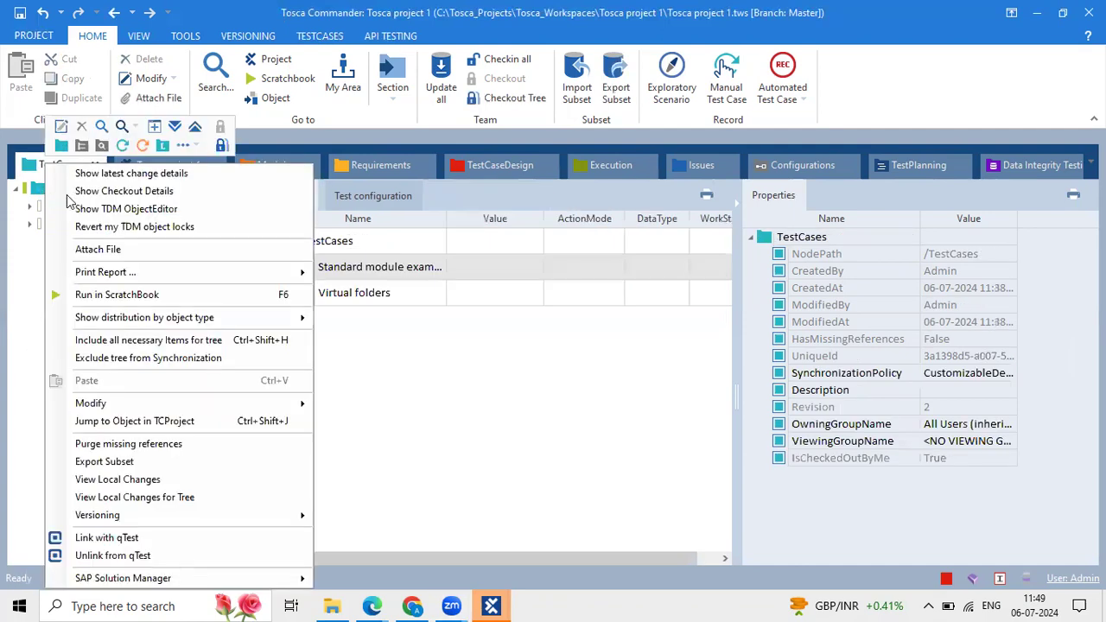
{"action": "left_click", "coordinate": [121, 144]}
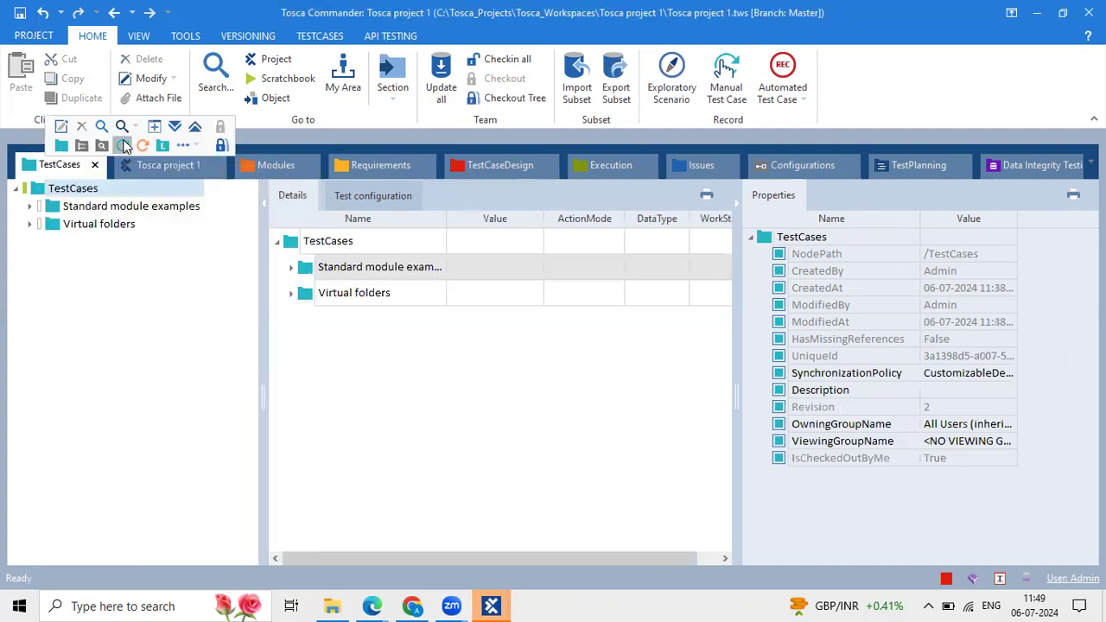
{"action": "left_click", "coordinate": [146, 266]}
{"action": "left_click", "coordinate": [294, 242]}
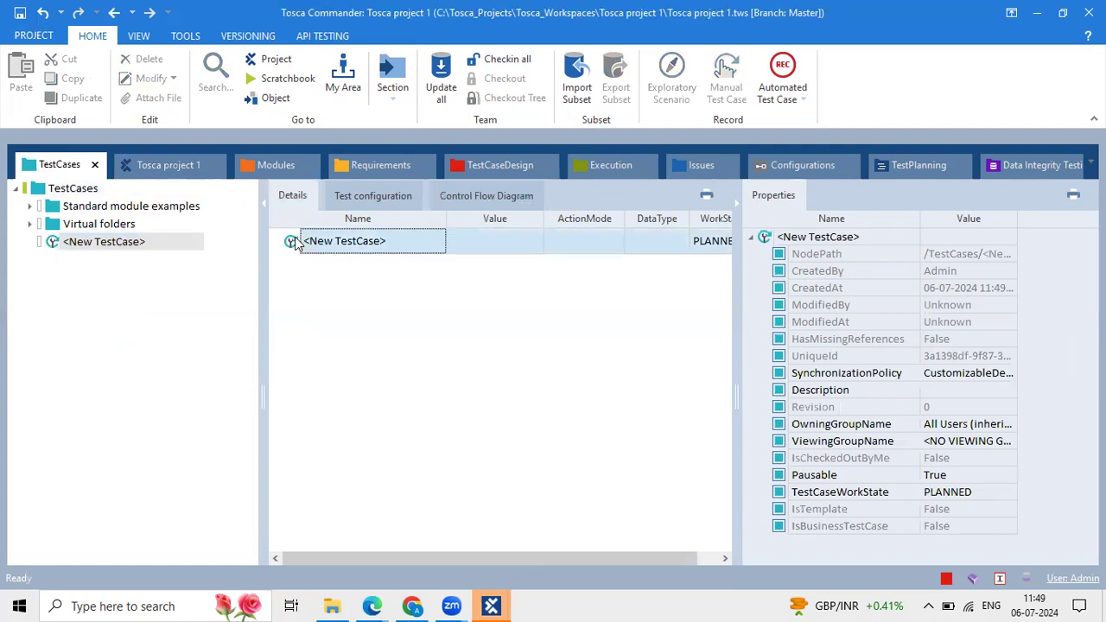
Check the new test case's CreatedBy property, which shows Admin.
{"action": "left_click", "coordinate": [960, 286]}
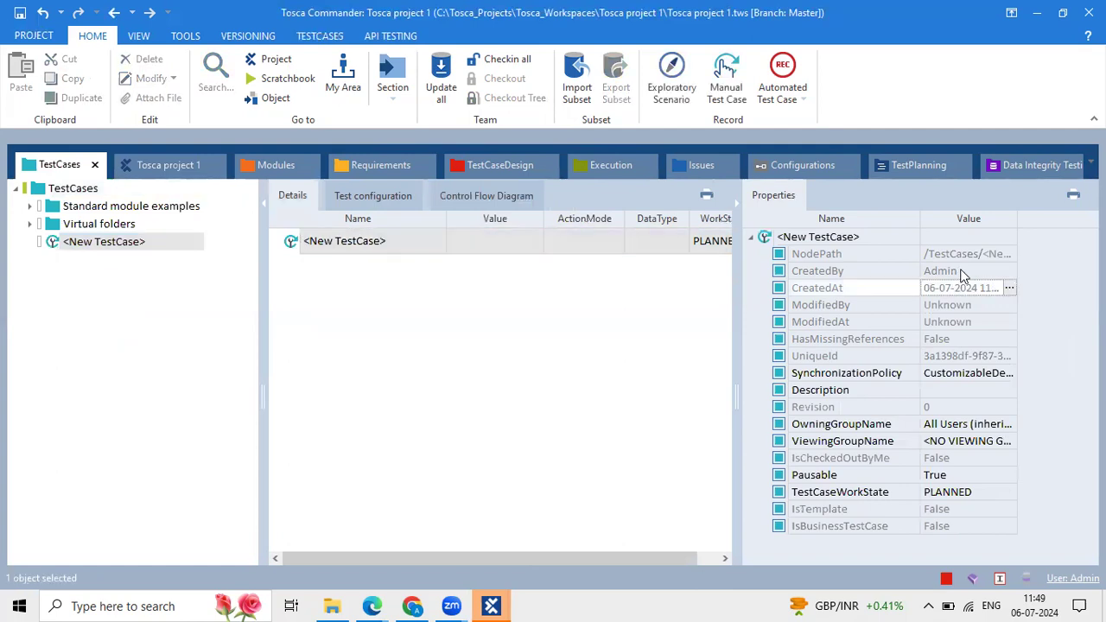
{"action": "left_click", "coordinate": [963, 272]}
{"action": "left_click", "coordinate": [965, 273]}
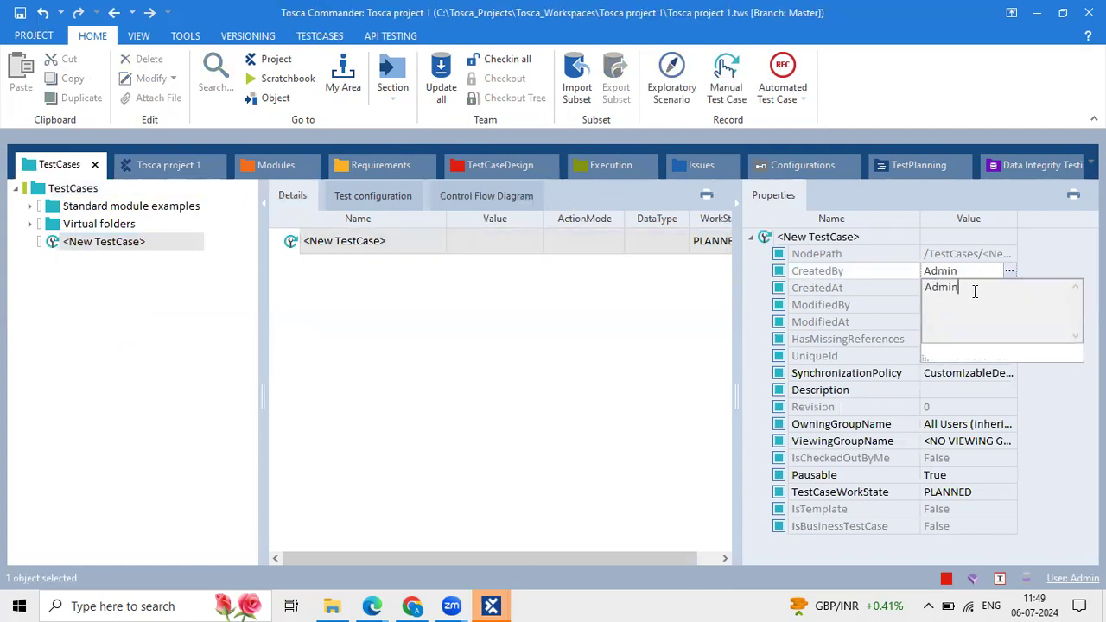
{"action": "left_click_drag", "start_coordinate": [974, 292], "coordinate": [902, 285]}
{"action": "left_click", "coordinate": [876, 285]}
{"action": "left_click", "coordinate": [998, 291]}
{"action": "left_click", "coordinate": [1008, 290]}
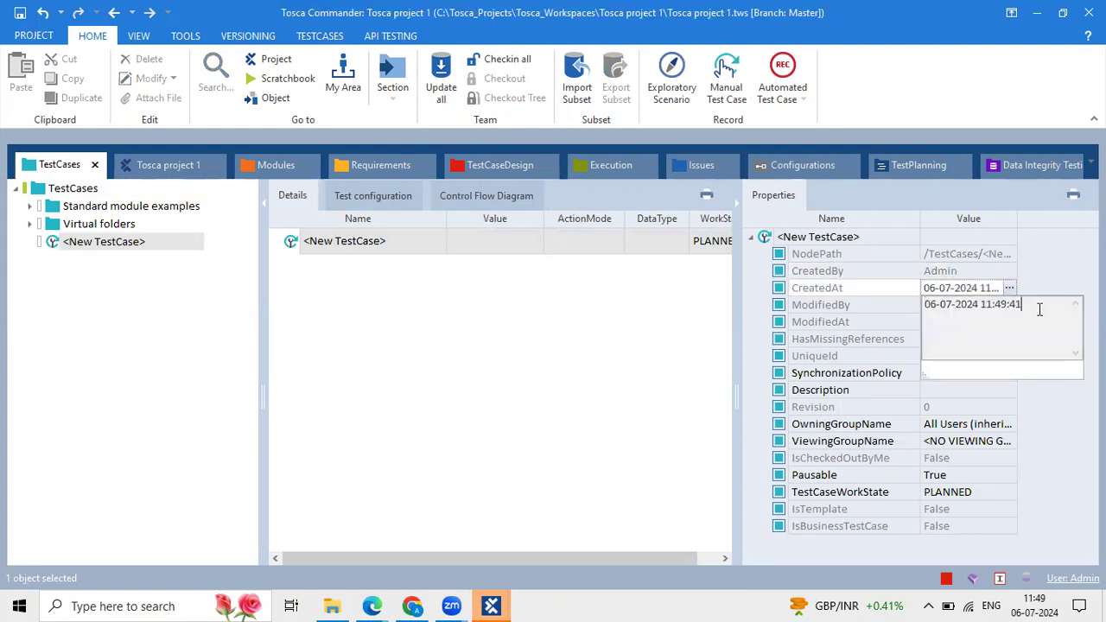
{"action": "left_click_drag", "start_coordinate": [1039, 307], "coordinate": [872, 287]}
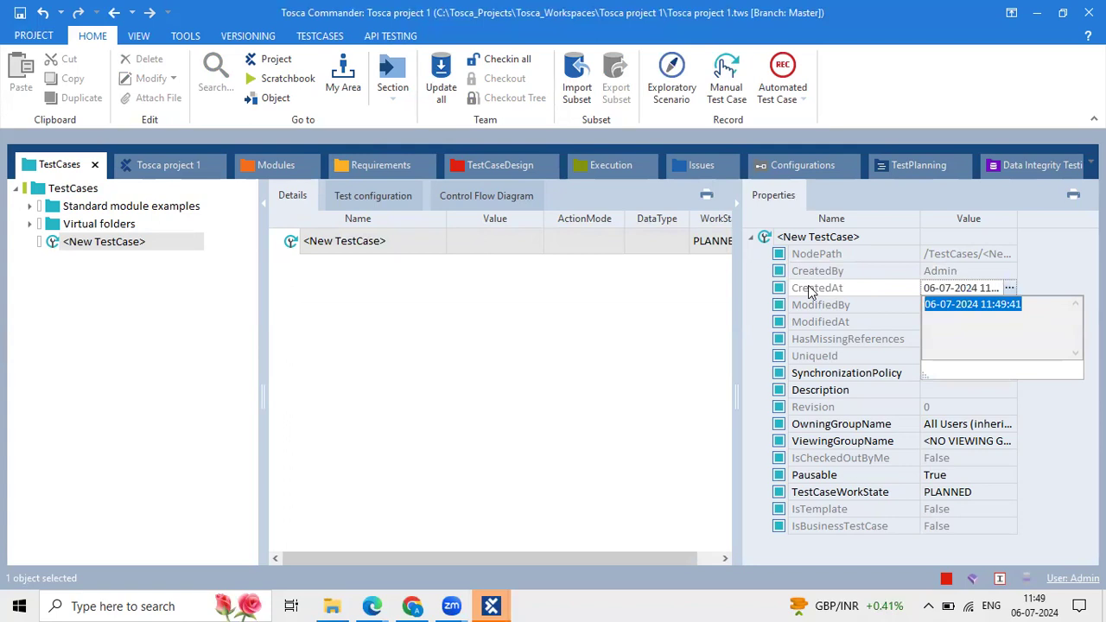
{"action": "left_click", "coordinate": [751, 298]}
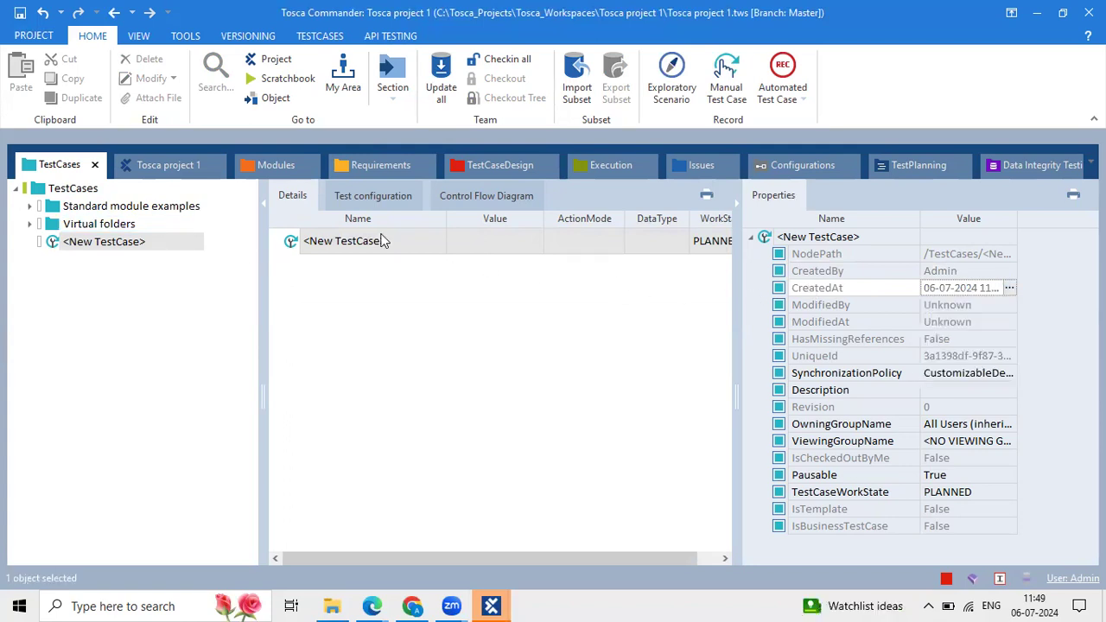
{"action": "left_click", "coordinate": [356, 243]}
{"action": "left_click", "coordinate": [496, 329]}
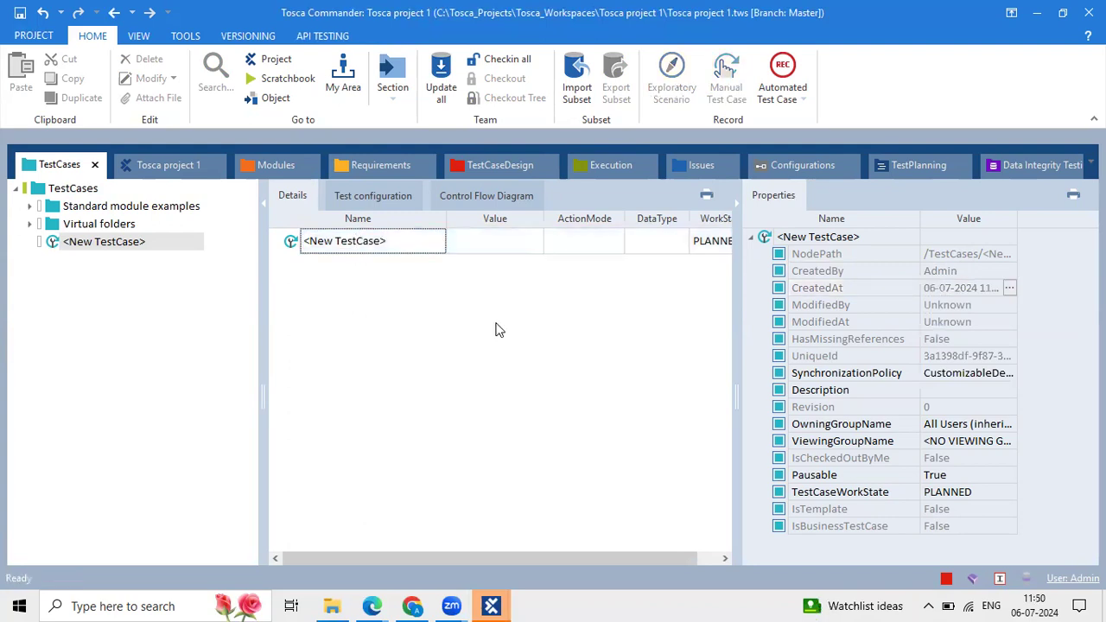
{"action": "left_click", "coordinate": [290, 245]}
{"action": "left_click", "coordinate": [393, 291]}
{"action": "left_click", "coordinate": [976, 308]}
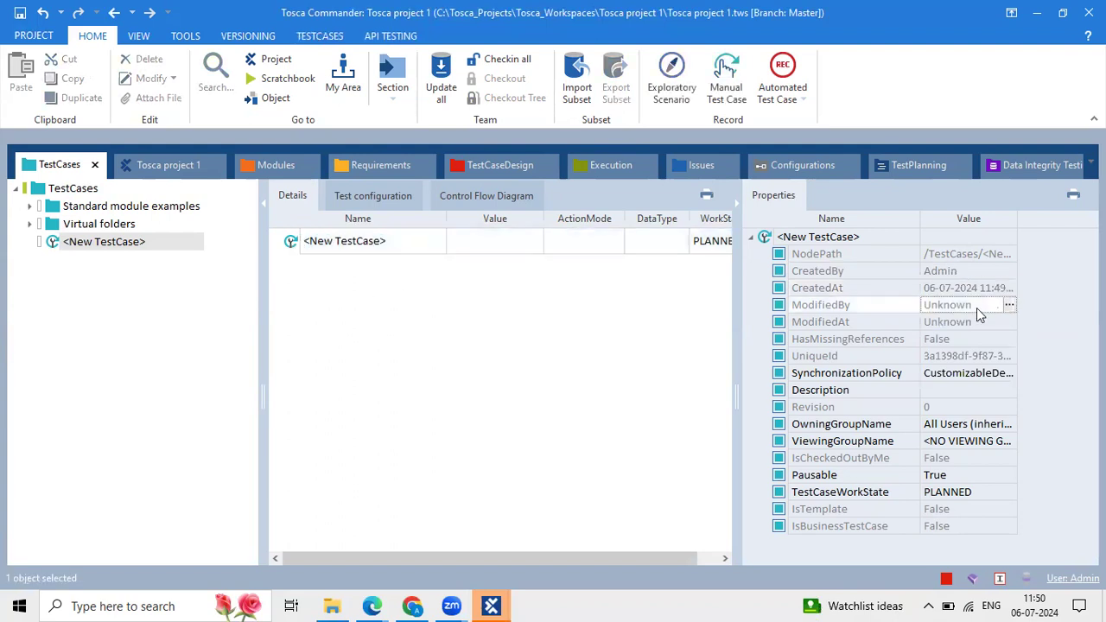
{"action": "left_click", "coordinate": [988, 334]}
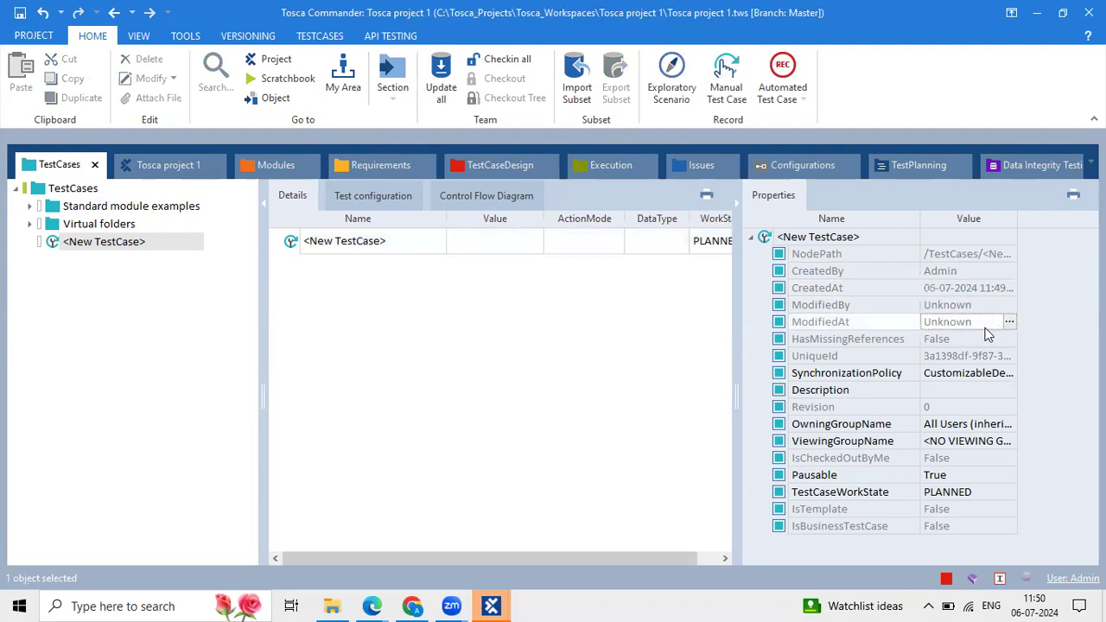
{"action": "left_click", "coordinate": [968, 305]}
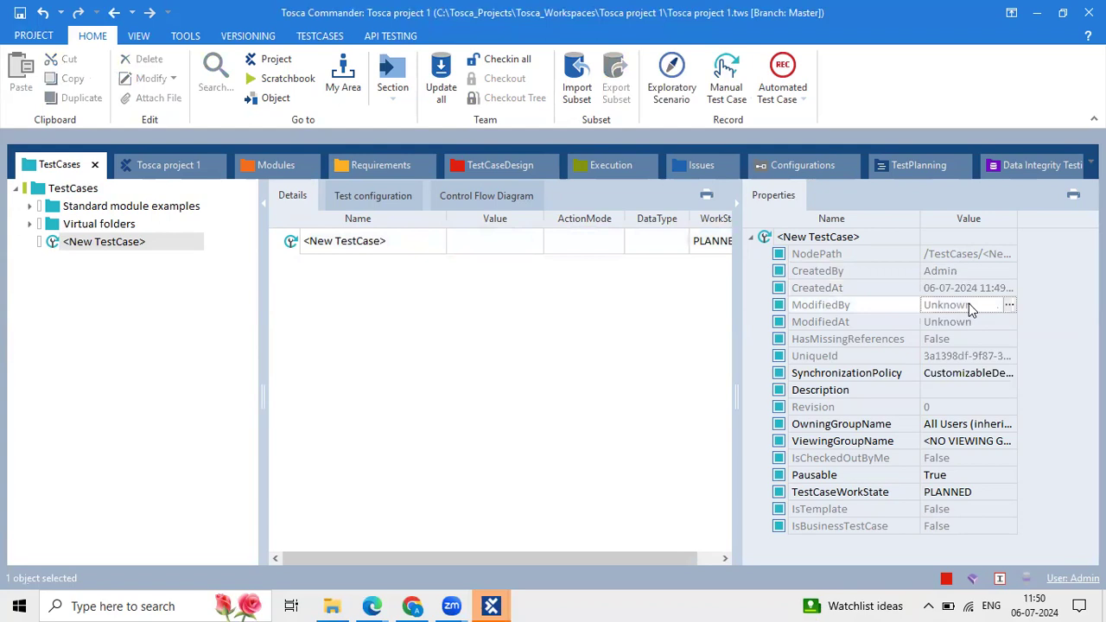
{"action": "left_click", "coordinate": [974, 323]}
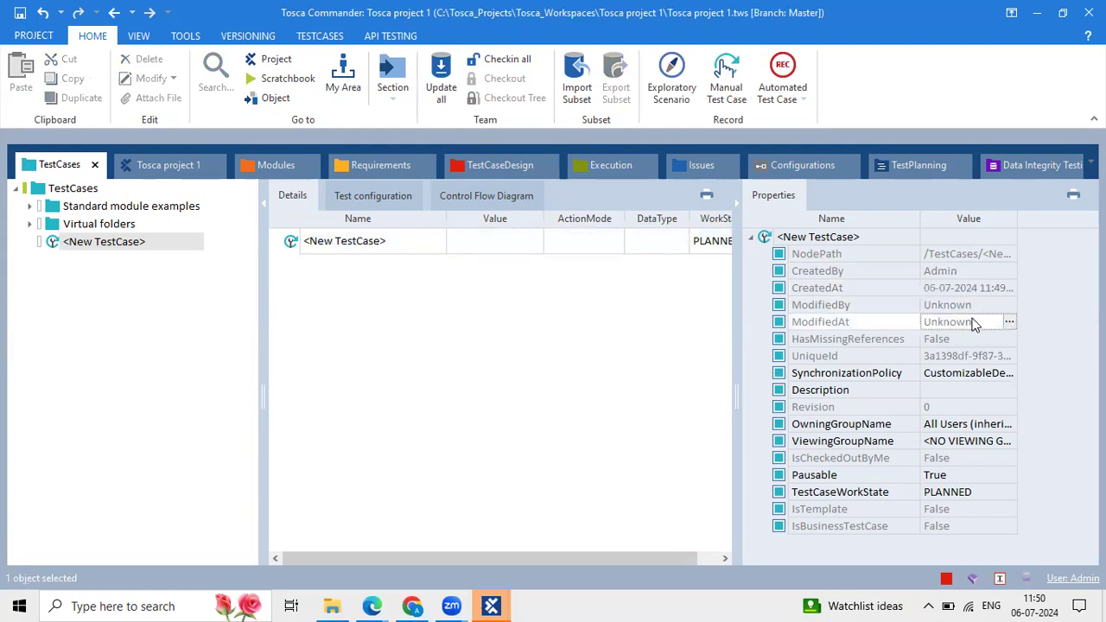
{"action": "left_click", "coordinate": [955, 294]}
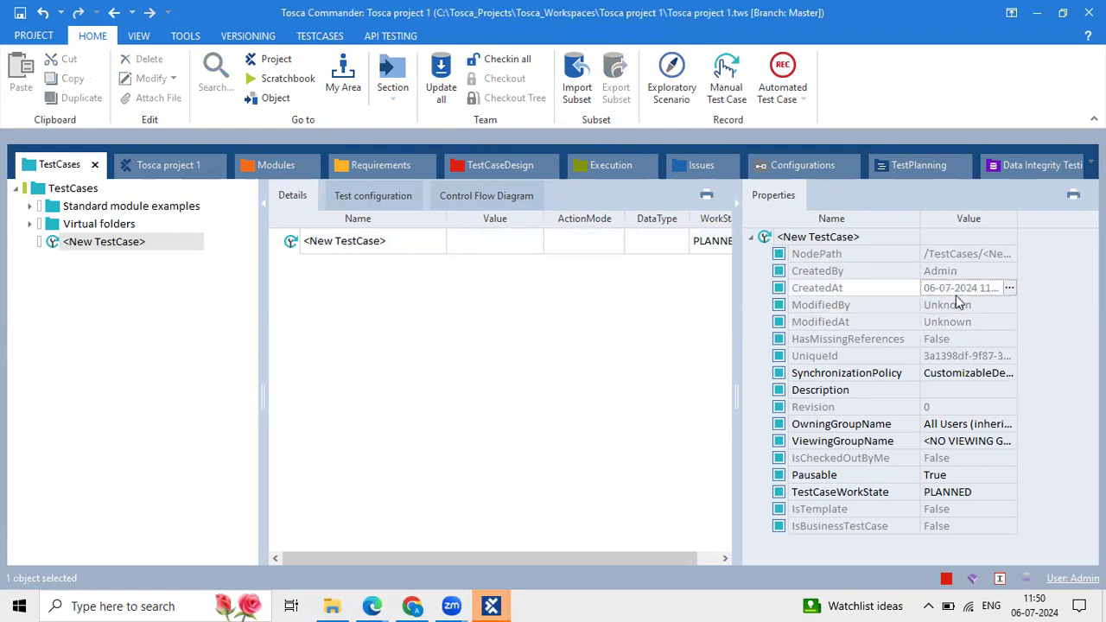
{"action": "left_click", "coordinate": [876, 274]}
{"action": "left_click", "coordinate": [876, 288]}
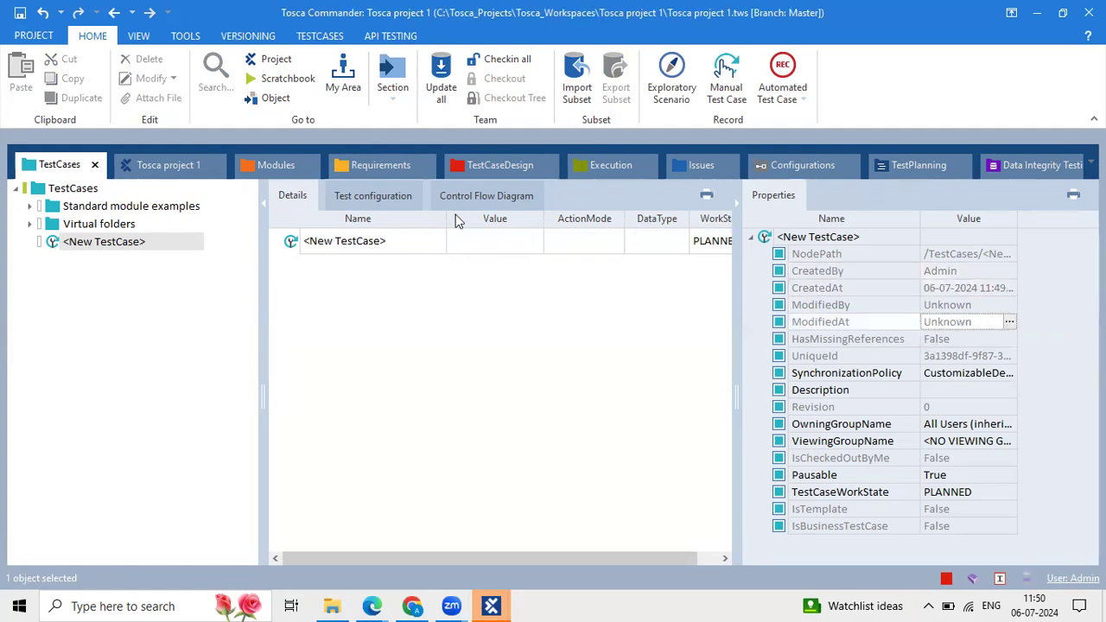
{"action": "left_click", "coordinate": [297, 242]}
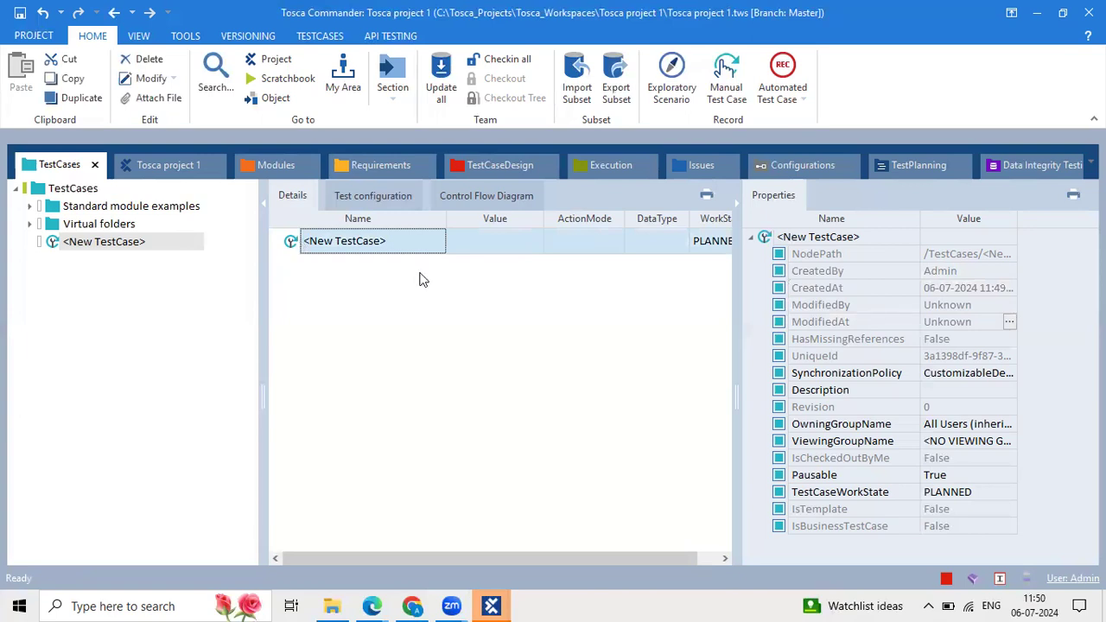
{"action": "left_click", "coordinate": [387, 300]}
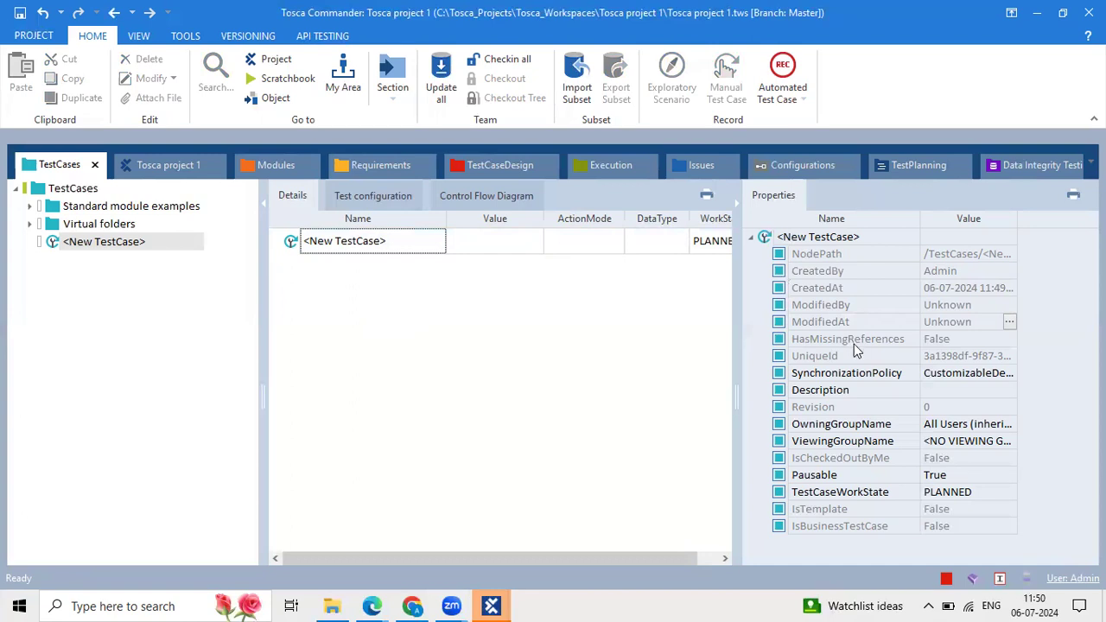
{"action": "left_click", "coordinate": [957, 313]}
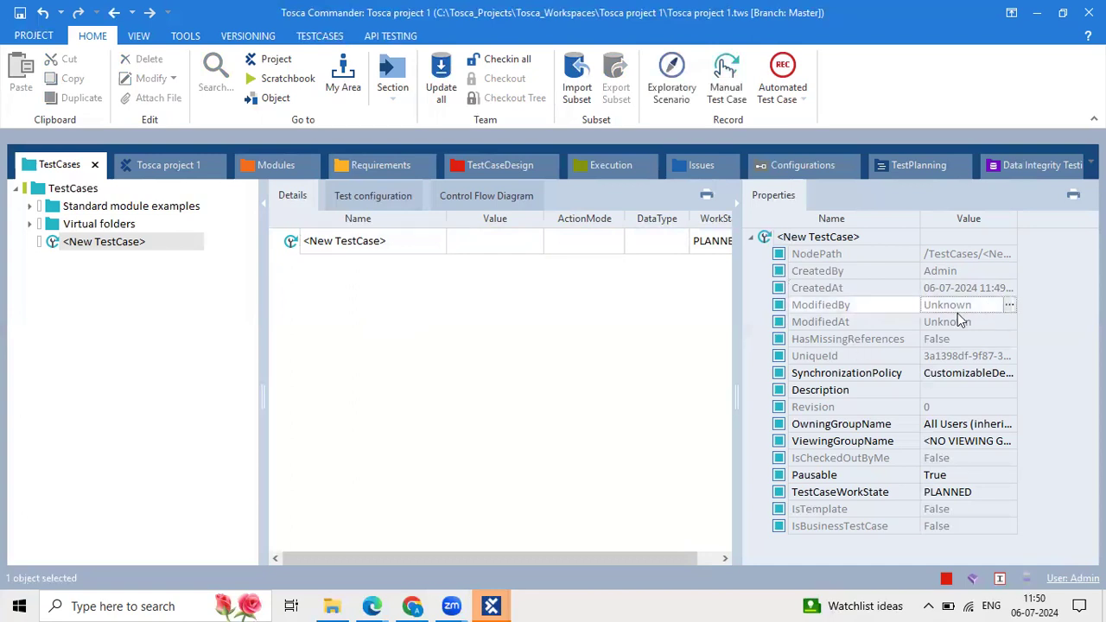
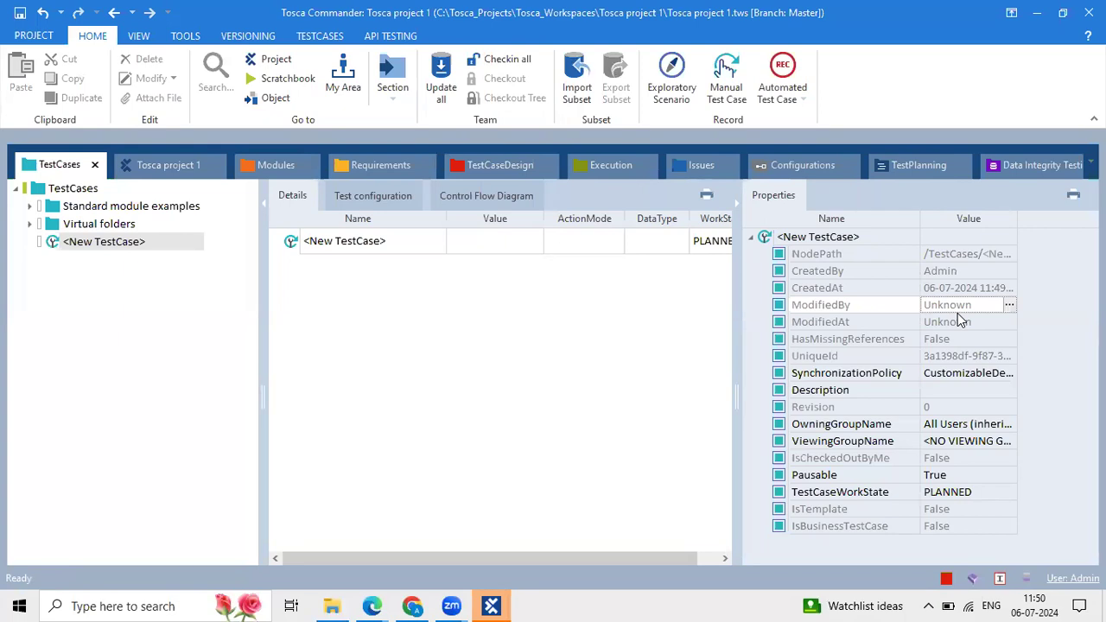
Open the ModifiedBy property editor and select its Unknown value, leaving it unchanged.
{"action": "left_click", "coordinate": [976, 311]}
{"action": "left_click", "coordinate": [1010, 305]}
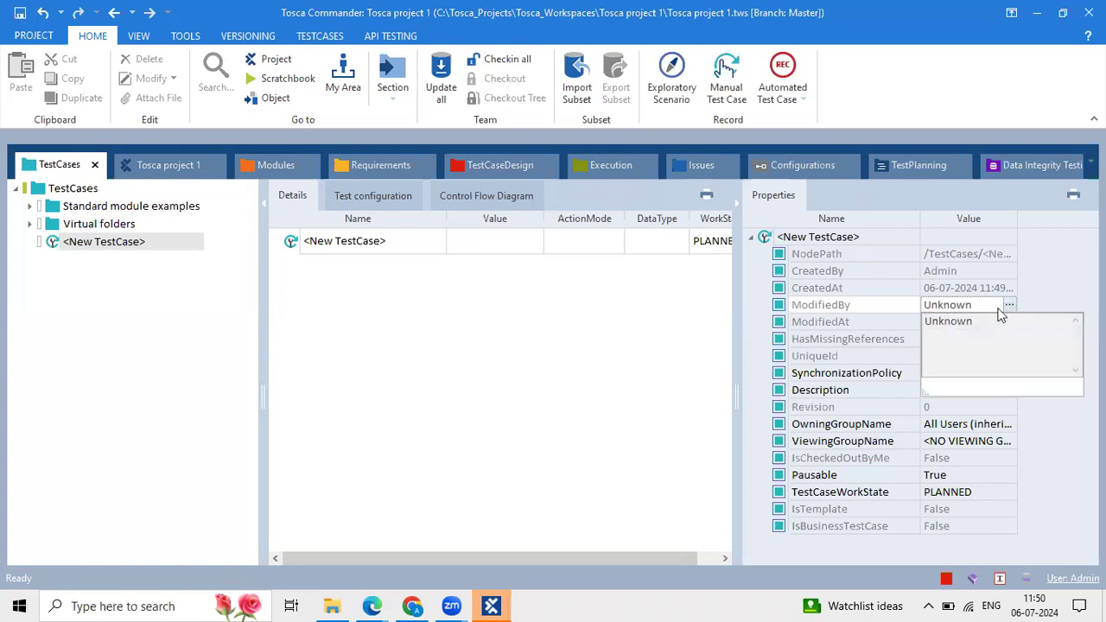
{"action": "left_click", "coordinate": [1010, 308]}
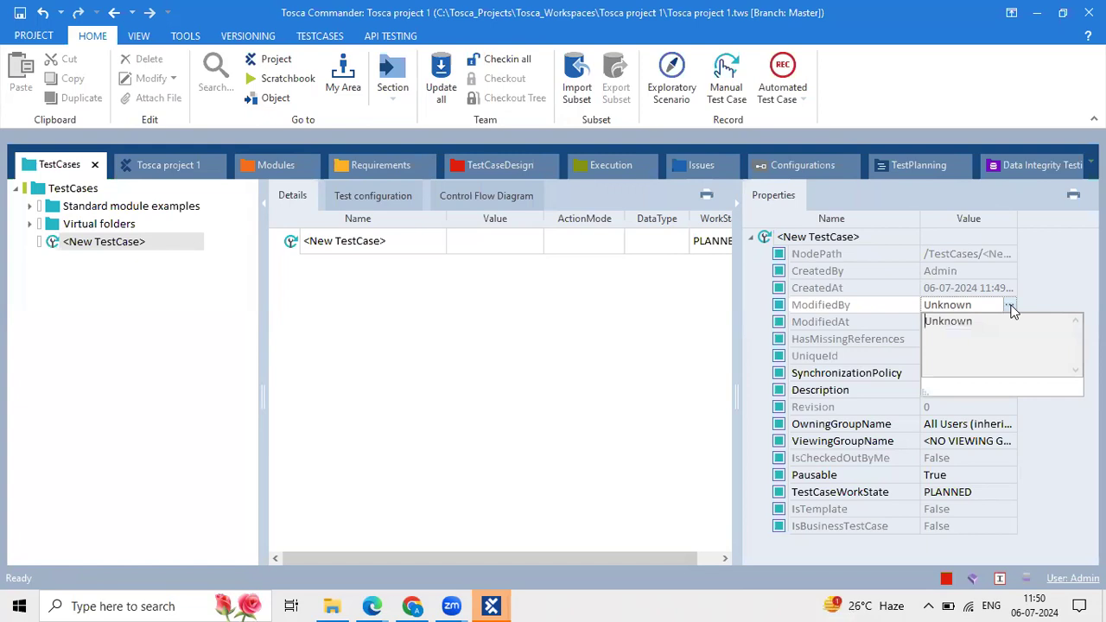
{"action": "left_click", "coordinate": [615, 261]}
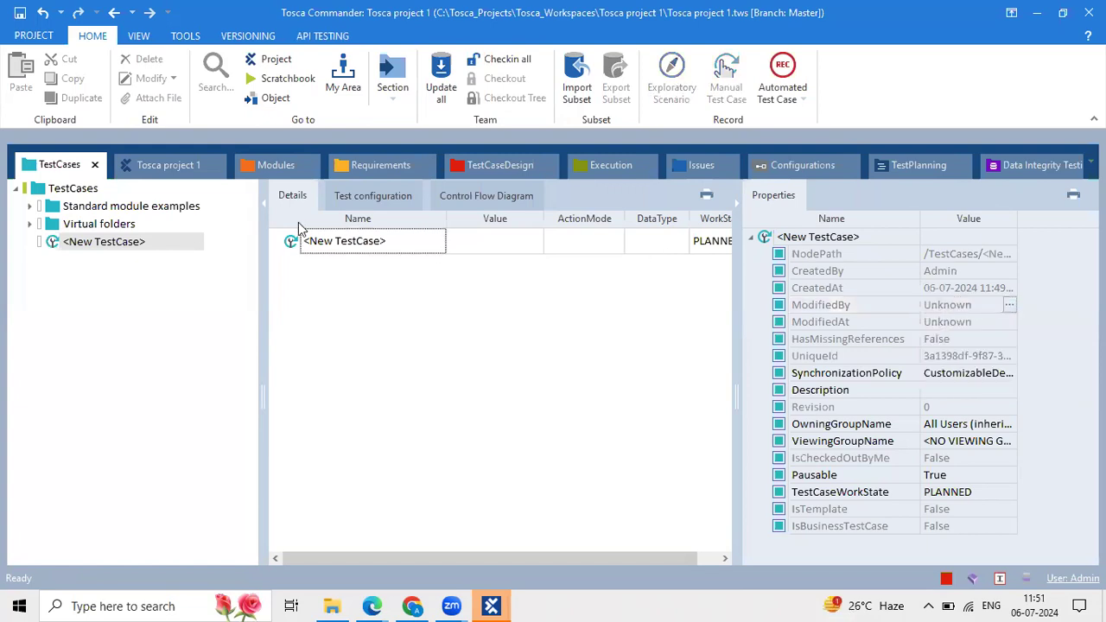
{"action": "left_click", "coordinate": [291, 243]}
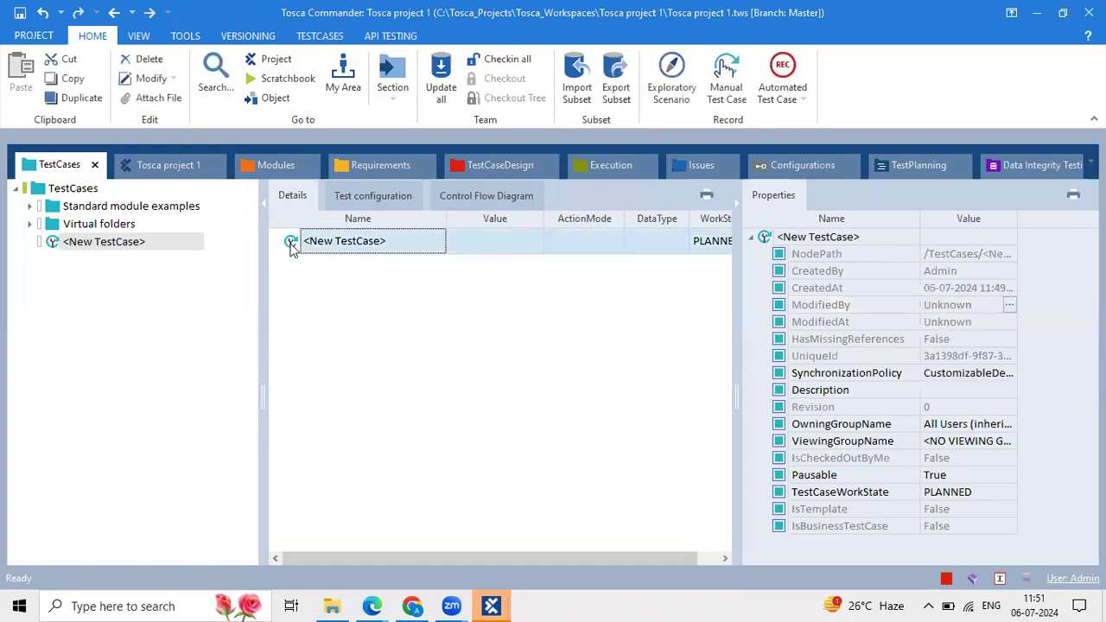
{"action": "left_click", "coordinate": [1008, 305]}
{"action": "left_click_drag", "start_coordinate": [992, 320], "coordinate": [882, 317]}
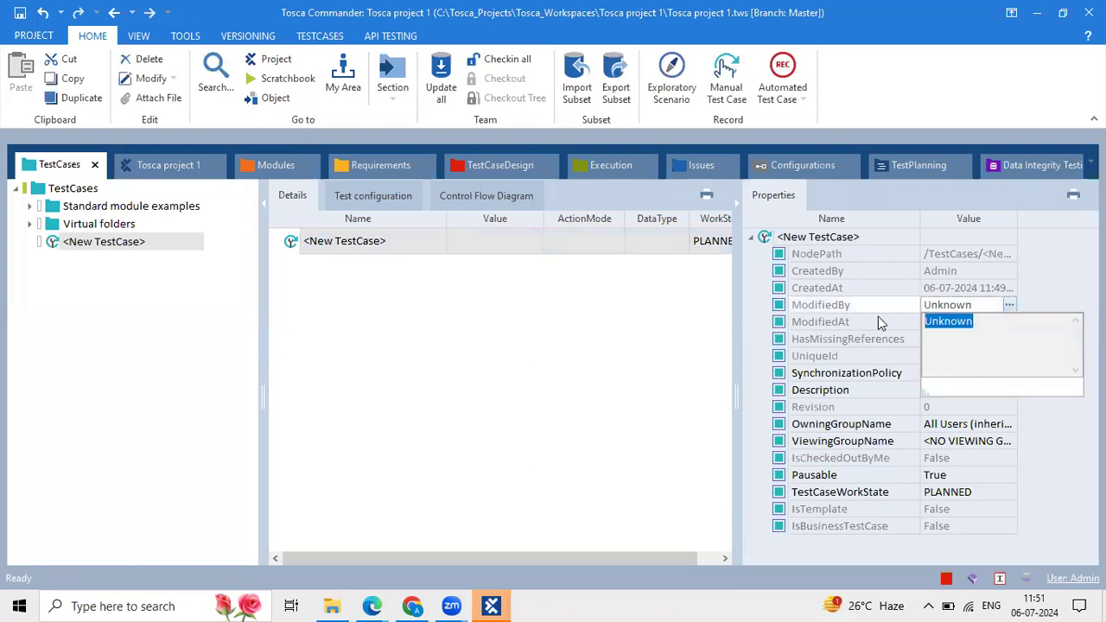
{"action": "left_click", "coordinate": [630, 316]}
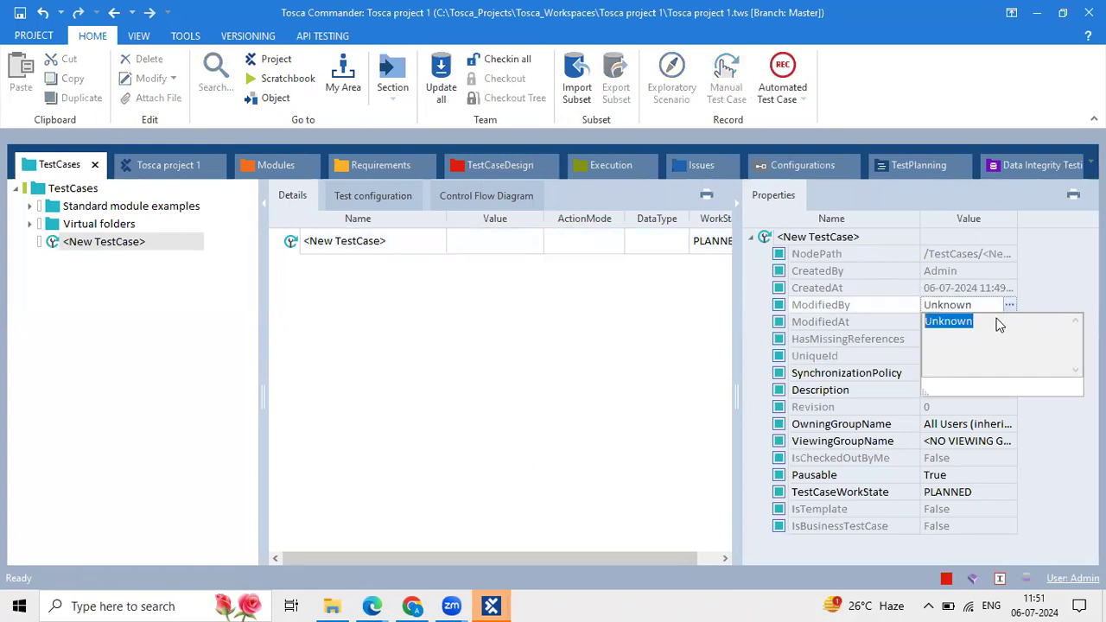
{"action": "left_click_drag", "start_coordinate": [984, 325], "coordinate": [877, 311]}
{"action": "left_click", "coordinate": [903, 306]}
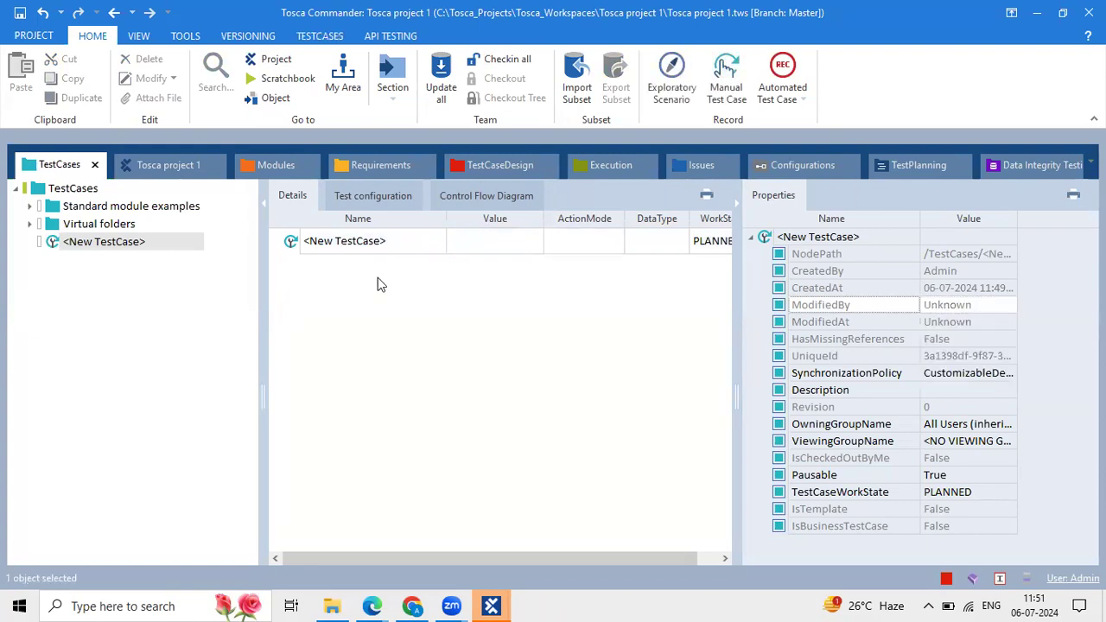
Close the ModifiedBy editor unchanged, then expand Standard modules in the Modules section.
{"action": "left_click", "coordinate": [367, 277]}
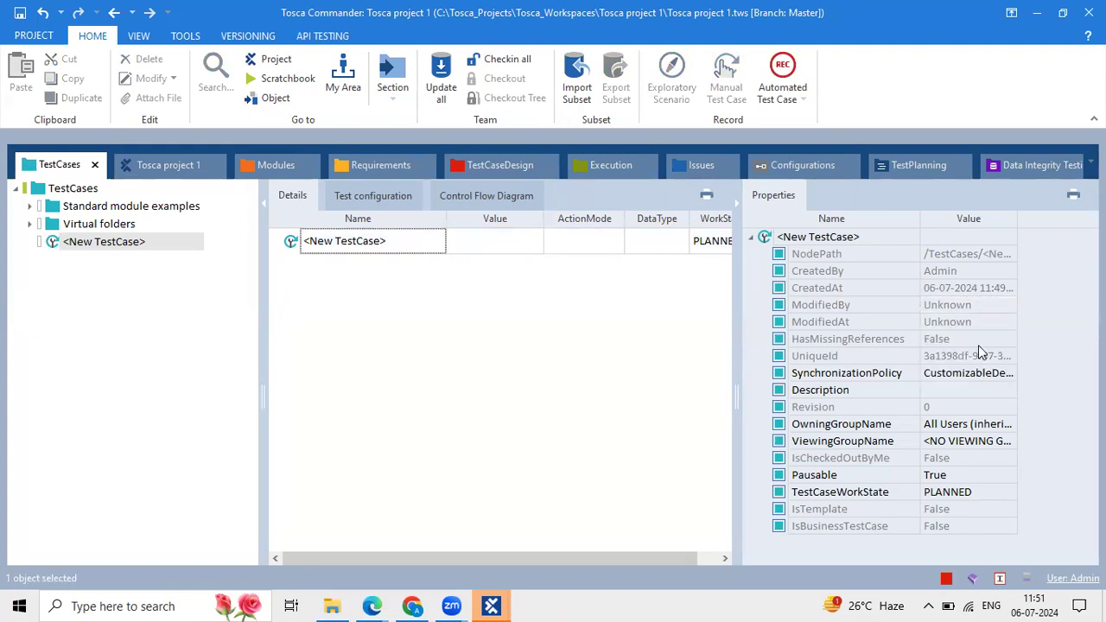
{"action": "left_click", "coordinate": [1000, 308]}
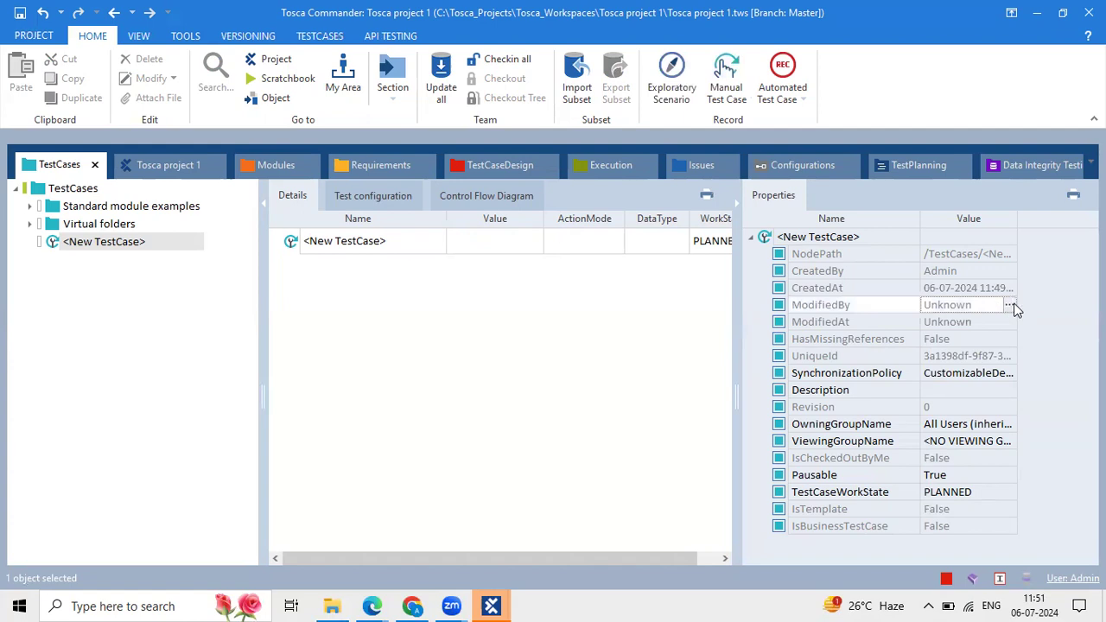
{"action": "left_click", "coordinate": [1009, 306]}
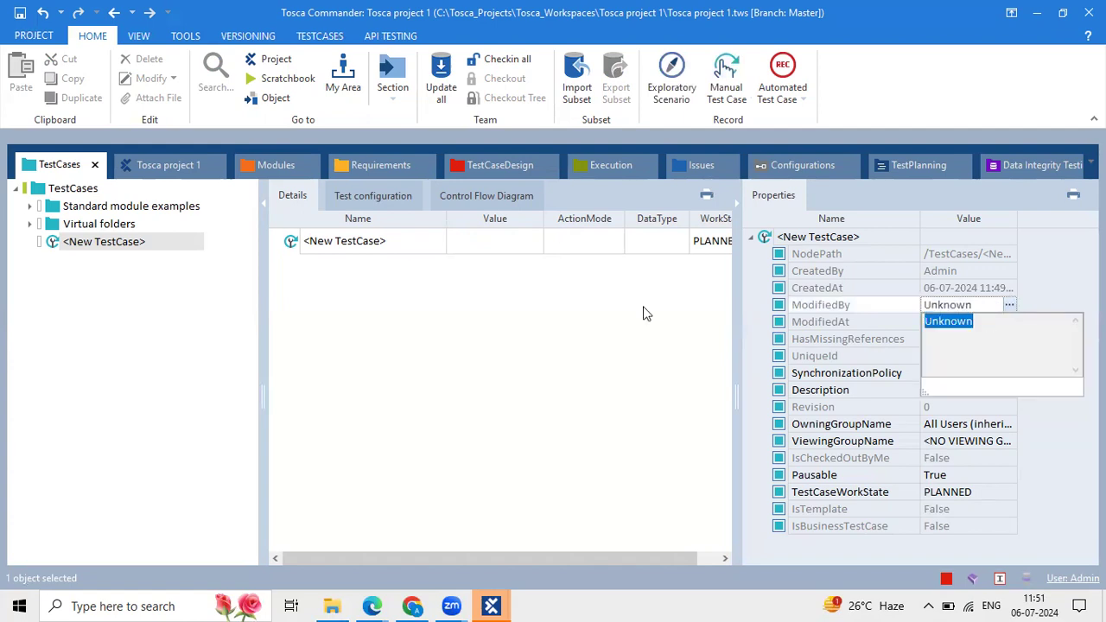
{"action": "left_click", "coordinate": [565, 309]}
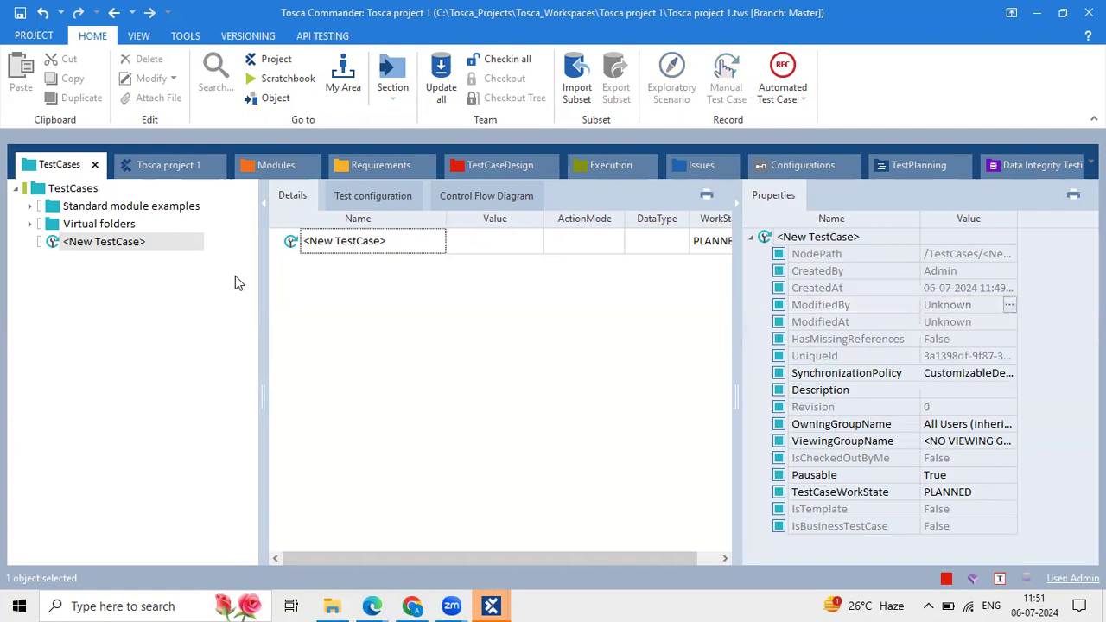
{"action": "left_click", "coordinate": [296, 165]}
{"action": "left_click", "coordinate": [30, 206]}
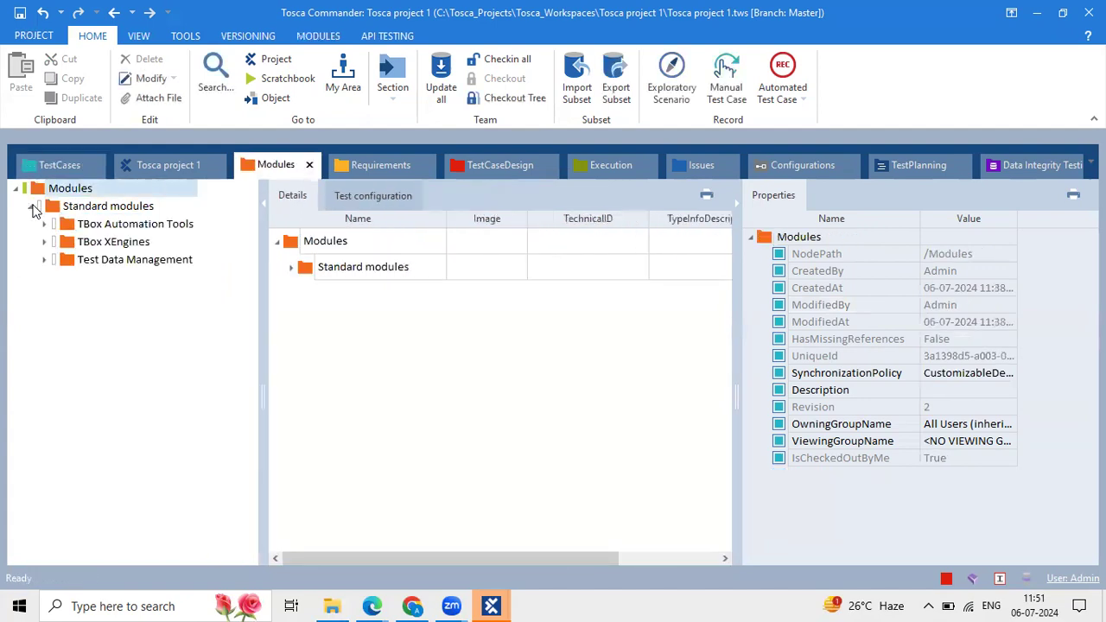
Drag the Html OpenUrl module from TBox XEngines into <New TestCase> and expand it.
{"action": "left_click", "coordinate": [46, 242]}
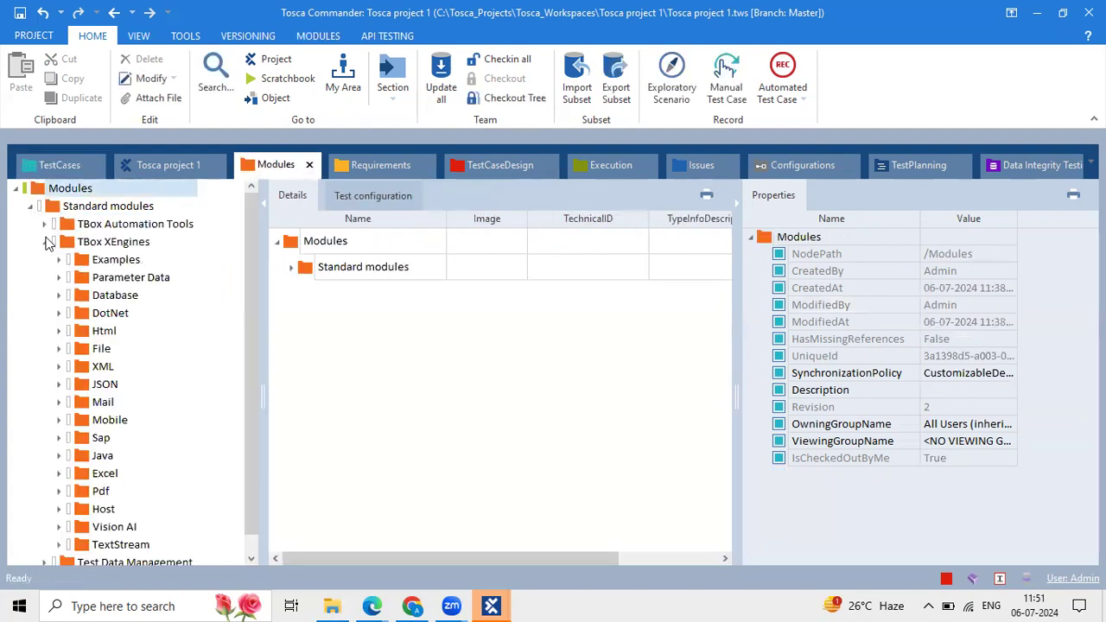
{"action": "left_click", "coordinate": [113, 317]}
{"action": "left_click", "coordinate": [296, 266]}
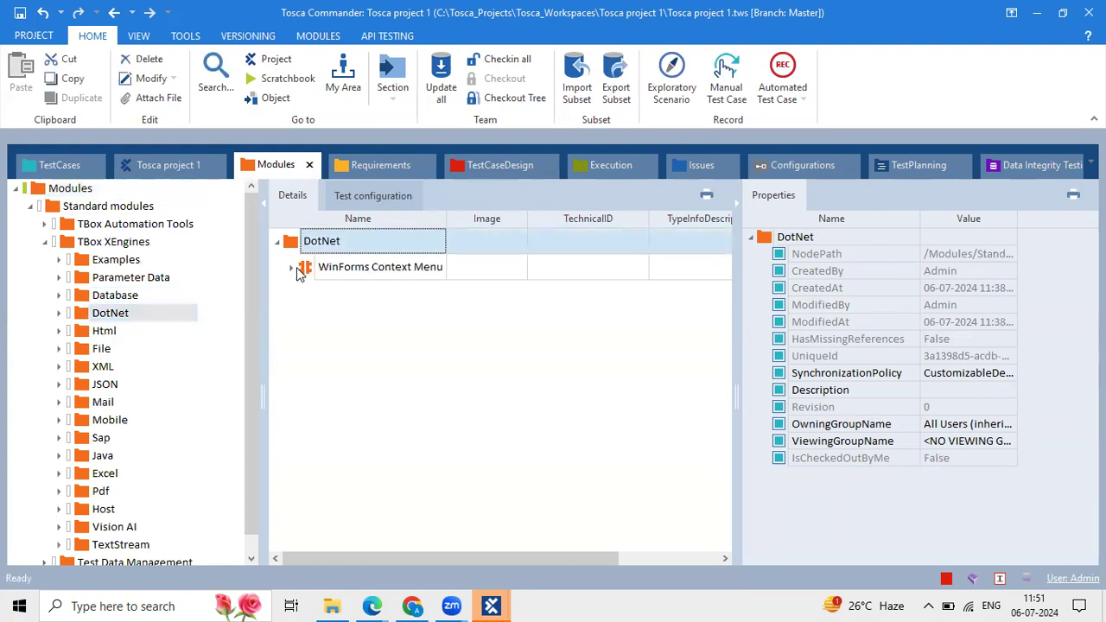
{"action": "left_click", "coordinate": [104, 331]}
{"action": "left_click_drag", "start_coordinate": [330, 319], "coordinate": [252, 251]}
{"action": "left_click", "coordinate": [239, 268]}
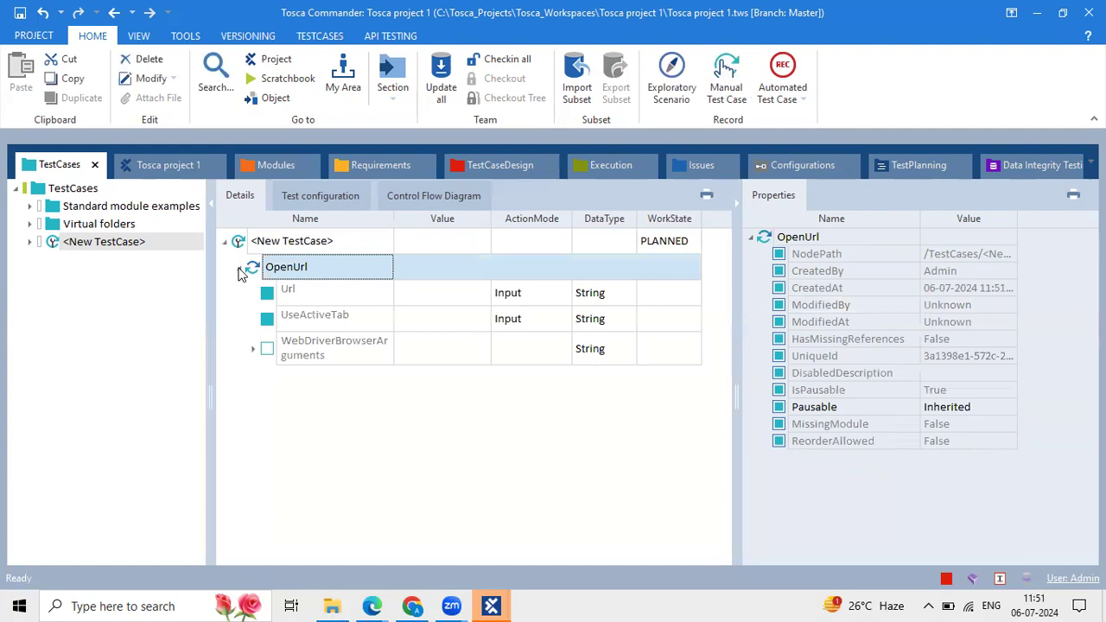
Inspect OpenUrl's Url, UseActiveTab and WebDriverBrowserArguments rows, widen Value, narrow Name, return to Modules.
{"action": "left_click", "coordinate": [426, 290]}
{"action": "left_click", "coordinate": [377, 266]}
{"action": "left_click", "coordinate": [504, 326]}
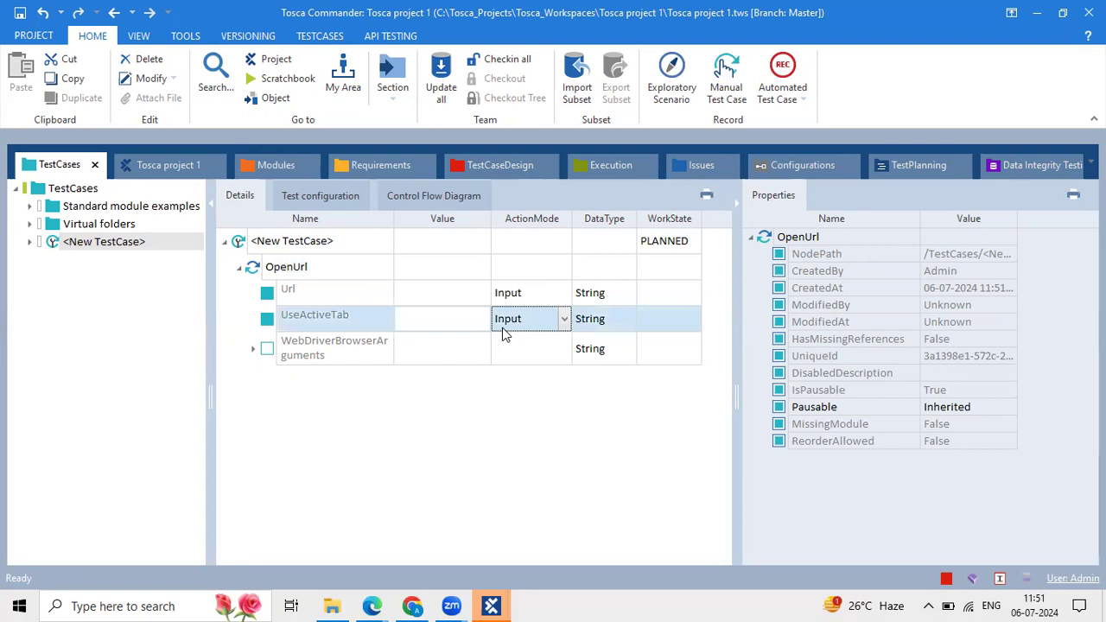
{"action": "left_click_drag", "start_coordinate": [489, 220], "coordinate": [524, 216]}
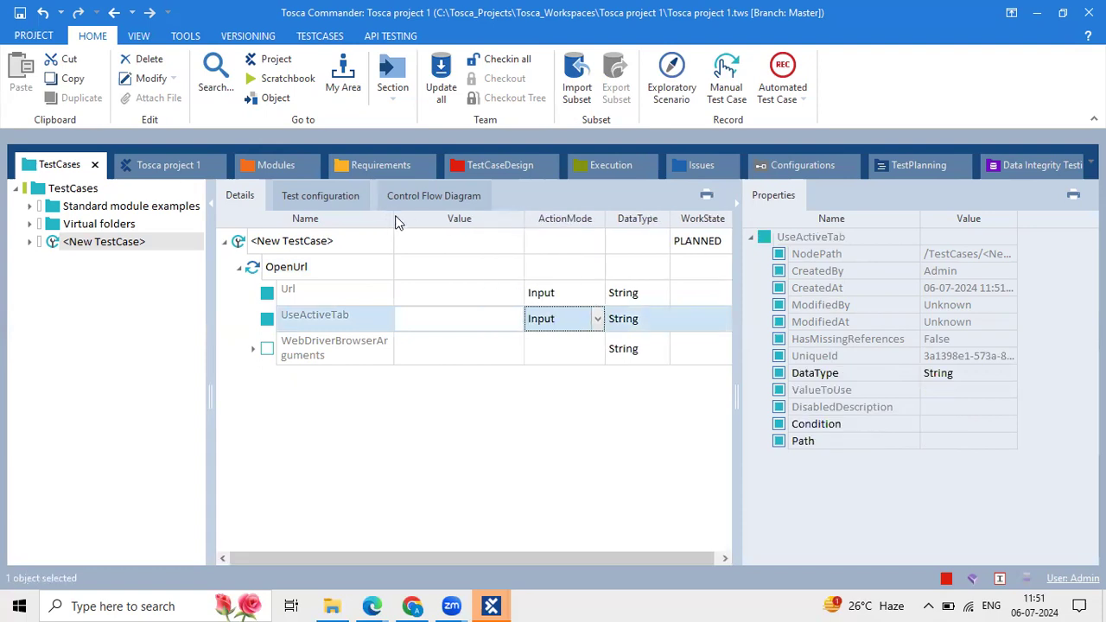
{"action": "left_click_drag", "start_coordinate": [395, 221], "coordinate": [366, 220]}
{"action": "left_click", "coordinate": [413, 339]}
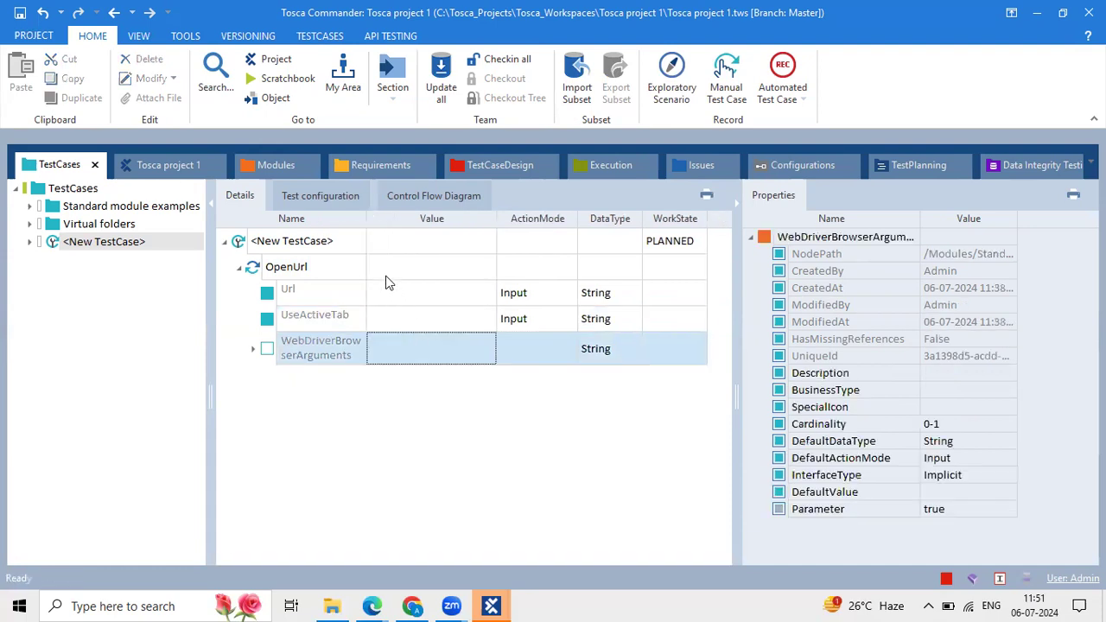
{"action": "left_click", "coordinate": [322, 272]}
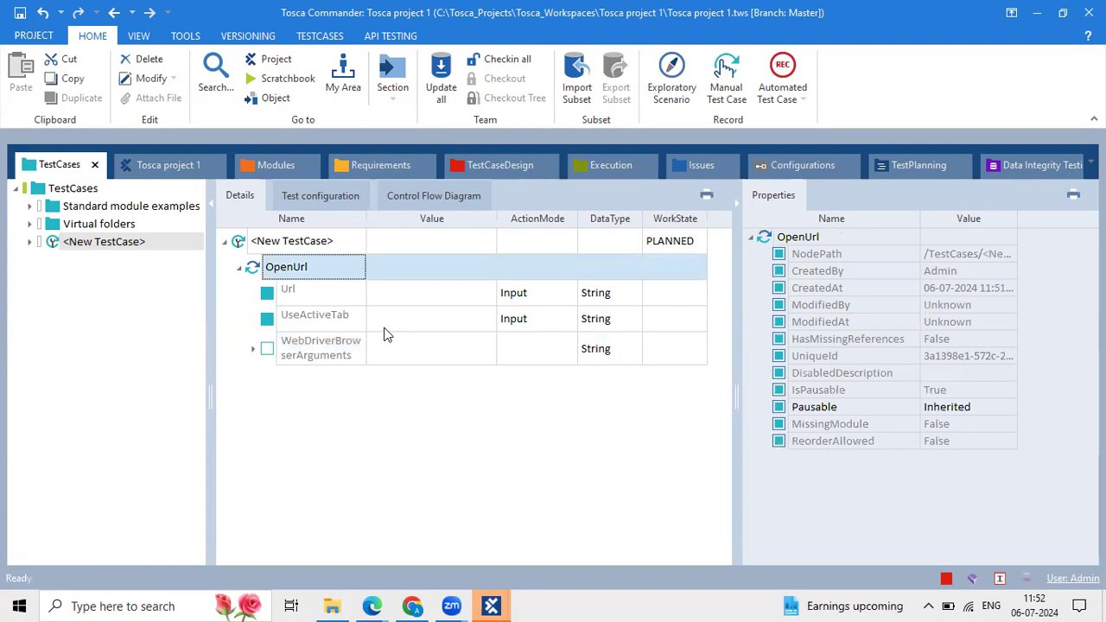
{"action": "left_click", "coordinate": [291, 172]}
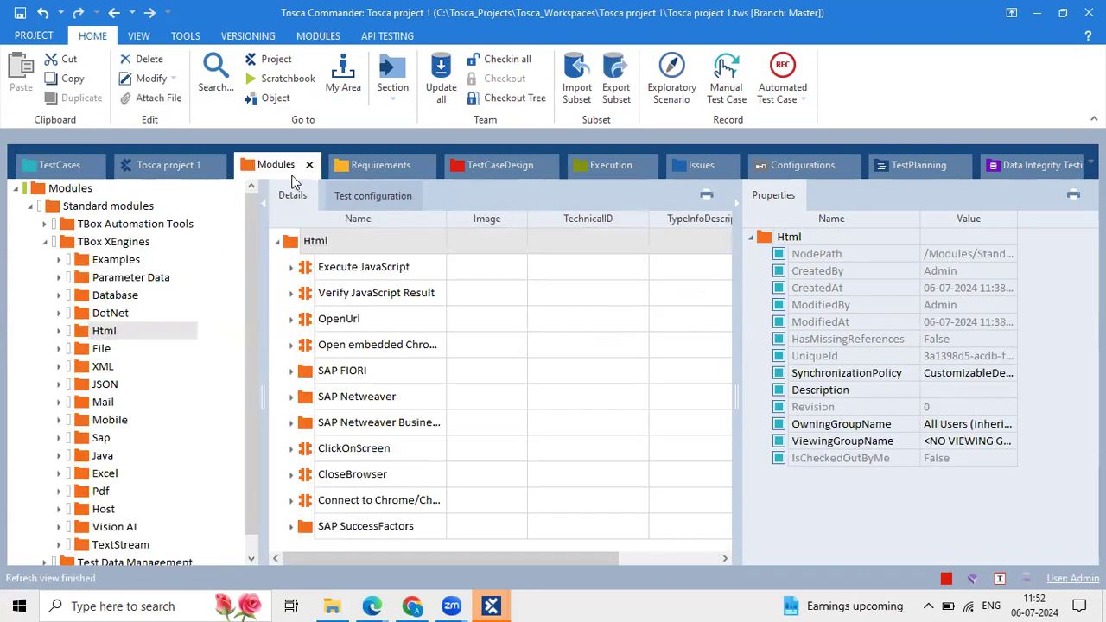
Back in TestCases, inspect the OpenUrl parameters and widen the Value column.
{"action": "left_click", "coordinate": [69, 165]}
{"action": "left_click", "coordinate": [420, 327]}
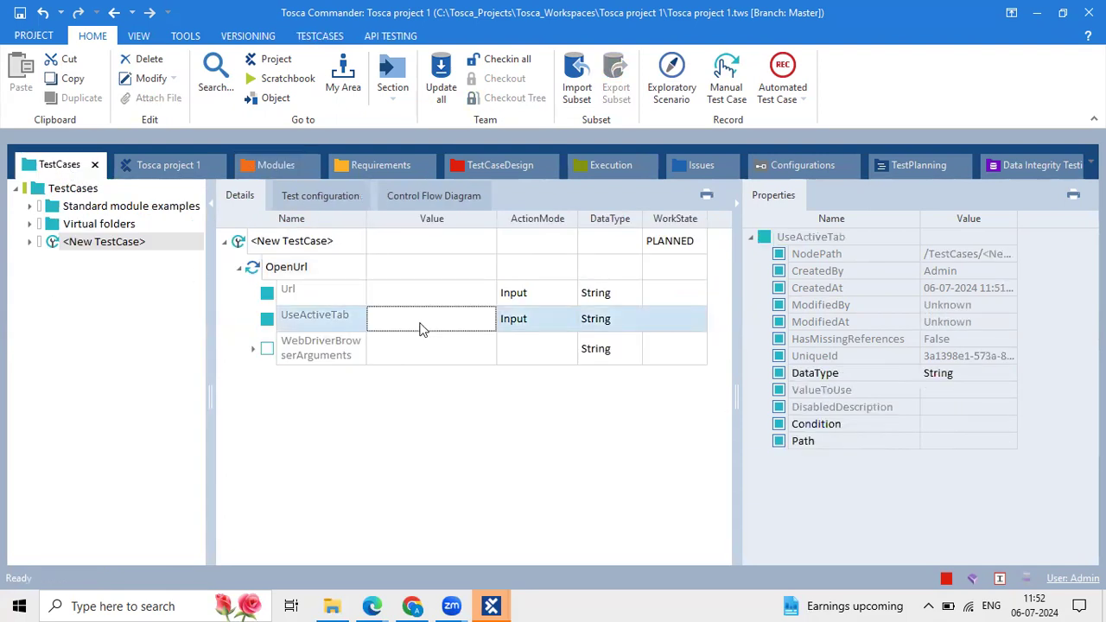
{"action": "left_click", "coordinate": [387, 273]}
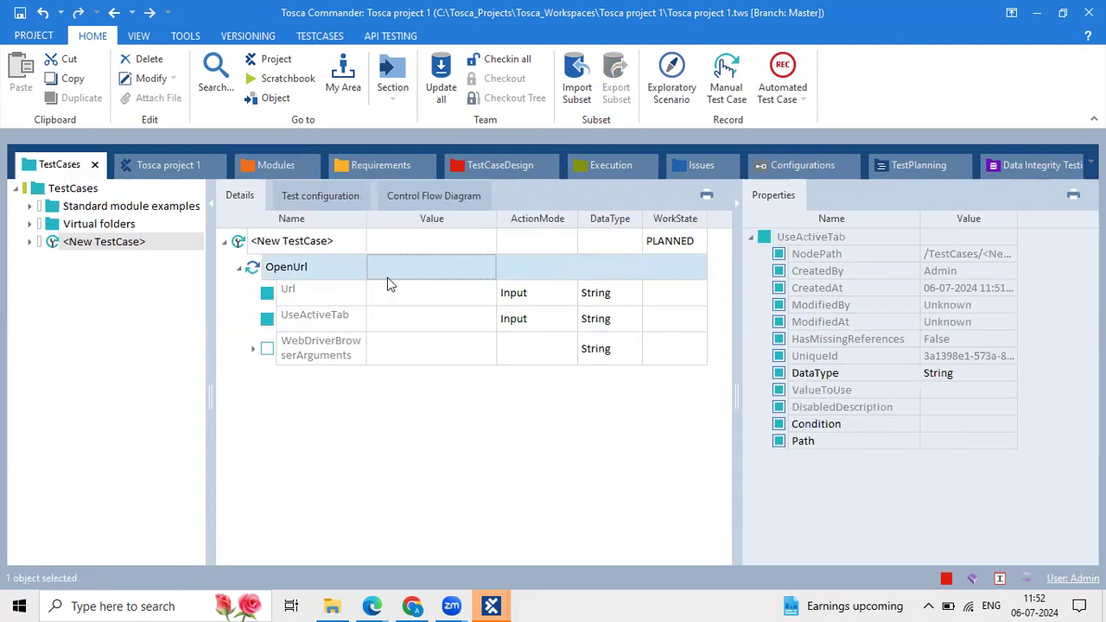
{"action": "left_click", "coordinate": [324, 243]}
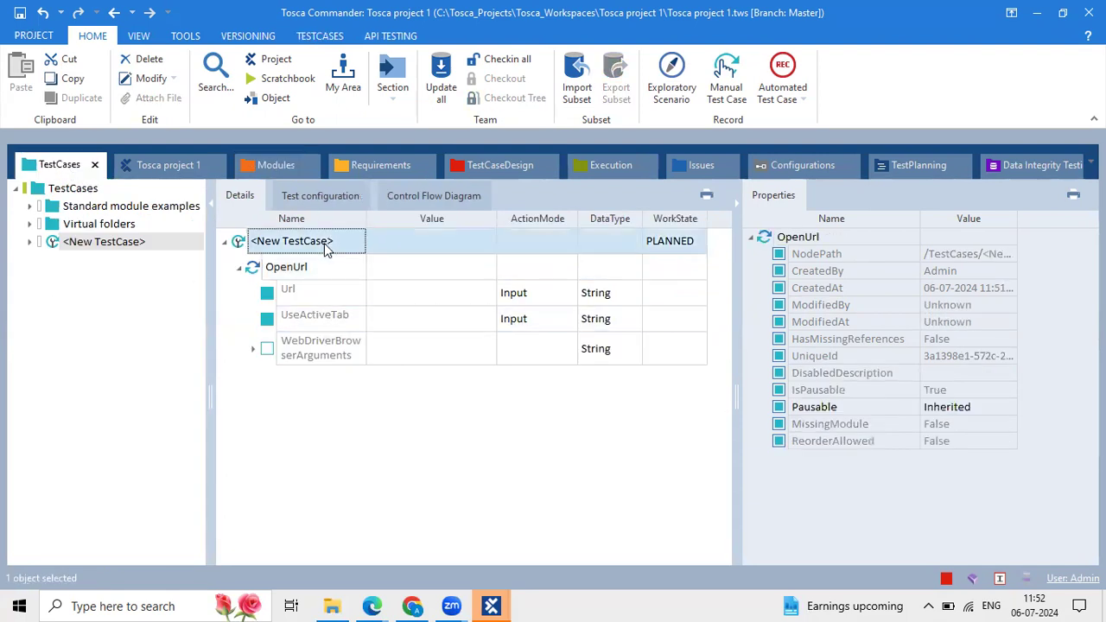
{"action": "left_click", "coordinate": [413, 295]}
{"action": "left_click_drag", "start_coordinate": [497, 219], "coordinate": [540, 220]}
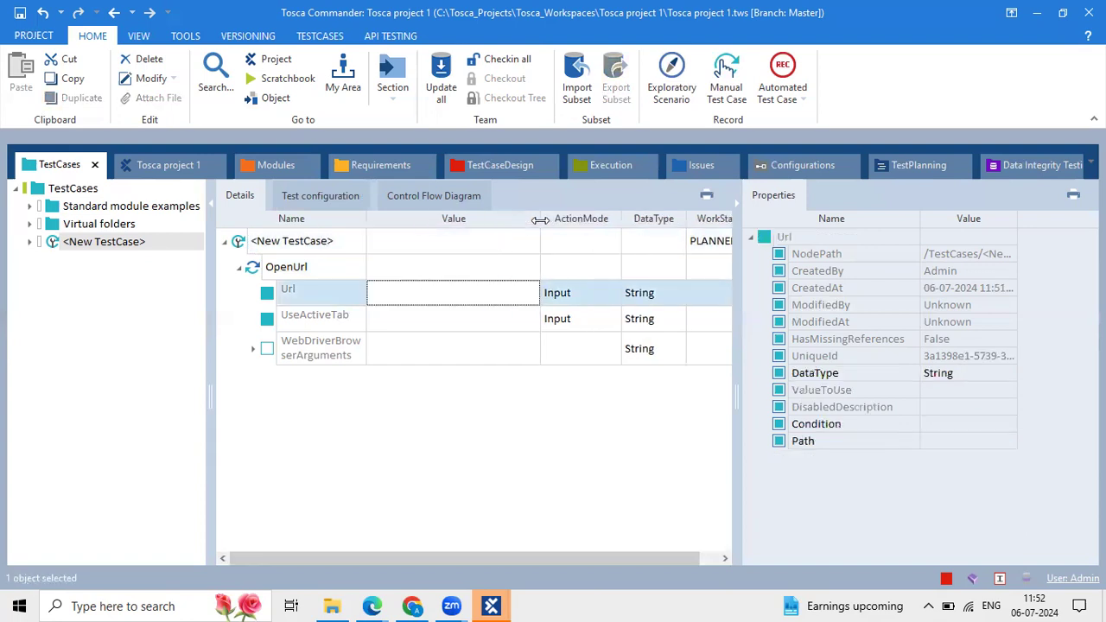
{"action": "left_click", "coordinate": [331, 252]}
{"action": "left_click", "coordinate": [420, 304]}
{"action": "left_click", "coordinate": [736, 204]}
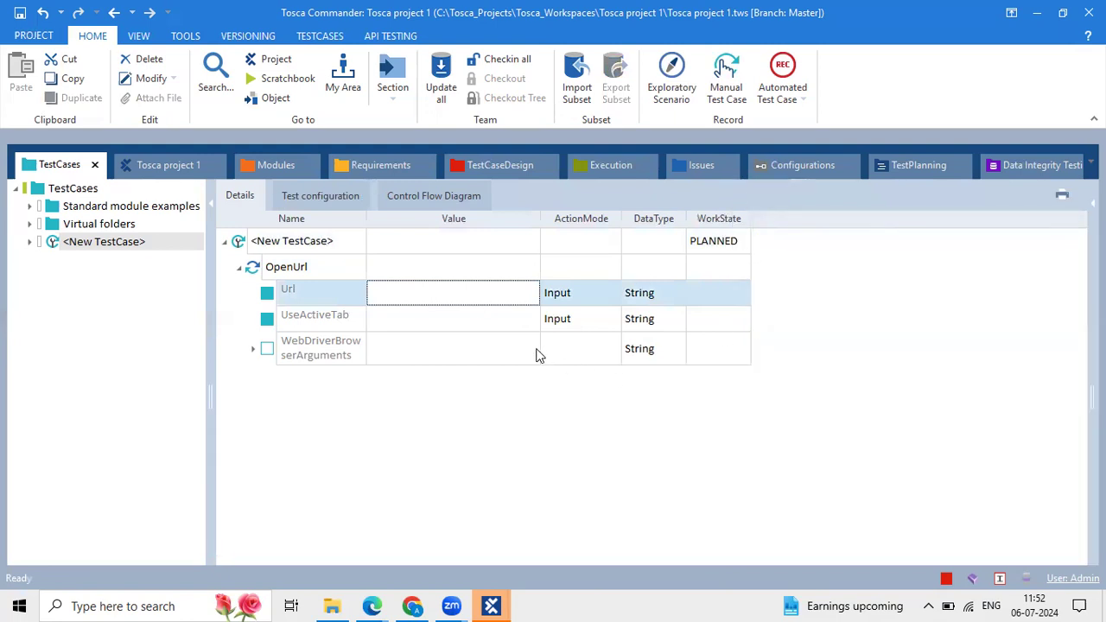
{"action": "left_click_drag", "start_coordinate": [540, 218], "coordinate": [563, 216]}
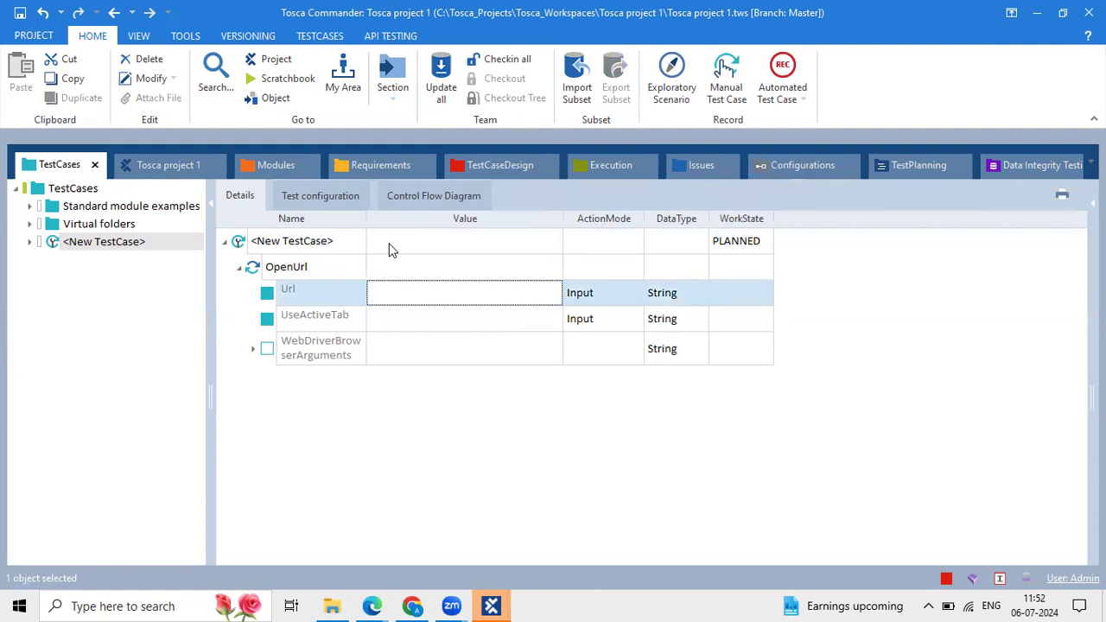
Start renaming <New TestCase> but keep its name, then focus the Url value field.
{"action": "left_click", "coordinate": [388, 249]}
{"action": "left_click", "coordinate": [337, 244]}
{"action": "left_click_drag", "start_coordinate": [337, 244], "coordinate": [219, 242]}
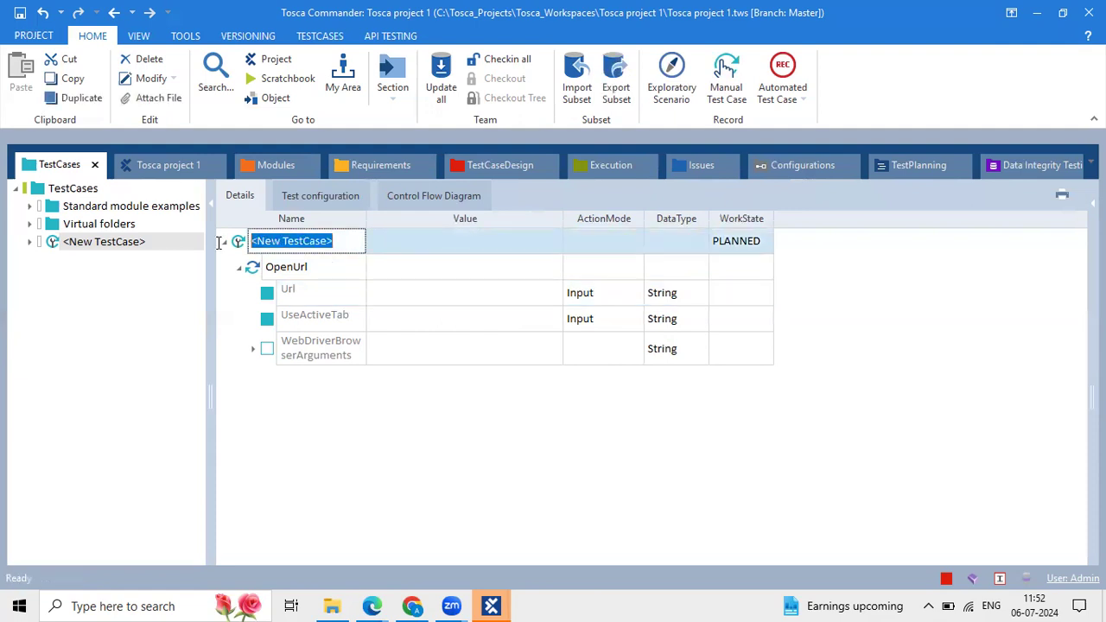
{"action": "left_click", "coordinate": [530, 288]}
{"action": "left_click", "coordinate": [412, 294]}
{"action": "left_click", "coordinate": [411, 324]}
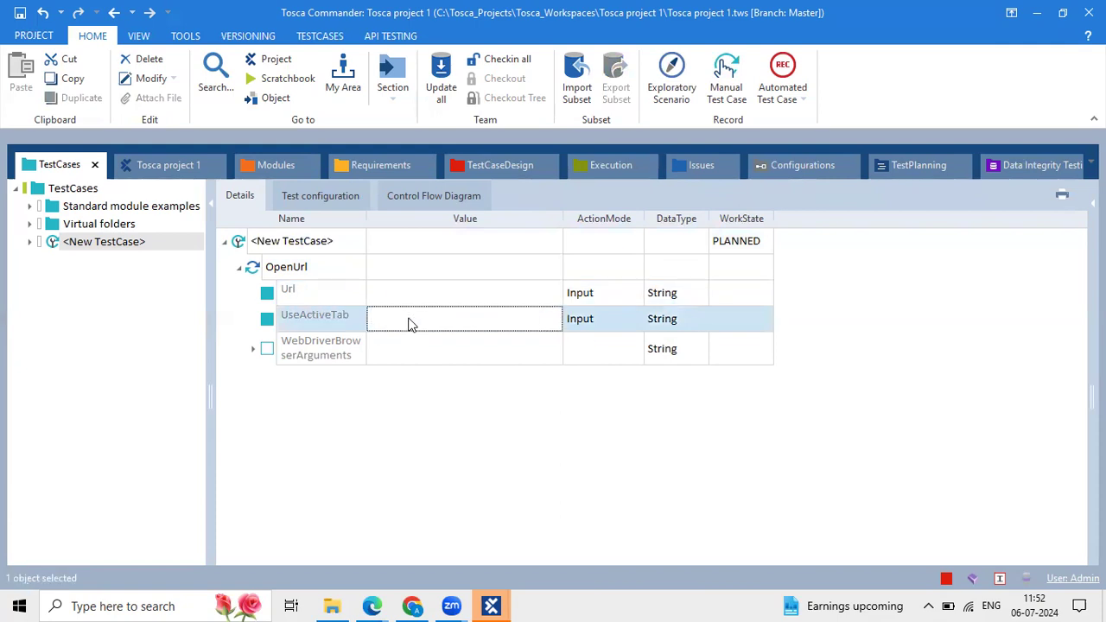
{"action": "left_click", "coordinate": [420, 292]}
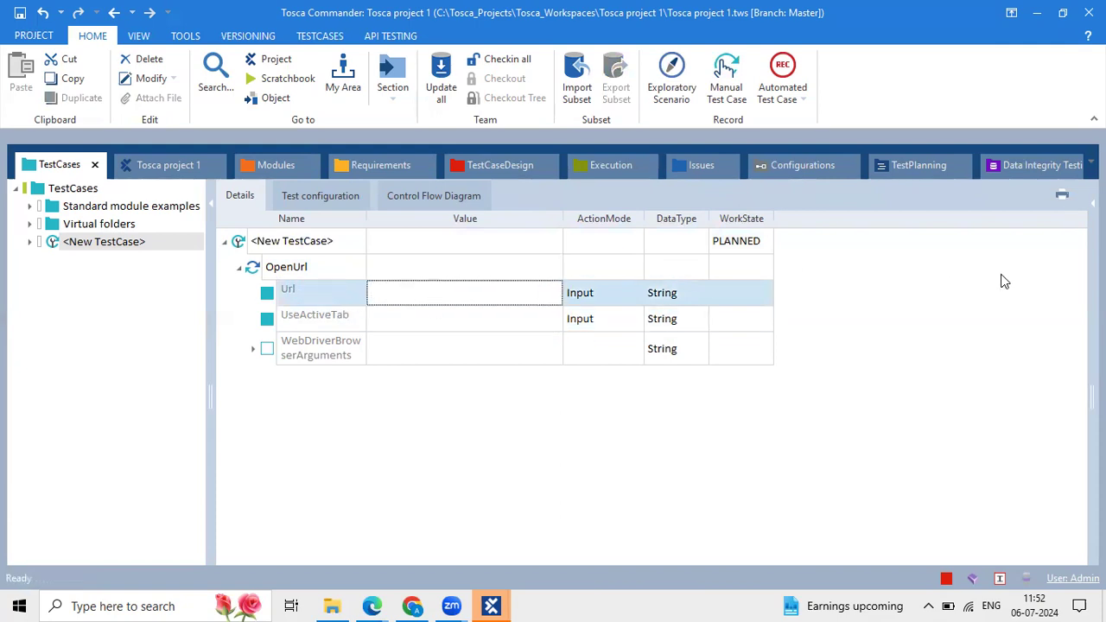
Dock the Properties panel beside the details and collapse the OpenUrl step.
{"action": "left_click", "coordinate": [1092, 203]}
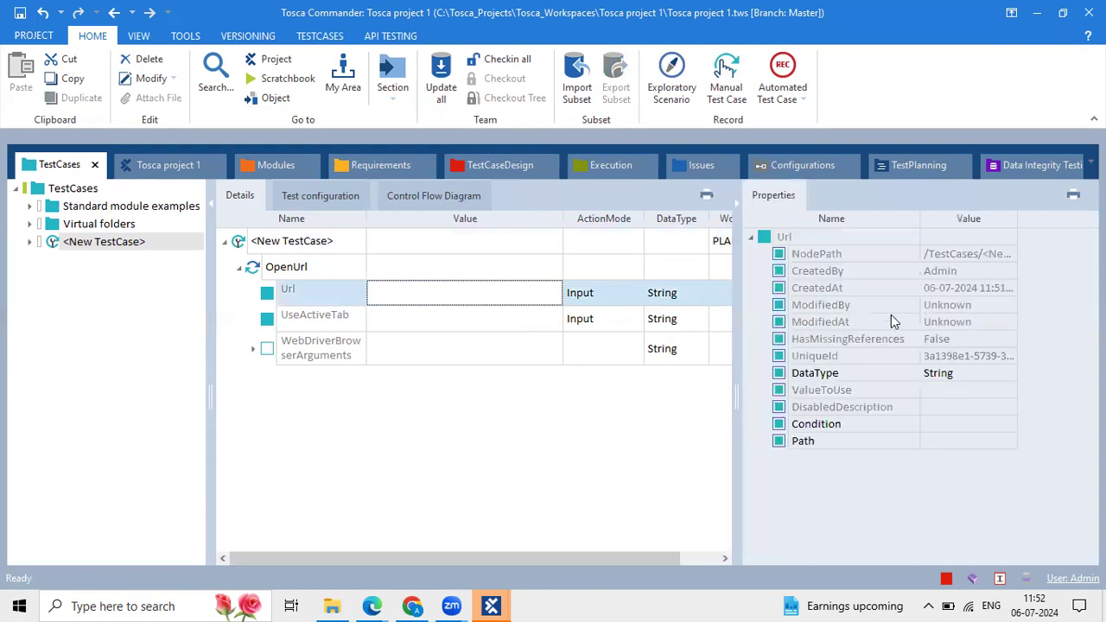
{"action": "left_click", "coordinate": [288, 244]}
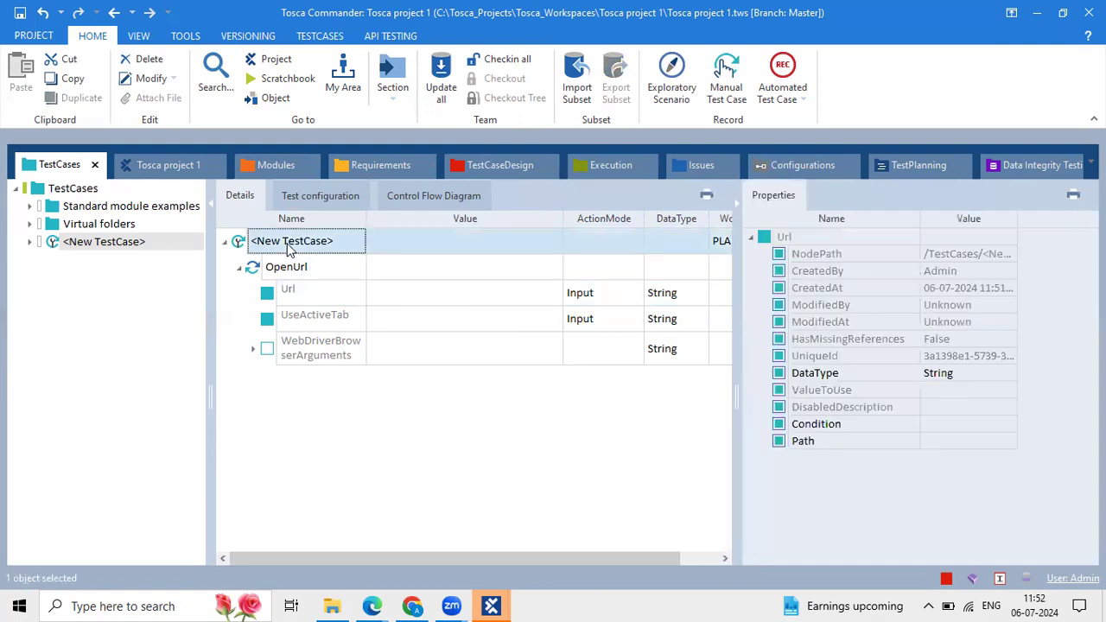
{"action": "left_click", "coordinate": [313, 302]}
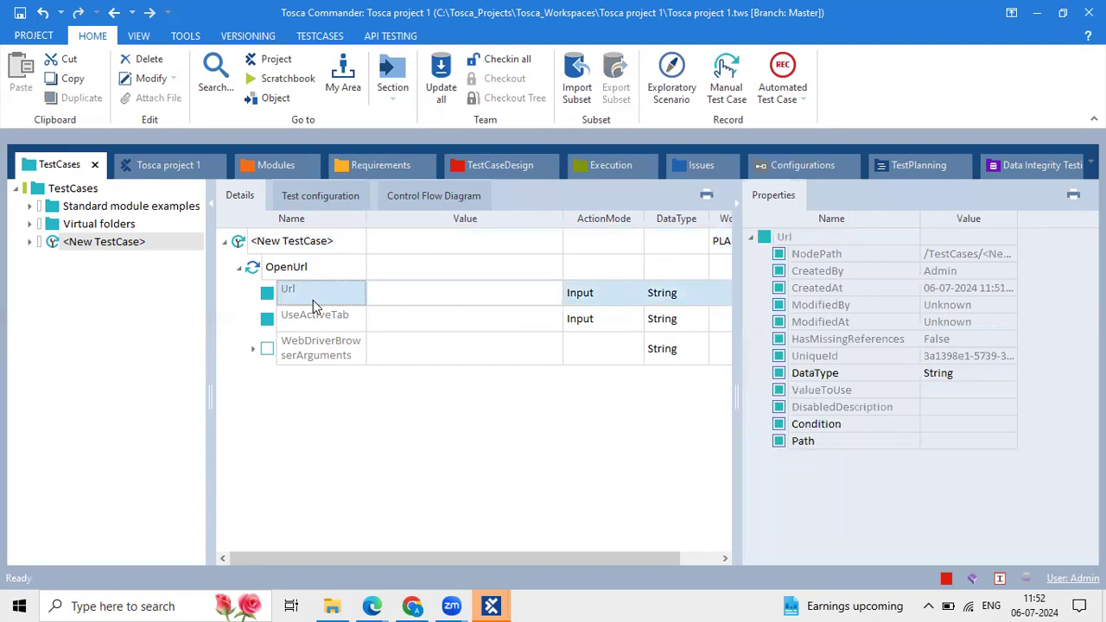
{"action": "left_click", "coordinate": [239, 267]}
{"action": "left_click", "coordinate": [329, 245]}
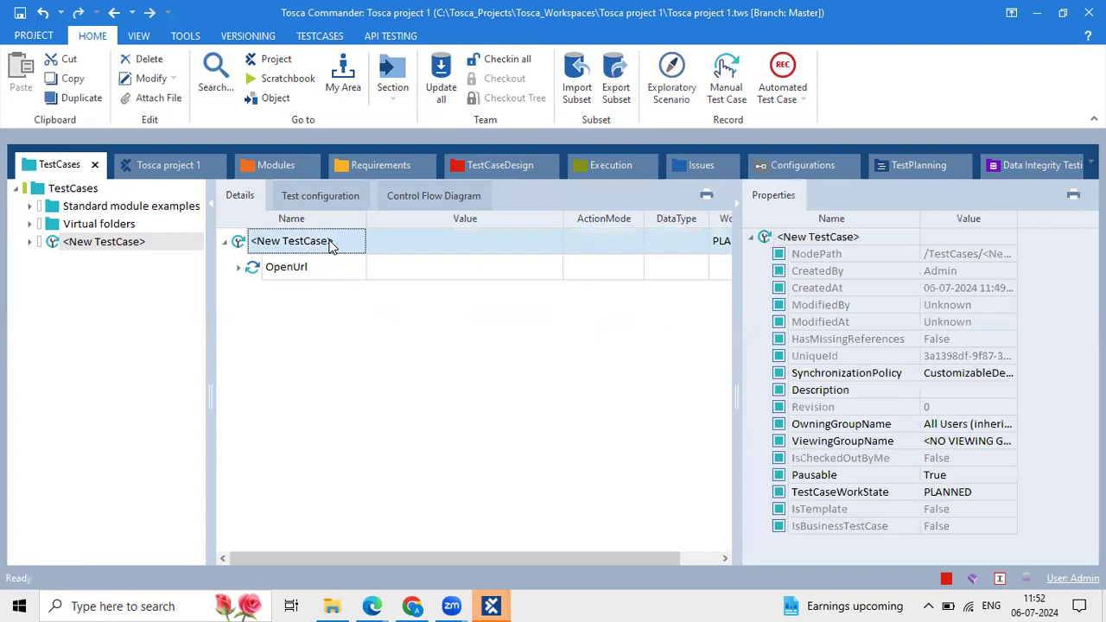
Re-expand OpenUrl to show its Url, UseActiveTab and WebDriverBrowserArguments parameters, values left blank.
{"action": "left_click", "coordinate": [350, 261]}
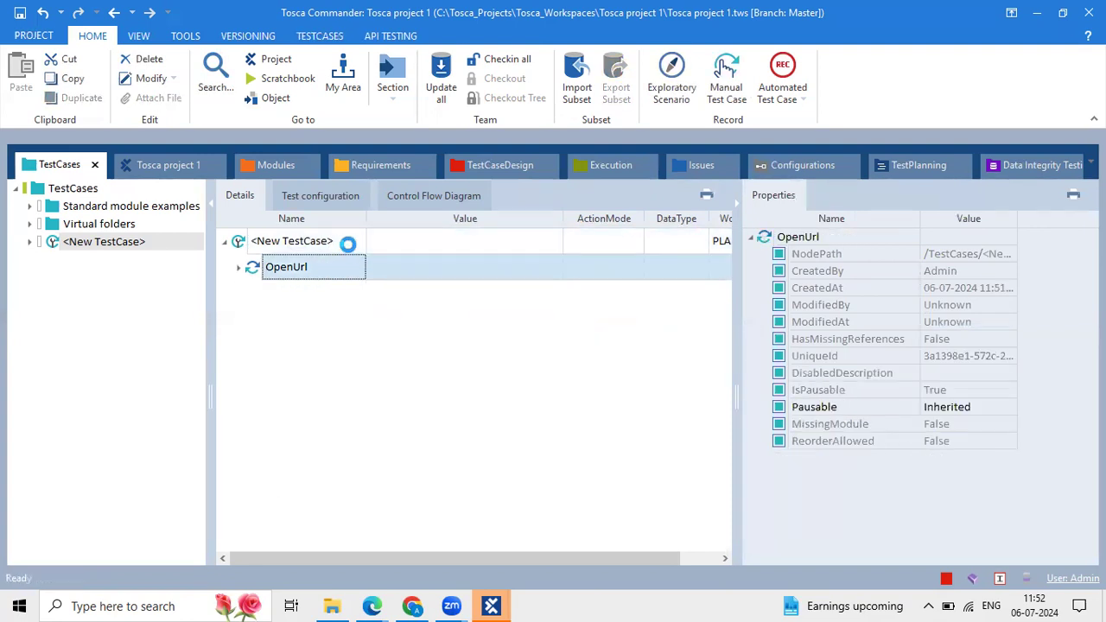
{"action": "left_click", "coordinate": [345, 241]}
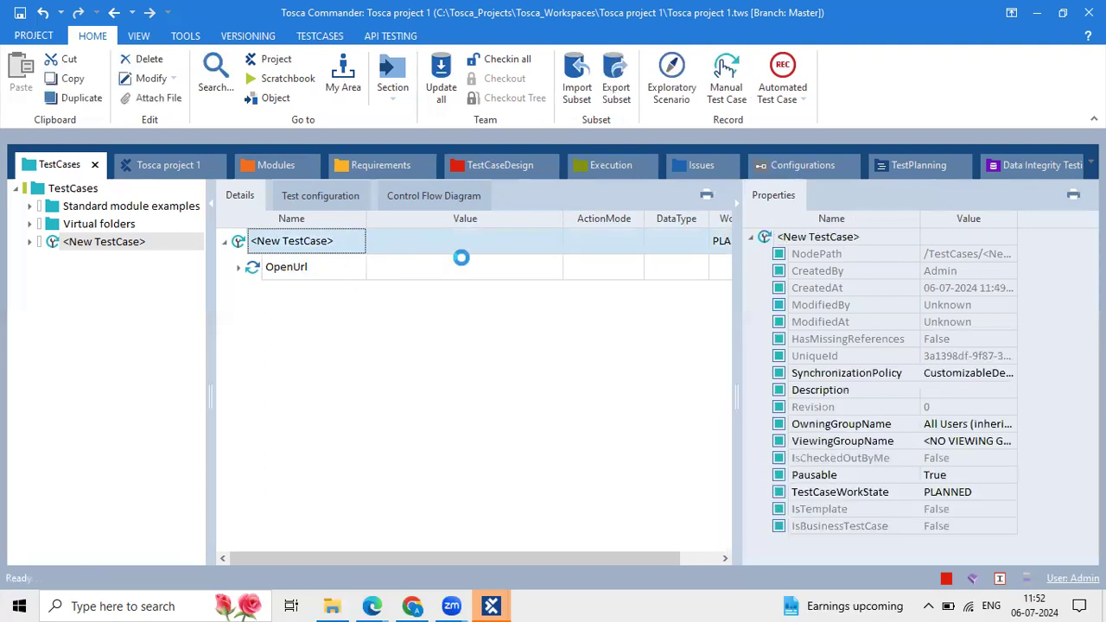
{"action": "left_click", "coordinate": [282, 258]}
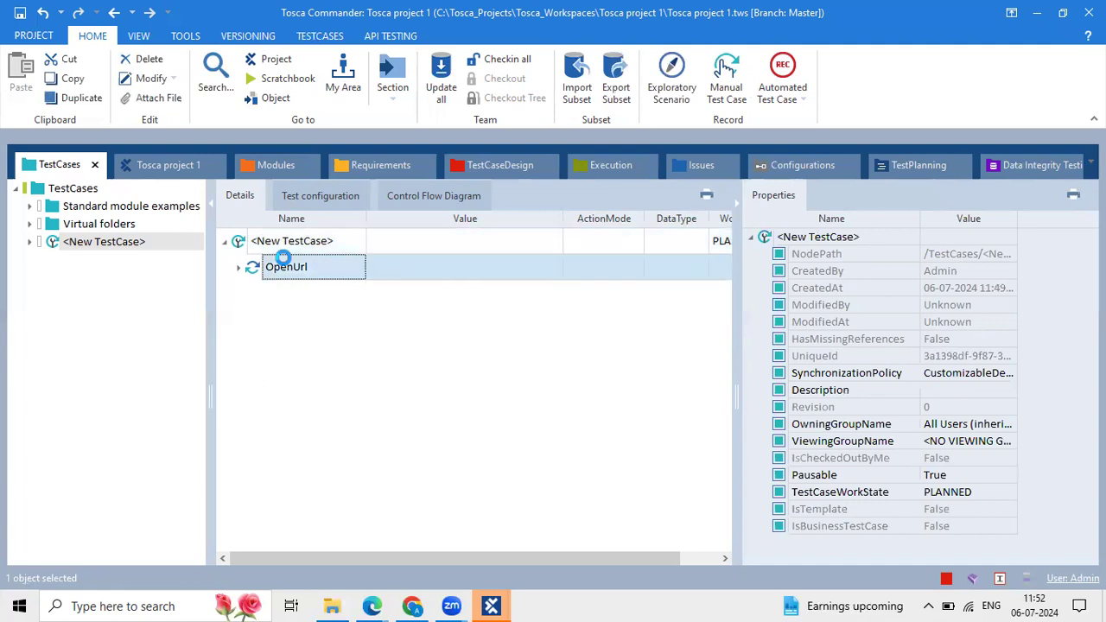
{"action": "left_click", "coordinate": [257, 244]}
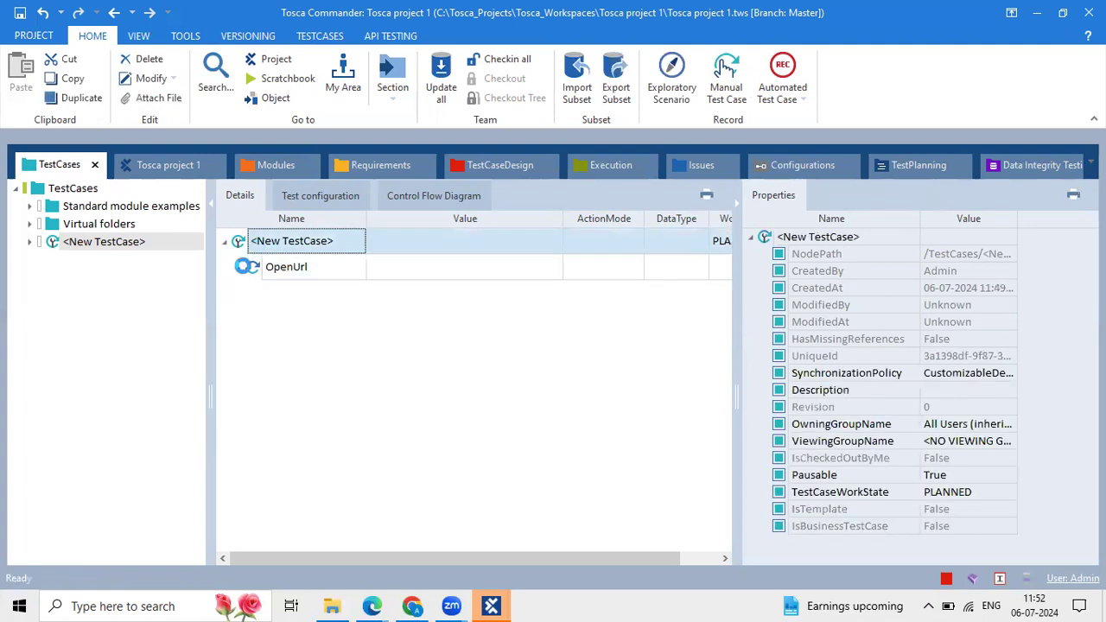
{"action": "left_click", "coordinate": [240, 266]}
{"action": "left_click", "coordinate": [338, 274]}
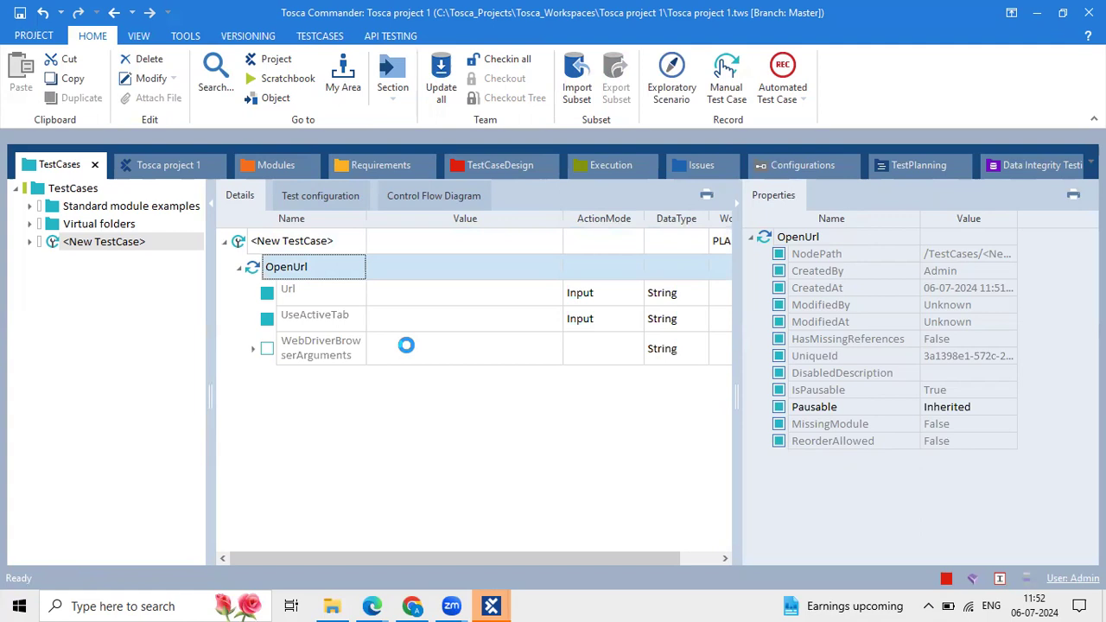
{"action": "left_click", "coordinate": [259, 246]}
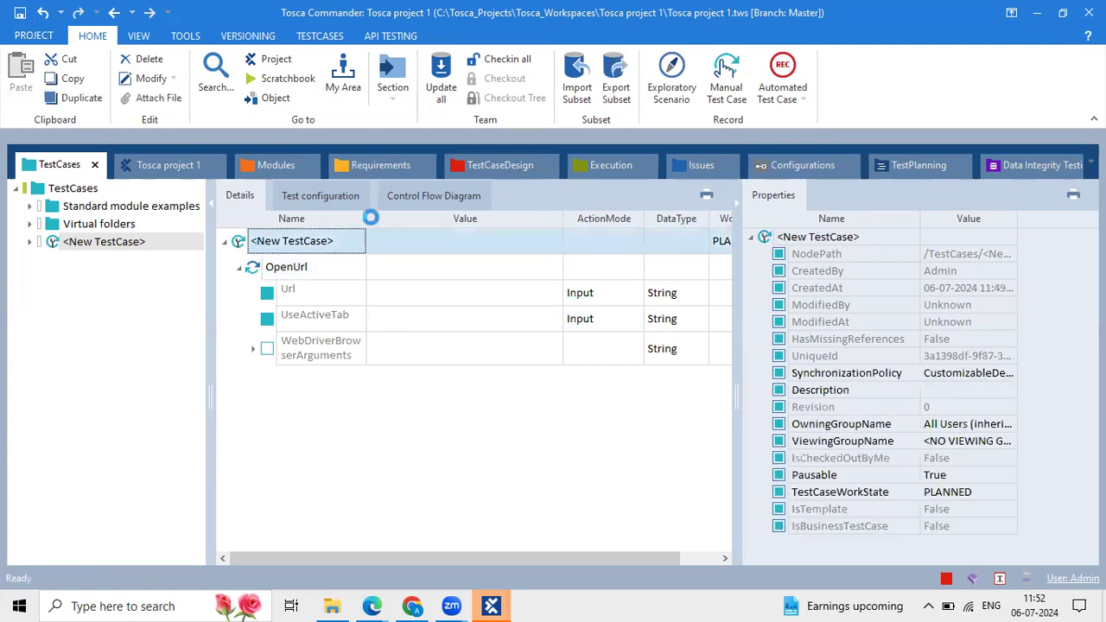
{"action": "left_click", "coordinate": [429, 293]}
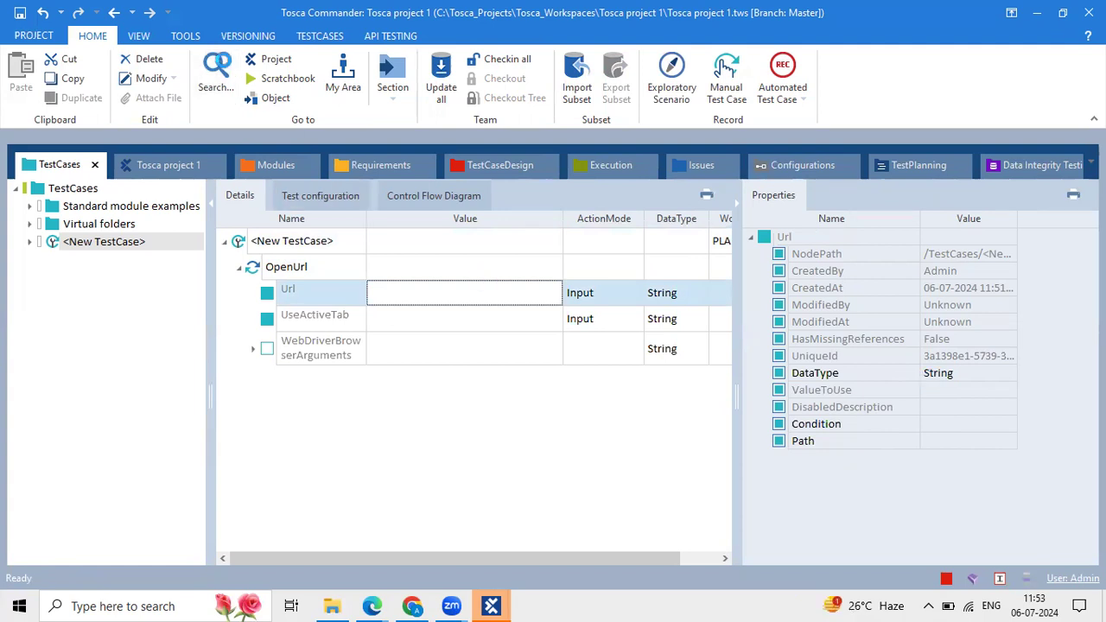
{"action": "left_click", "coordinate": [384, 238]}
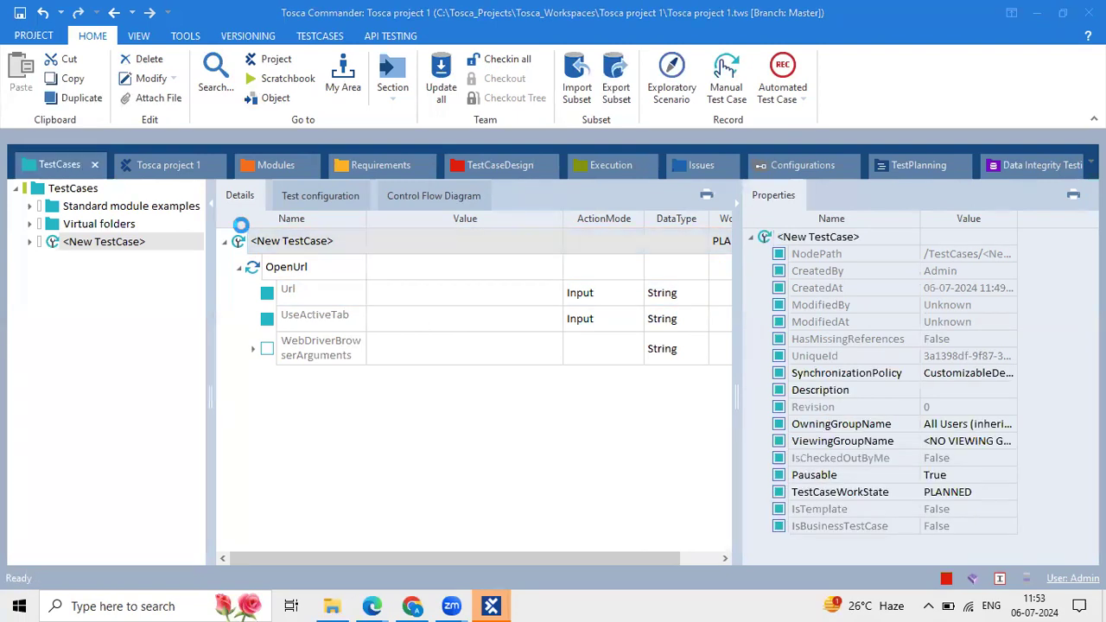
{"action": "left_click", "coordinate": [73, 246]}
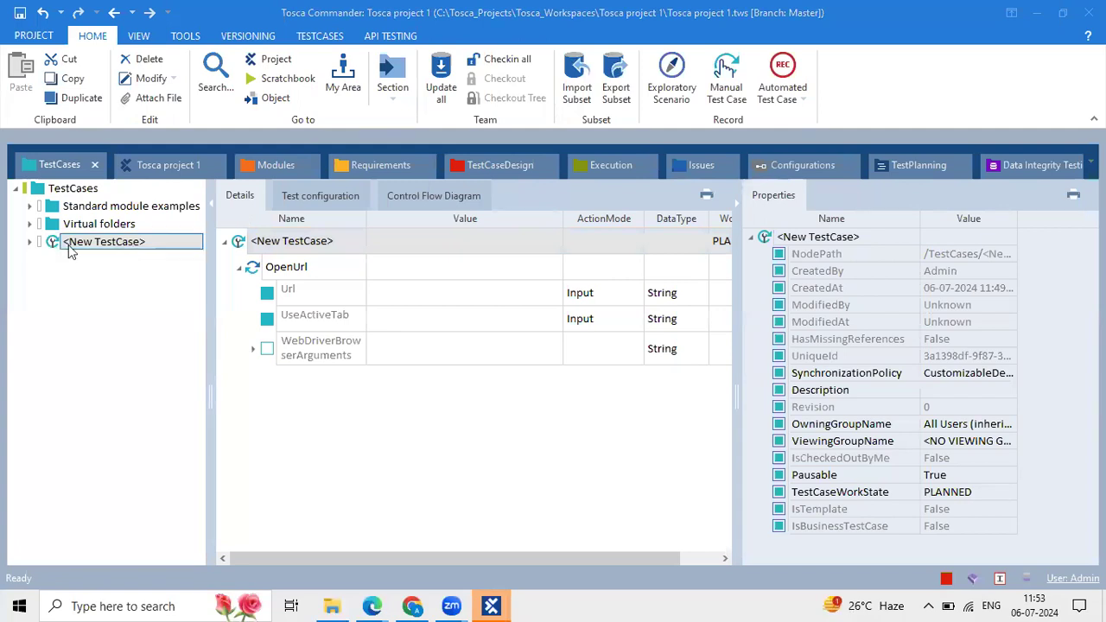
Create a second test case, <New TestCase>_1, in the TestCases folder.
{"action": "left_click", "coordinate": [73, 188]}
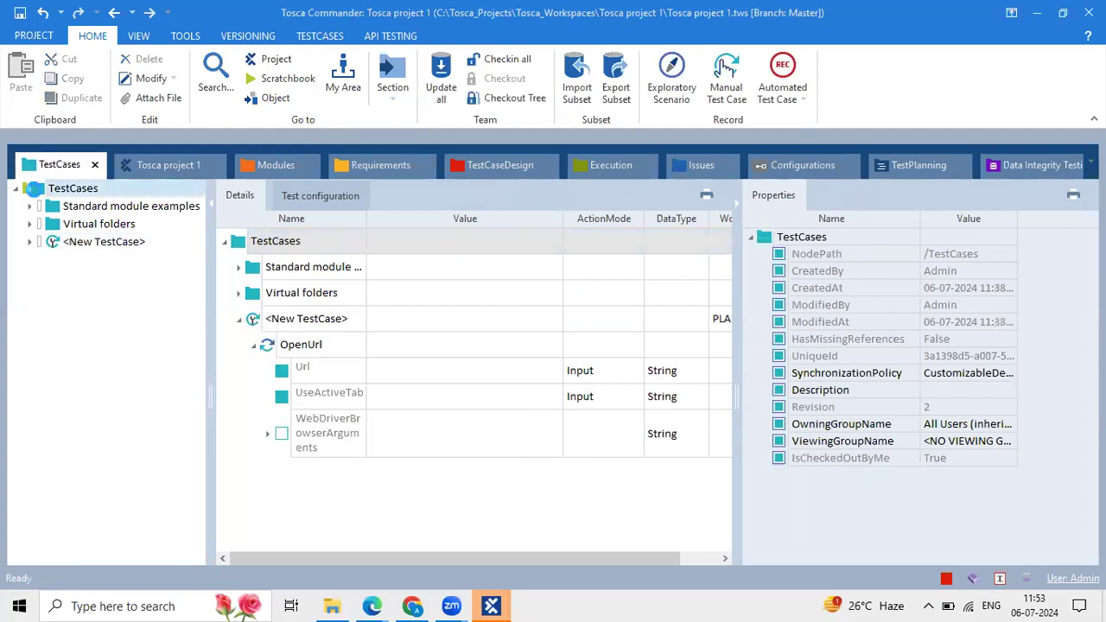
{"action": "right_click", "coordinate": [72, 190]}
{"action": "left_click", "coordinate": [112, 147]}
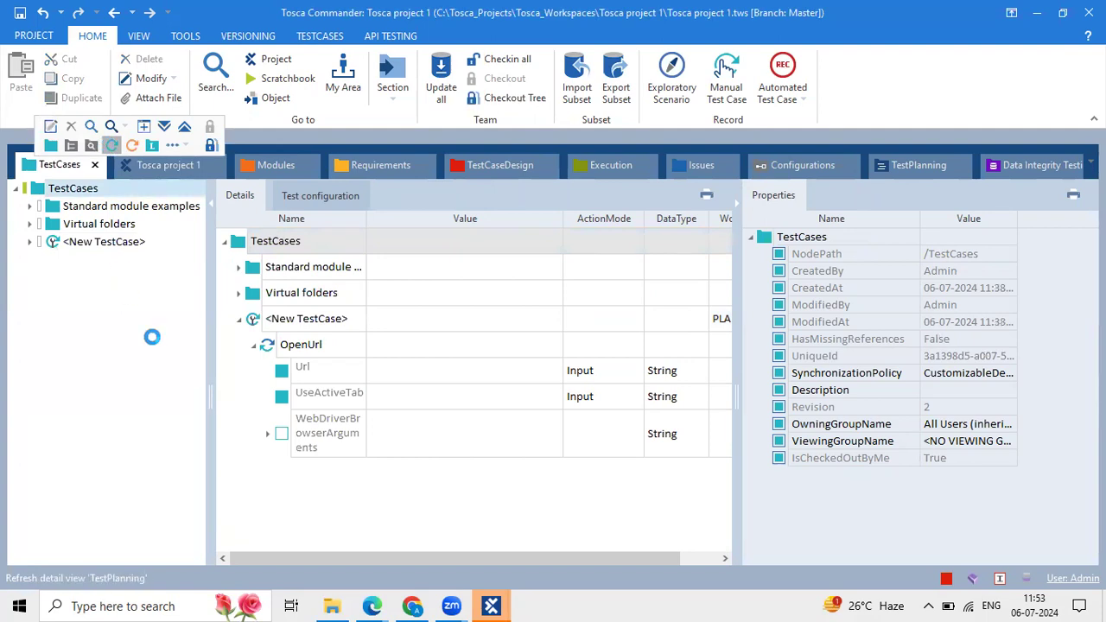
{"action": "left_click", "coordinate": [99, 242]}
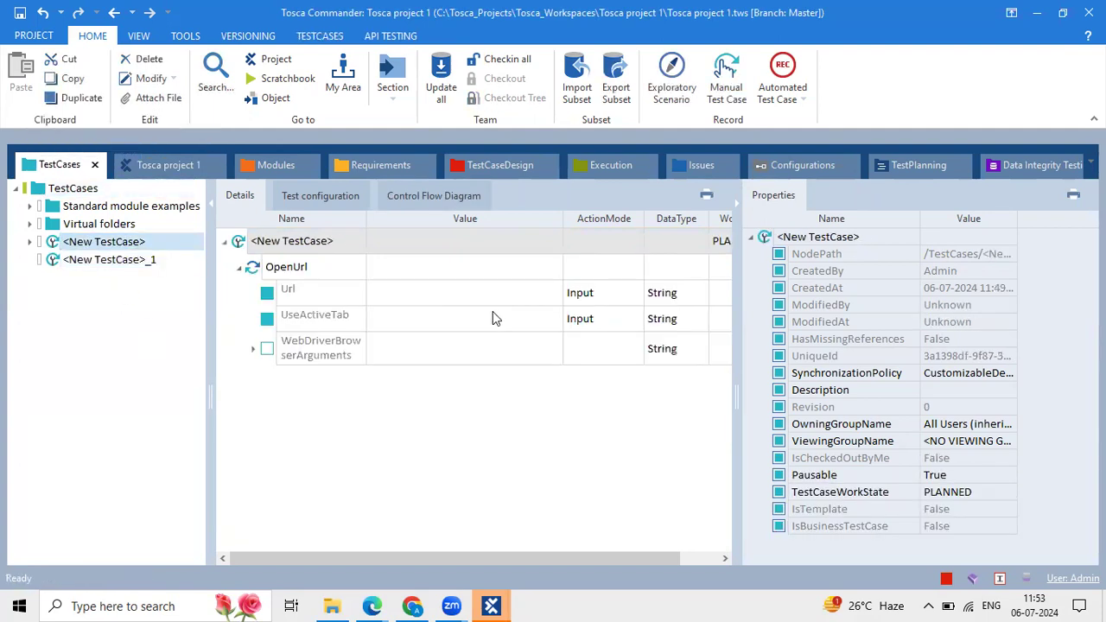
Paste OpenUrl copies into <New TestCase> so it holds six OpenUrl steps.
{"action": "left_click", "coordinate": [388, 299]}
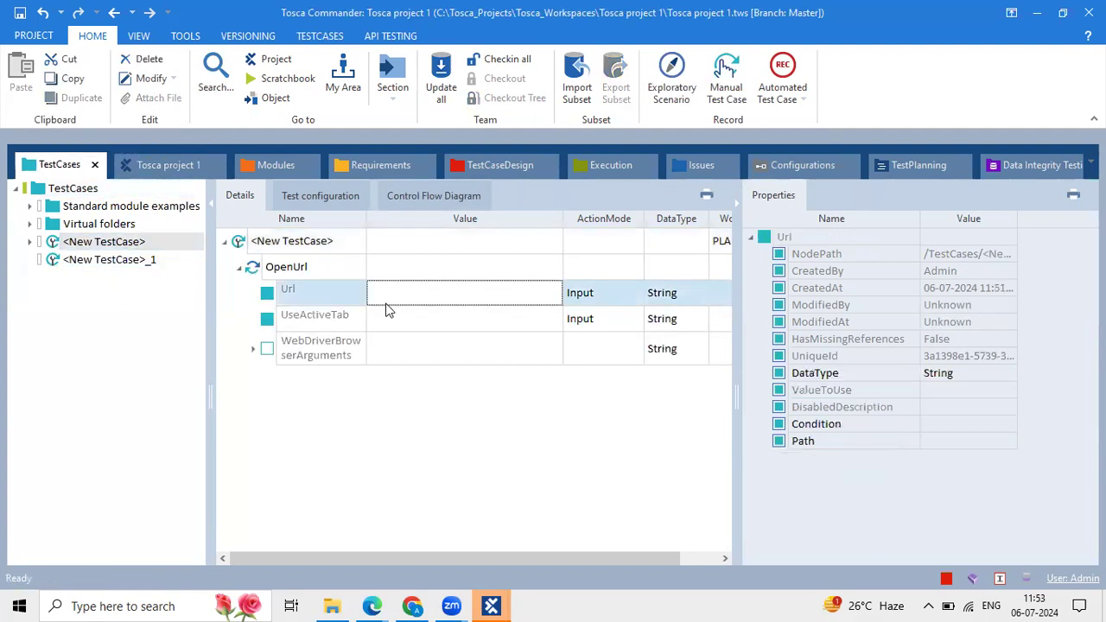
{"action": "left_click", "coordinate": [268, 266]}
{"action": "left_click", "coordinate": [268, 235]}
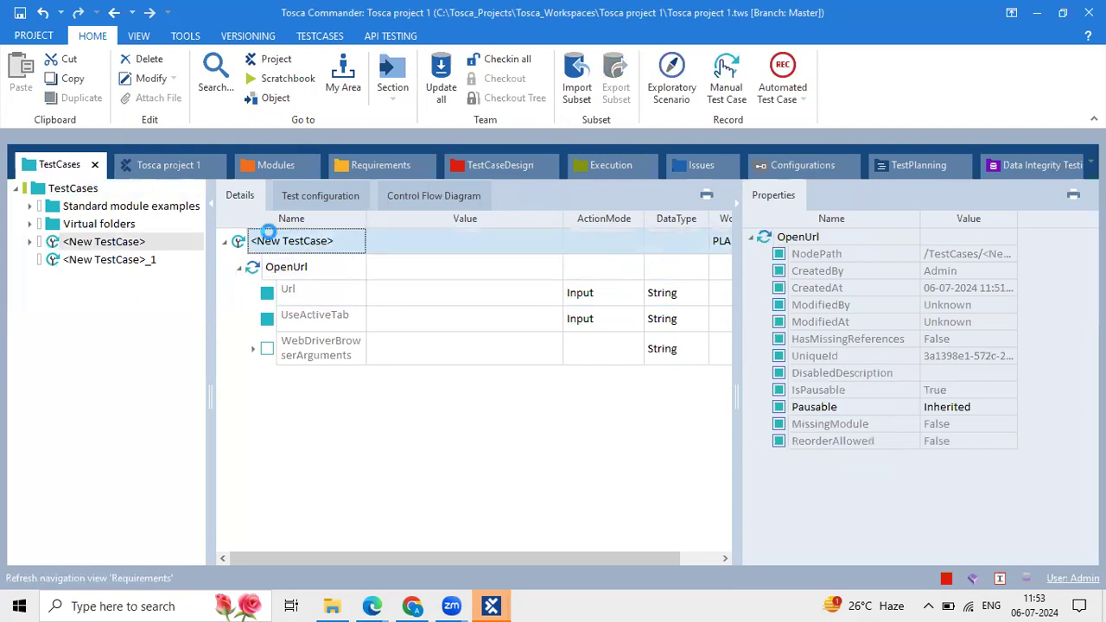
{"action": "key", "text": "ctrl+v"}
{"action": "key", "text": "ctrl+v"}
{"action": "key", "text": "ctrl+v"}
{"action": "key", "text": "ctrl+v"}
{"action": "key", "text": "ctrl+v"}
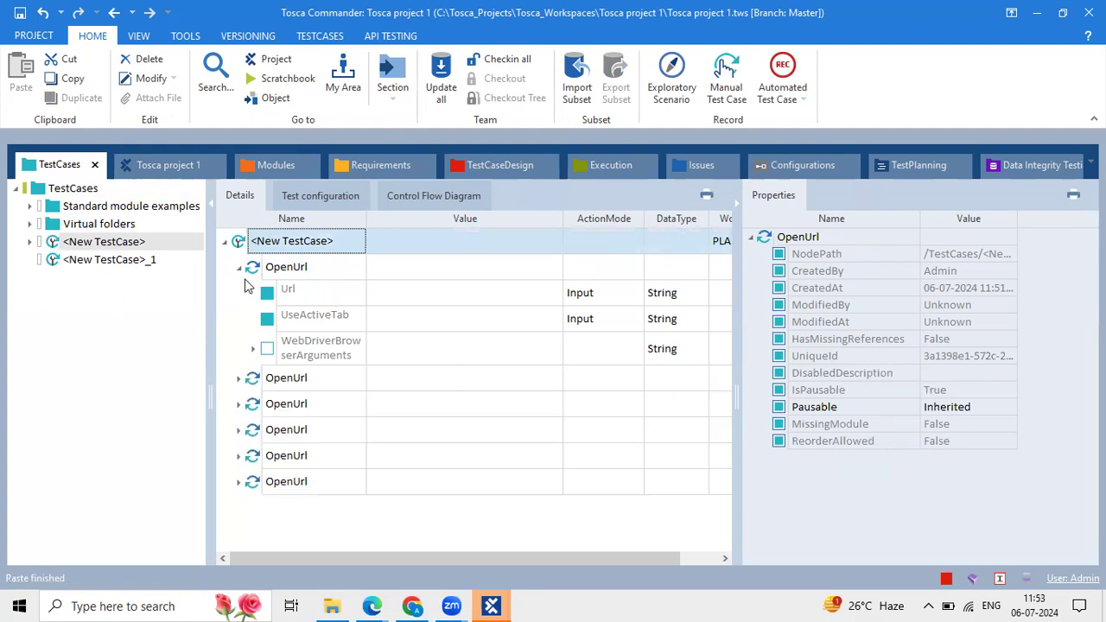
{"action": "left_click", "coordinate": [240, 270]}
Expand the fourth OpenUrl step, inspect its Url and UseActiveTab cells, and reveal the WorkState column.
{"action": "left_click", "coordinate": [352, 354]}
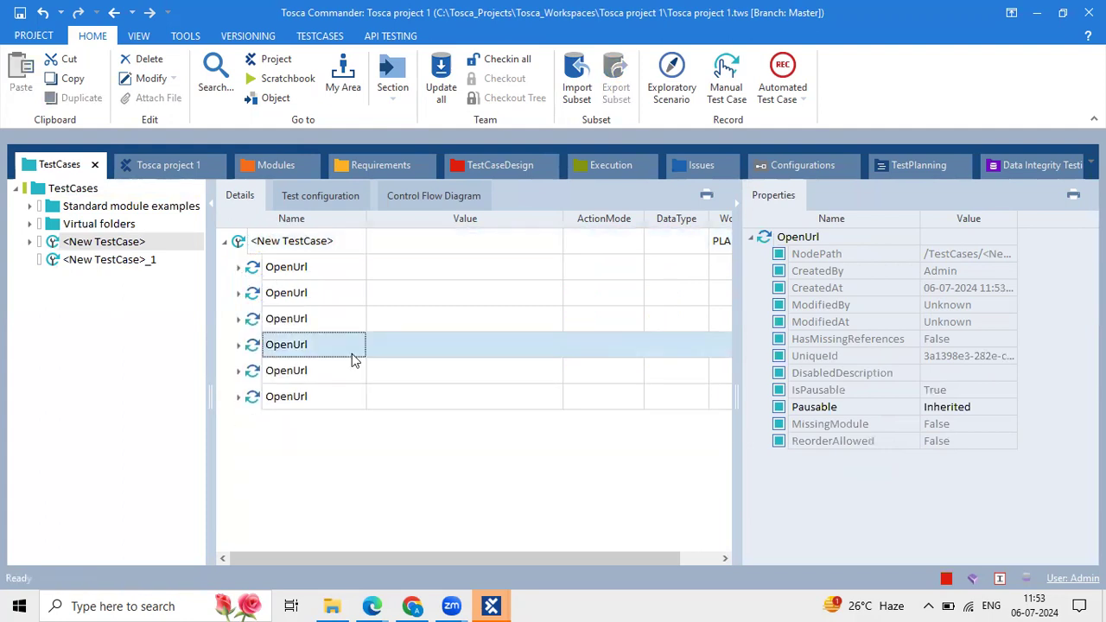
{"action": "left_click", "coordinate": [238, 345]}
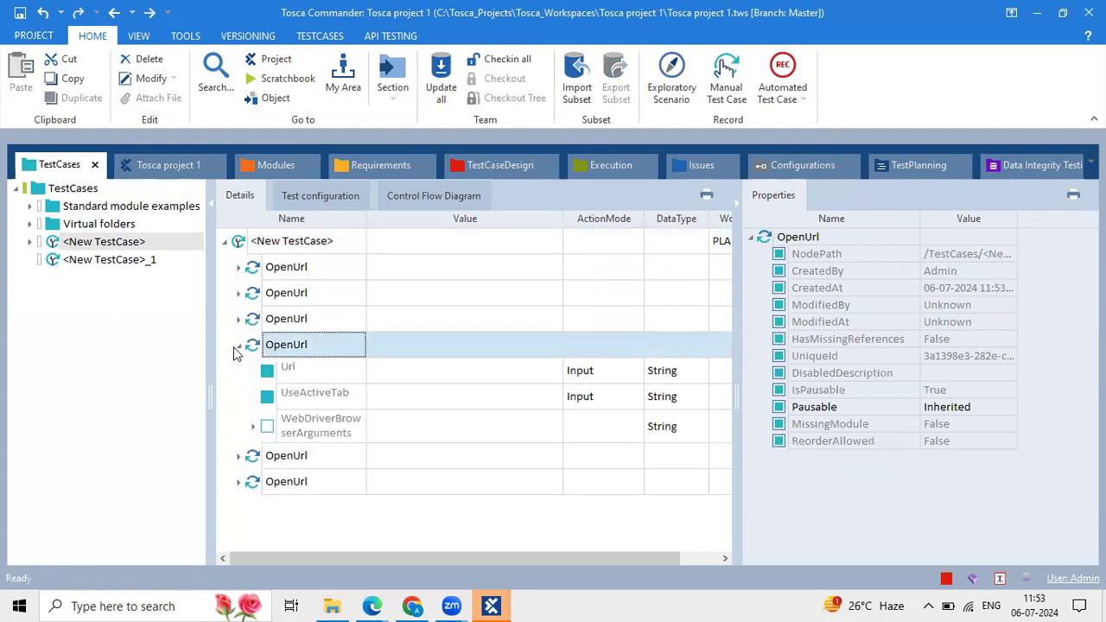
{"action": "left_click", "coordinate": [977, 302]}
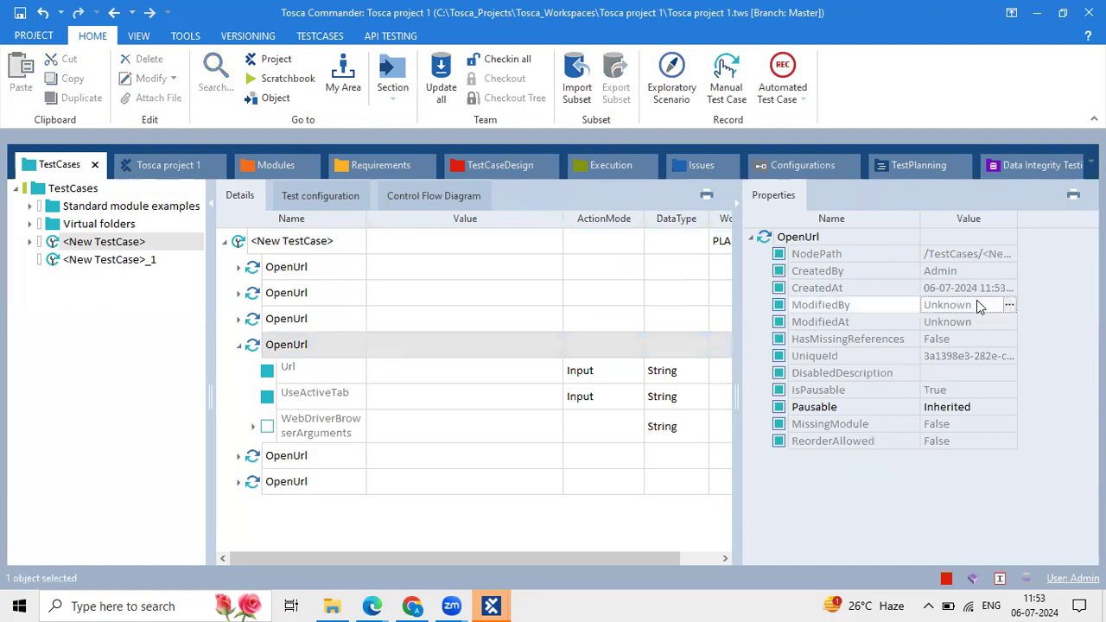
{"action": "left_click", "coordinate": [413, 376]}
{"action": "left_click", "coordinate": [439, 394], "text": "shift"}
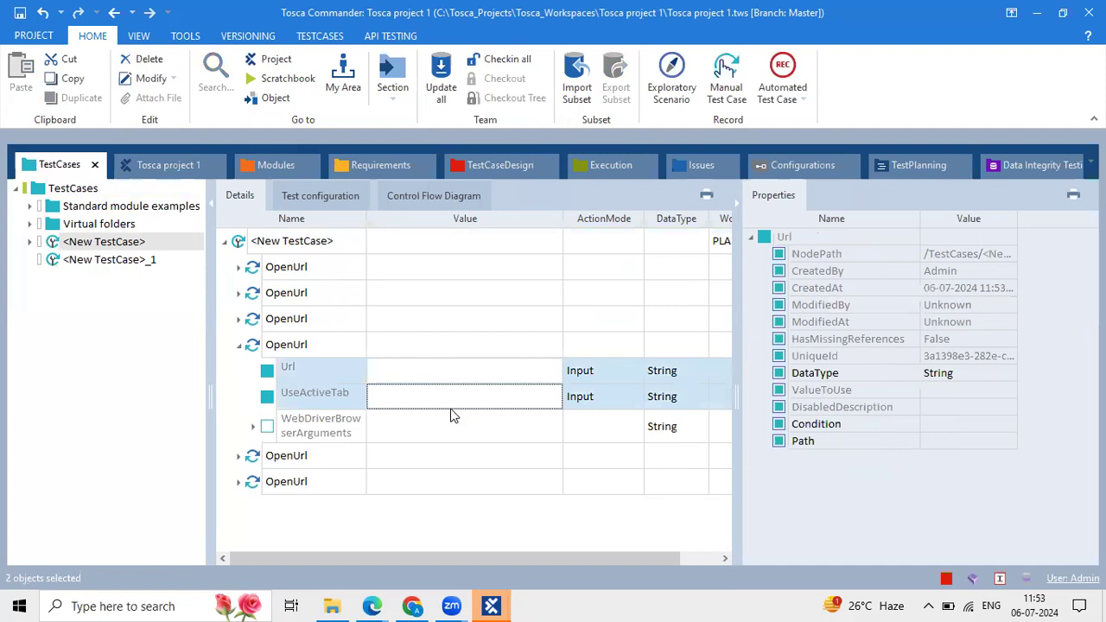
{"action": "left_click", "coordinate": [403, 348]}
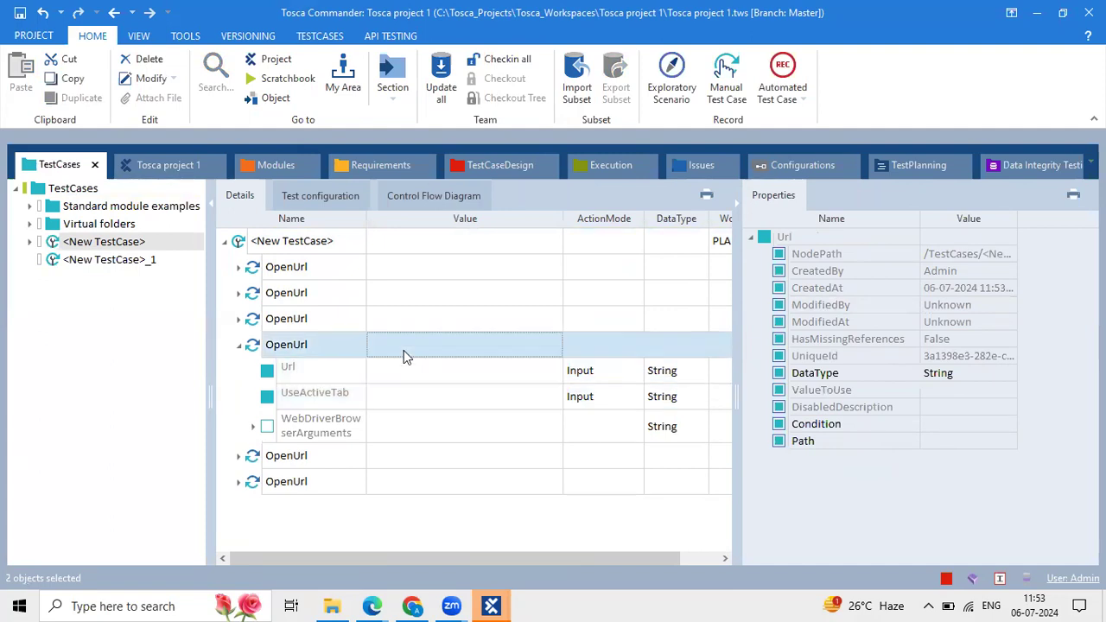
{"action": "left_click", "coordinate": [450, 417], "text": "shift"}
{"action": "left_click", "coordinate": [455, 393]}
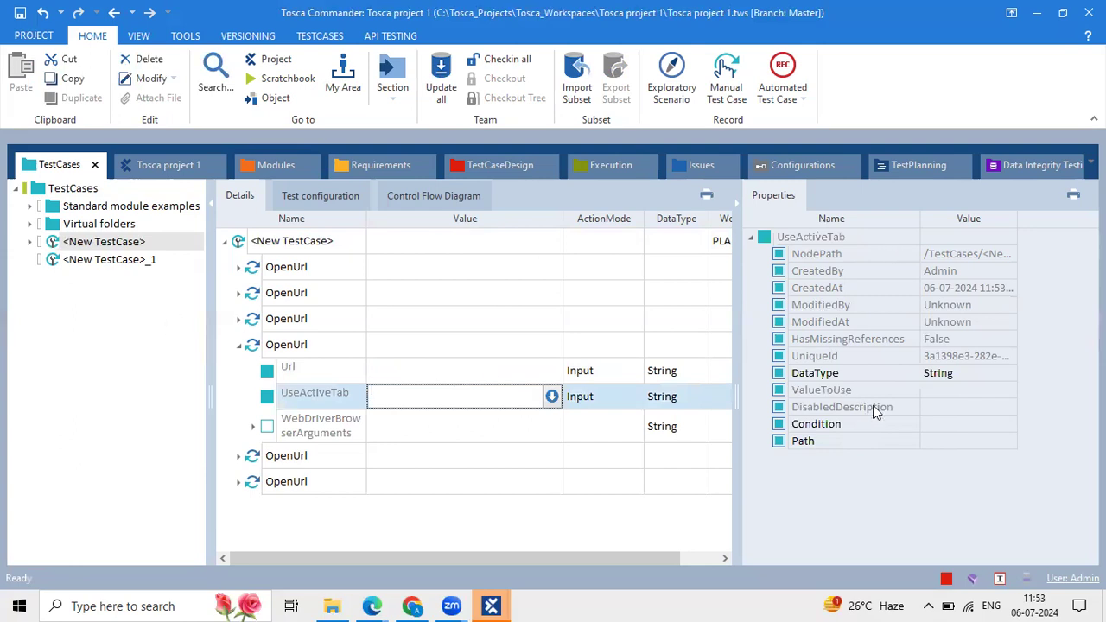
{"action": "left_click", "coordinate": [404, 370]}
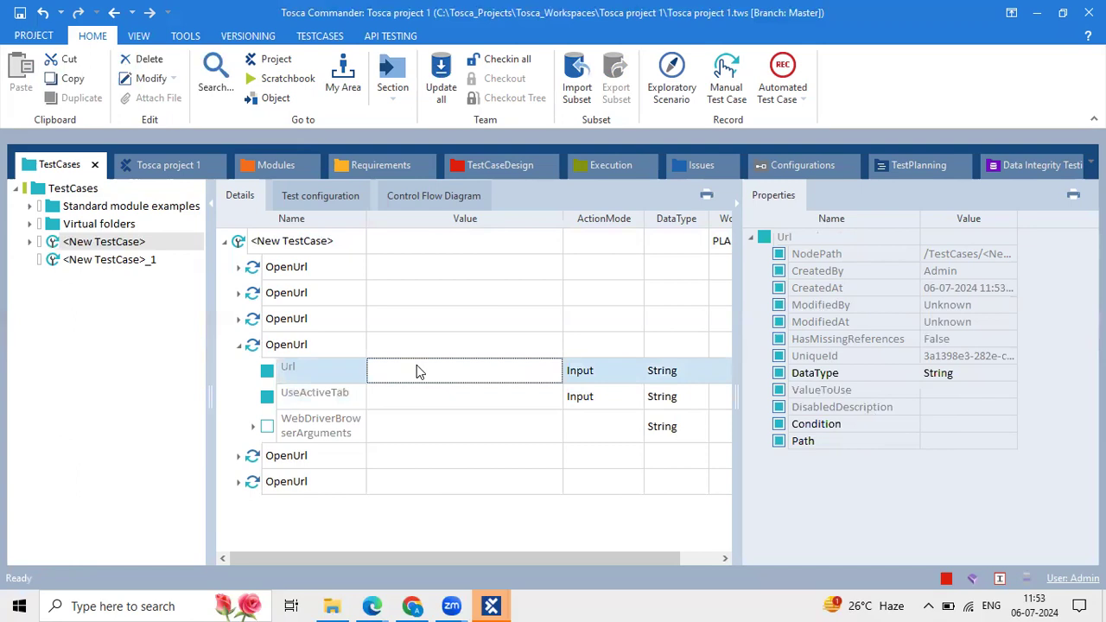
{"action": "left_click_drag", "start_coordinate": [737, 298], "coordinate": [809, 297]}
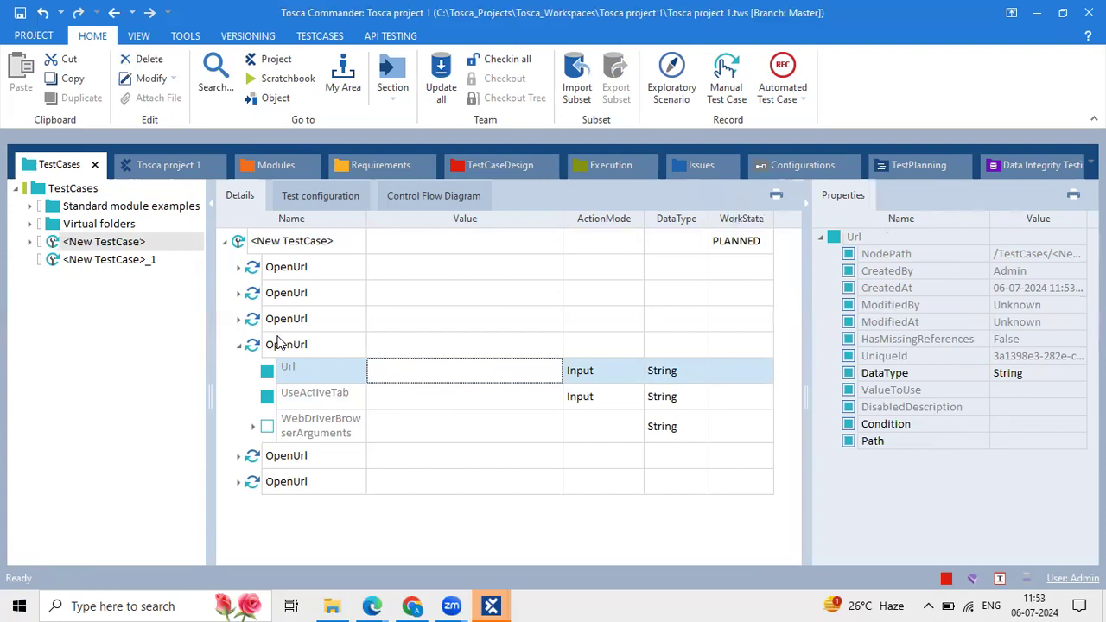
{"action": "left_click", "coordinate": [242, 353]}
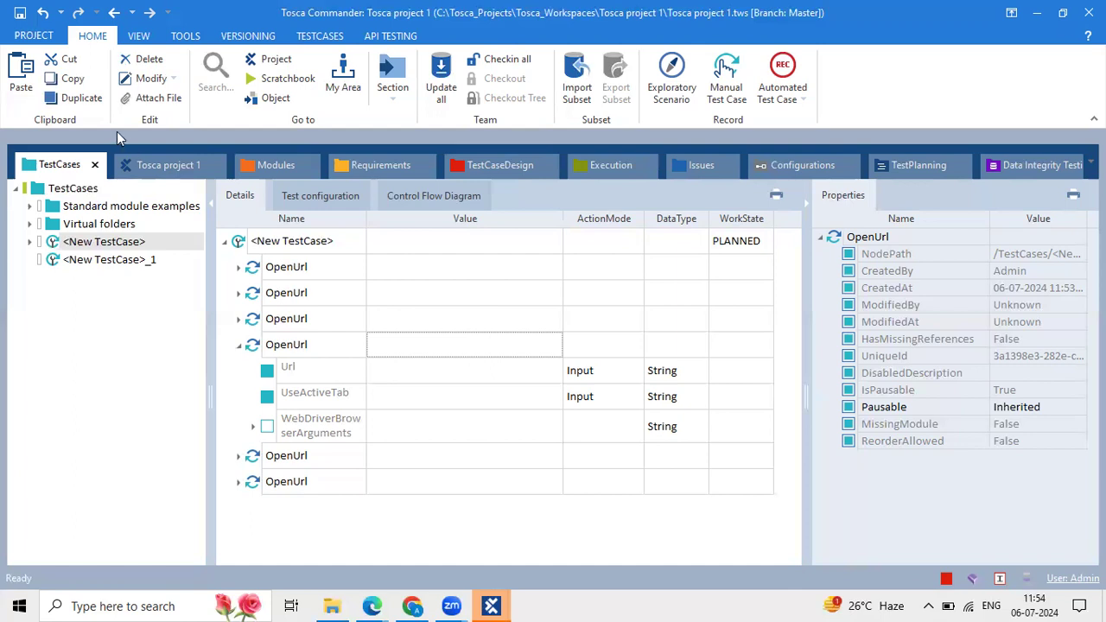
{"action": "left_click", "coordinate": [576, 92]}
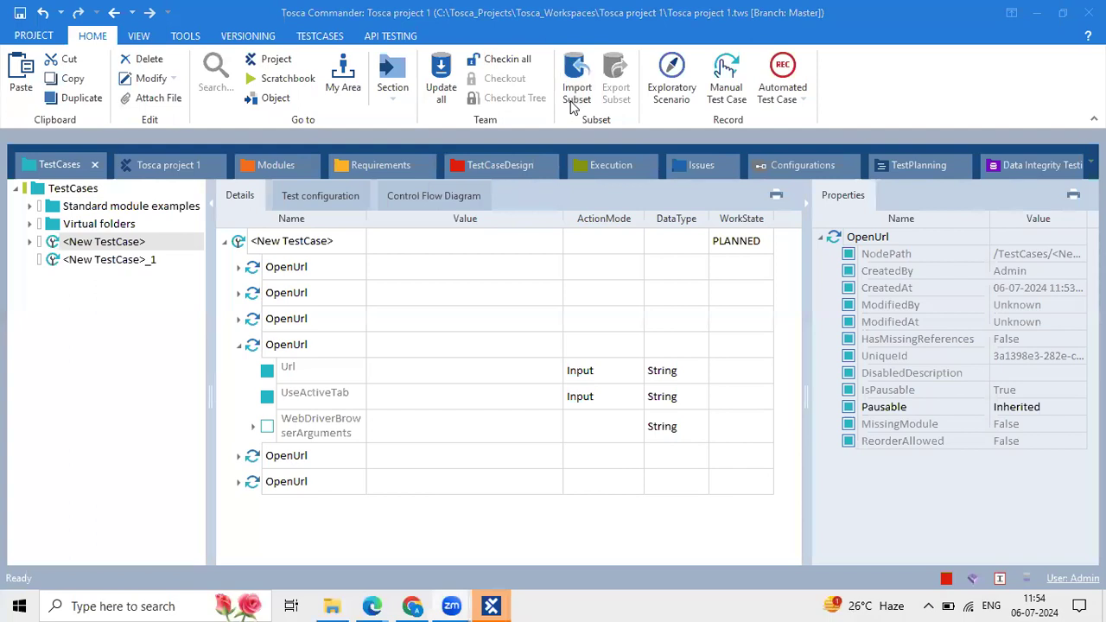
{"action": "left_click", "coordinate": [300, 328]}
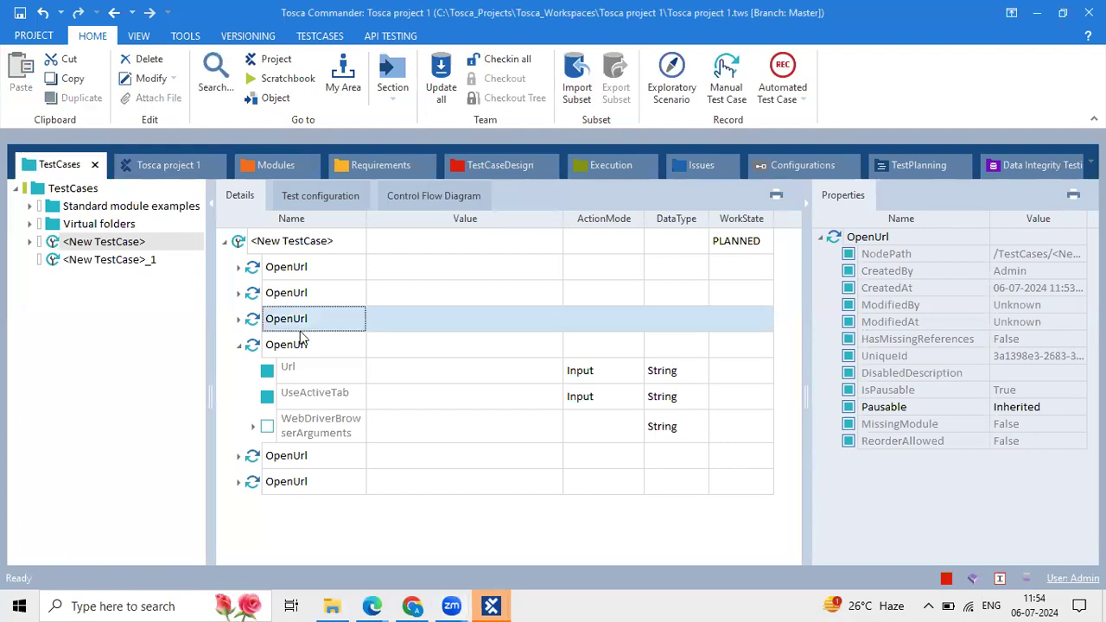
{"action": "left_click", "coordinate": [240, 349]}
{"action": "left_click", "coordinate": [239, 349]}
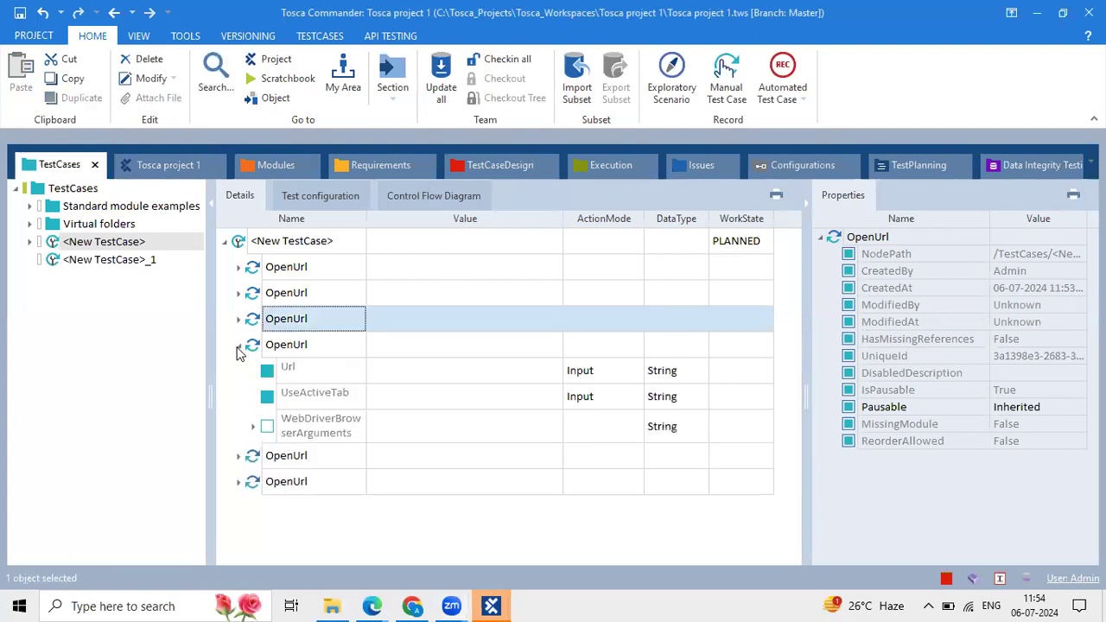
{"action": "left_click", "coordinate": [240, 349]}
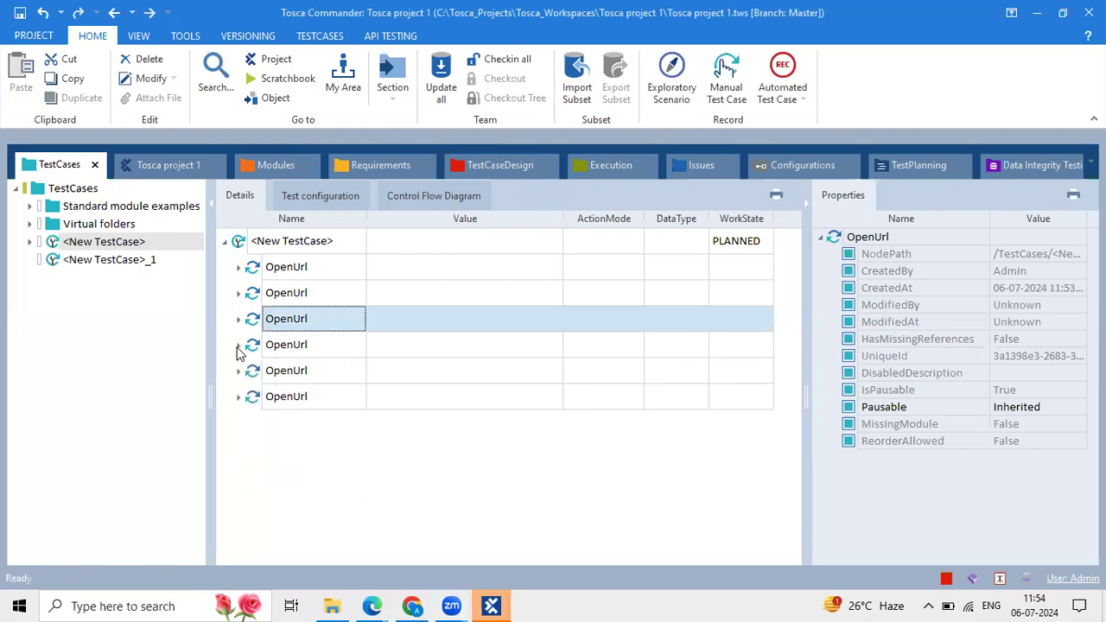
{"action": "left_click", "coordinate": [240, 349]}
{"action": "left_click", "coordinate": [437, 365]}
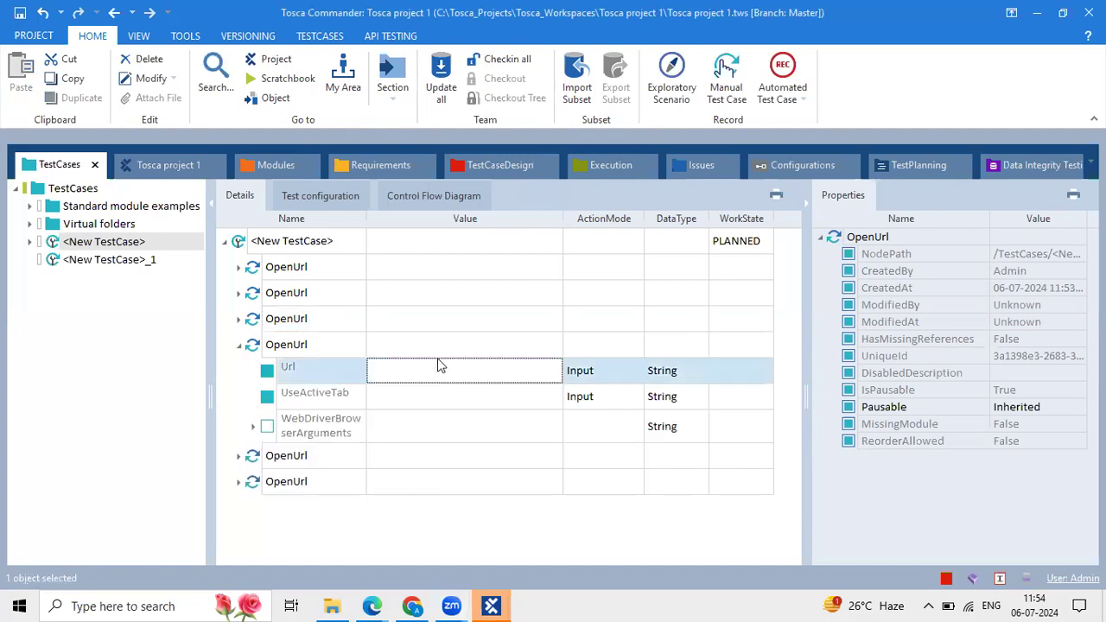
{"action": "left_click", "coordinate": [387, 345]}
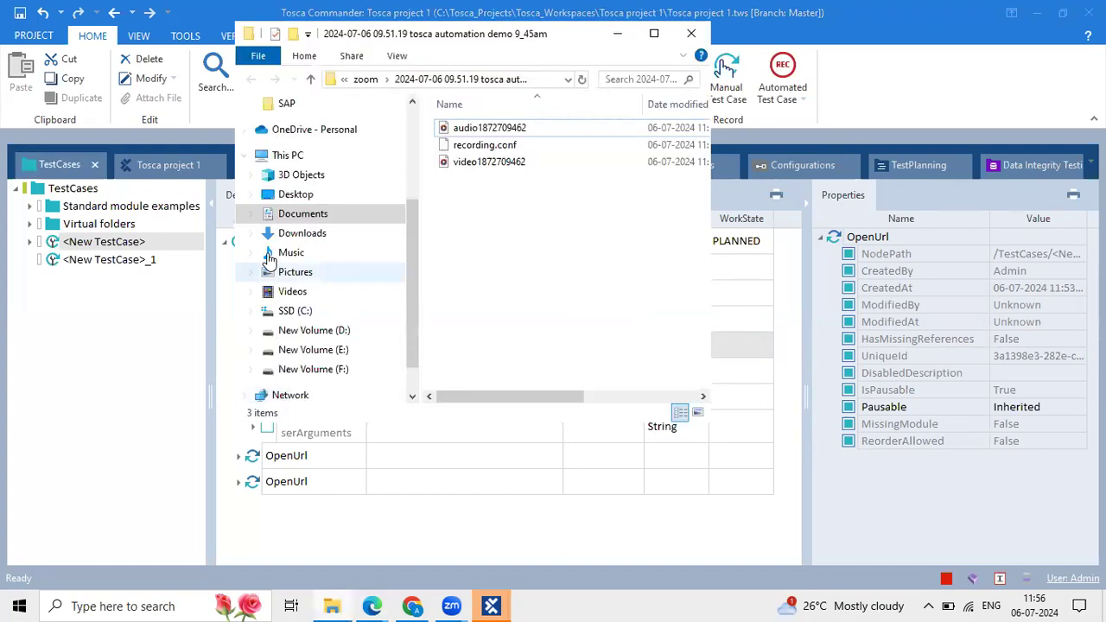
Open TOSCA_Final_TT_Course_Content_2024.pdf from the Downloads folder.
{"action": "left_click", "coordinate": [304, 233]}
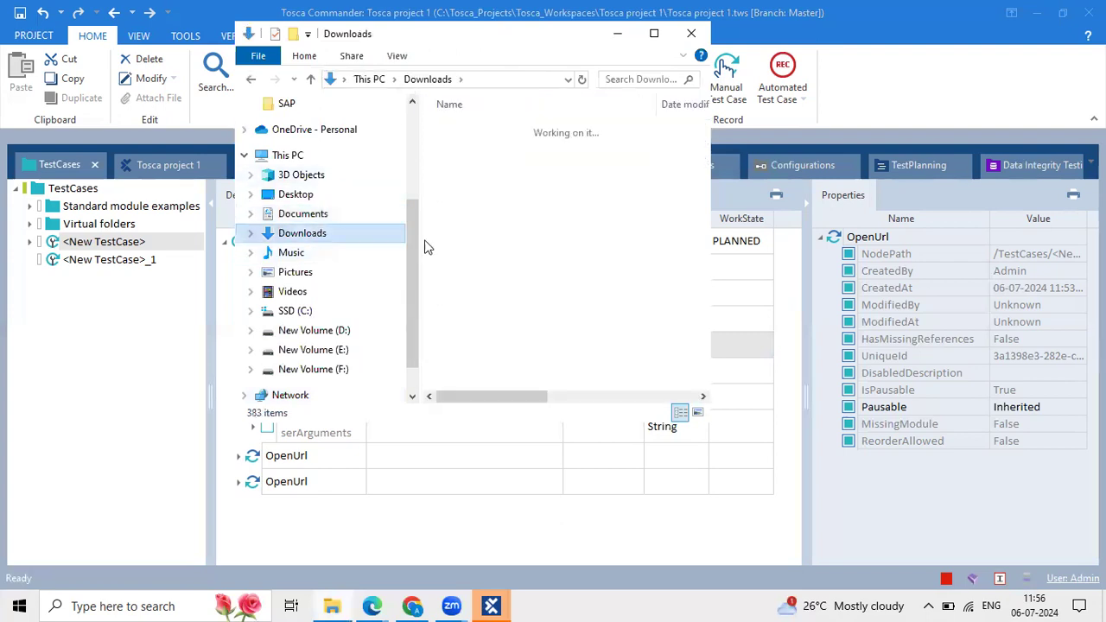
{"action": "scroll", "coordinate": [542, 288], "scroll_direction": "down", "scroll_amount": 6}
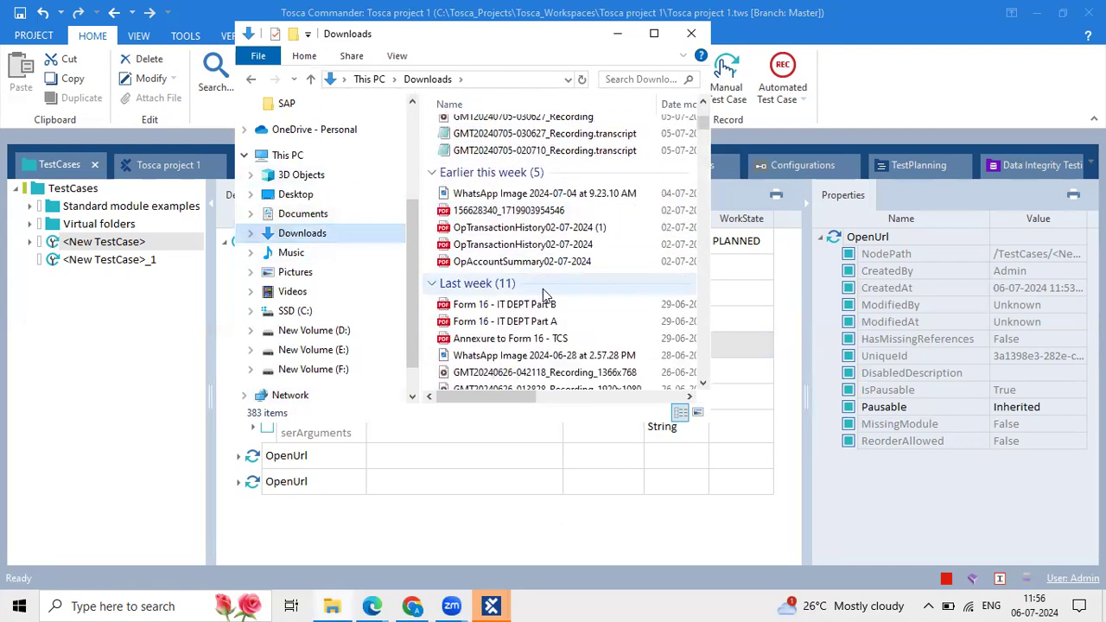
{"action": "scroll", "coordinate": [542, 294], "scroll_direction": "down", "scroll_amount": 3}
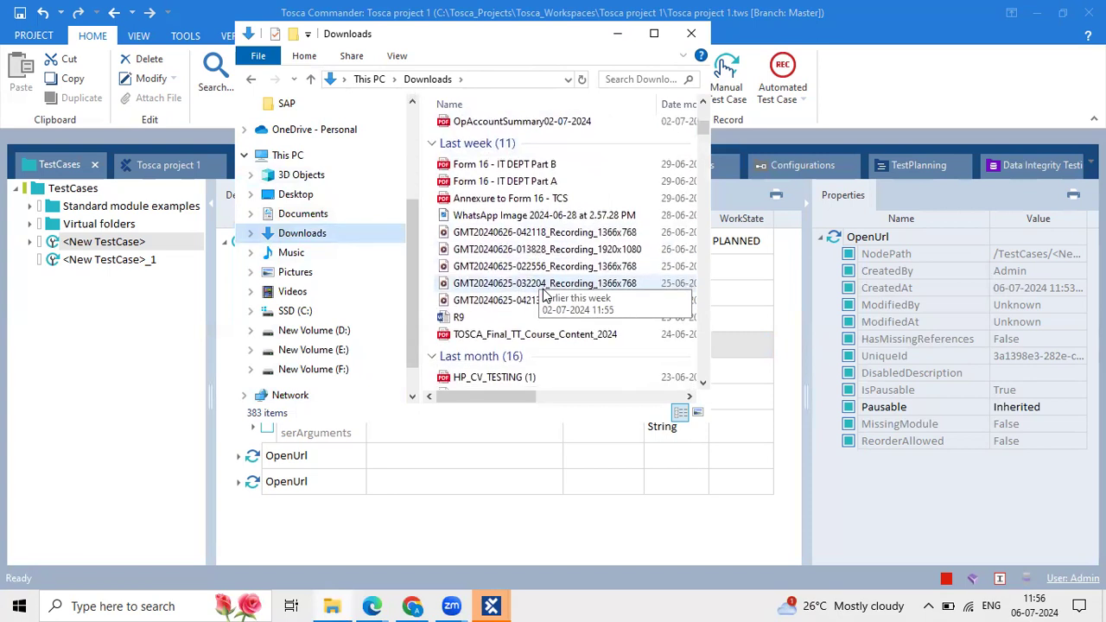
{"action": "scroll", "coordinate": [543, 290], "scroll_direction": "down", "scroll_amount": 1}
{"action": "double_click", "coordinate": [548, 219]}
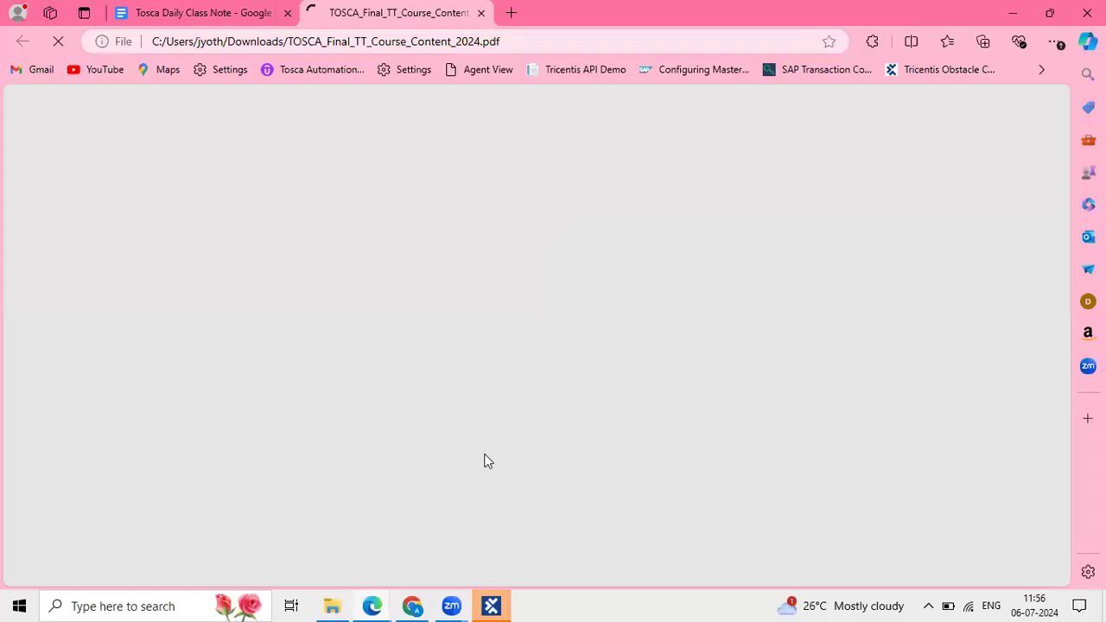
Scroll through the course-content PDF, highlighting the Single Repo and Shared Repo lines.
{"action": "scroll", "coordinate": [605, 450], "scroll_direction": "up", "scroll_amount": 10}
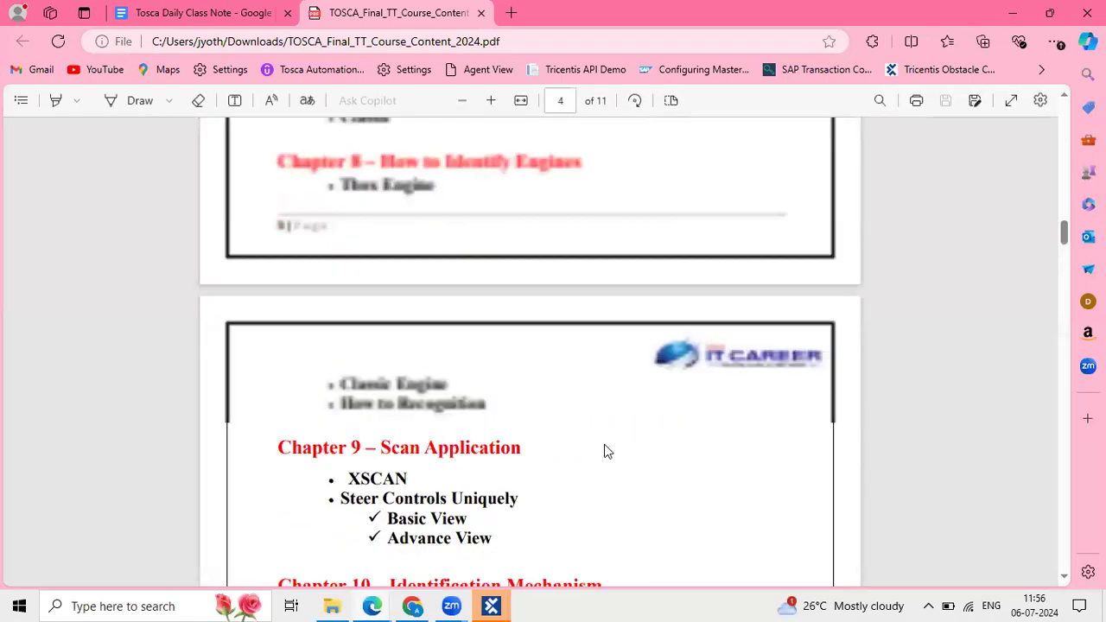
{"action": "scroll", "coordinate": [605, 449], "scroll_direction": "up", "scroll_amount": 5}
{"action": "scroll", "coordinate": [605, 448], "scroll_direction": "down", "scroll_amount": 20}
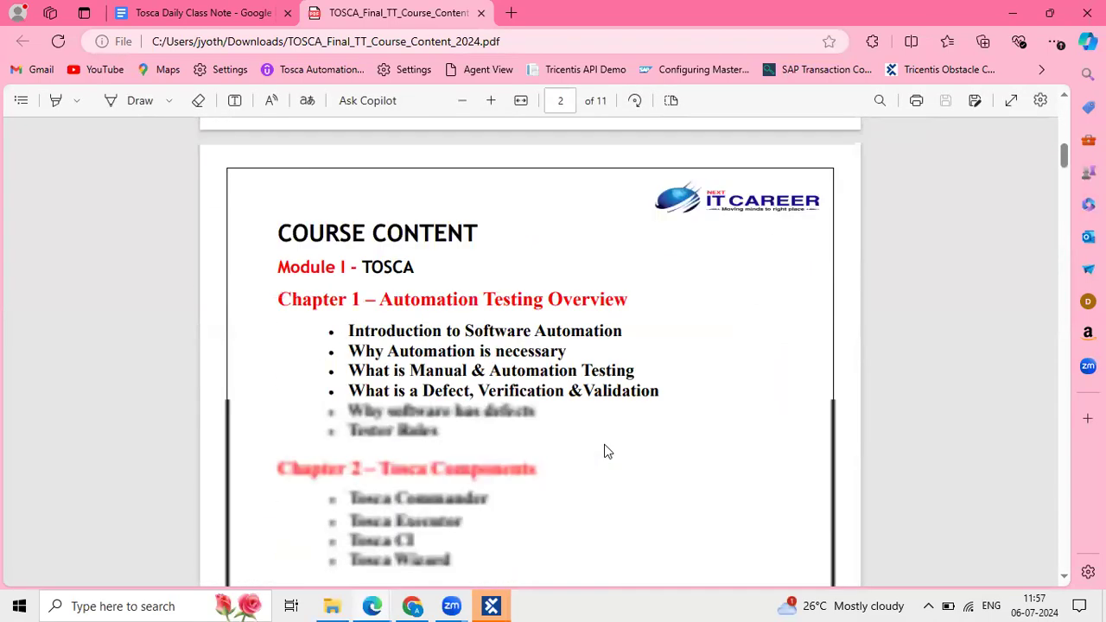
{"action": "scroll", "coordinate": [605, 450], "scroll_direction": "down", "scroll_amount": 20}
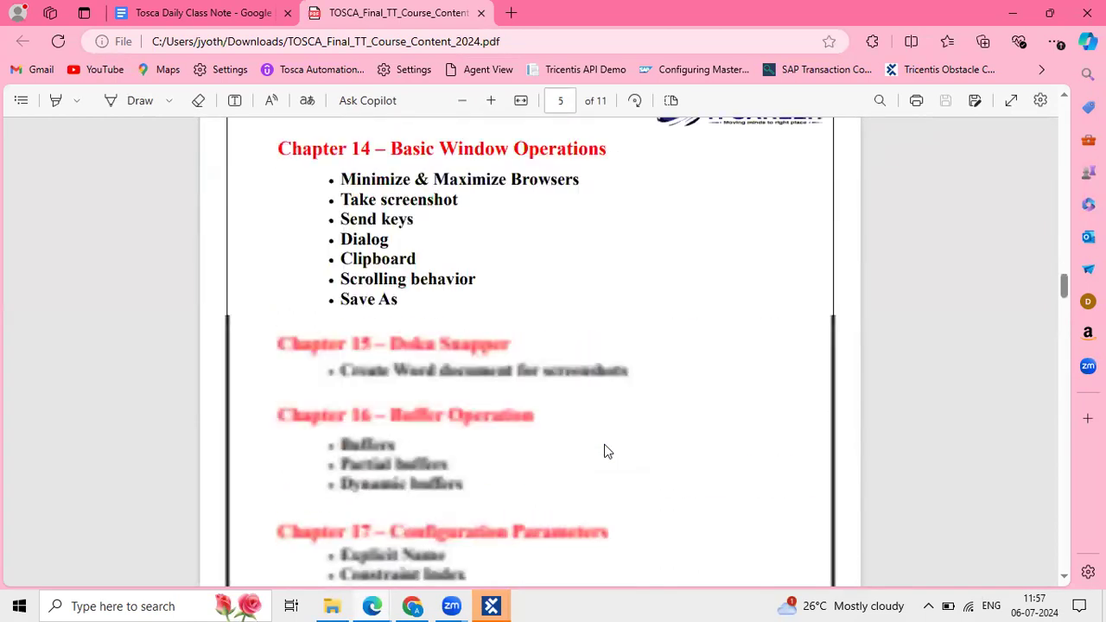
{"action": "scroll", "coordinate": [604, 450], "scroll_direction": "down", "scroll_amount": 20}
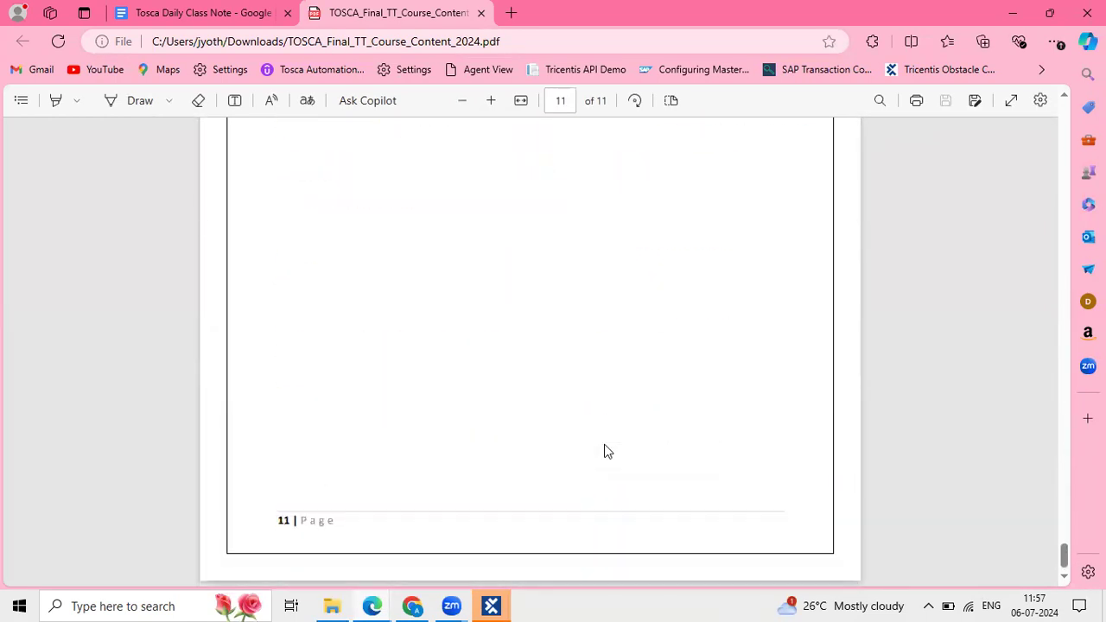
{"action": "scroll", "coordinate": [605, 450], "scroll_direction": "up", "scroll_amount": 20}
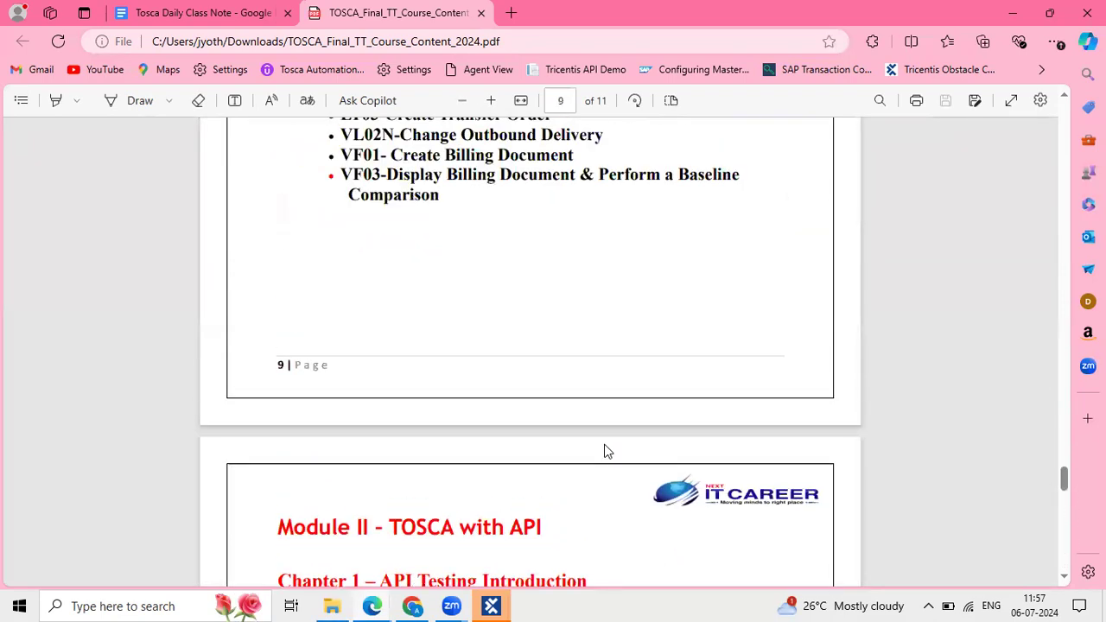
{"action": "scroll", "coordinate": [605, 450], "scroll_direction": "up", "scroll_amount": 20}
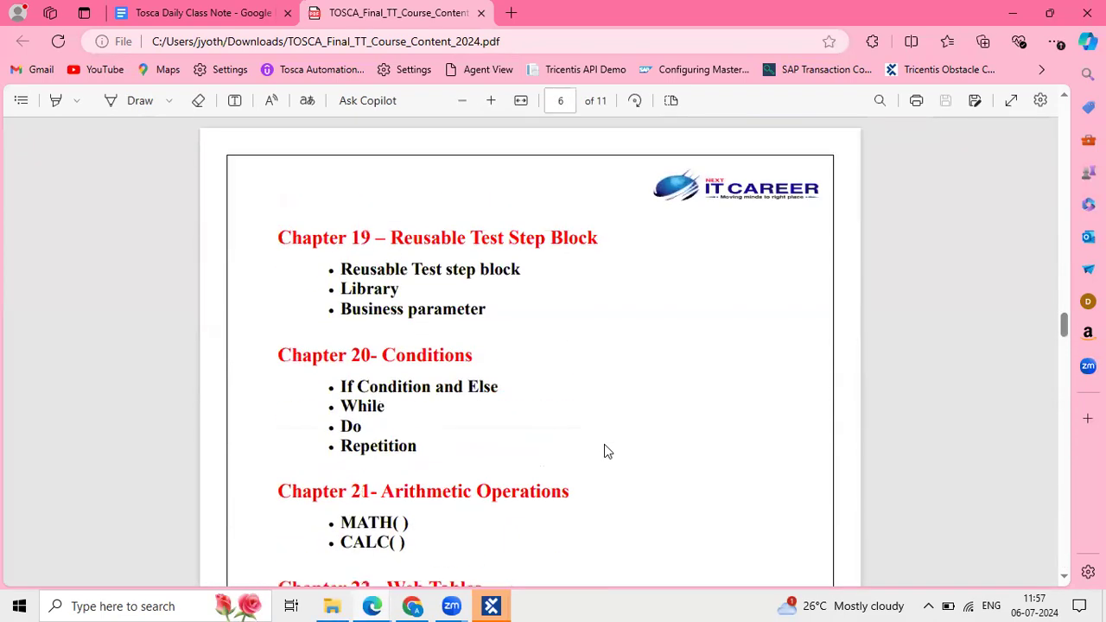
{"action": "scroll", "coordinate": [604, 450], "scroll_direction": "up", "scroll_amount": 7}
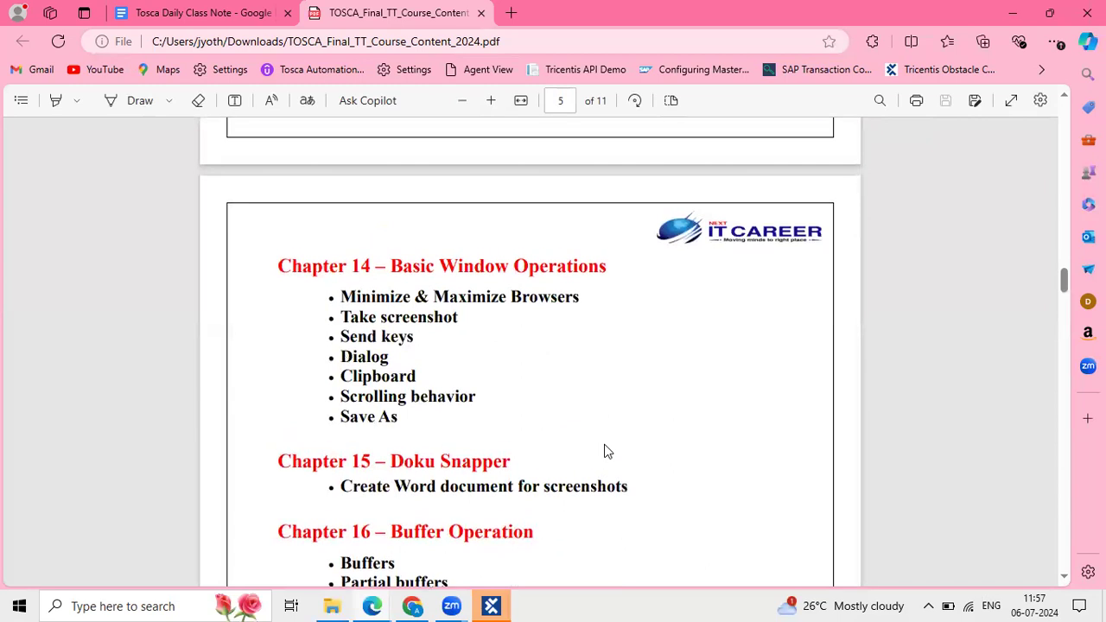
{"action": "scroll", "coordinate": [412, 393], "scroll_direction": "up", "scroll_amount": 4}
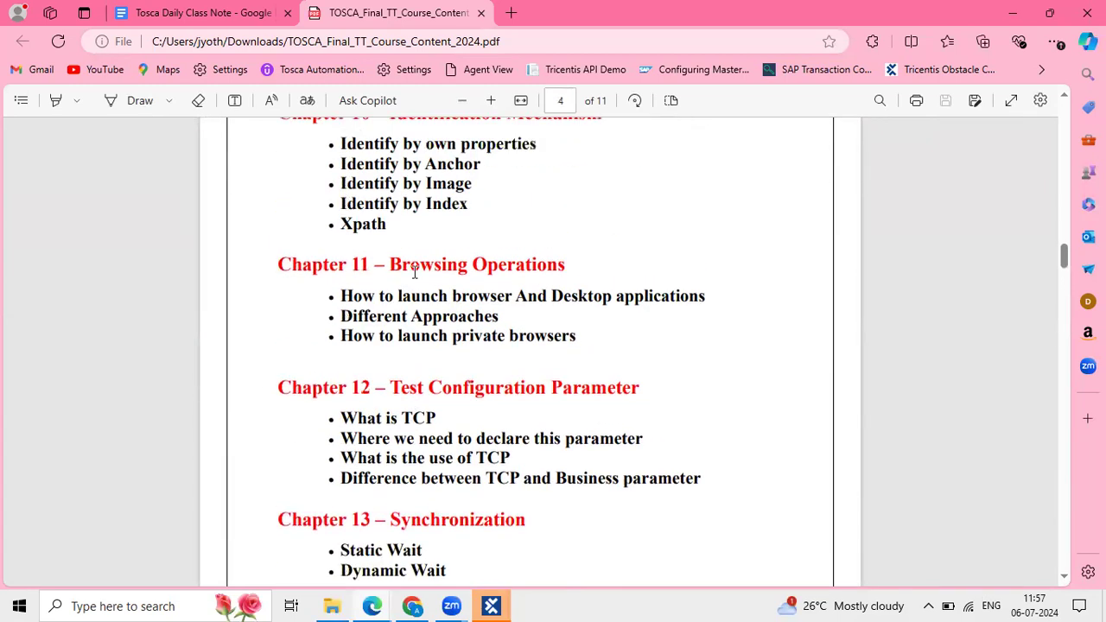
{"action": "scroll", "coordinate": [415, 272], "scroll_direction": "up", "scroll_amount": 3}
{"action": "left_click_drag", "start_coordinate": [329, 276], "coordinate": [398, 370]}
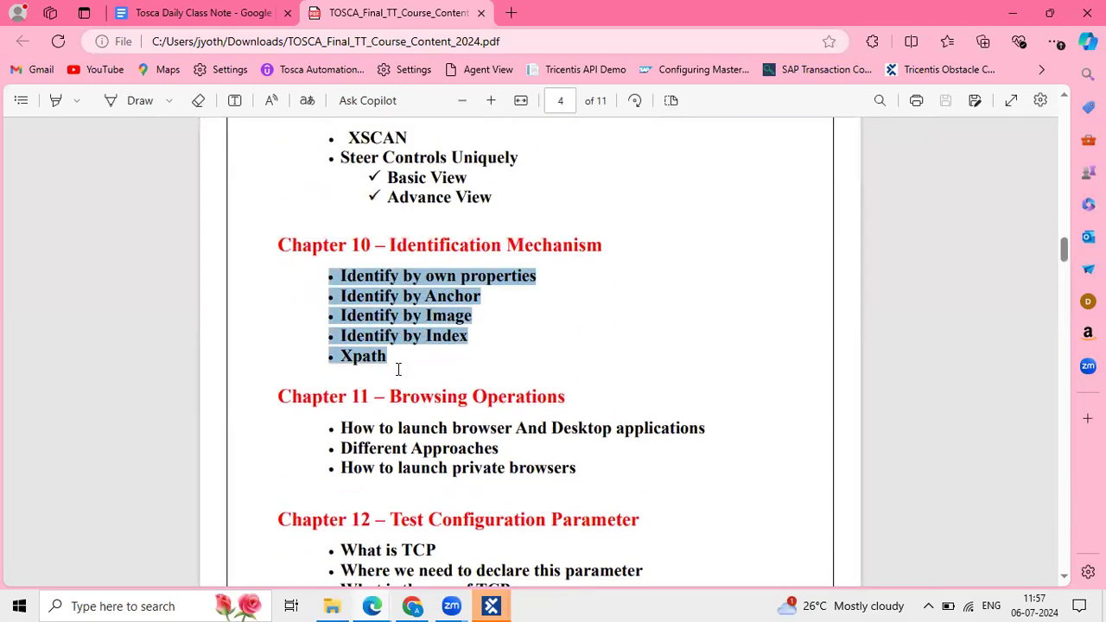
{"action": "left_click", "coordinate": [471, 326]}
{"action": "scroll", "coordinate": [471, 325], "scroll_direction": "up", "scroll_amount": 5}
{"action": "scroll", "coordinate": [470, 325], "scroll_direction": "up", "scroll_amount": 4}
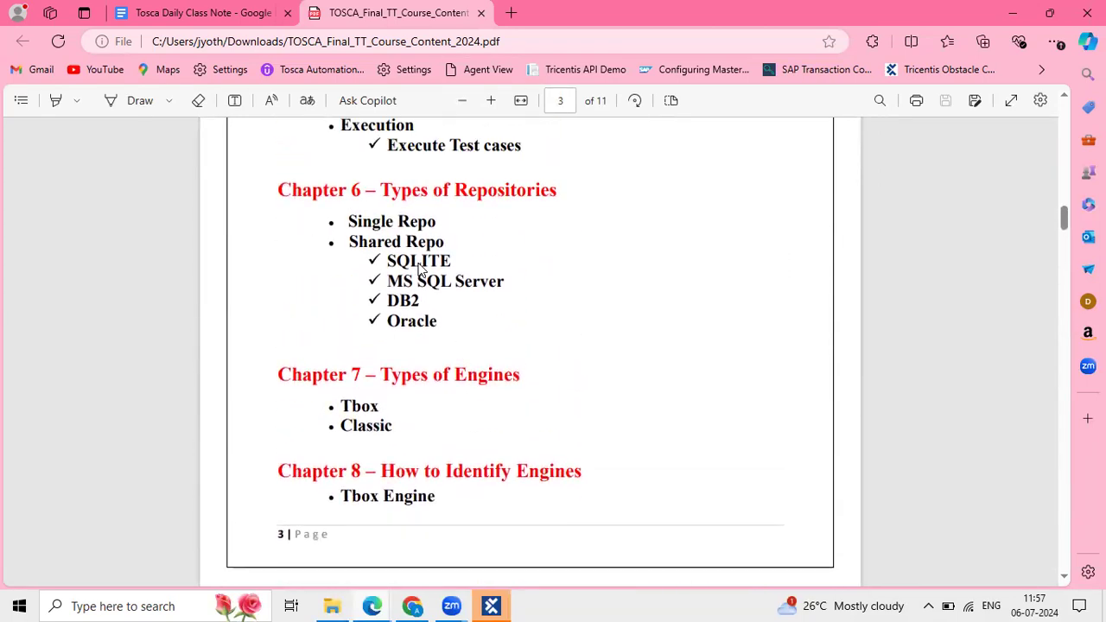
{"action": "left_click_drag", "start_coordinate": [343, 222], "coordinate": [456, 242]}
{"action": "left_click", "coordinate": [380, 331]}
Highlight the Chapter 12 bullet text, then minimize the Edge window.
{"action": "scroll", "coordinate": [377, 328], "scroll_direction": "down", "scroll_amount": 3}
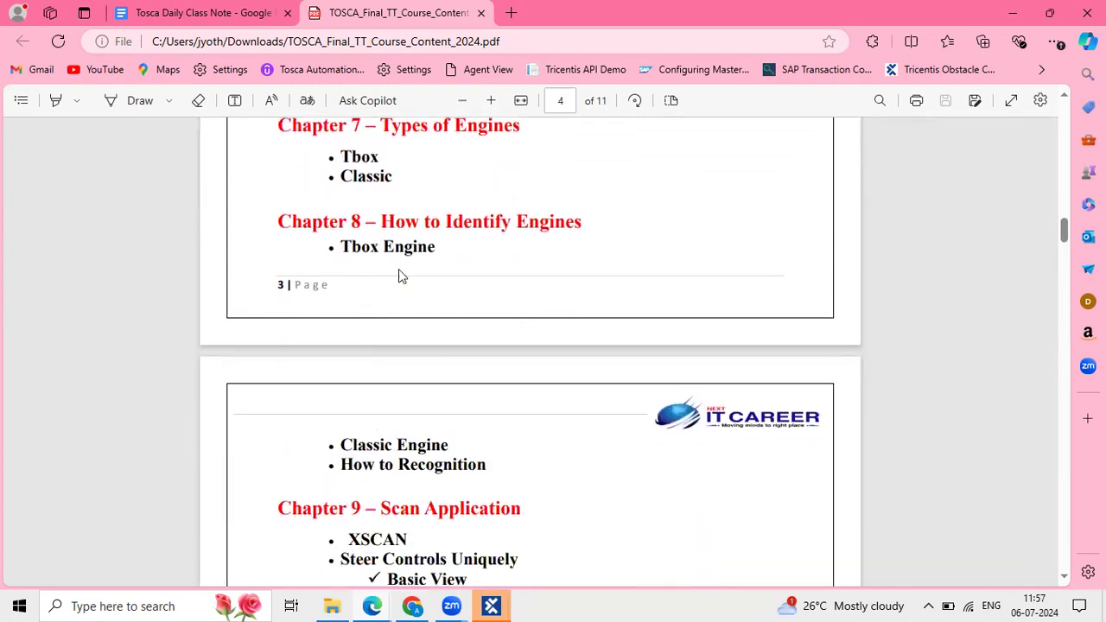
{"action": "scroll", "coordinate": [398, 274], "scroll_direction": "down", "scroll_amount": 8}
{"action": "scroll", "coordinate": [398, 274], "scroll_direction": "down", "scroll_amount": 4}
{"action": "scroll", "coordinate": [398, 273], "scroll_direction": "up", "scroll_amount": 3}
{"action": "left_click_drag", "start_coordinate": [376, 214], "coordinate": [483, 250]}
{"action": "left_click", "coordinate": [567, 260]}
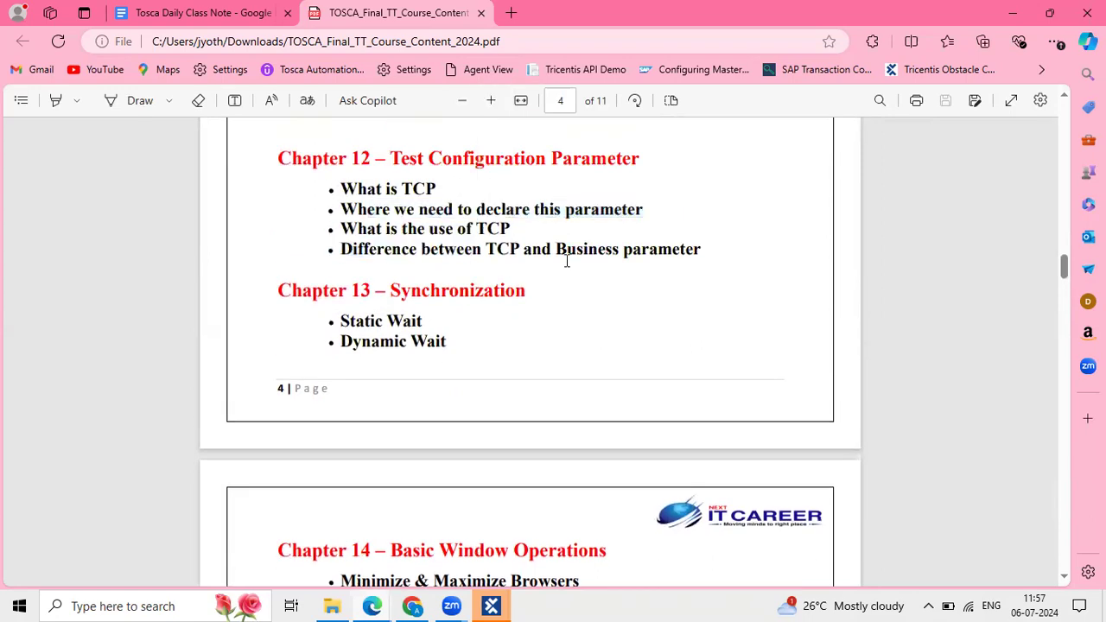
{"action": "left_click_drag", "start_coordinate": [566, 260], "coordinate": [288, 208]}
{"action": "scroll", "coordinate": [659, 387], "scroll_direction": "down", "scroll_amount": 3}
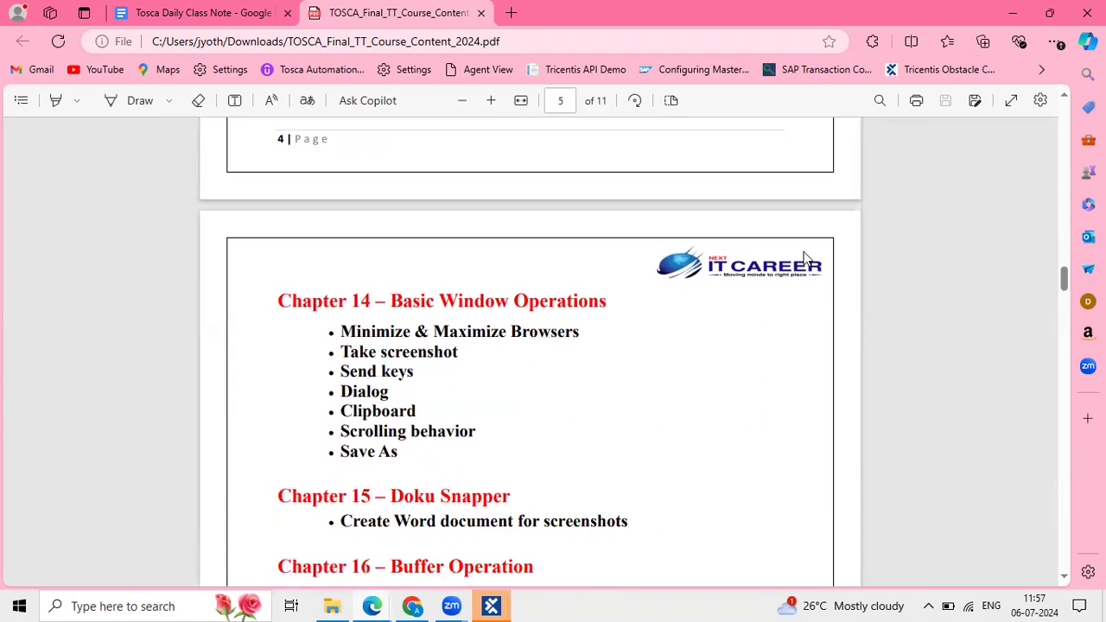
{"action": "left_click", "coordinate": [1011, 10]}
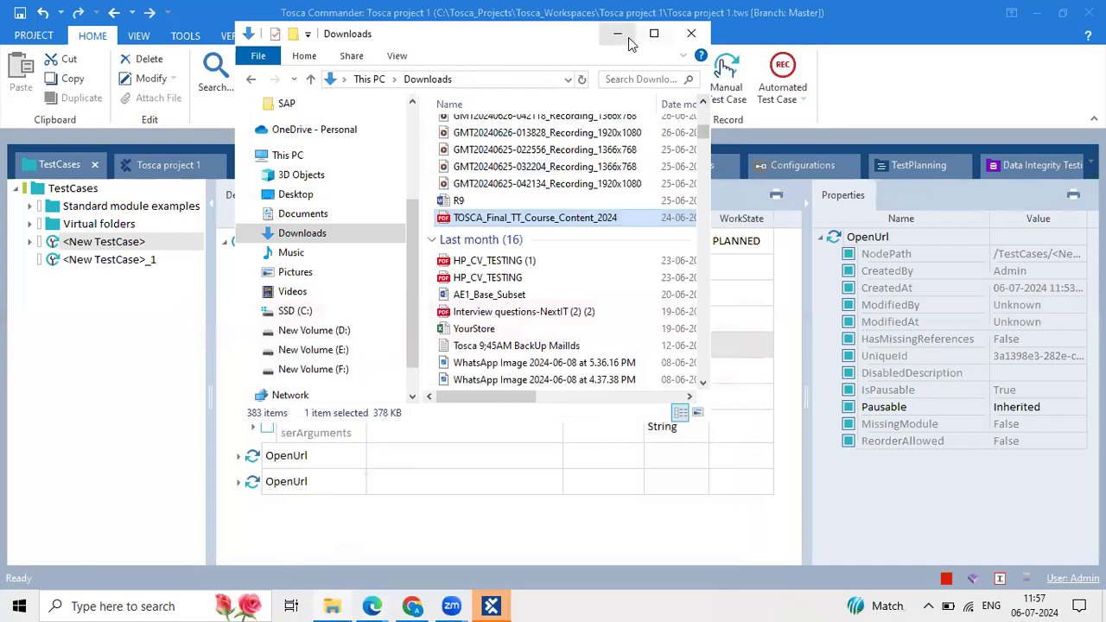
Close the Downloads window, collapse the fourth OpenUrl step, and select <New TestCase>.
{"action": "left_click", "coordinate": [691, 33]}
{"action": "left_click", "coordinate": [592, 417]}
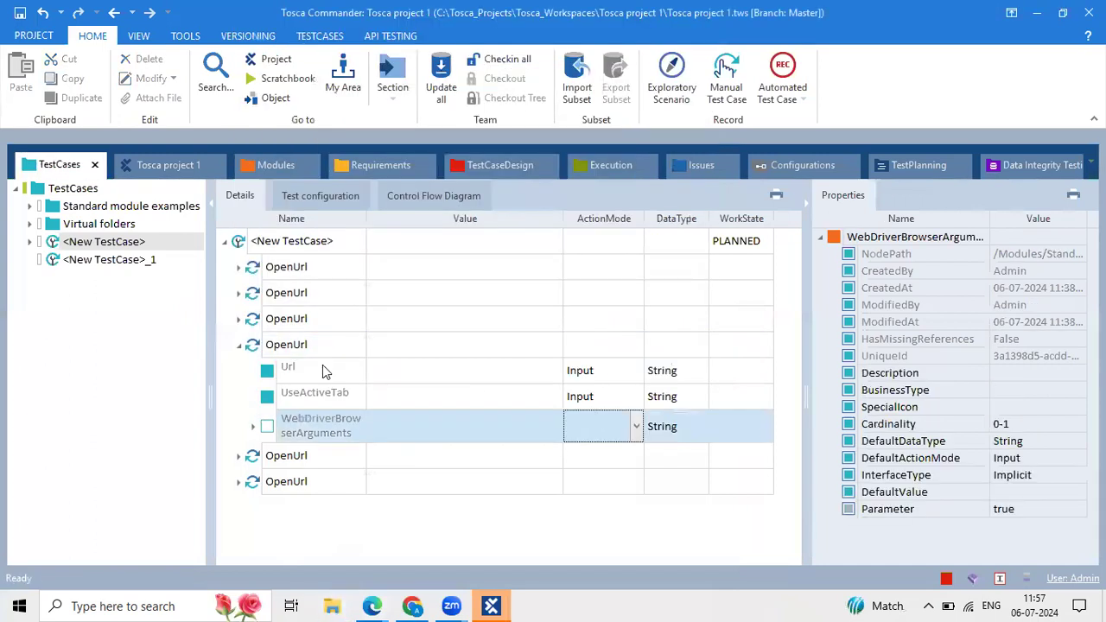
{"action": "left_click", "coordinate": [240, 345]}
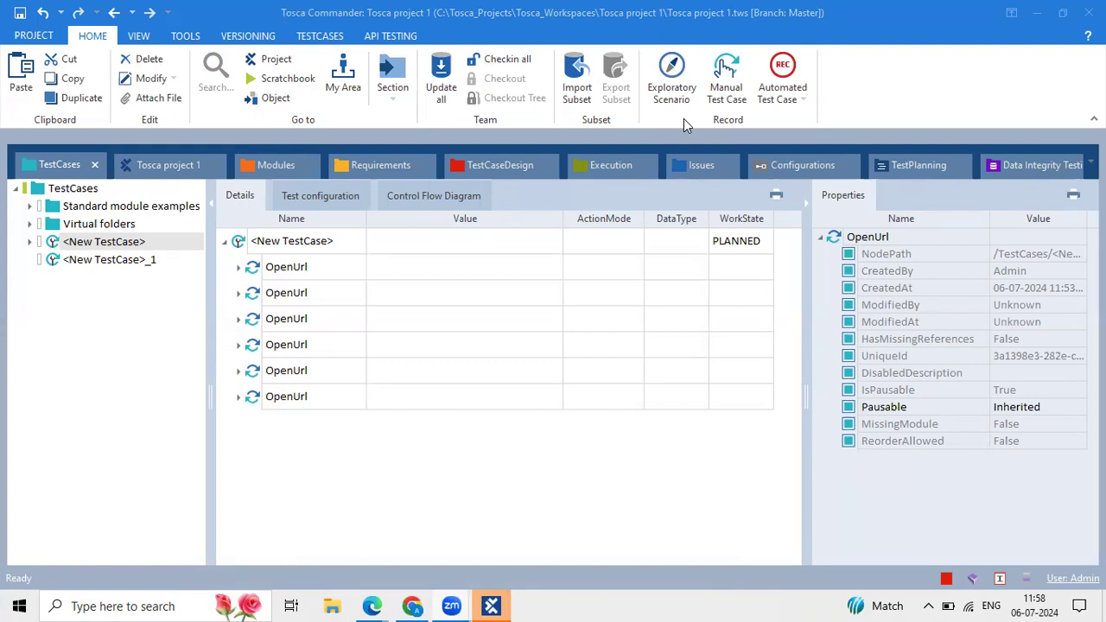
{"action": "left_click", "coordinate": [511, 322]}
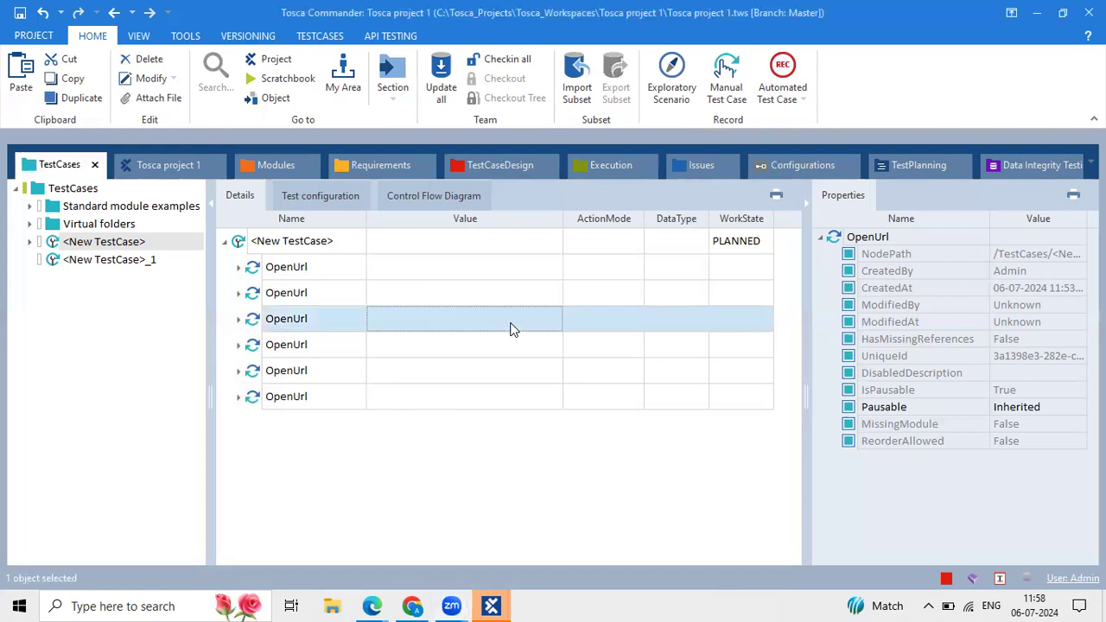
{"action": "left_click", "coordinate": [350, 246]}
{"action": "left_click", "coordinate": [350, 246]}
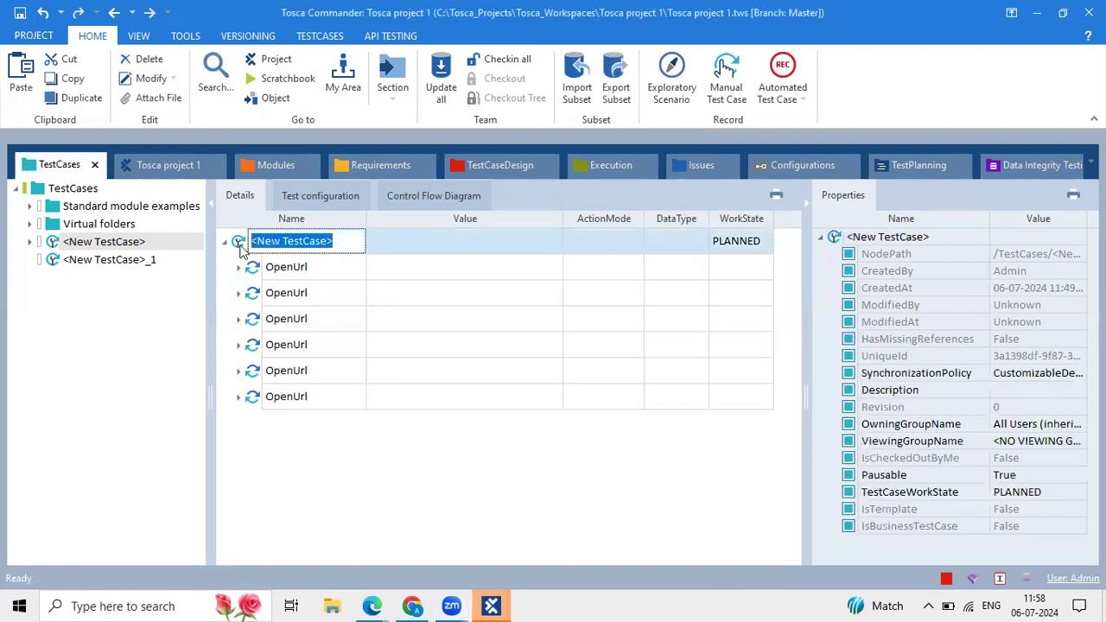
Start renaming <New TestCase> but keep the default name, briefly checking the Edge previews.
{"action": "left_click", "coordinate": [452, 335]}
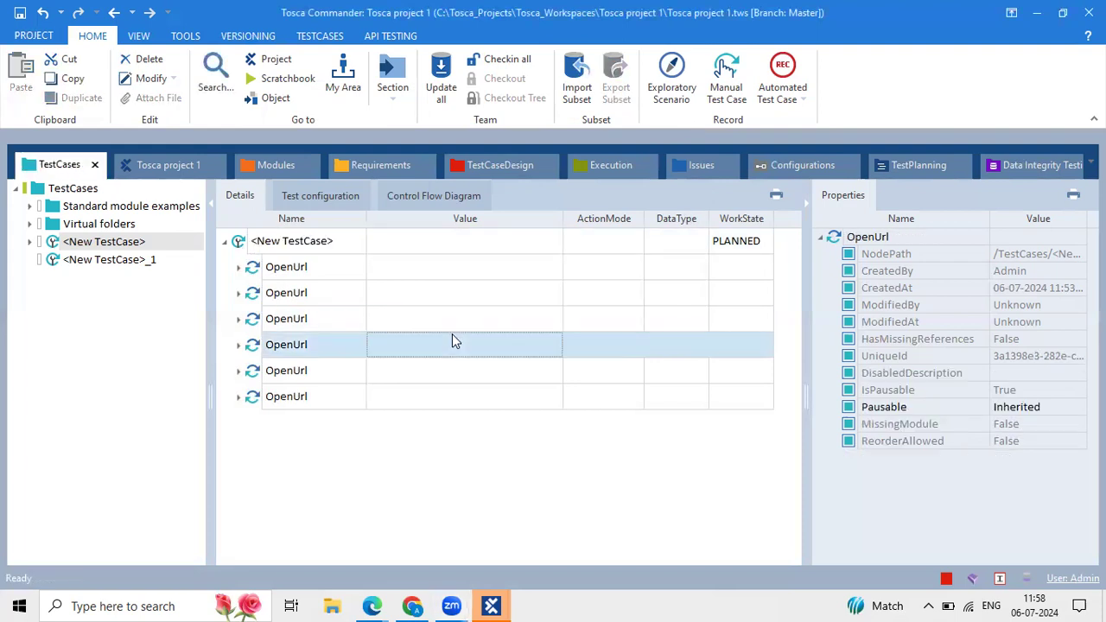
{"action": "left_click", "coordinate": [324, 248]}
{"action": "left_click", "coordinate": [340, 251]}
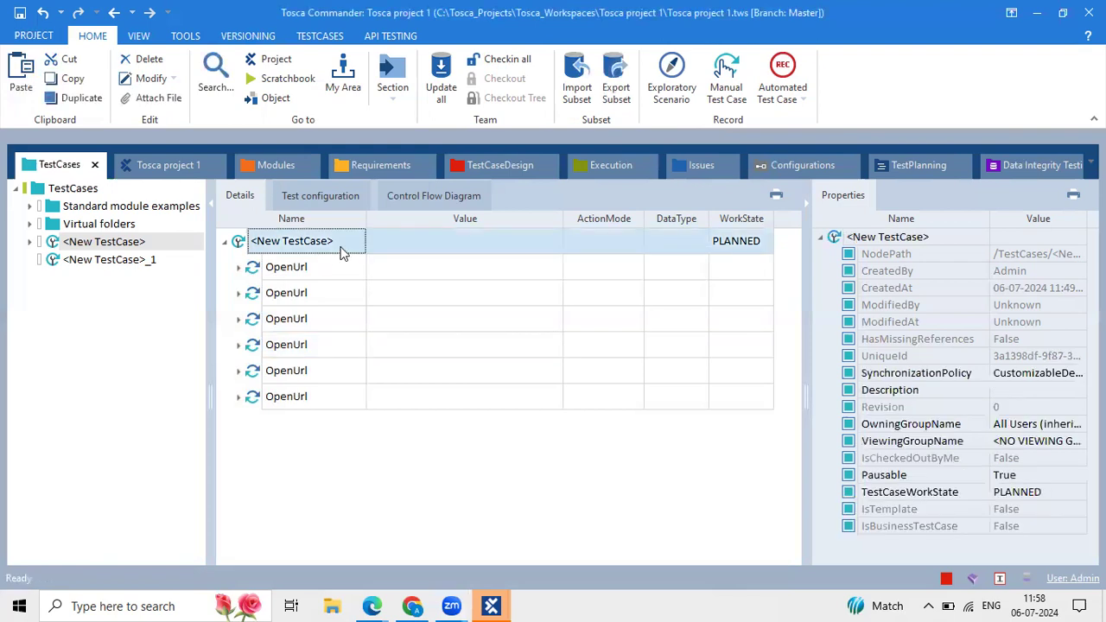
{"action": "left_click", "coordinate": [450, 343]}
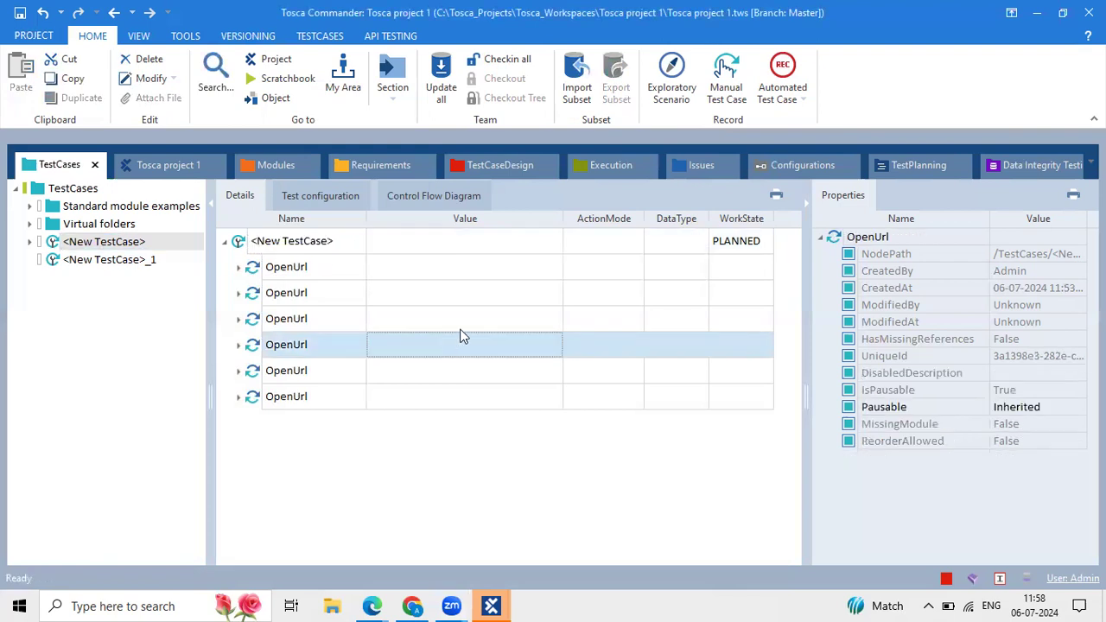
{"action": "left_click", "coordinate": [372, 605]}
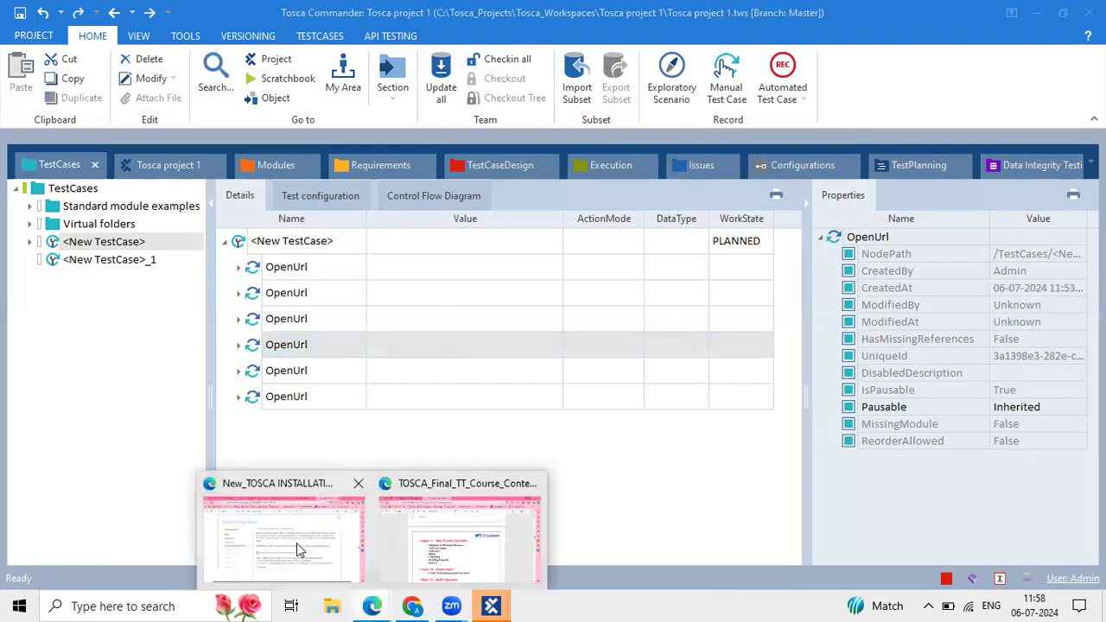
{"action": "left_click", "coordinate": [674, 442]}
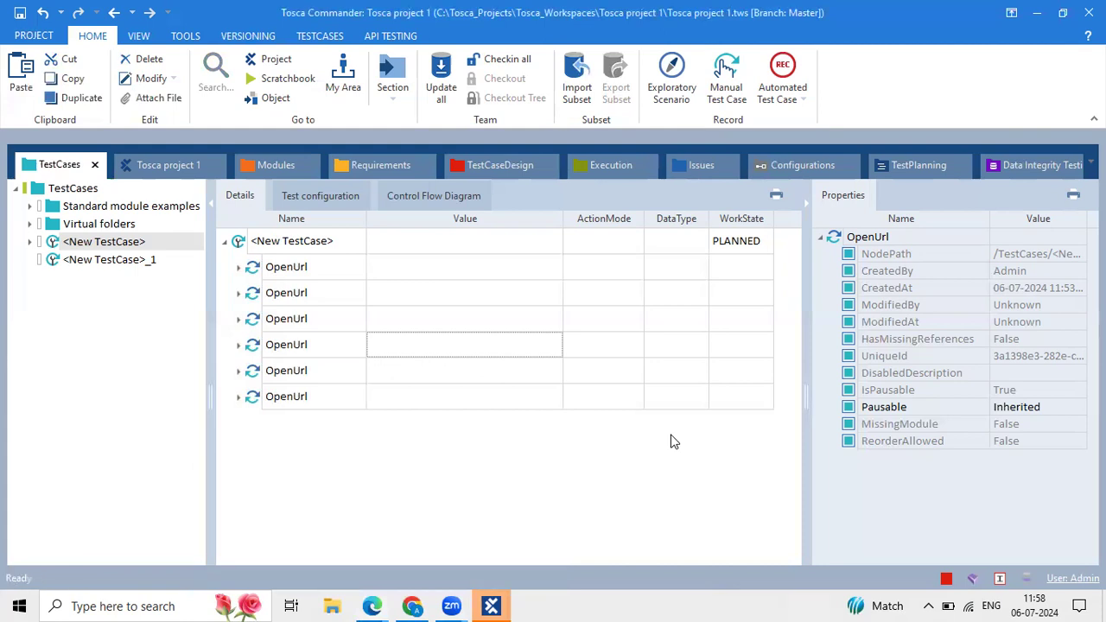
{"action": "left_click", "coordinate": [333, 243]}
{"action": "left_click", "coordinate": [334, 243]}
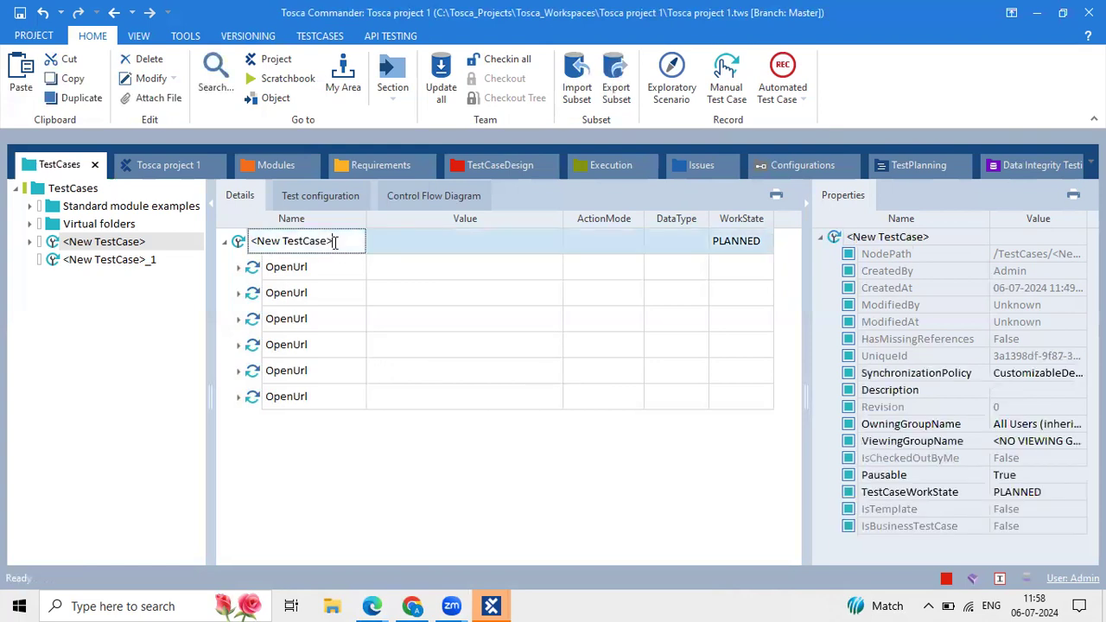
{"action": "left_click", "coordinate": [440, 339]}
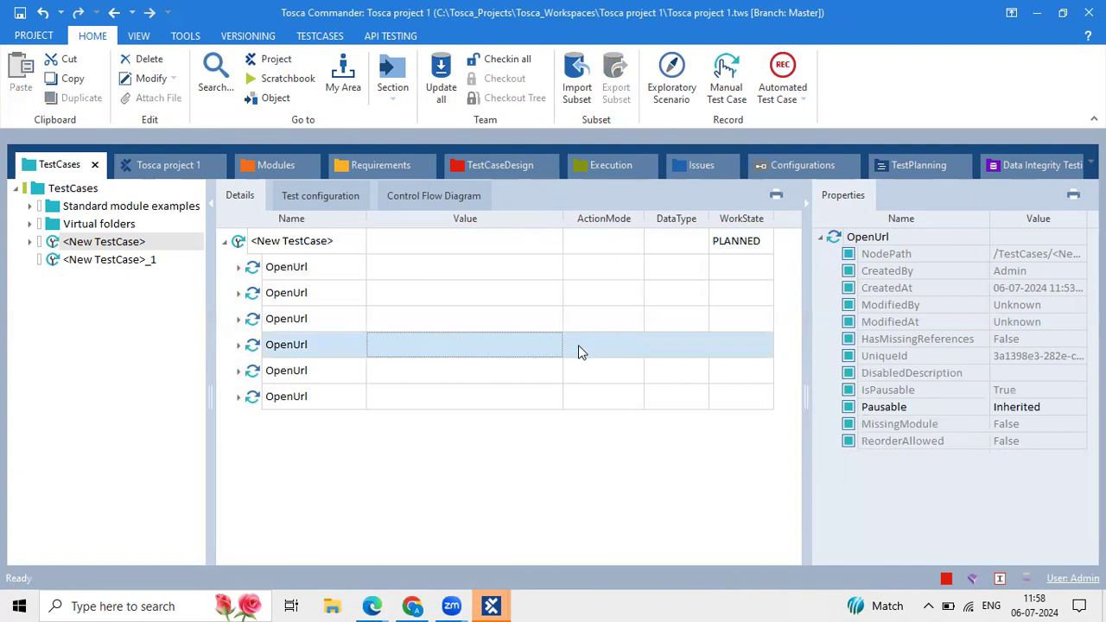
Review all six OpenUrl step names unchanged, then bring up the Tosca installation PDF.
{"action": "left_click", "coordinate": [432, 316]}
{"action": "left_click", "coordinate": [288, 274]}
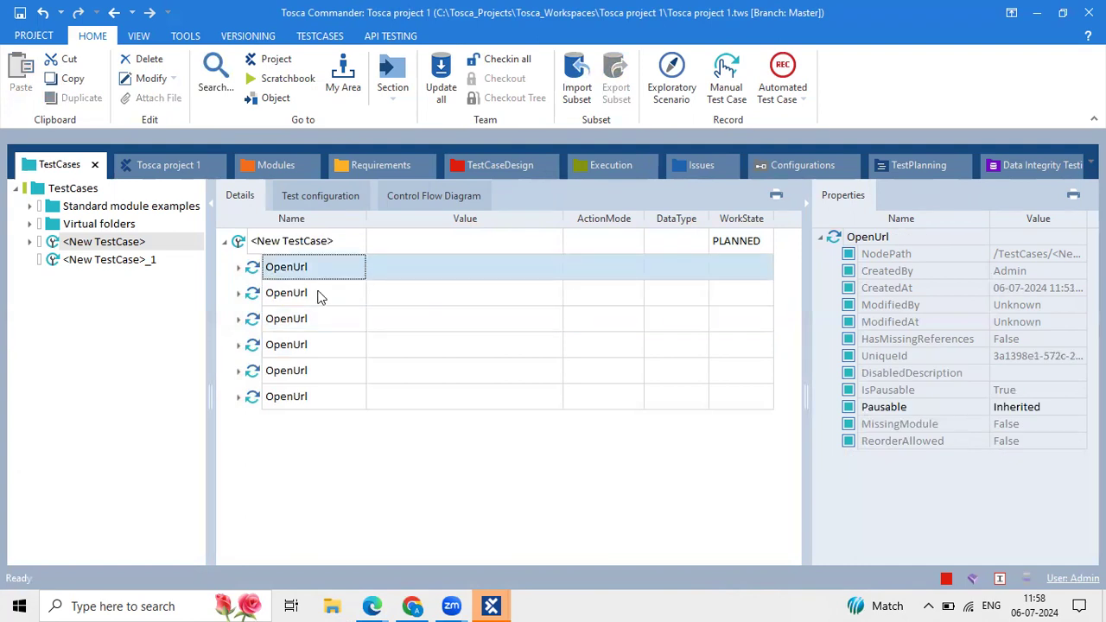
{"action": "left_click", "coordinate": [318, 295]}
{"action": "left_click", "coordinate": [318, 294]}
{"action": "left_click", "coordinate": [320, 322]}
{"action": "left_click_drag", "start_coordinate": [320, 322], "coordinate": [214, 321]}
{"action": "left_click", "coordinate": [328, 348]}
{"action": "left_click", "coordinate": [327, 344]}
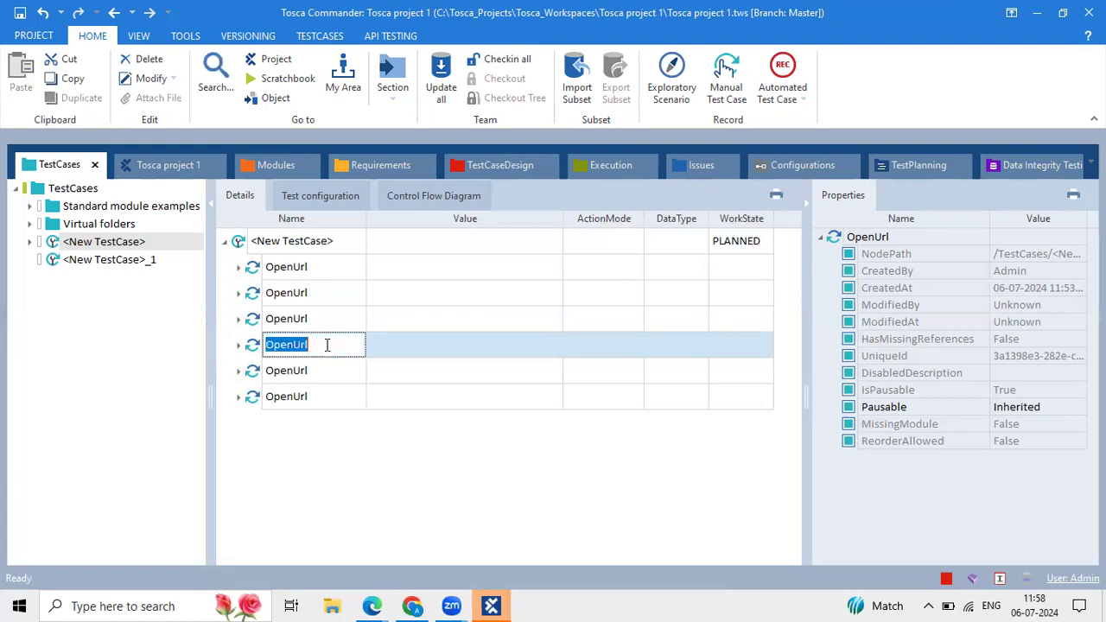
{"action": "left_click", "coordinate": [343, 375]}
{"action": "left_click", "coordinate": [343, 373]}
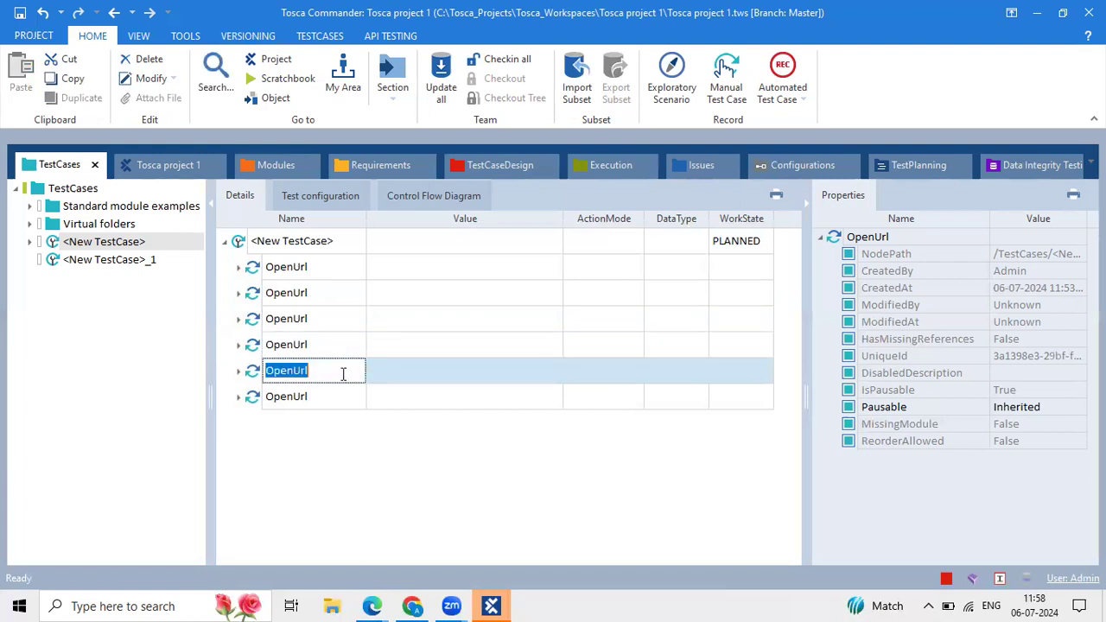
{"action": "left_click", "coordinate": [361, 395]}
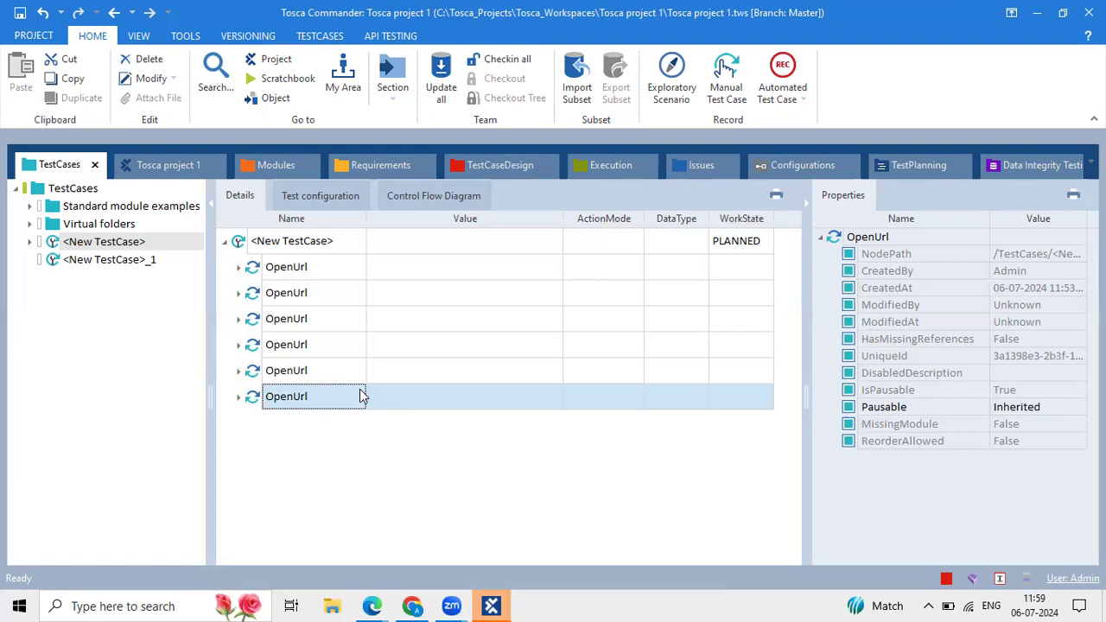
{"action": "left_click", "coordinate": [371, 606]}
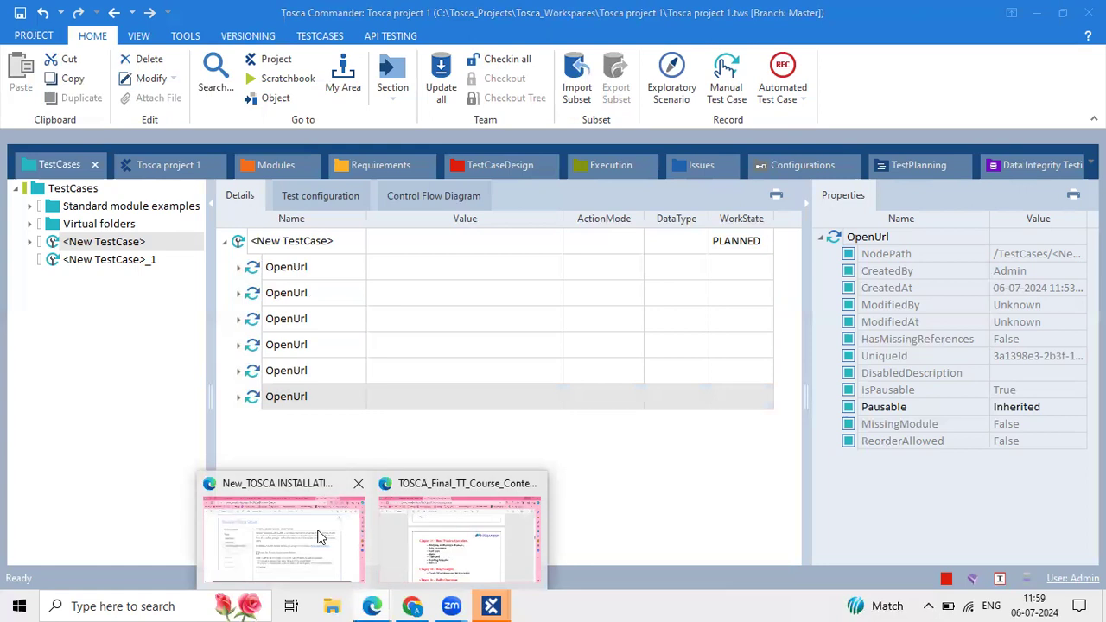
{"action": "left_click", "coordinate": [320, 536]}
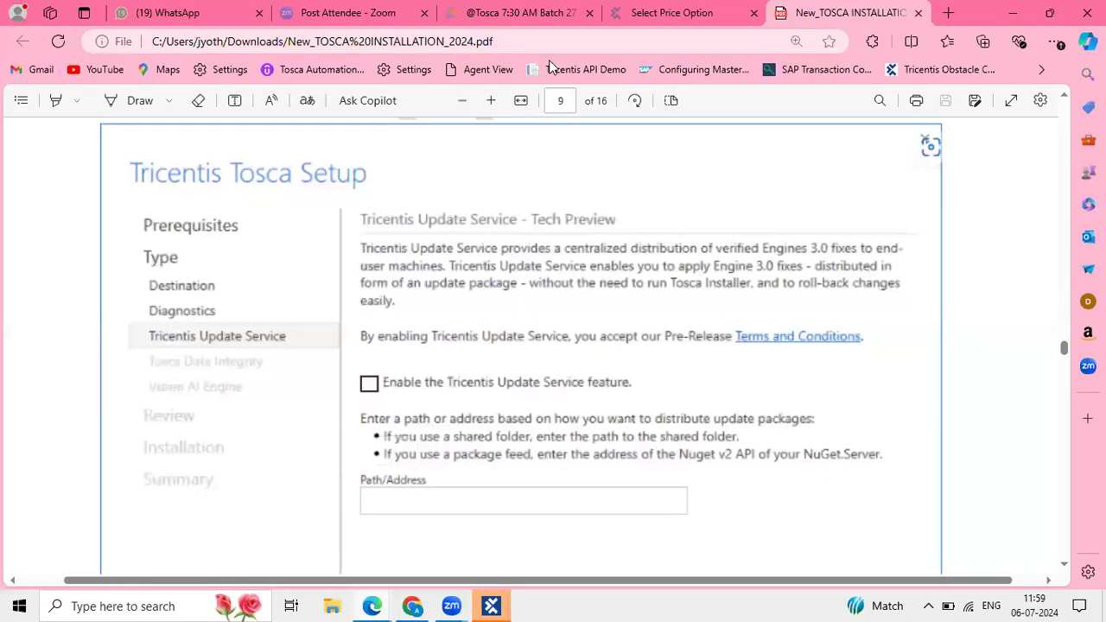
Scroll the installation guide PDF to step 15, where Tricentis Update Service stays unticked.
{"action": "scroll", "coordinate": [292, 342], "scroll_direction": "down", "scroll_amount": 5}
{"action": "scroll", "coordinate": [446, 290], "scroll_direction": "up", "scroll_amount": 1}
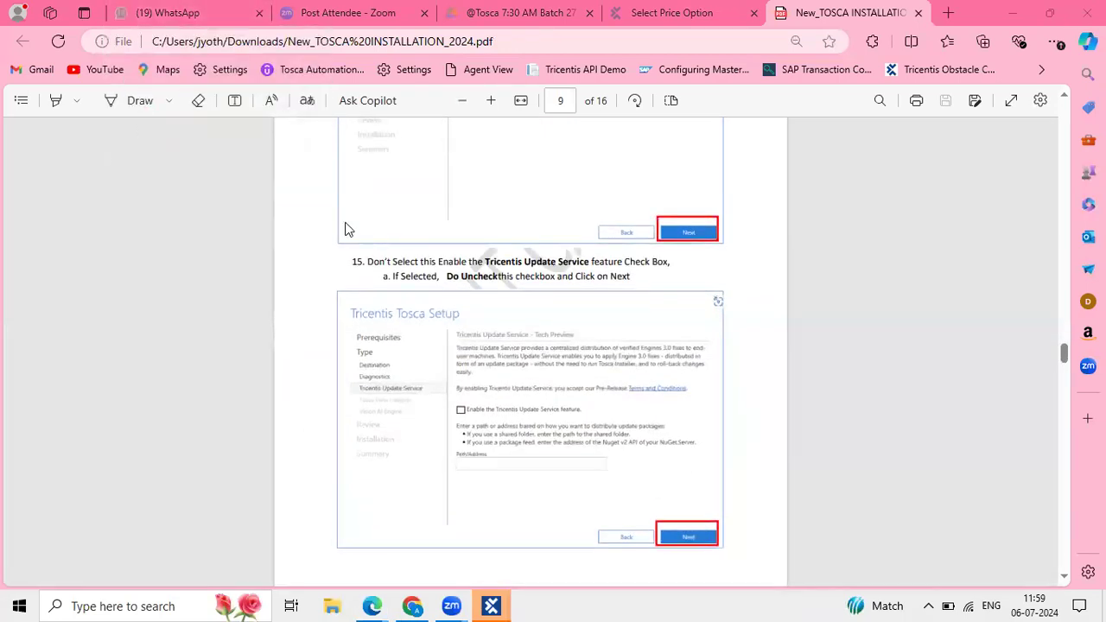
{"action": "scroll", "coordinate": [473, 321], "scroll_direction": "up", "scroll_amount": 2}
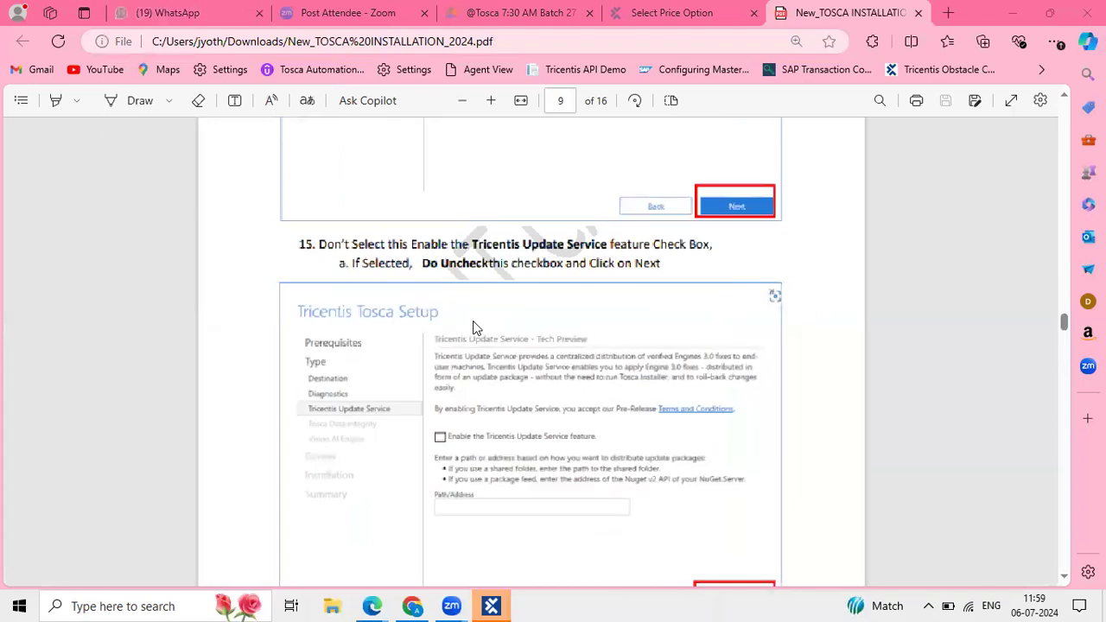
{"action": "scroll", "coordinate": [473, 273], "scroll_direction": "up", "scroll_amount": 1}
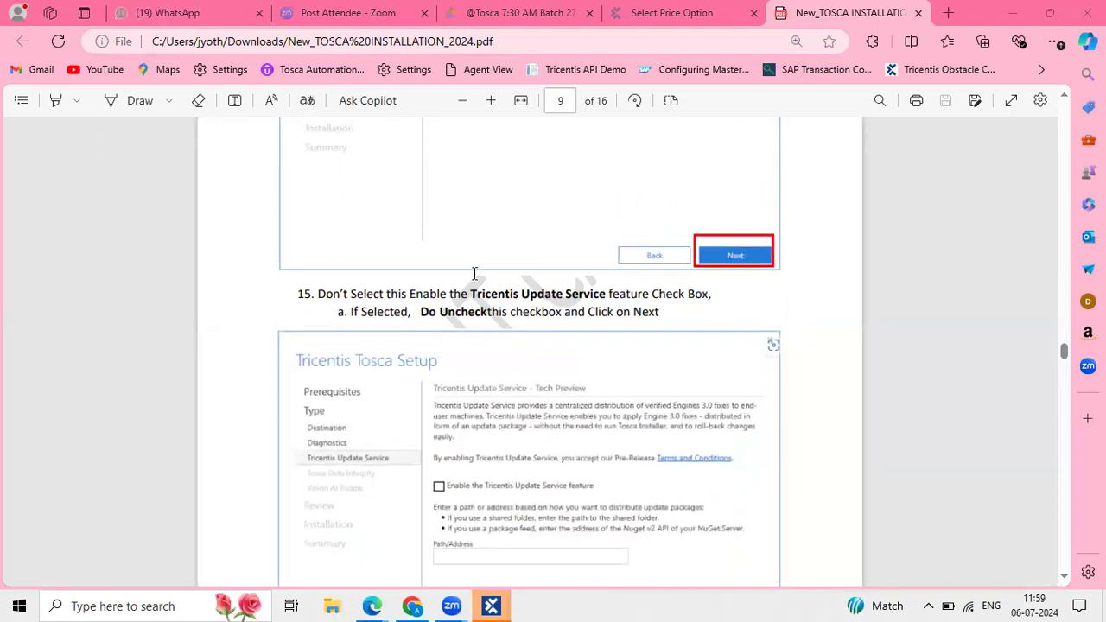
{"action": "left_click", "coordinate": [193, 8]}
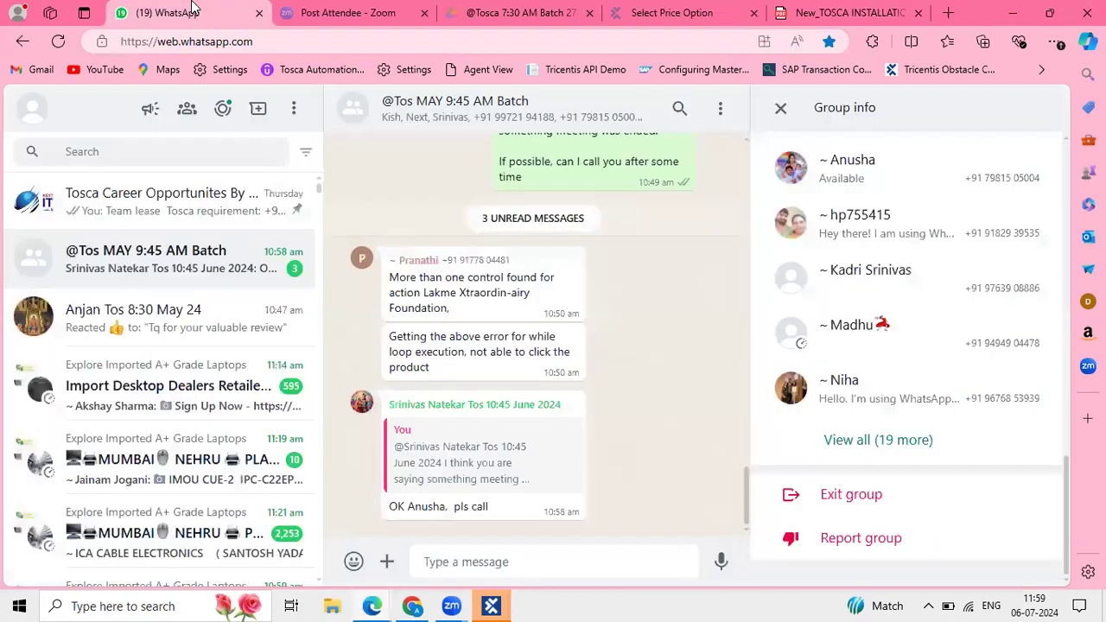
{"action": "scroll", "coordinate": [173, 453], "scroll_direction": "down", "scroll_amount": 3}
{"action": "scroll", "coordinate": [173, 452], "scroll_direction": "down", "scroll_amount": 2}
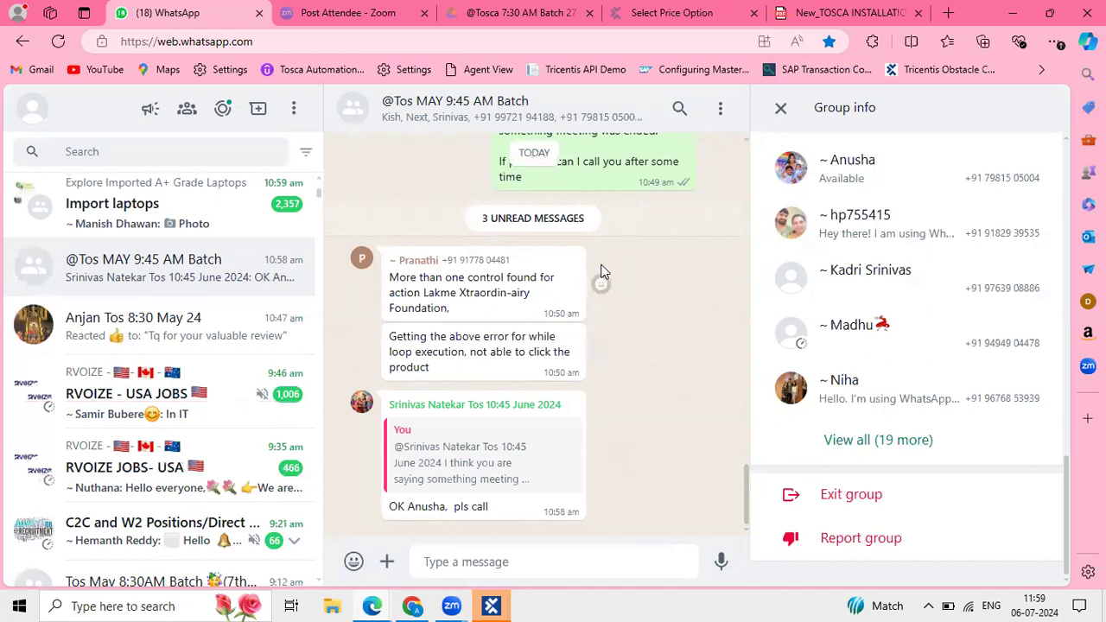
{"action": "scroll", "coordinate": [639, 294], "scroll_direction": "up", "scroll_amount": 1}
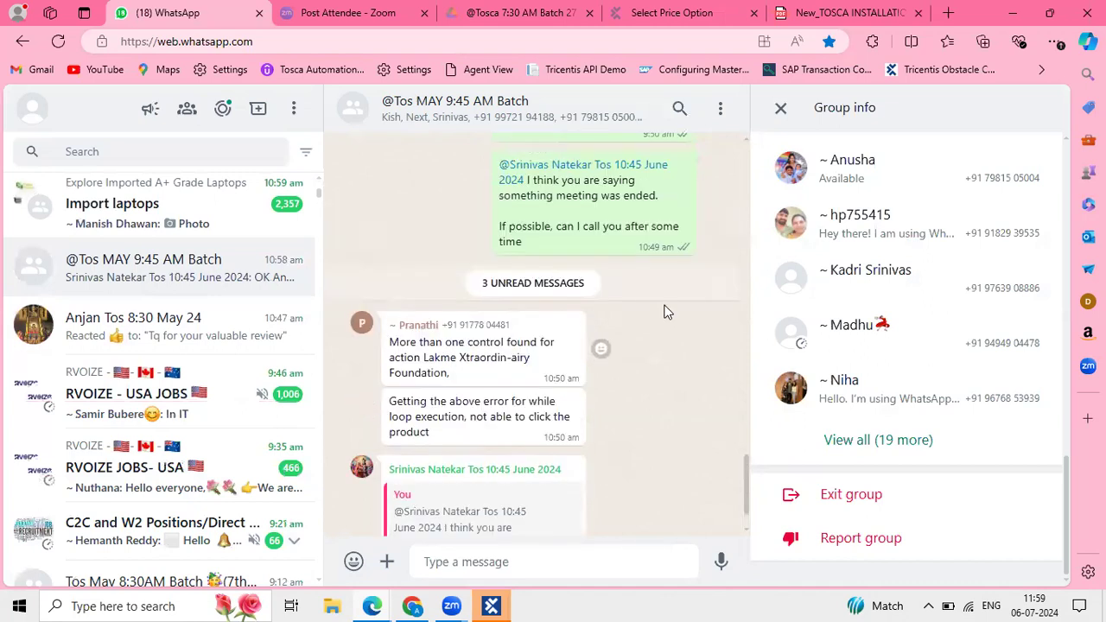
{"action": "scroll", "coordinate": [691, 296], "scroll_direction": "up", "scroll_amount": 1}
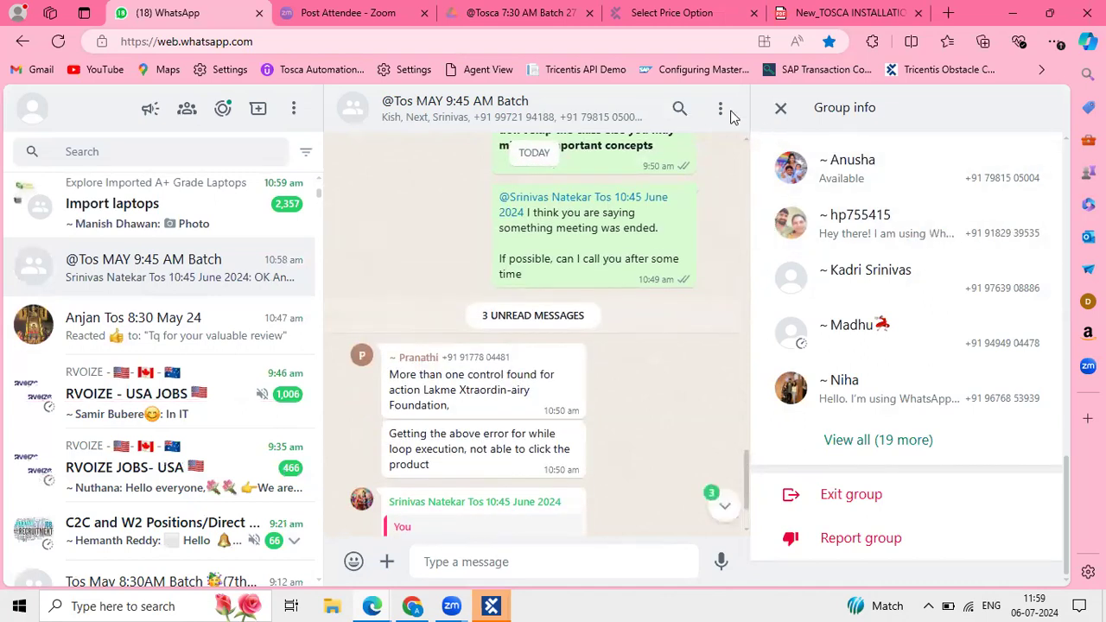
Close the Group info panel and scroll back through the conversation's earlier messages.
{"action": "left_click", "coordinate": [781, 111]}
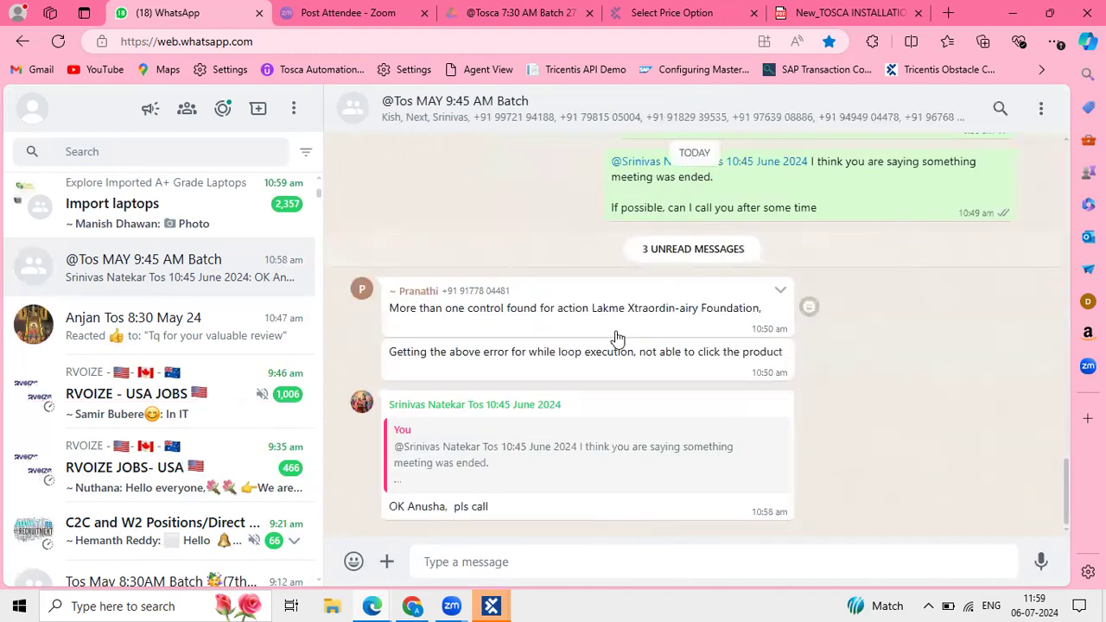
{"action": "scroll", "coordinate": [617, 337], "scroll_direction": "up", "scroll_amount": 10}
{"action": "scroll", "coordinate": [616, 337], "scroll_direction": "up", "scroll_amount": 3}
{"action": "scroll", "coordinate": [616, 338], "scroll_direction": "down", "scroll_amount": 15}
{"action": "scroll", "coordinate": [618, 337], "scroll_direction": "up", "scroll_amount": 10}
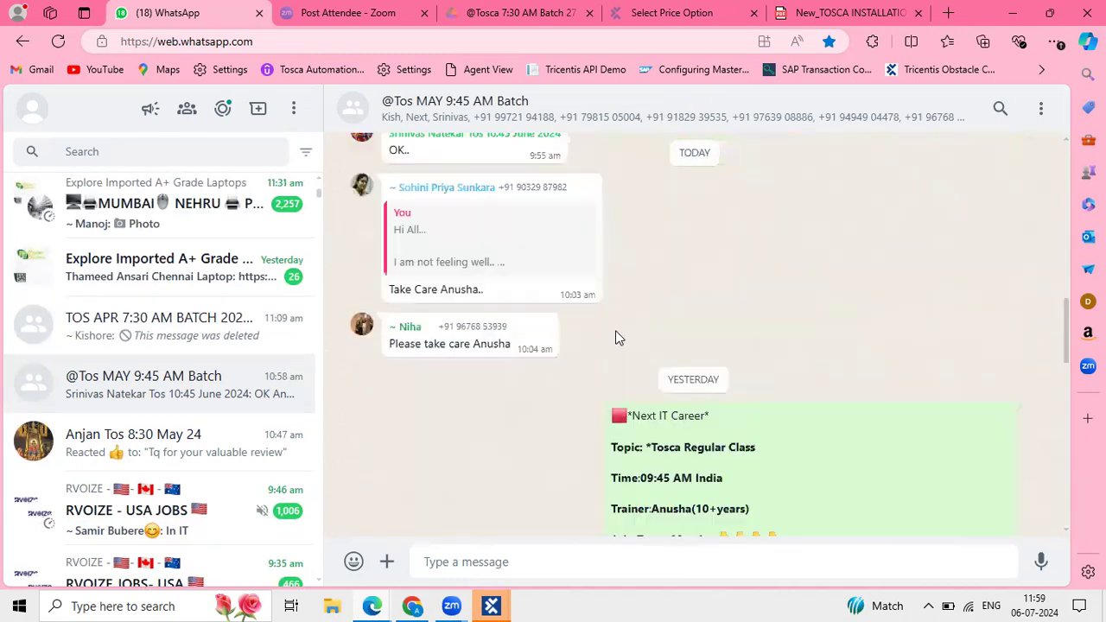
{"action": "scroll", "coordinate": [615, 337], "scroll_direction": "up", "scroll_amount": 5}
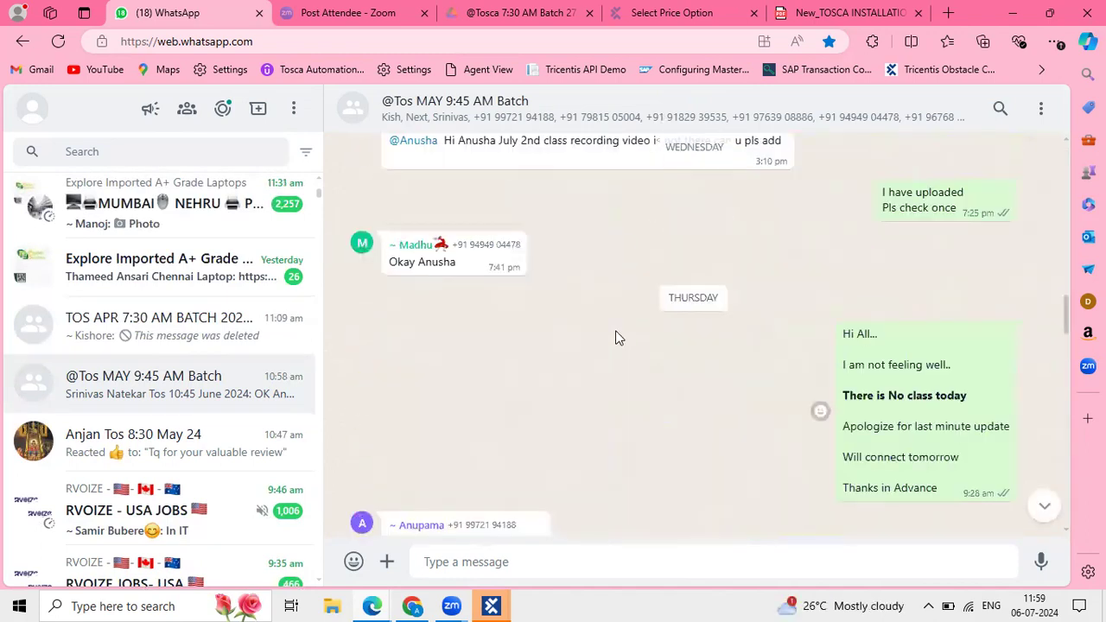
{"action": "scroll", "coordinate": [615, 337], "scroll_direction": "up", "scroll_amount": 5}
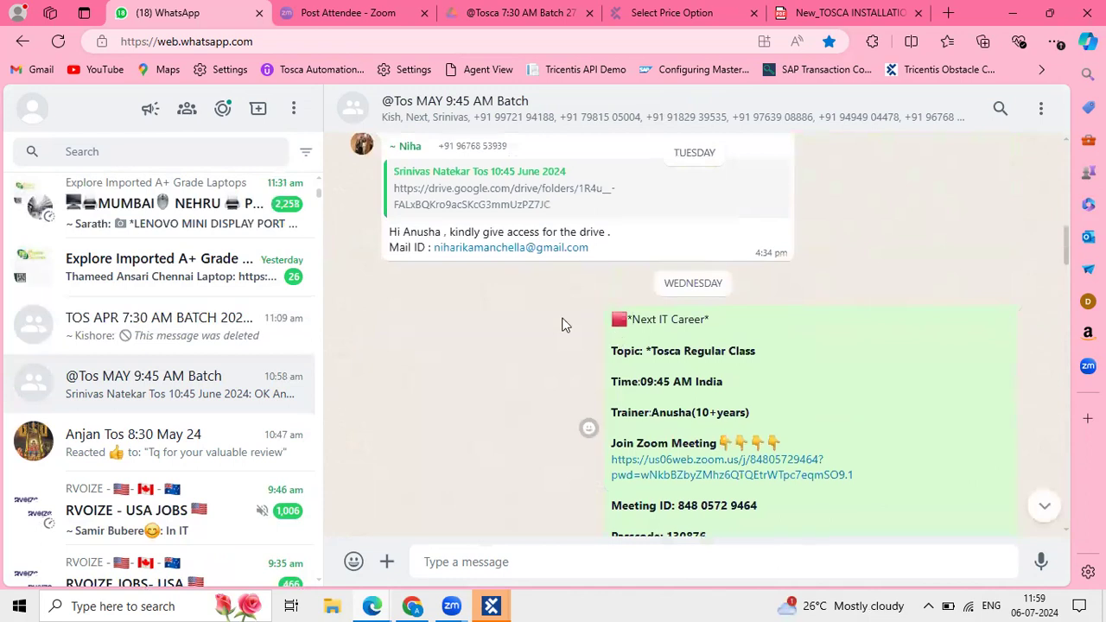
{"action": "scroll", "coordinate": [533, 323], "scroll_direction": "up", "scroll_amount": 5}
{"action": "scroll", "coordinate": [533, 323], "scroll_direction": "down", "scroll_amount": 2}
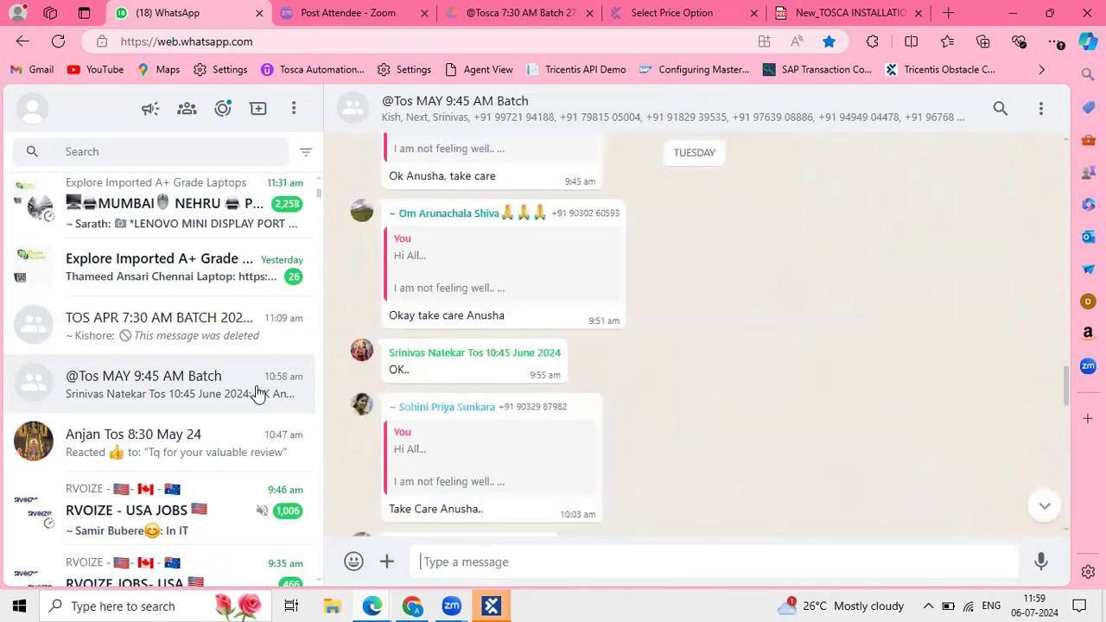
{"action": "left_click", "coordinate": [166, 454]}
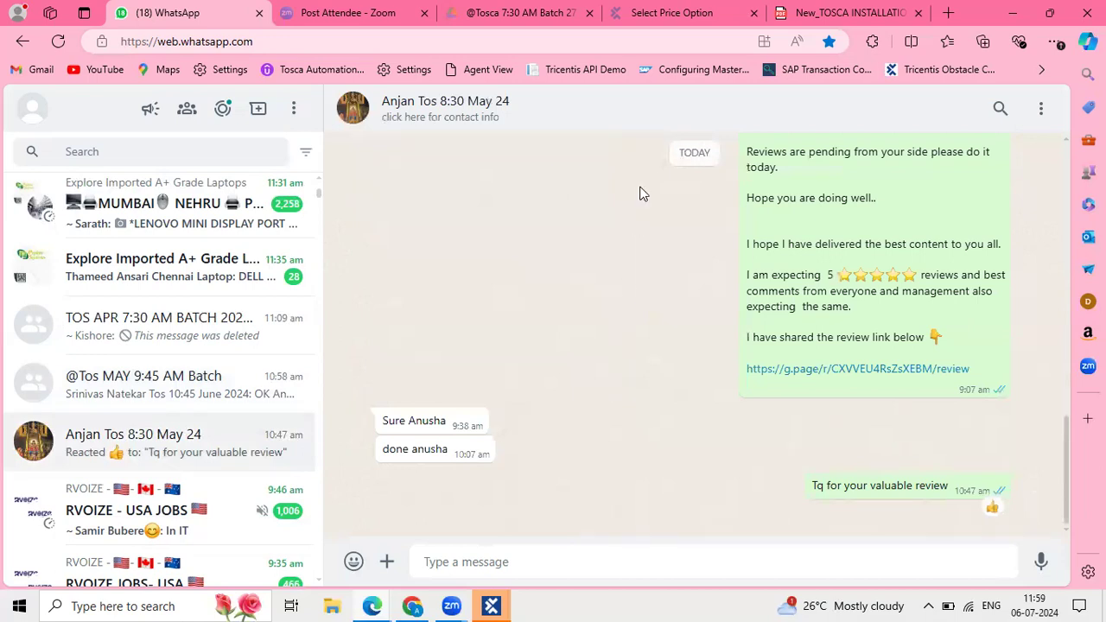
{"action": "scroll", "coordinate": [639, 193], "scroll_direction": "up", "scroll_amount": 10}
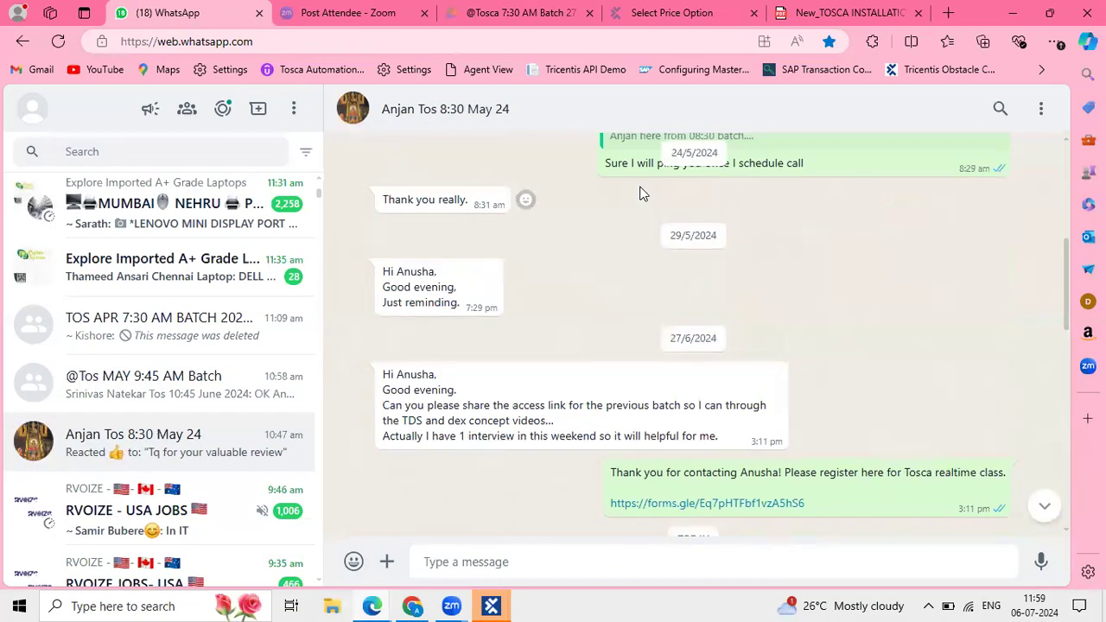
{"action": "scroll", "coordinate": [649, 383], "scroll_direction": "down", "scroll_amount": 1}
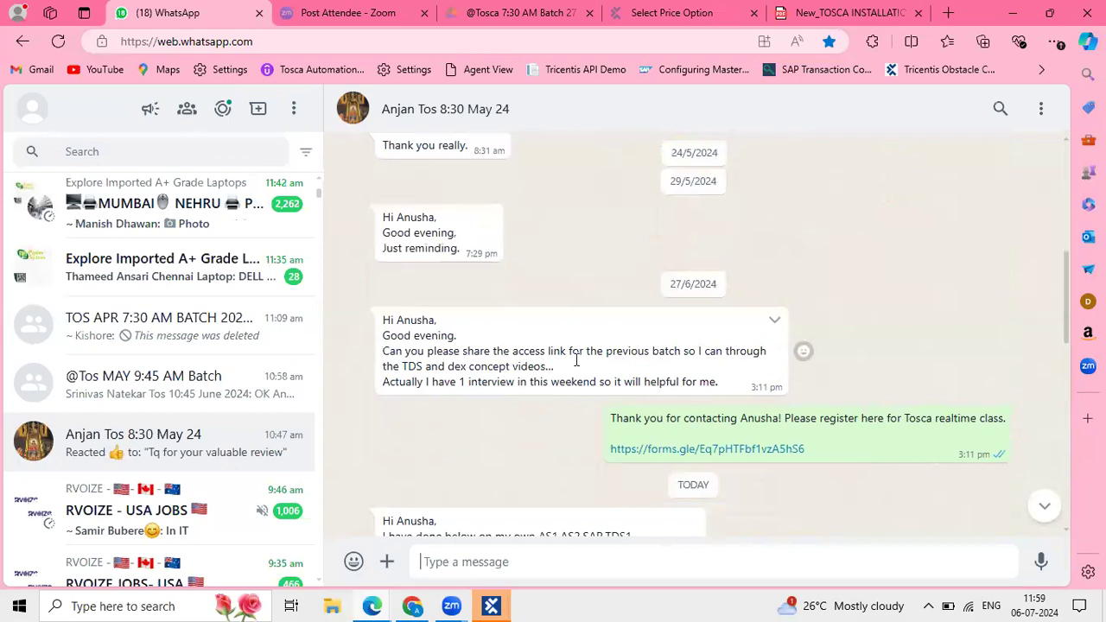
{"action": "scroll", "coordinate": [590, 375], "scroll_direction": "down", "scroll_amount": 3}
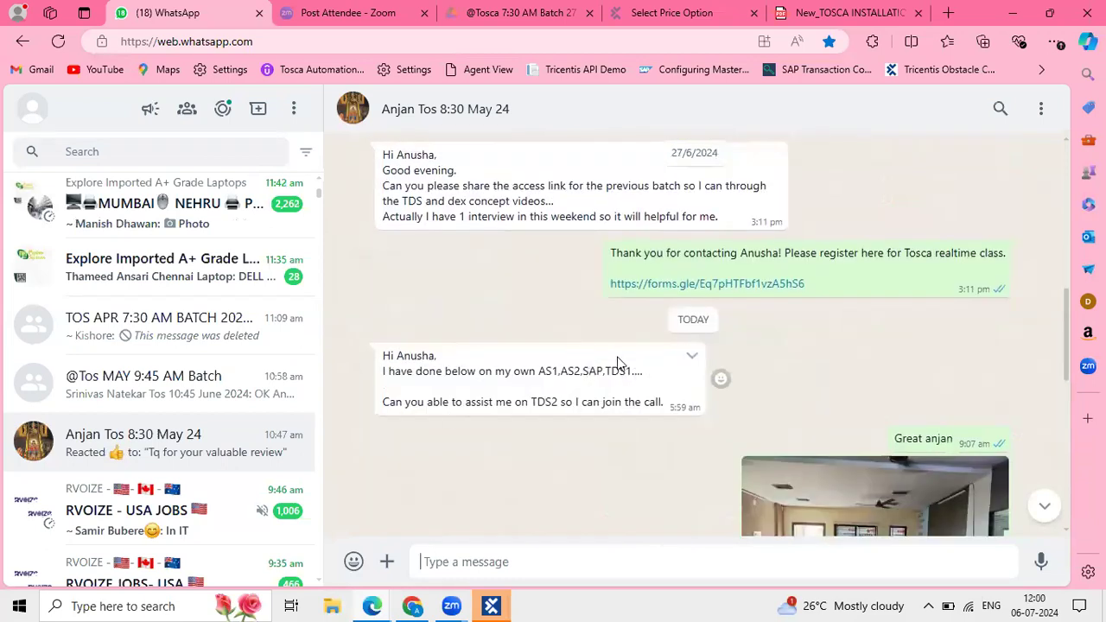
{"action": "left_click_drag", "start_coordinate": [640, 370], "coordinate": [359, 343]}
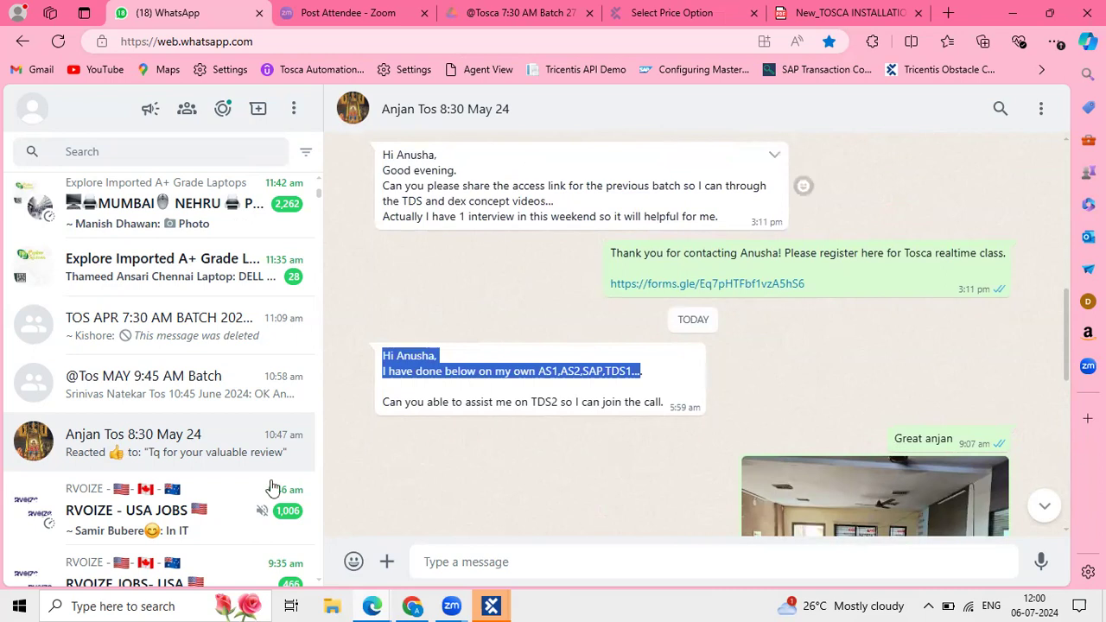
{"action": "scroll", "coordinate": [230, 354], "scroll_direction": "down", "scroll_amount": 3}
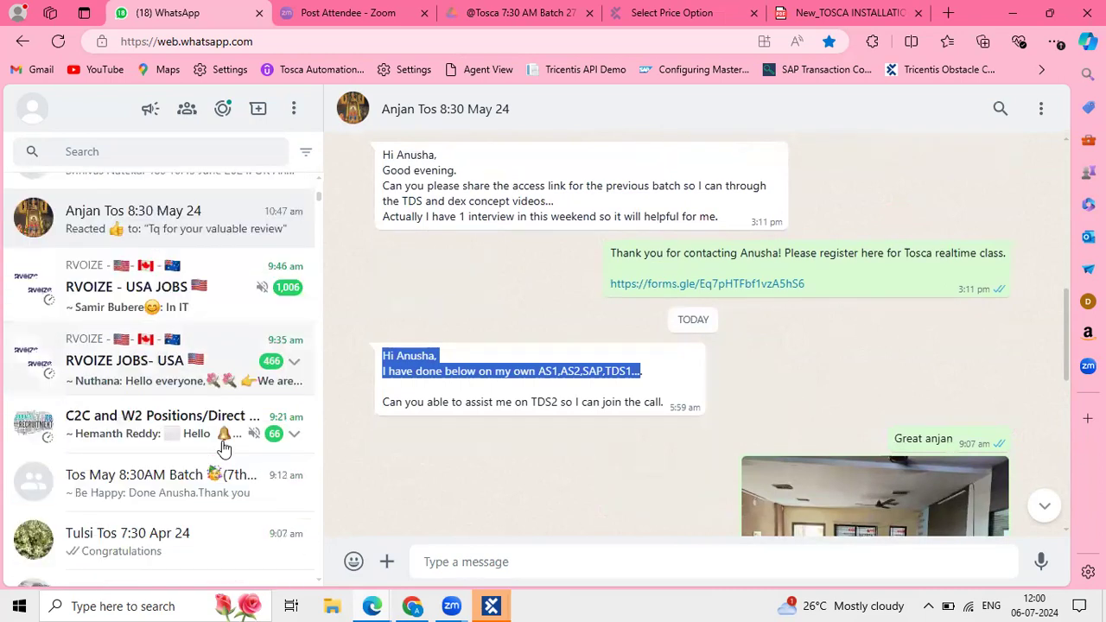
{"action": "scroll", "coordinate": [224, 446], "scroll_direction": "down", "scroll_amount": 1}
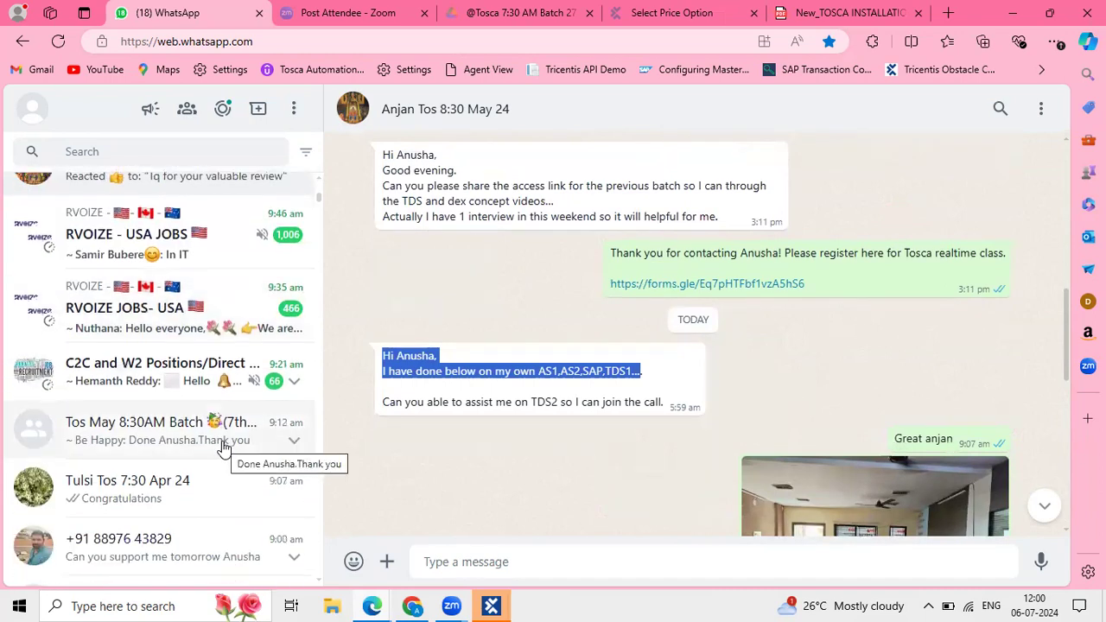
{"action": "scroll", "coordinate": [224, 446], "scroll_direction": "down", "scroll_amount": 4}
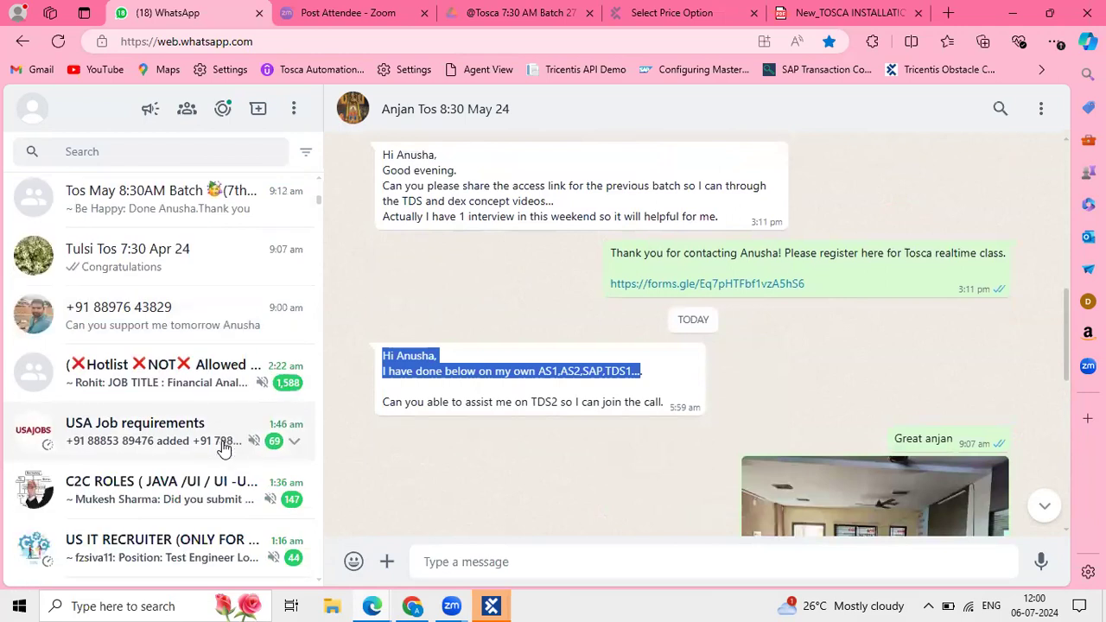
{"action": "scroll", "coordinate": [198, 264], "scroll_direction": "up", "scroll_amount": 2}
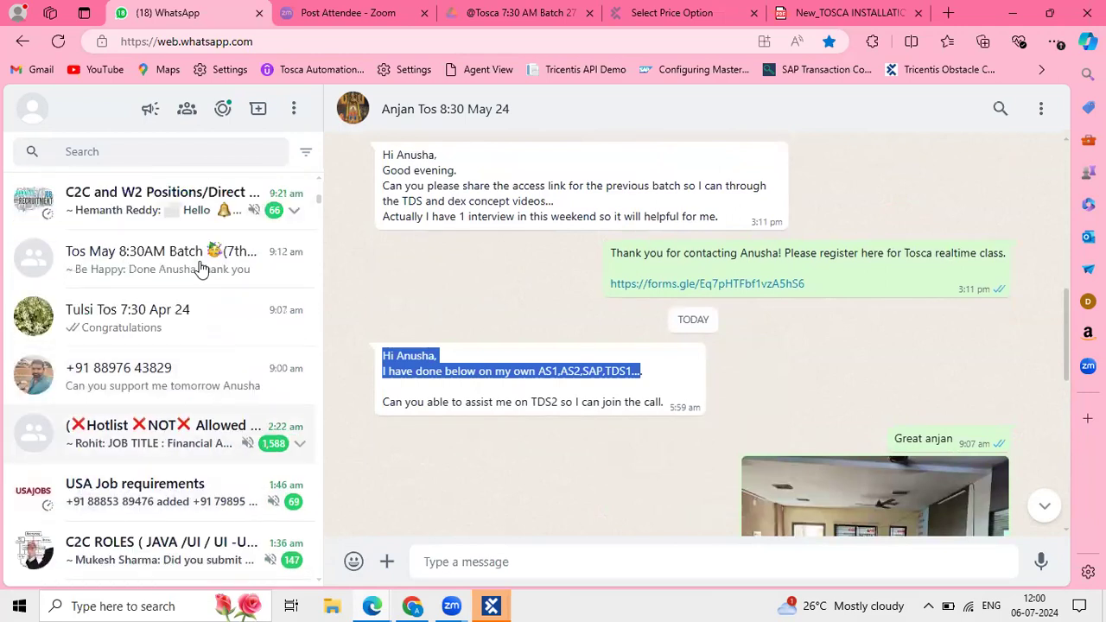
Open the Tos May 8:30AM Batch (7thMay) chat and read replies to the pending-reviews reminder.
{"action": "left_click", "coordinate": [200, 270]}
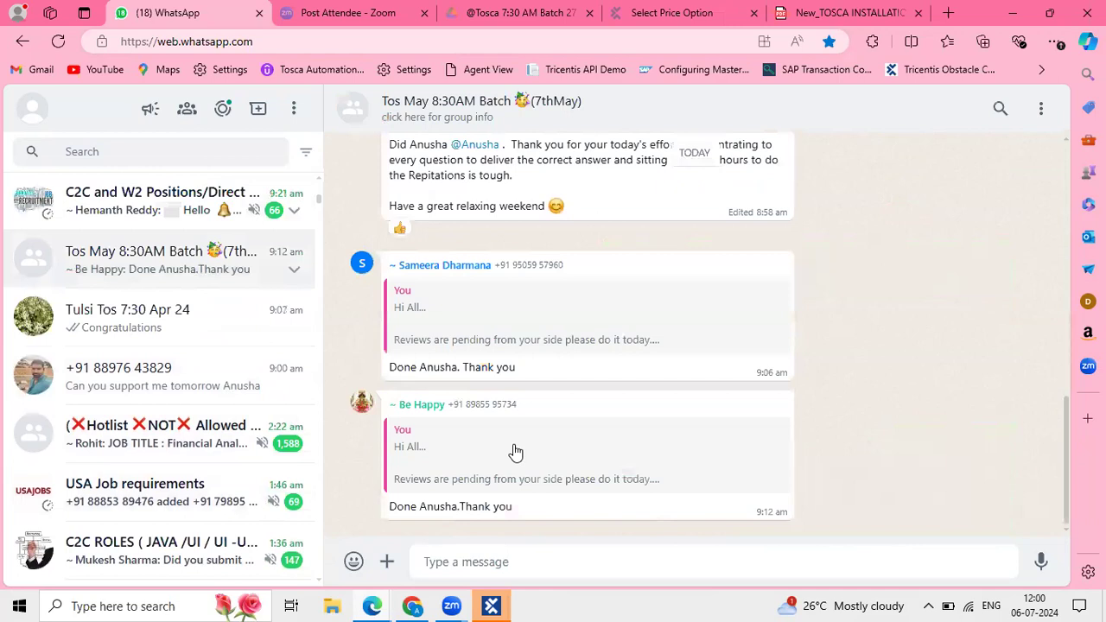
{"action": "scroll", "coordinate": [565, 346], "scroll_direction": "up", "scroll_amount": 1}
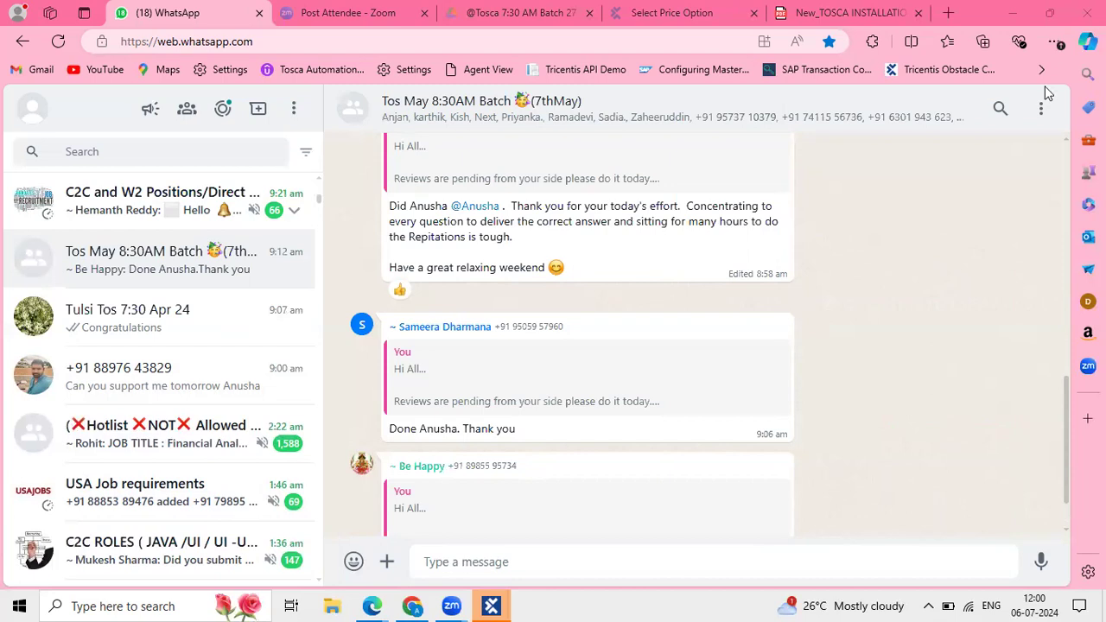
{"action": "scroll", "coordinate": [573, 455], "scroll_direction": "up", "scroll_amount": 2}
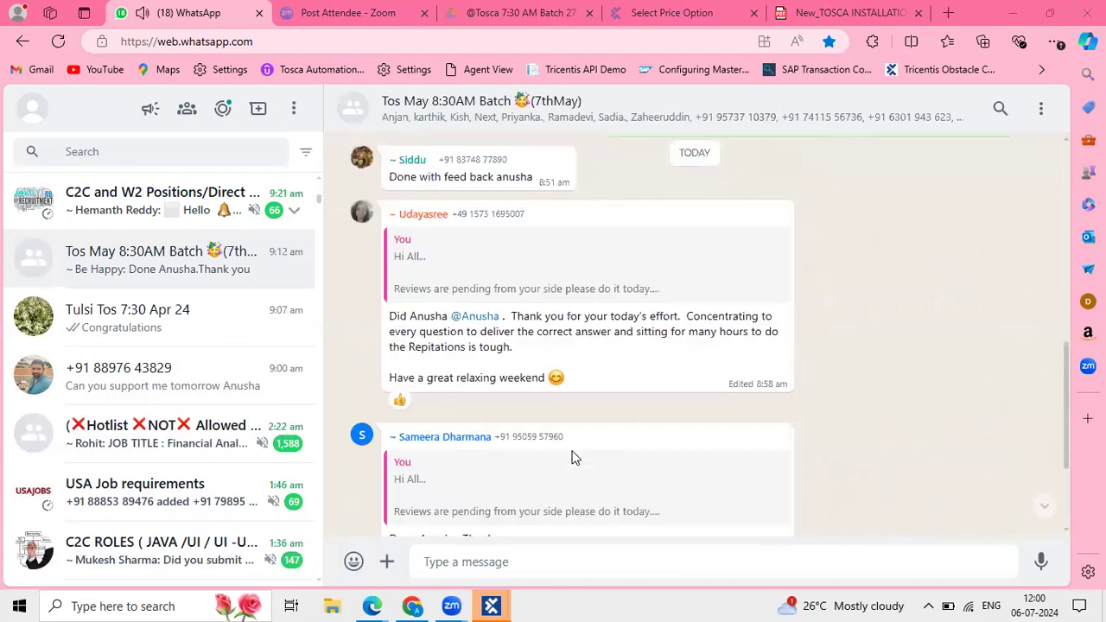
{"action": "scroll", "coordinate": [572, 456], "scroll_direction": "up", "scroll_amount": 4}
Scroll down the chat list and open the Feb 24 batch student's one-to-one chat.
{"action": "scroll", "coordinate": [573, 456], "scroll_direction": "down", "scroll_amount": 6}
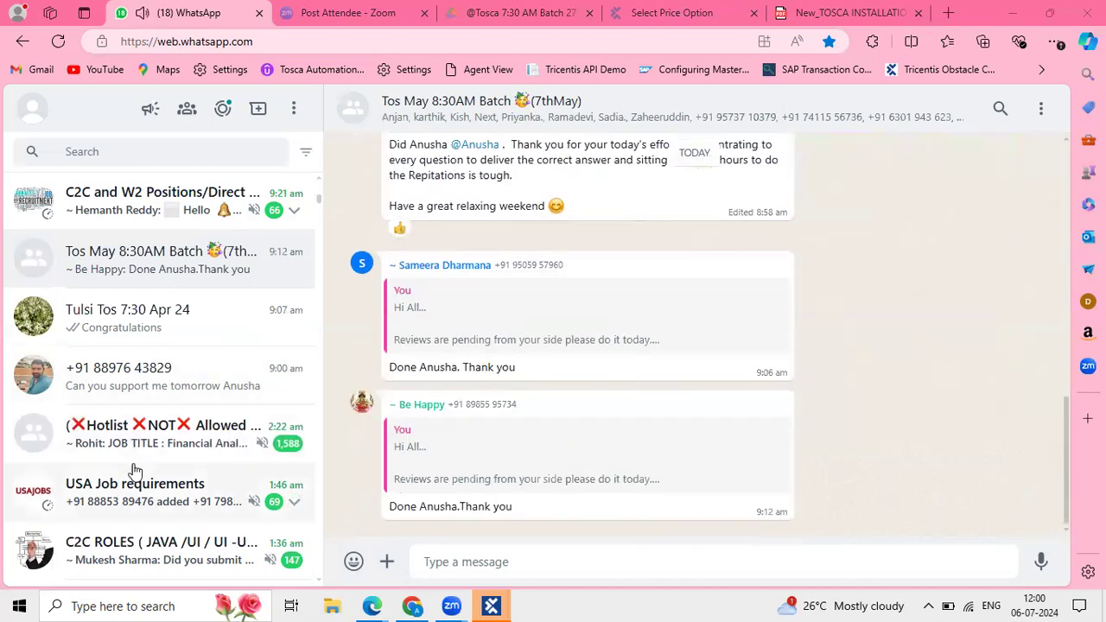
{"action": "scroll", "coordinate": [136, 469], "scroll_direction": "down", "scroll_amount": 3}
{"action": "scroll", "coordinate": [135, 469], "scroll_direction": "down", "scroll_amount": 2}
{"action": "scroll", "coordinate": [136, 469], "scroll_direction": "down", "scroll_amount": 3}
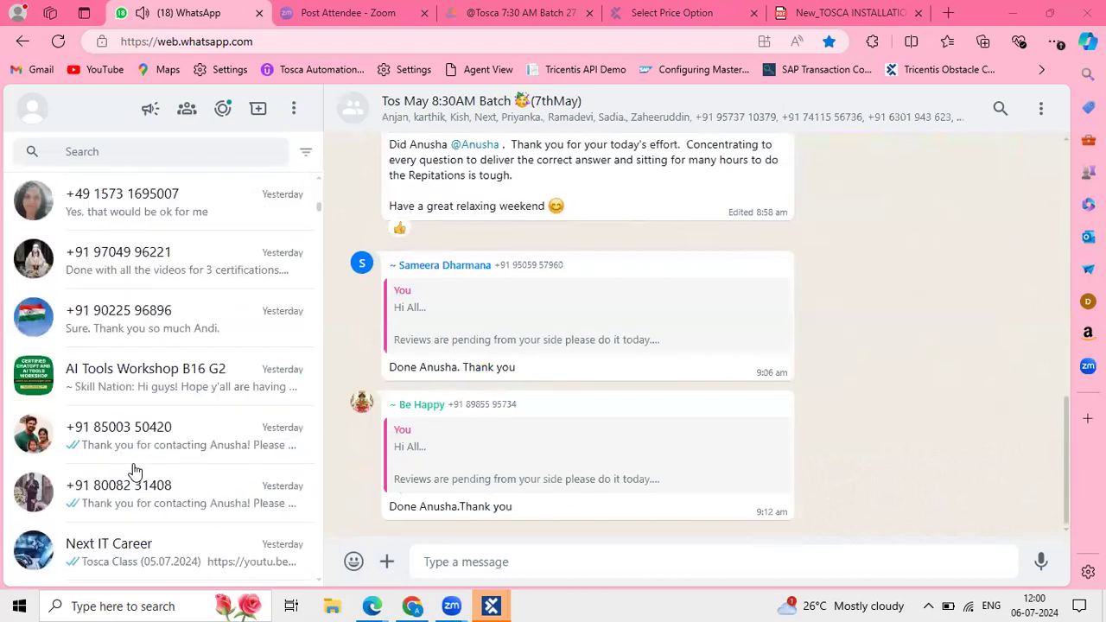
{"action": "scroll", "coordinate": [135, 483], "scroll_direction": "down", "scroll_amount": 5}
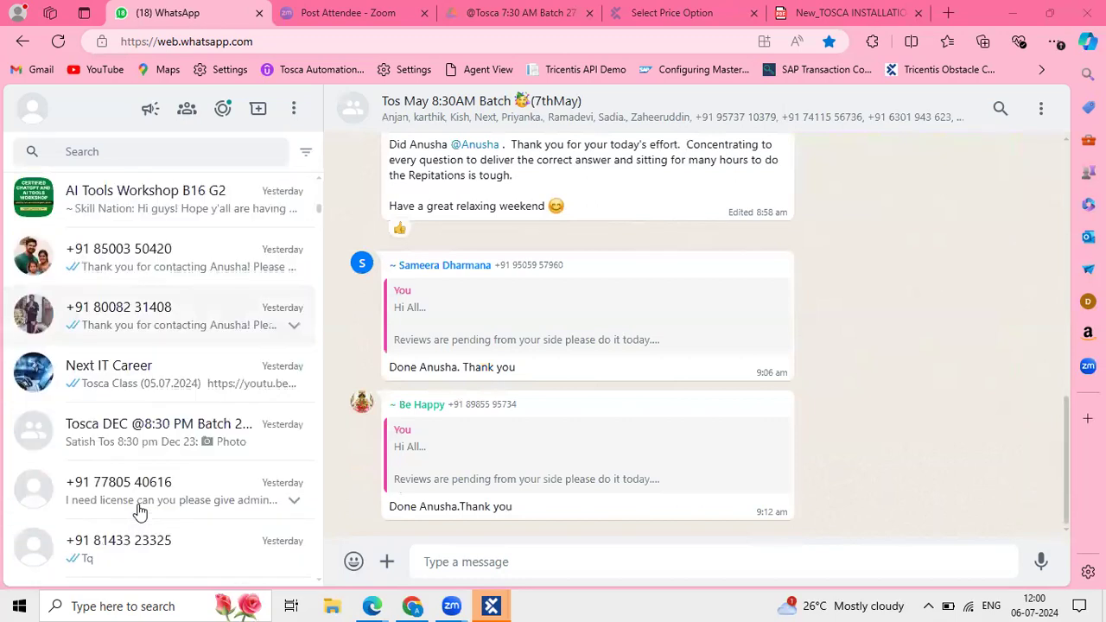
{"action": "scroll", "coordinate": [140, 511], "scroll_direction": "down", "scroll_amount": 3}
{"action": "scroll", "coordinate": [140, 511], "scroll_direction": "down", "scroll_amount": 2}
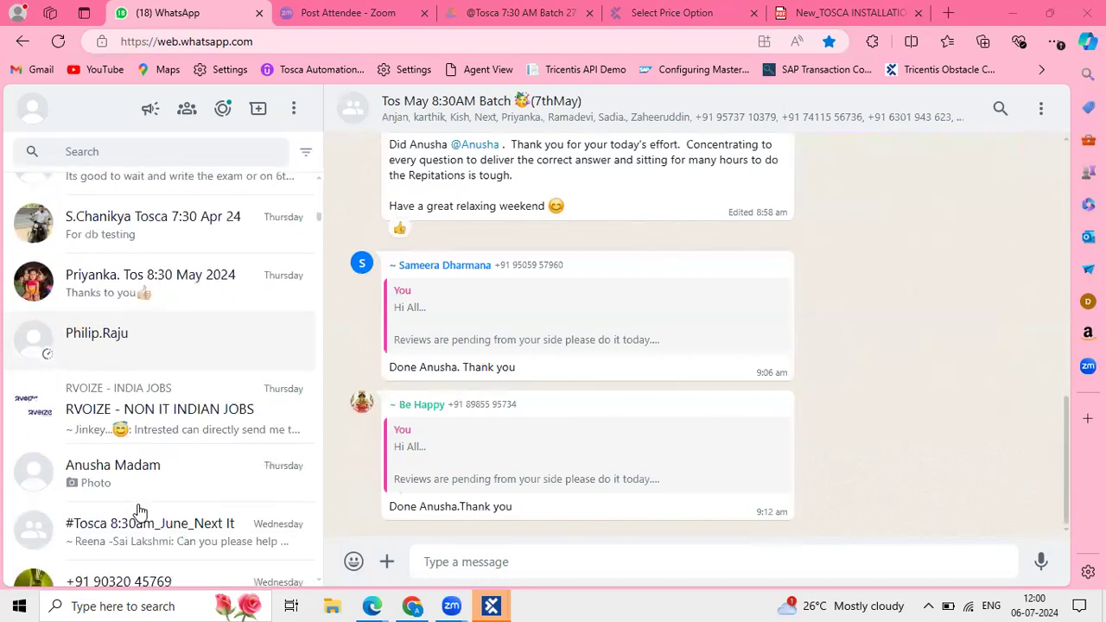
{"action": "scroll", "coordinate": [140, 511], "scroll_direction": "down", "scroll_amount": 2}
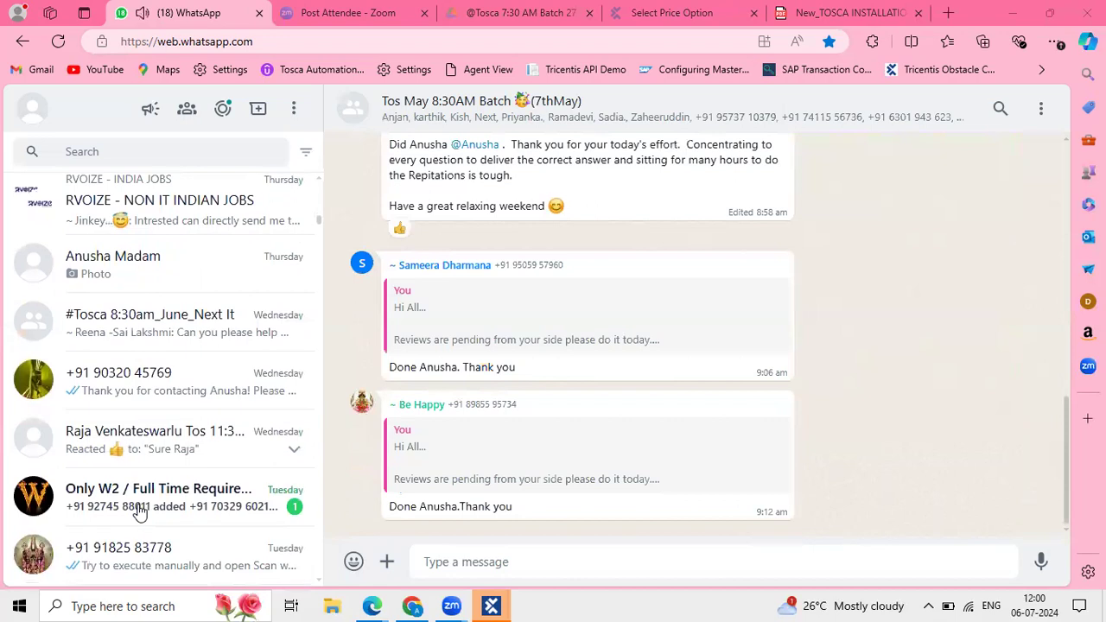
{"action": "scroll", "coordinate": [175, 420], "scroll_direction": "down", "scroll_amount": 4}
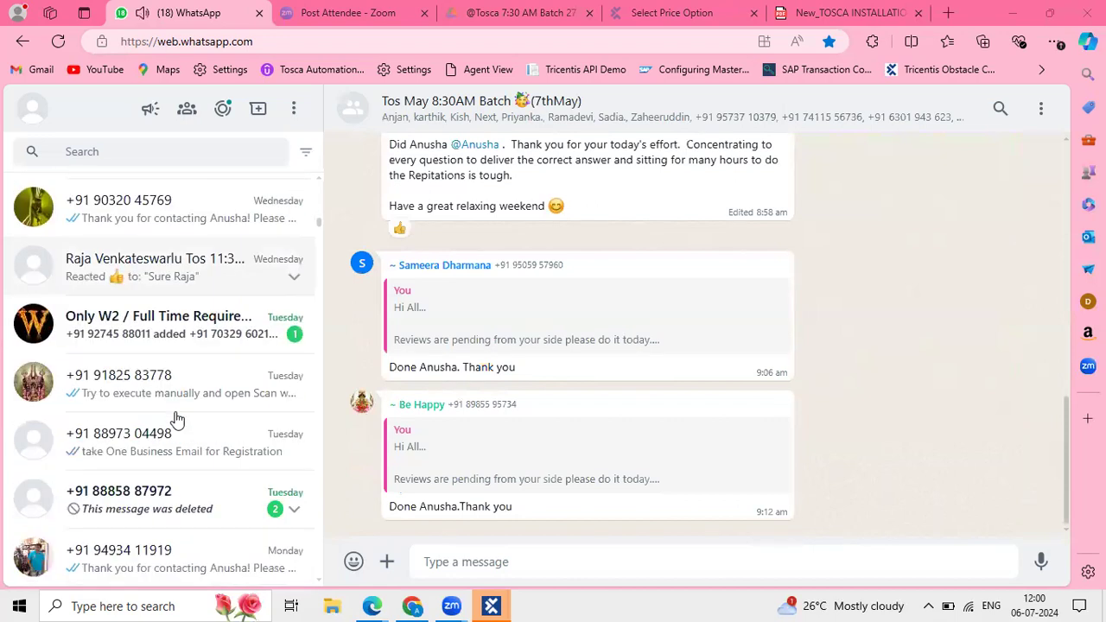
{"action": "scroll", "coordinate": [176, 420], "scroll_direction": "down", "scroll_amount": 4}
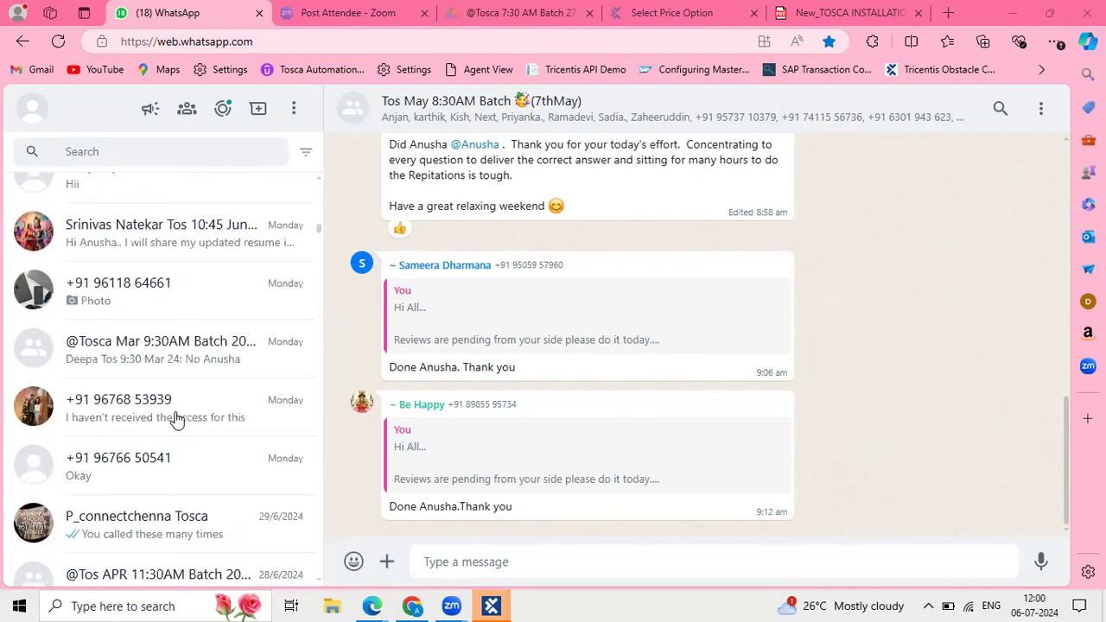
{"action": "scroll", "coordinate": [176, 419], "scroll_direction": "down", "scroll_amount": 4}
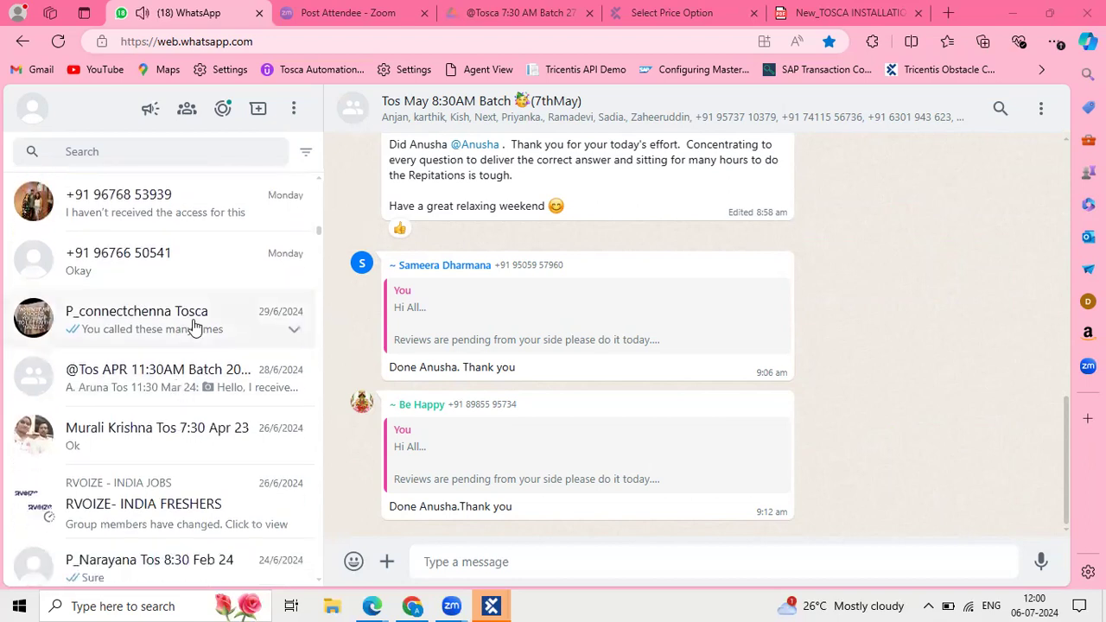
{"action": "scroll", "coordinate": [173, 467], "scroll_direction": "down", "scroll_amount": 1}
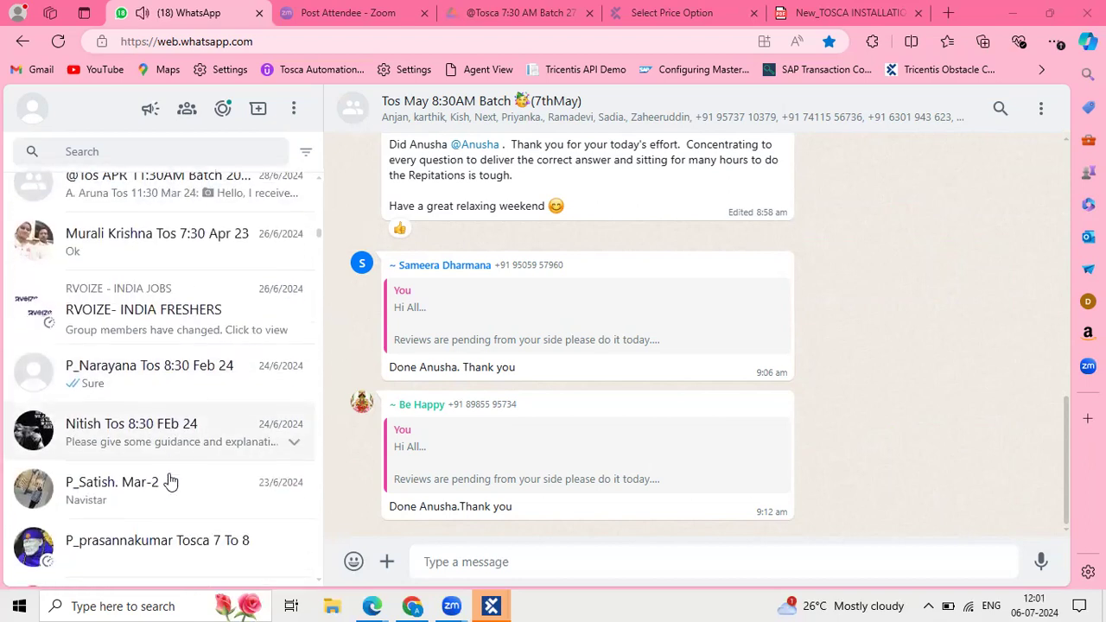
{"action": "left_click", "coordinate": [199, 396]}
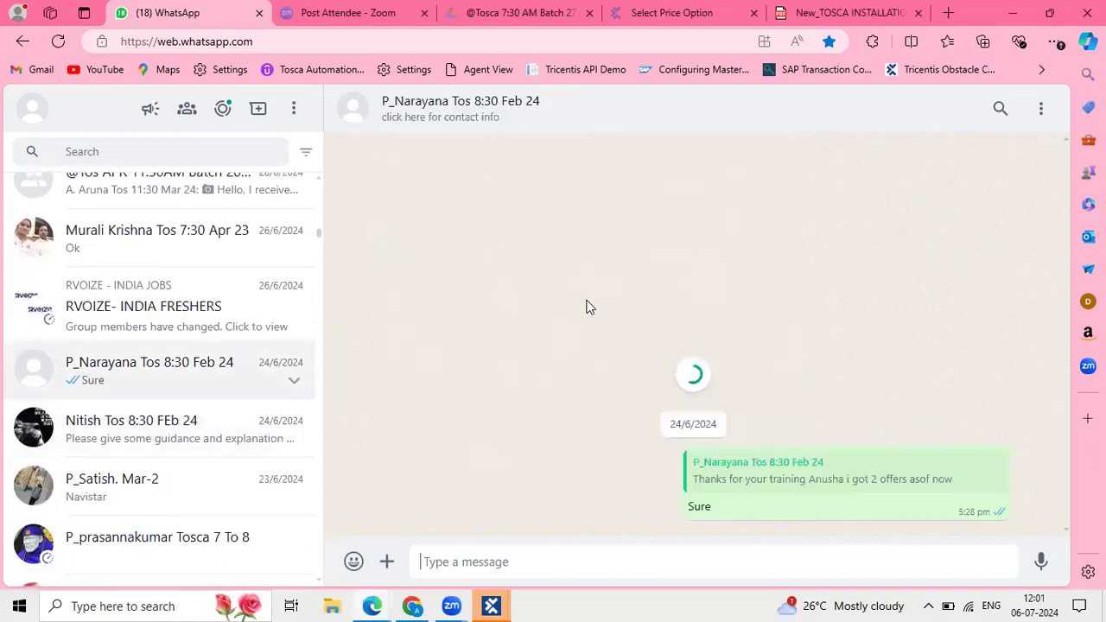
Select the student's messages about receiving two job offers, then clear the selection.
{"action": "scroll", "coordinate": [652, 164], "scroll_direction": "up", "scroll_amount": 2}
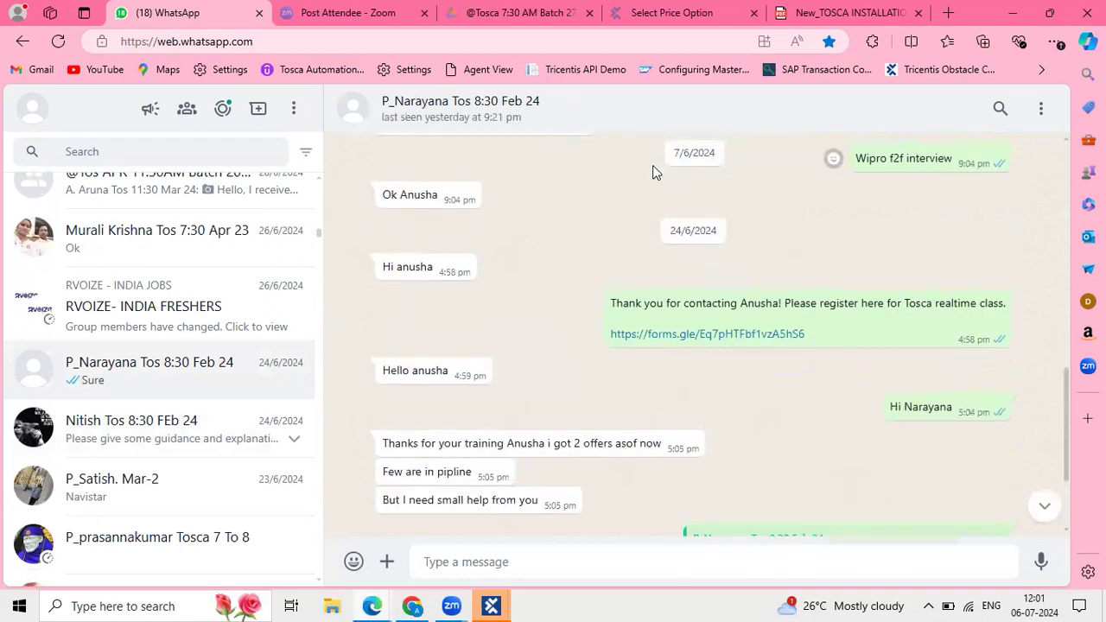
{"action": "scroll", "coordinate": [652, 164], "scroll_direction": "down", "scroll_amount": 2}
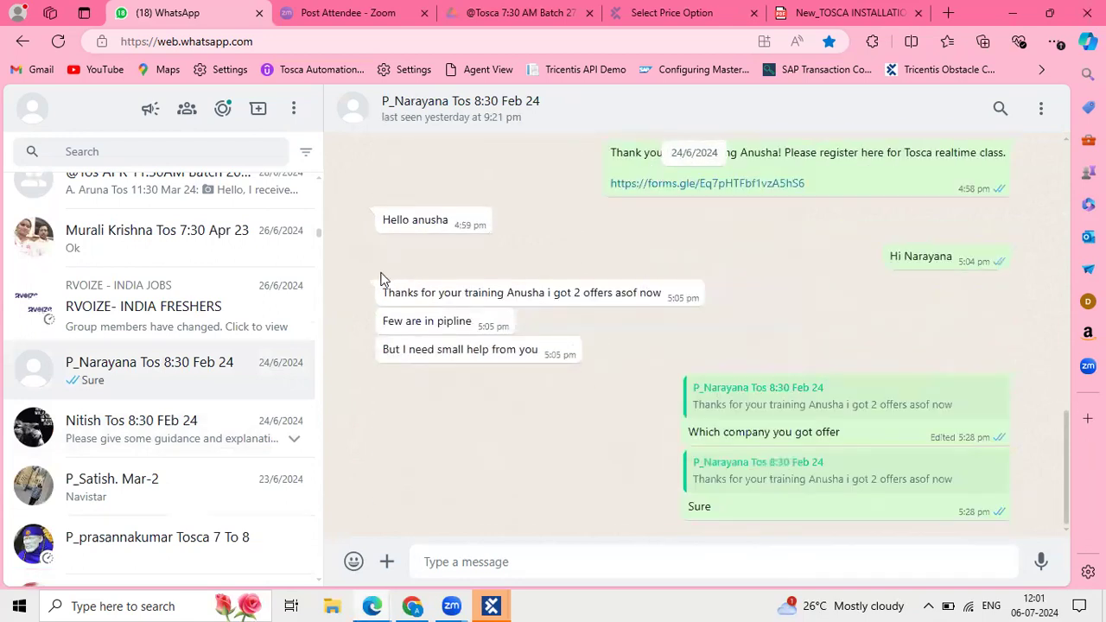
{"action": "left_click_drag", "start_coordinate": [376, 292], "coordinate": [679, 294]}
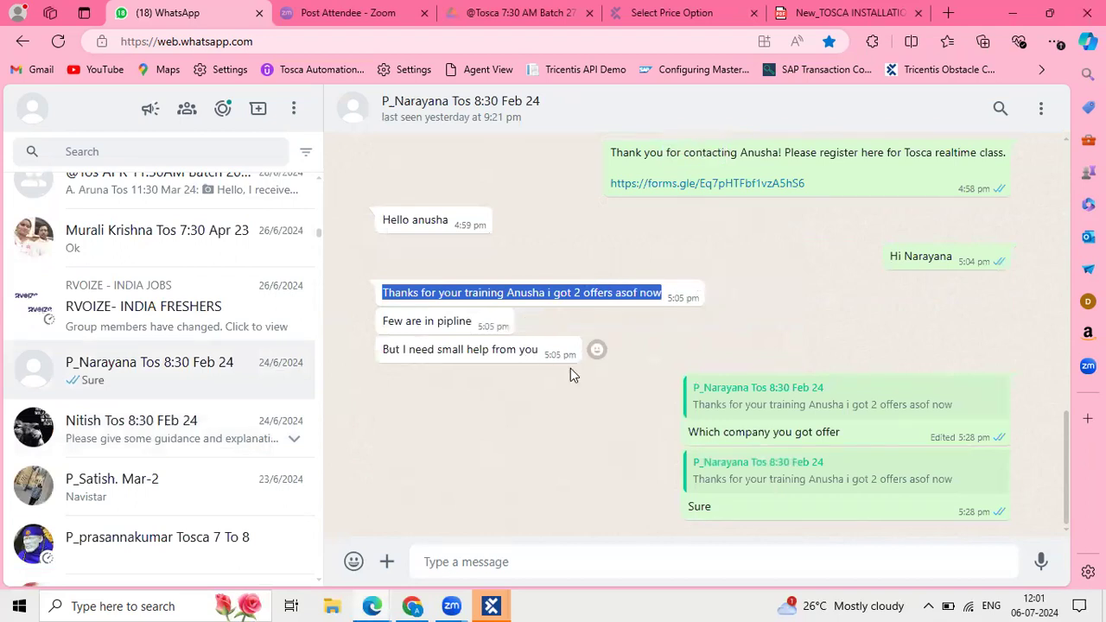
{"action": "left_click_drag", "start_coordinate": [534, 391], "coordinate": [361, 301]}
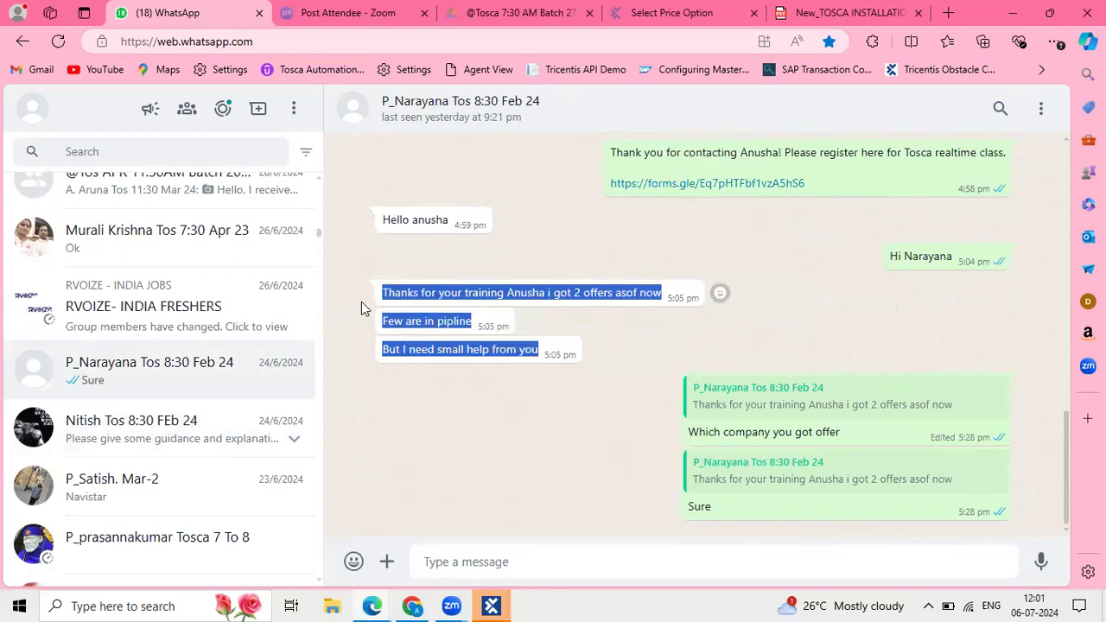
{"action": "left_click", "coordinate": [597, 331]}
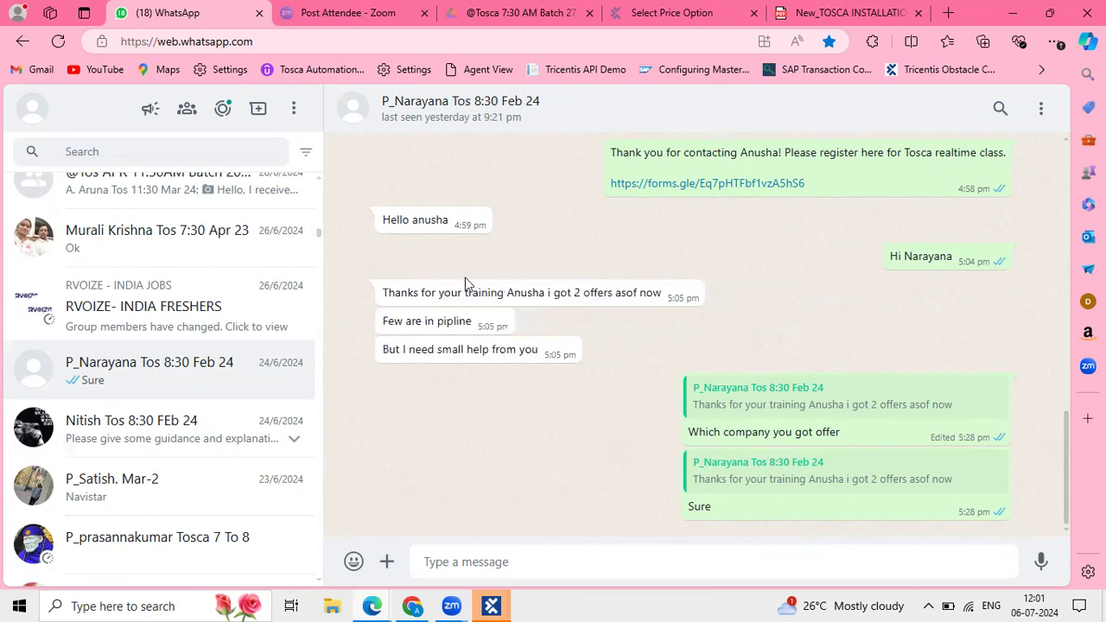
Scroll the chat, then return to the Tosca installation PDF at page 9.
{"action": "scroll", "coordinate": [567, 327], "scroll_direction": "up", "scroll_amount": 1}
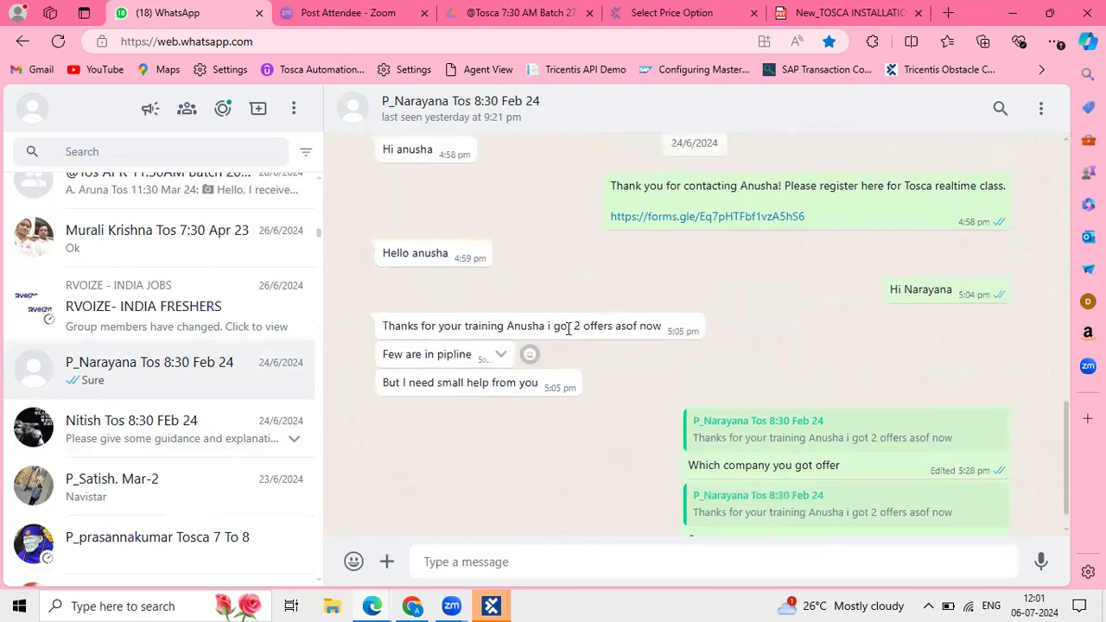
{"action": "scroll", "coordinate": [567, 328], "scroll_direction": "up", "scroll_amount": 6}
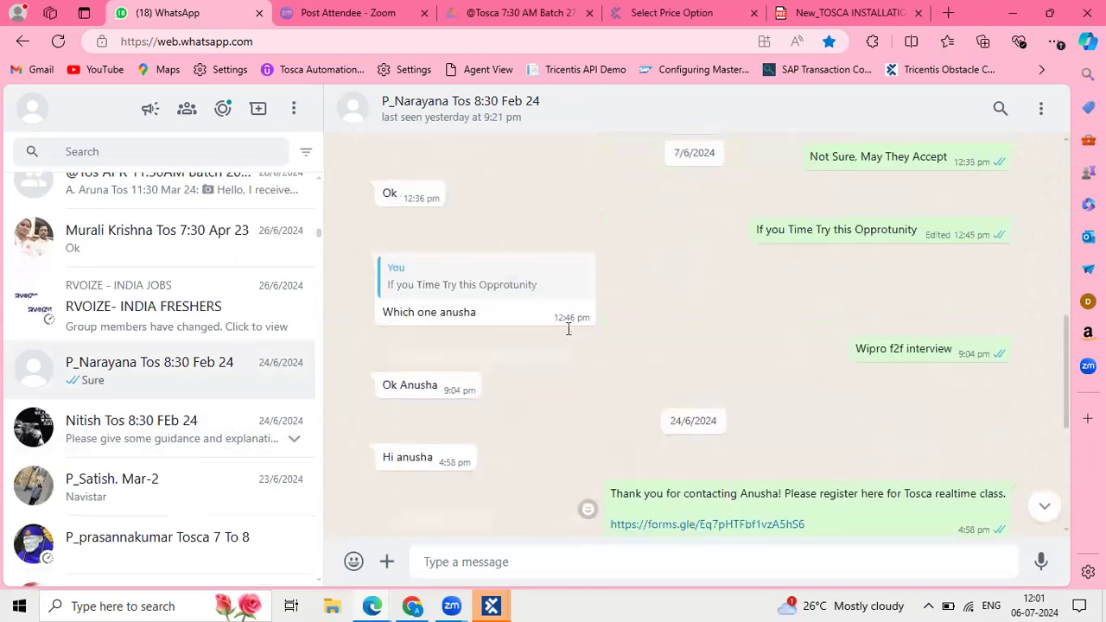
{"action": "scroll", "coordinate": [567, 327], "scroll_direction": "up", "scroll_amount": 5}
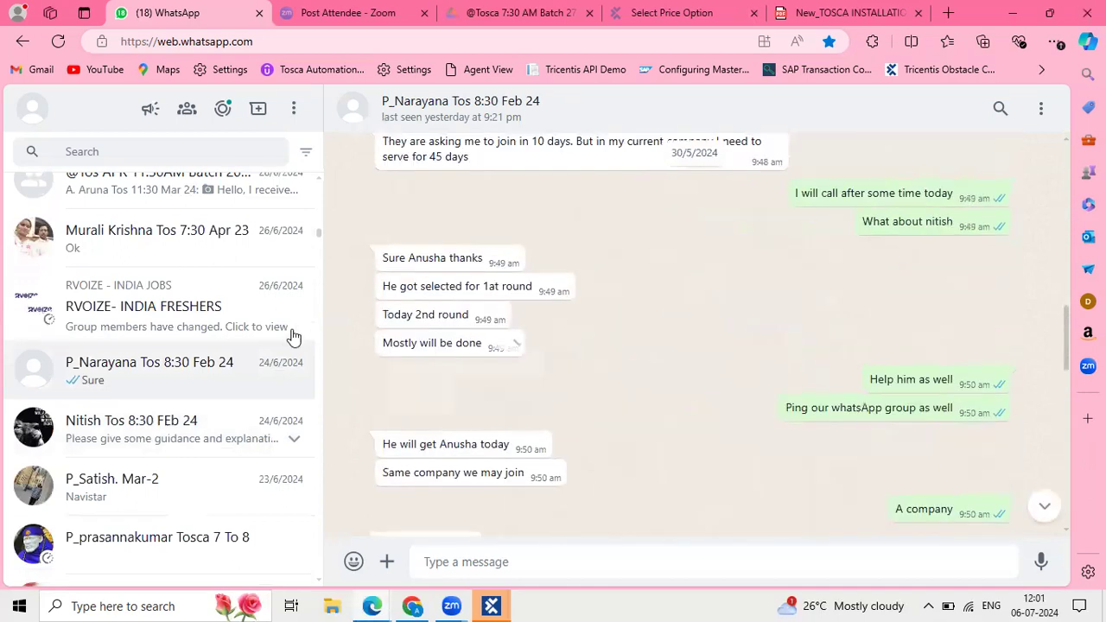
{"action": "scroll", "coordinate": [151, 430], "scroll_direction": "down", "scroll_amount": 2}
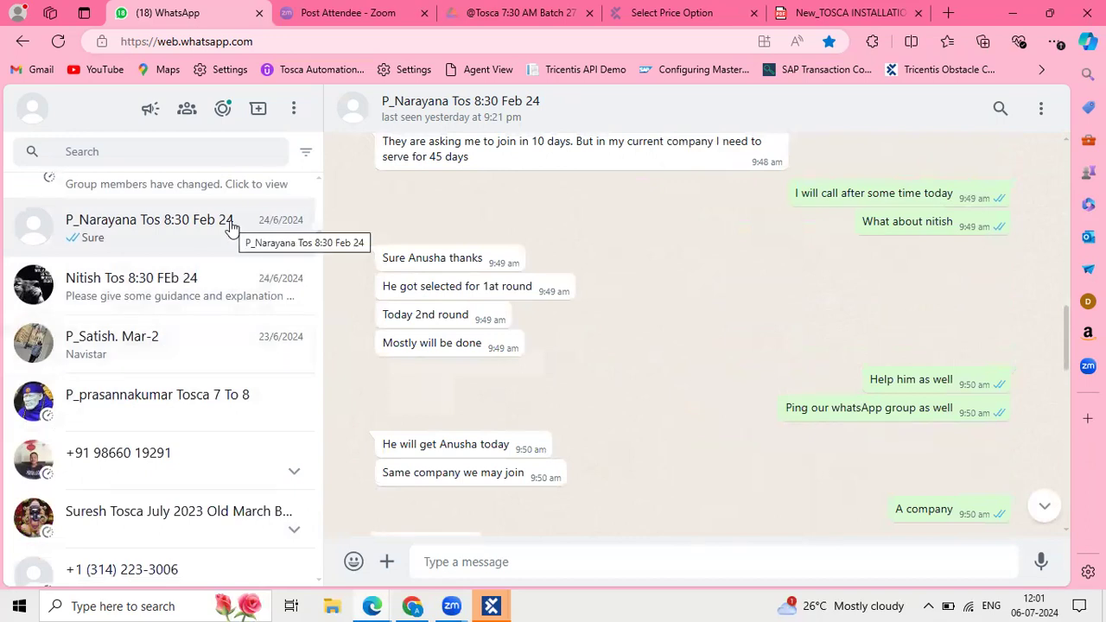
{"action": "scroll", "coordinate": [229, 225], "scroll_direction": "up", "scroll_amount": 5}
{"action": "scroll", "coordinate": [229, 226], "scroll_direction": "up", "scroll_amount": 5}
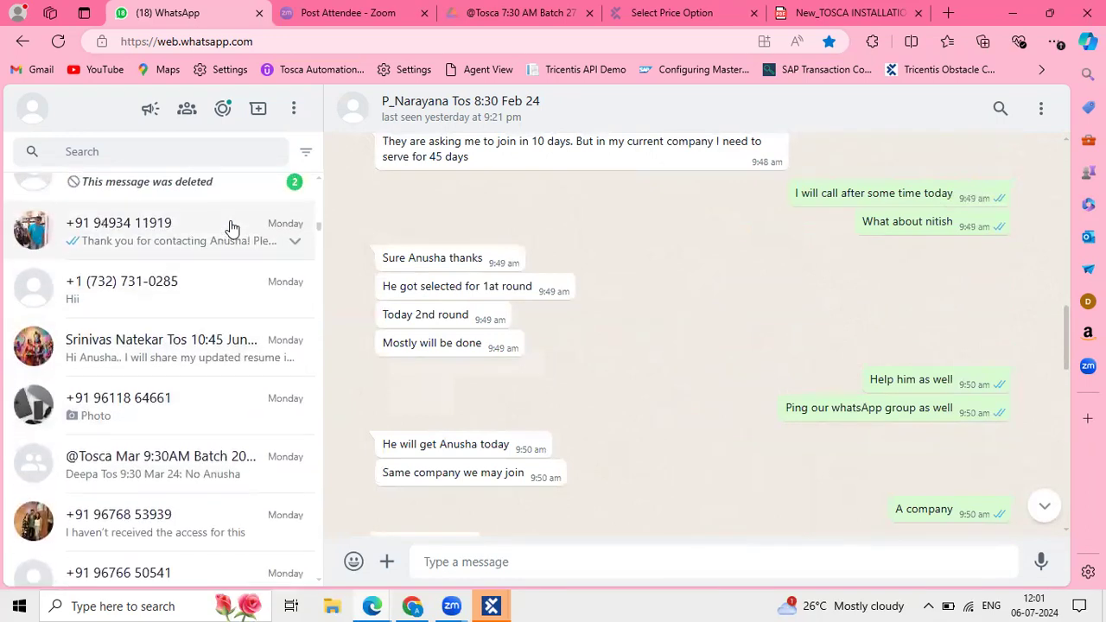
{"action": "scroll", "coordinate": [232, 226], "scroll_direction": "up", "scroll_amount": 5}
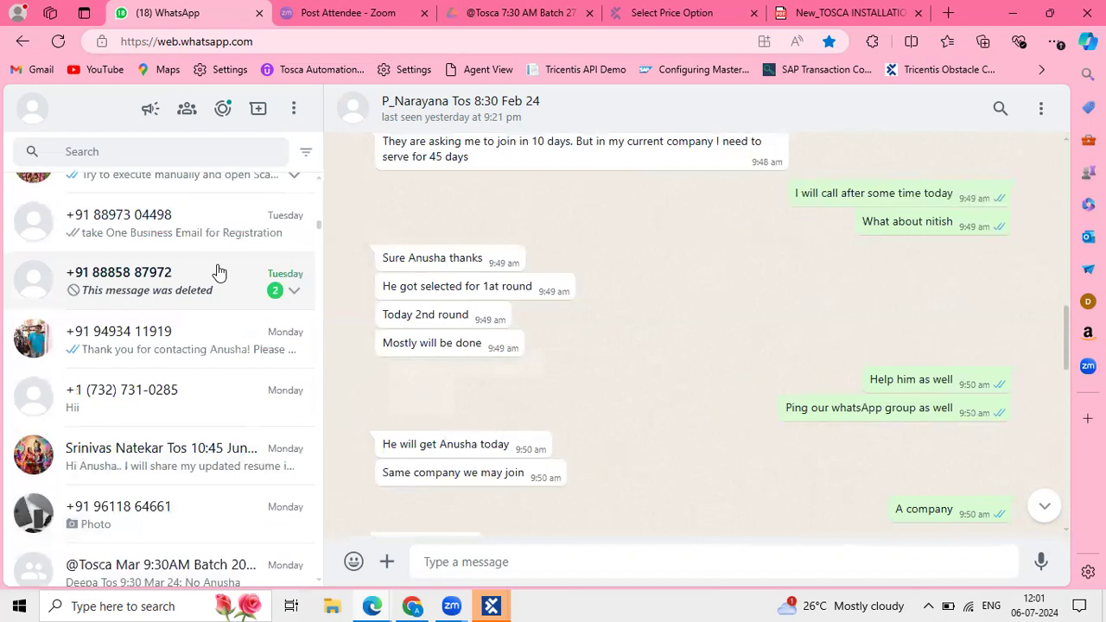
{"action": "scroll", "coordinate": [218, 271], "scroll_direction": "up", "scroll_amount": 5}
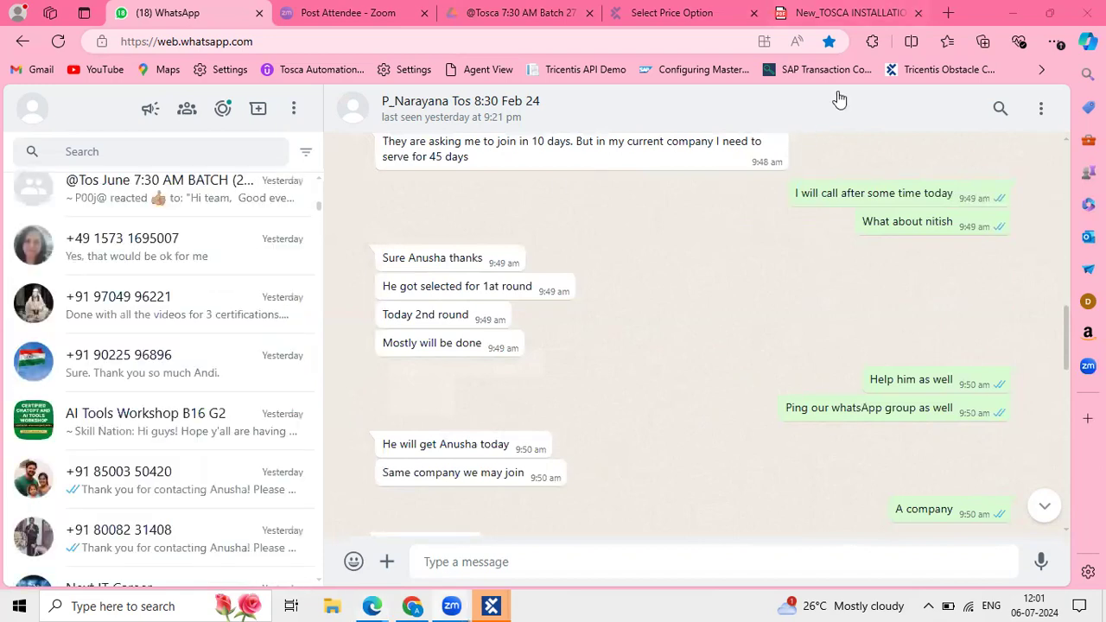
{"action": "left_click", "coordinate": [843, 13]}
{"action": "scroll", "coordinate": [482, 361], "scroll_direction": "up", "scroll_amount": 3}
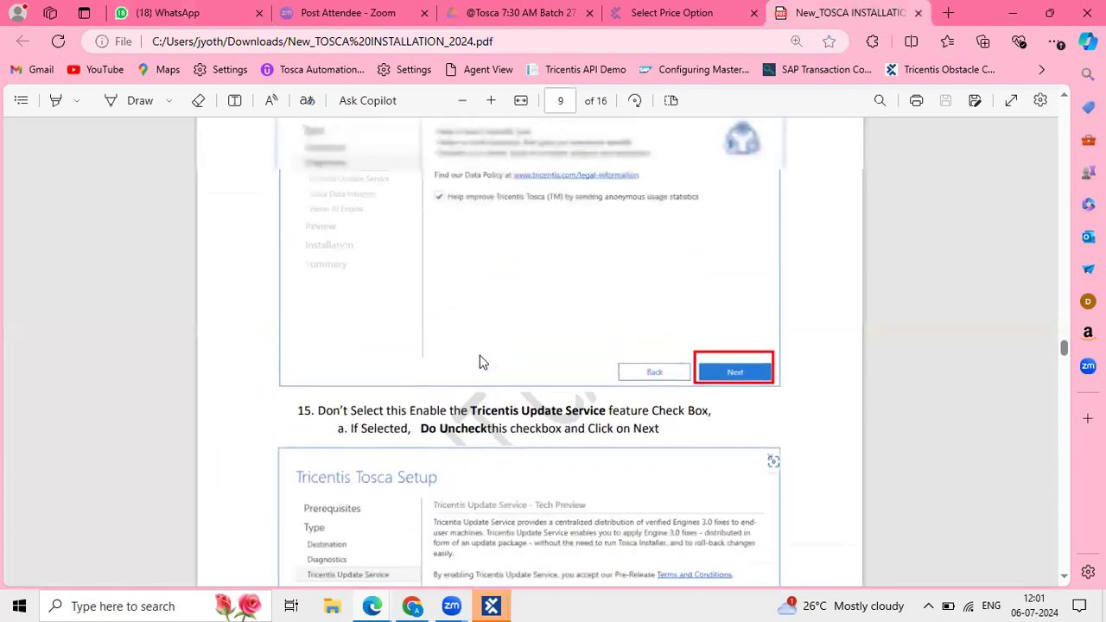
{"action": "scroll", "coordinate": [553, 350], "scroll_direction": "up", "scroll_amount": 3}
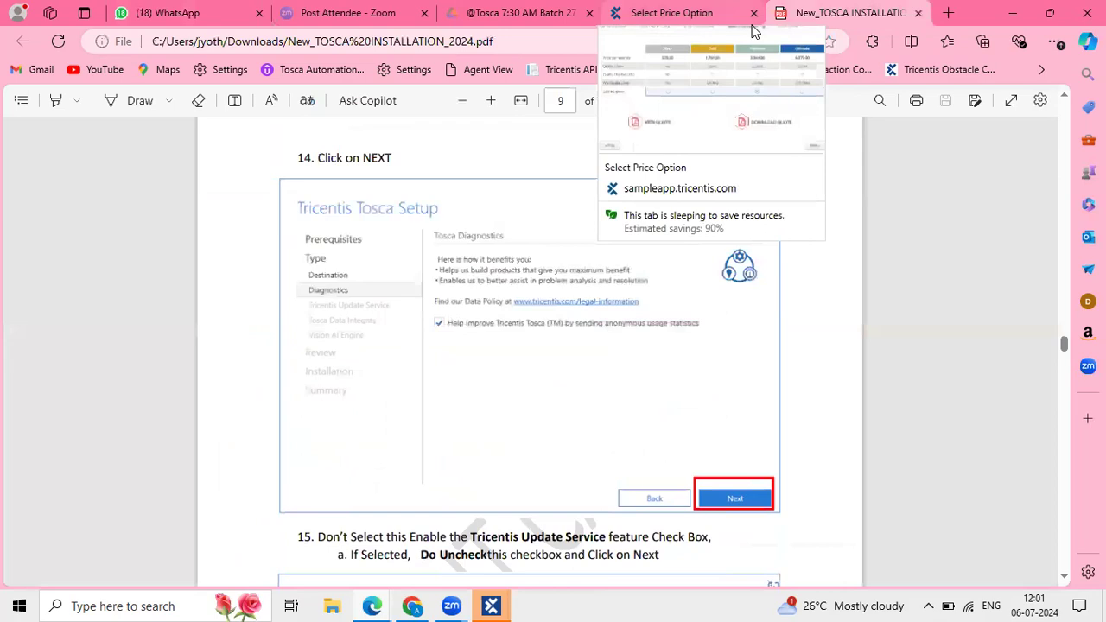
{"action": "left_click", "coordinate": [752, 31]}
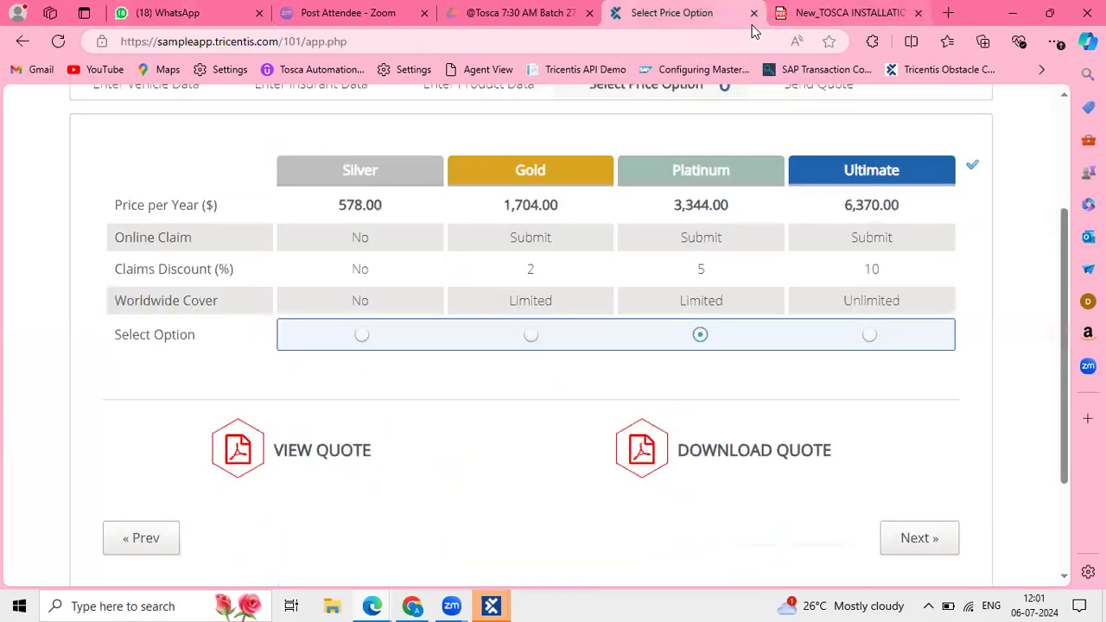
{"action": "left_click", "coordinate": [812, 18]}
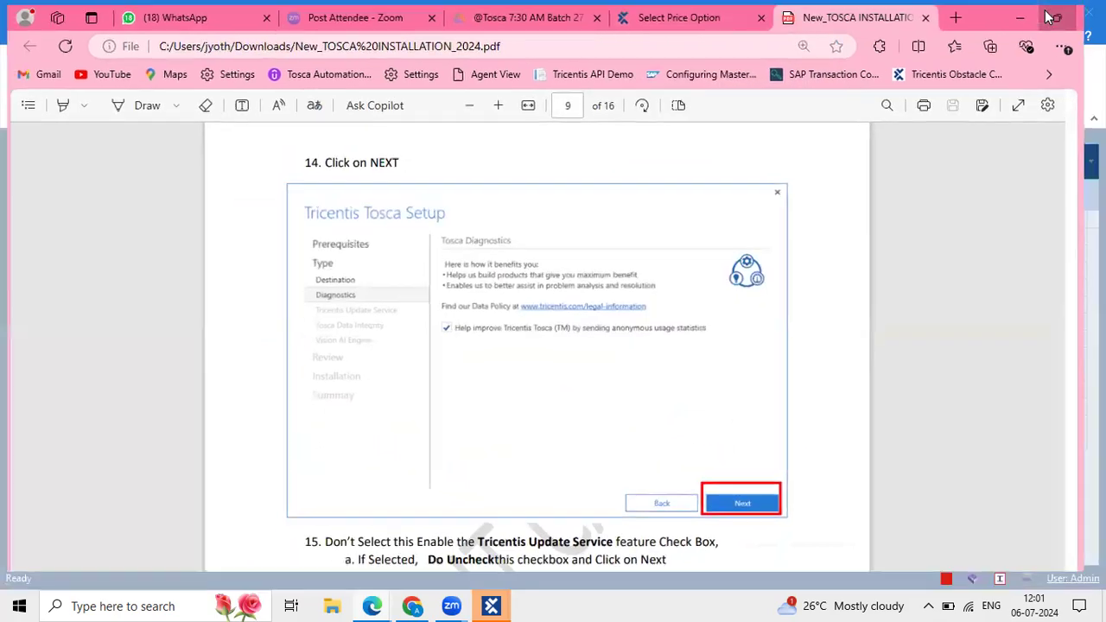
{"action": "left_click", "coordinate": [1048, 17]}
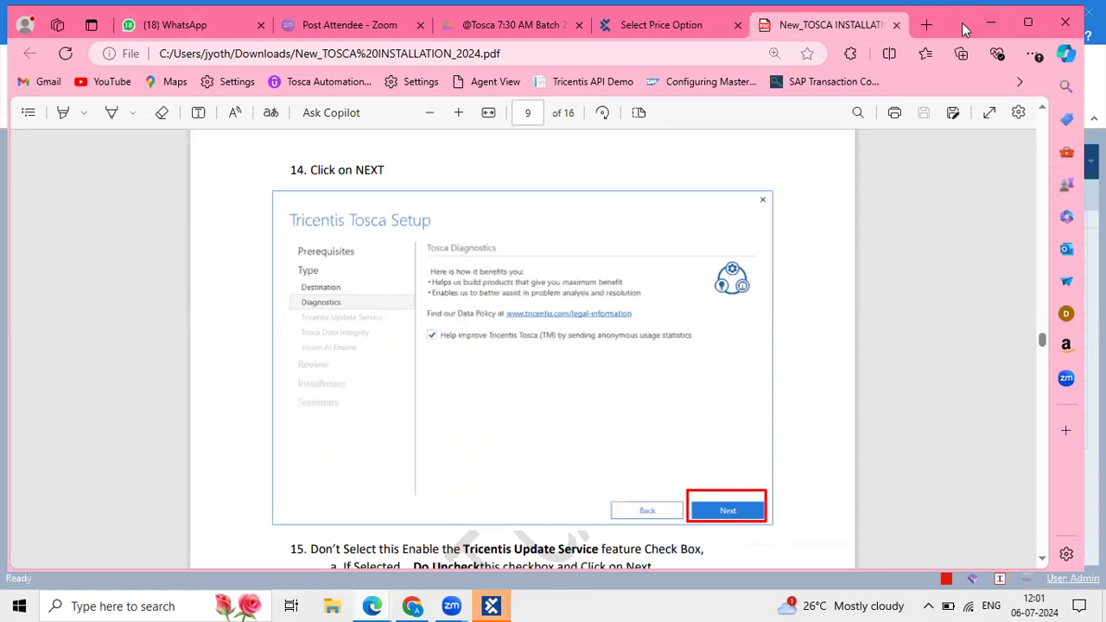
{"action": "left_click_drag", "start_coordinate": [961, 23], "coordinate": [970, 35]}
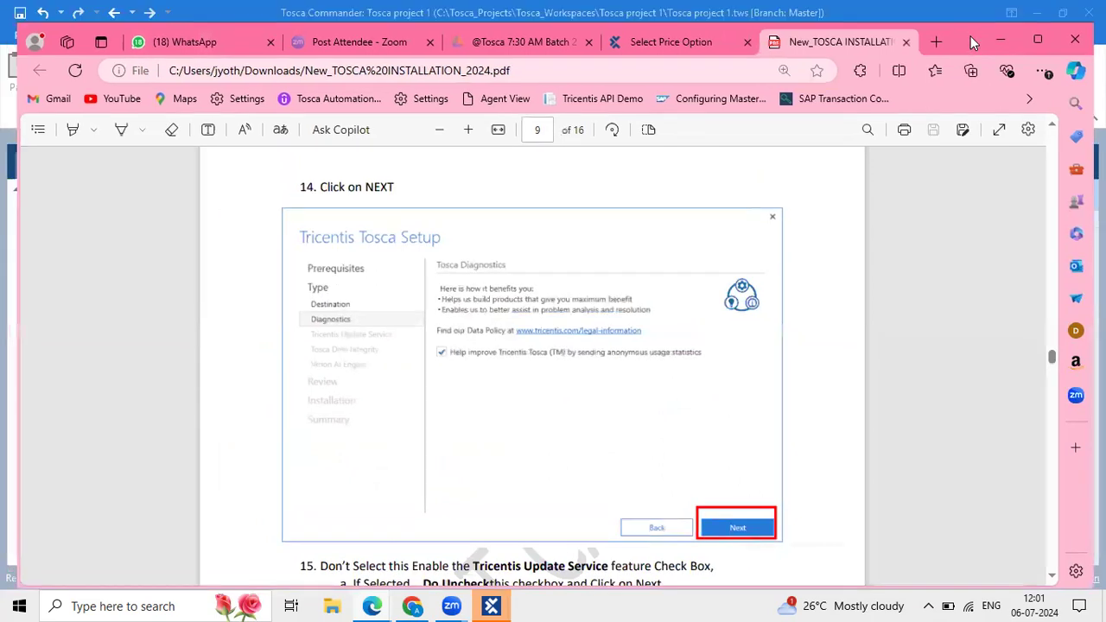
{"action": "left_click", "coordinate": [1028, 43]}
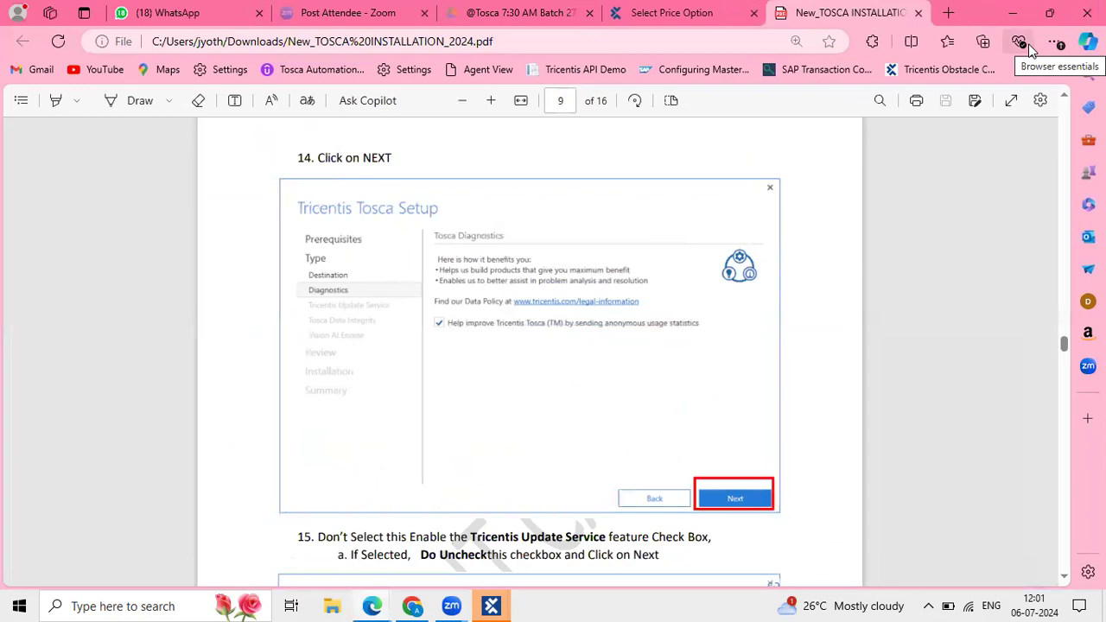
{"action": "scroll", "coordinate": [740, 247], "scroll_direction": "up", "scroll_amount": 2}
{"action": "scroll", "coordinate": [626, 259], "scroll_direction": "up", "scroll_amount": 1}
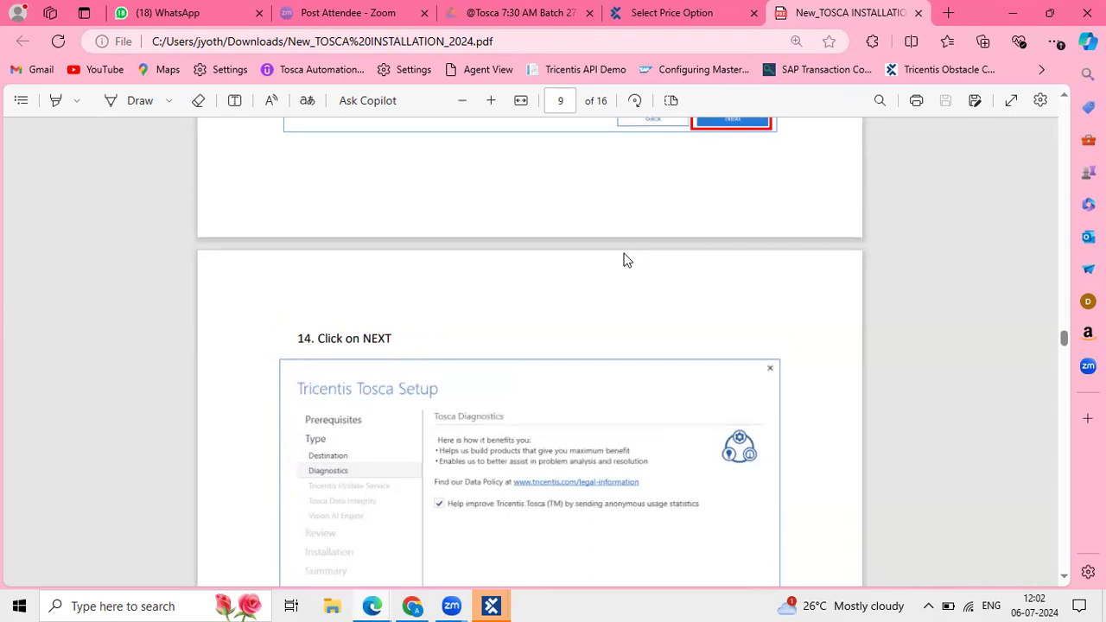
Open the May Tosca 8:30 AM Batch 7-May-2024 folder from My Drive, then return to the PDF.
{"action": "left_click", "coordinate": [556, 22]}
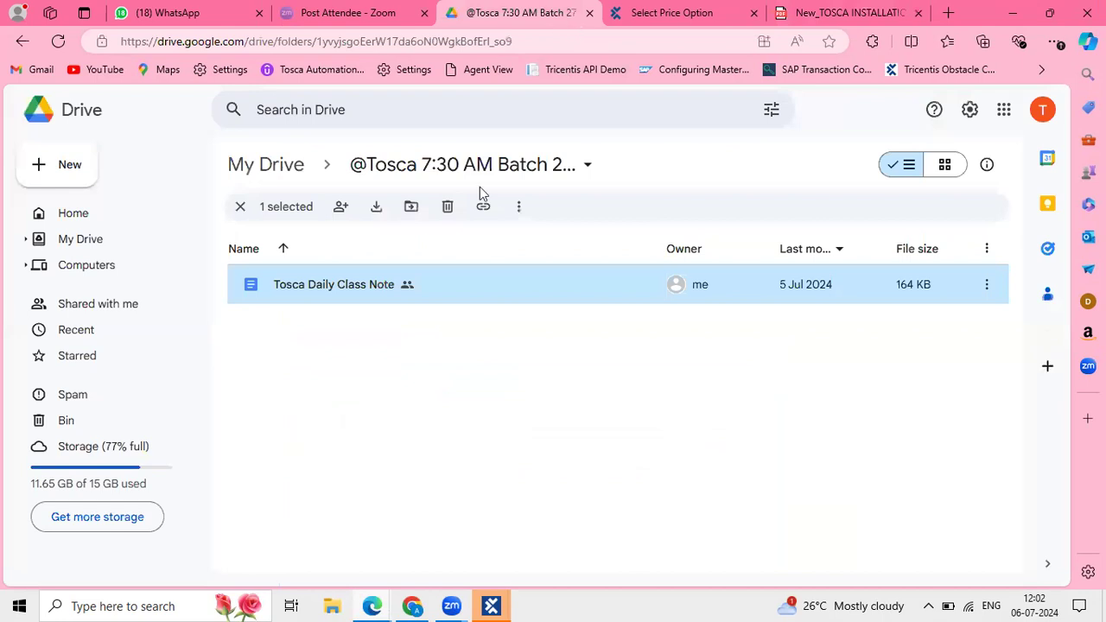
{"action": "left_click", "coordinate": [294, 164]}
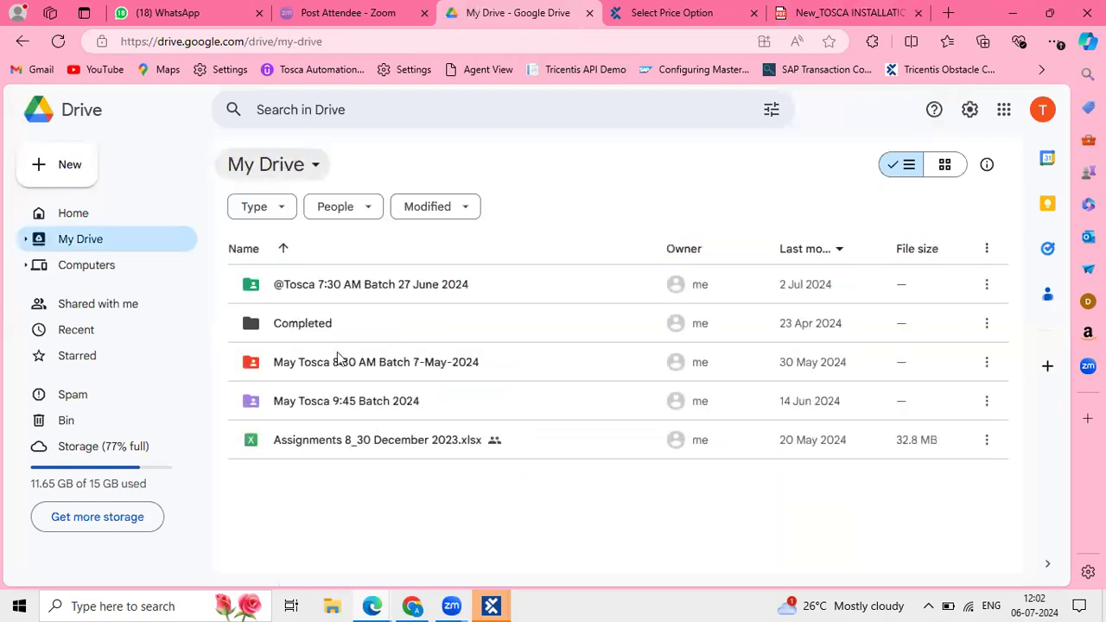
{"action": "double_click", "coordinate": [371, 383]}
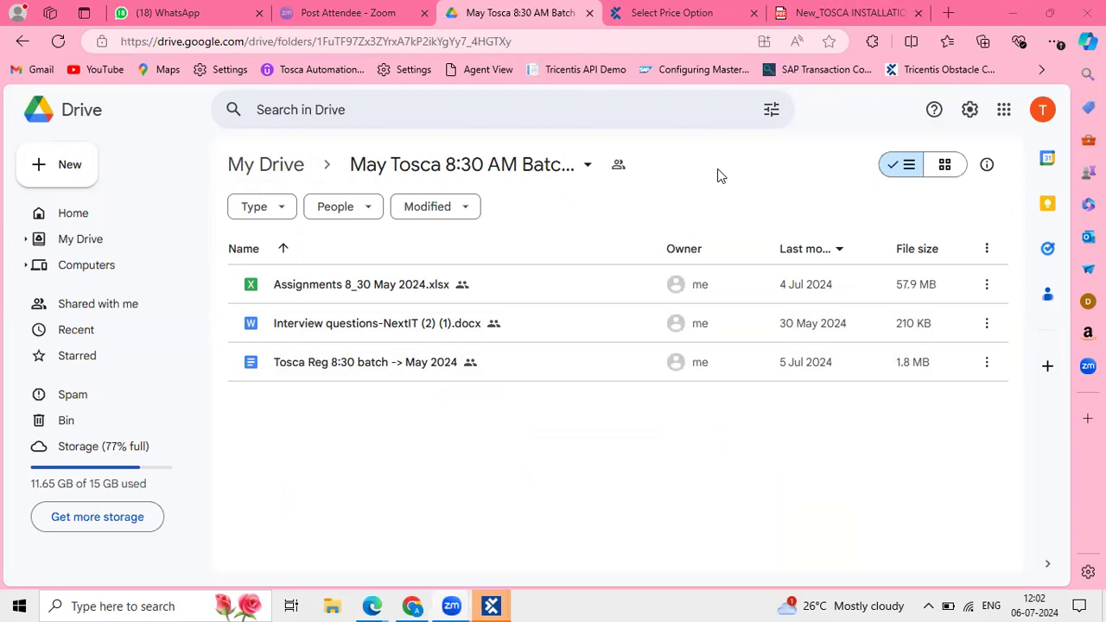
{"action": "left_click", "coordinate": [864, 13]}
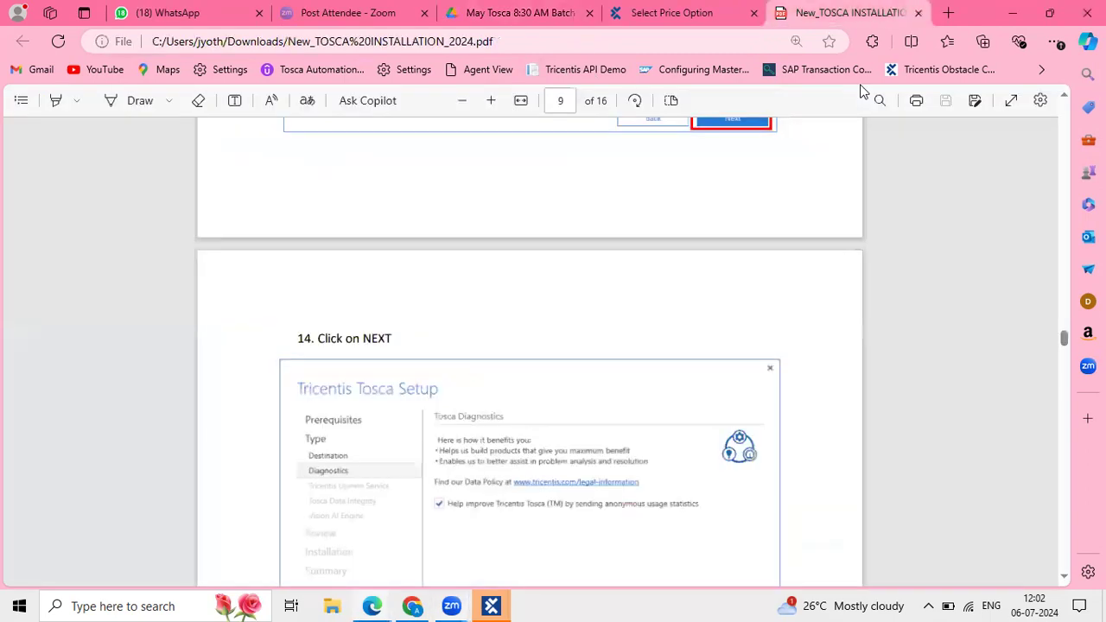
Scroll the PDF to step 19 on page 11, then minimize Edge to reveal Tosca.
{"action": "scroll", "coordinate": [672, 414], "scroll_direction": "down", "scroll_amount": 5}
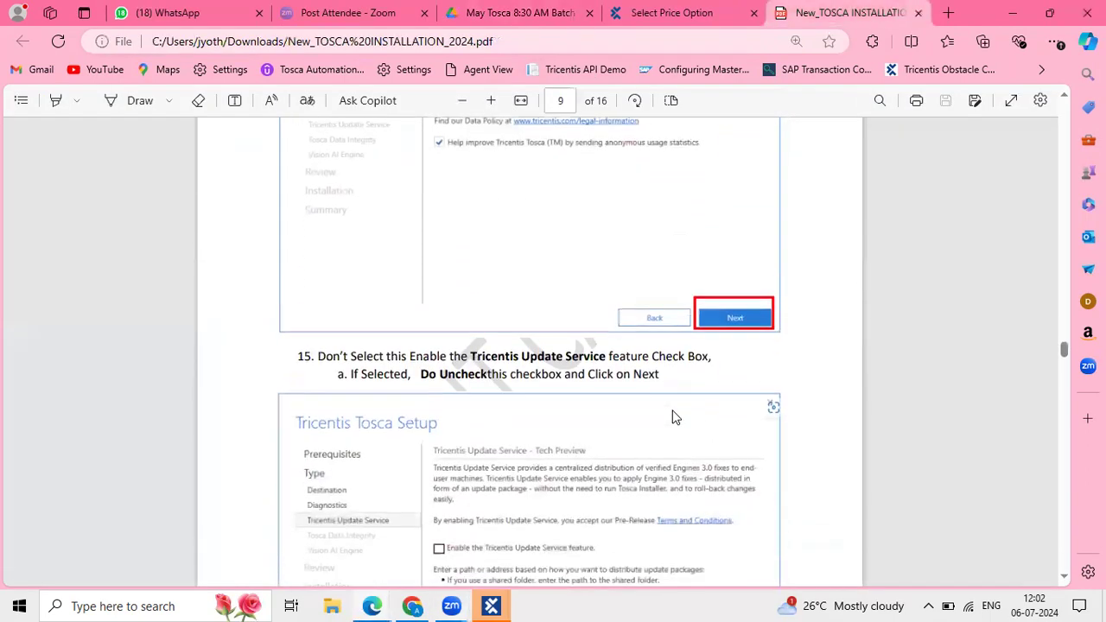
{"action": "scroll", "coordinate": [672, 416], "scroll_direction": "down", "scroll_amount": 4}
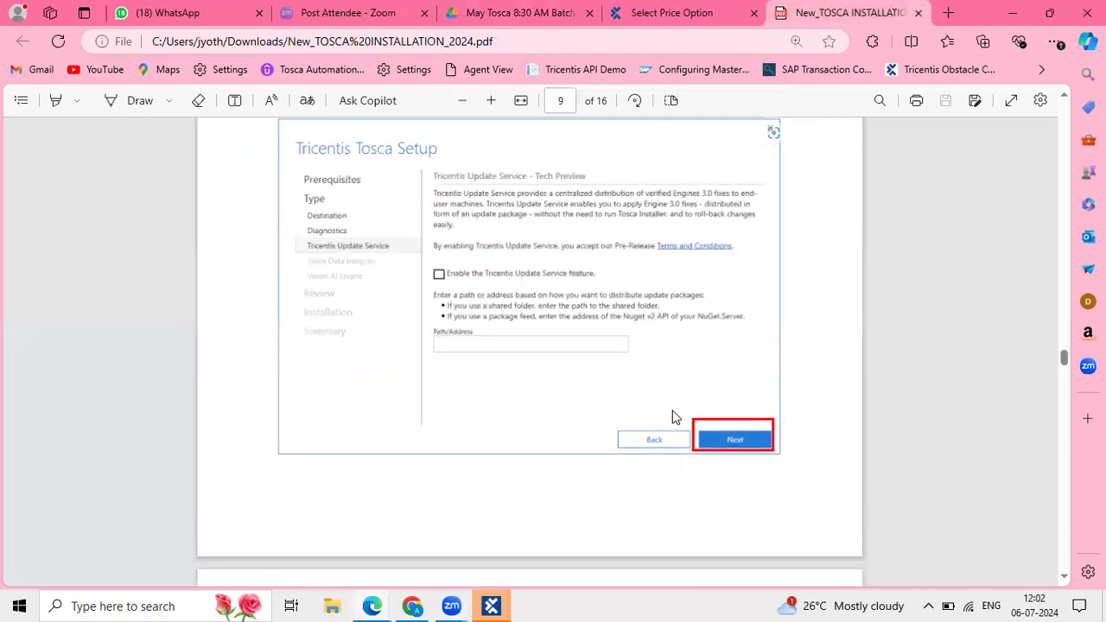
{"action": "scroll", "coordinate": [676, 417], "scroll_direction": "down", "scroll_amount": 2}
{"action": "scroll", "coordinate": [675, 418], "scroll_direction": "down", "scroll_amount": 10}
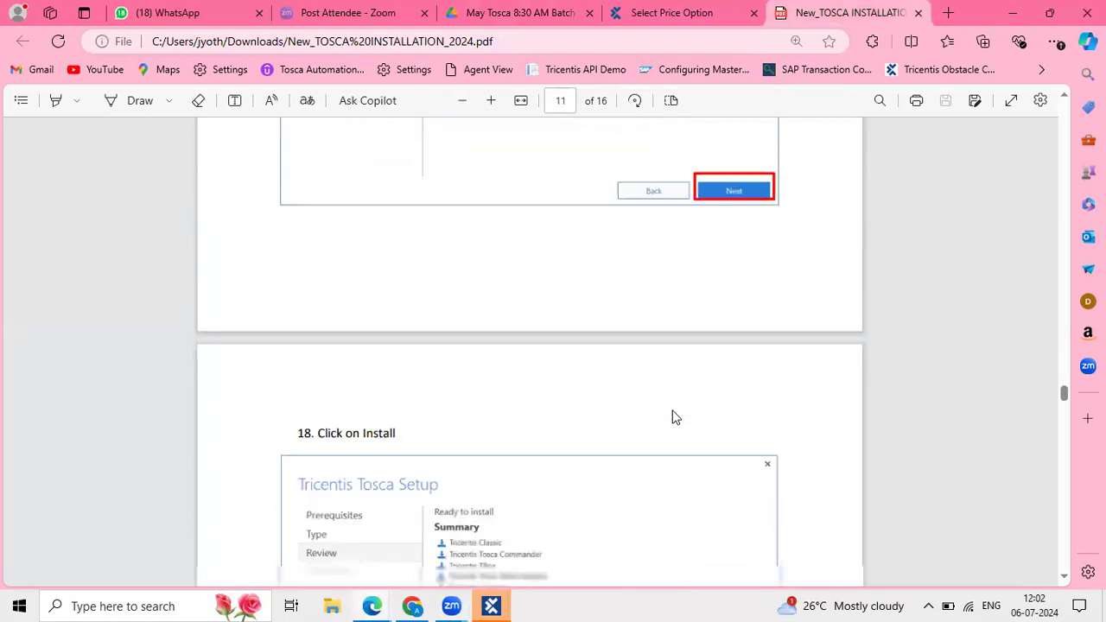
{"action": "left_click", "coordinate": [1017, 15]}
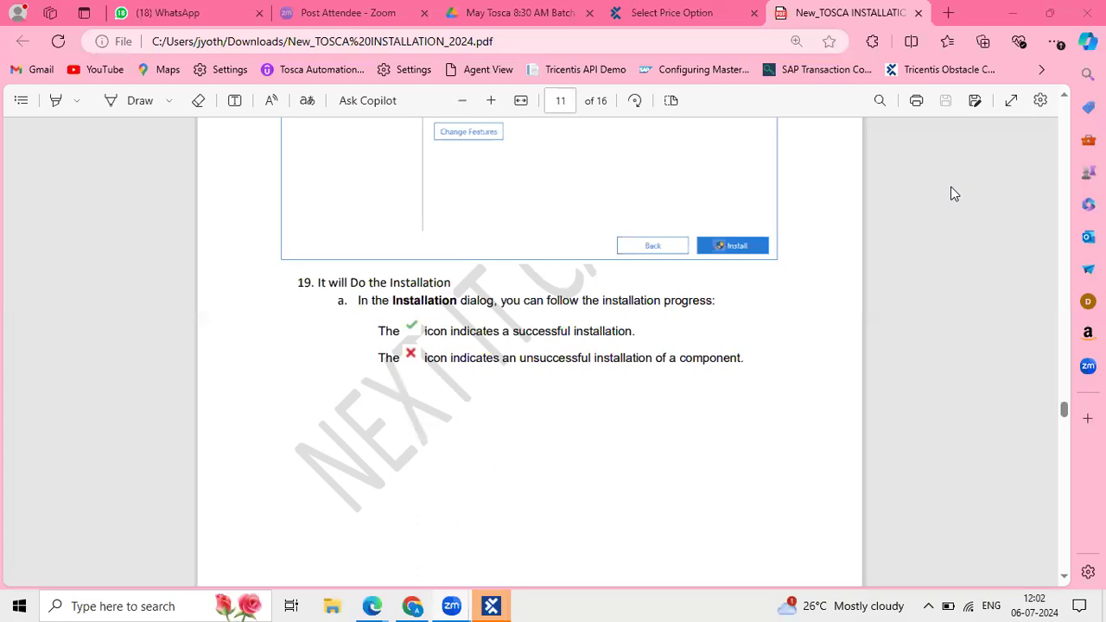
{"action": "left_click", "coordinate": [1019, 9]}
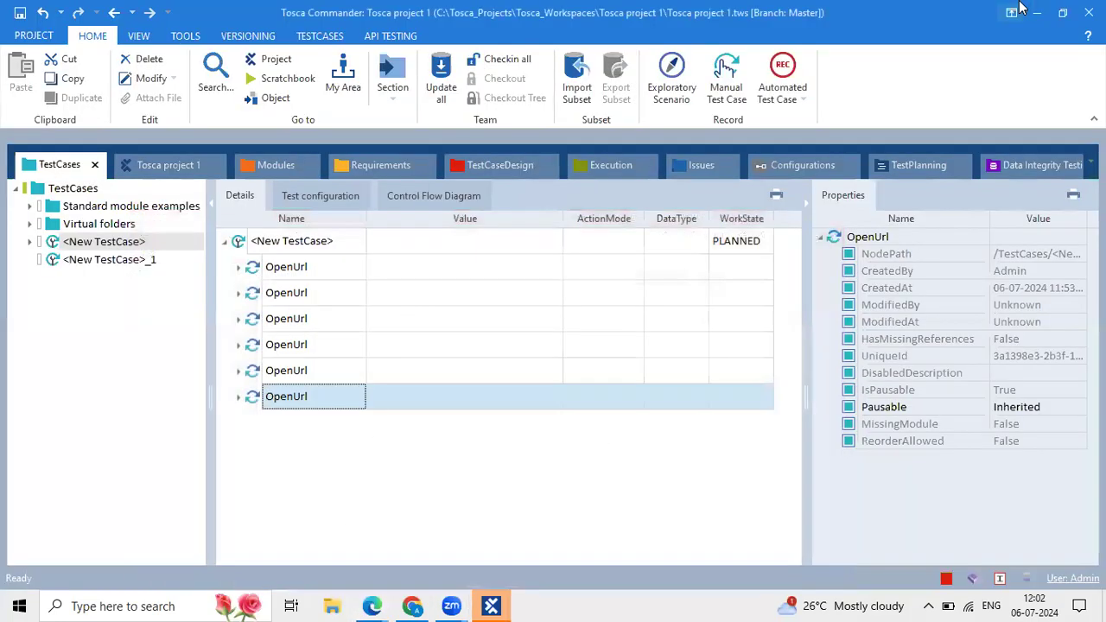
Select the whole <New TestCase> name in edit mode, then leave the edit on the last OpenUrl step.
{"action": "left_click", "coordinate": [390, 299]}
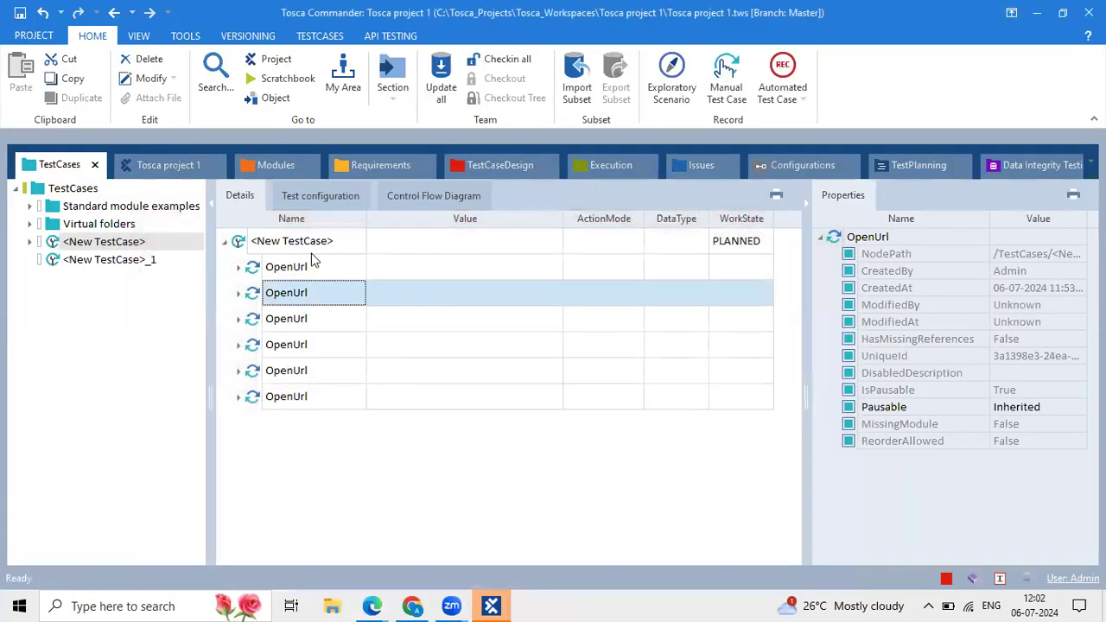
{"action": "left_click", "coordinate": [331, 244]}
{"action": "double_click", "coordinate": [331, 244]}
{"action": "left_click", "coordinate": [335, 245]}
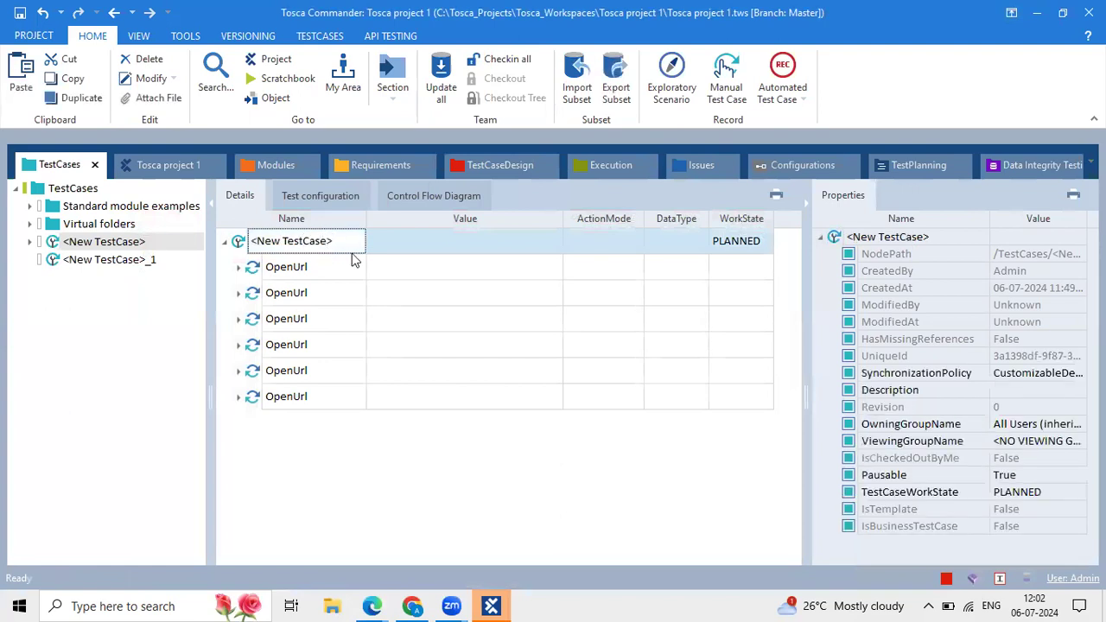
{"action": "key", "text": "ctrl+a"}
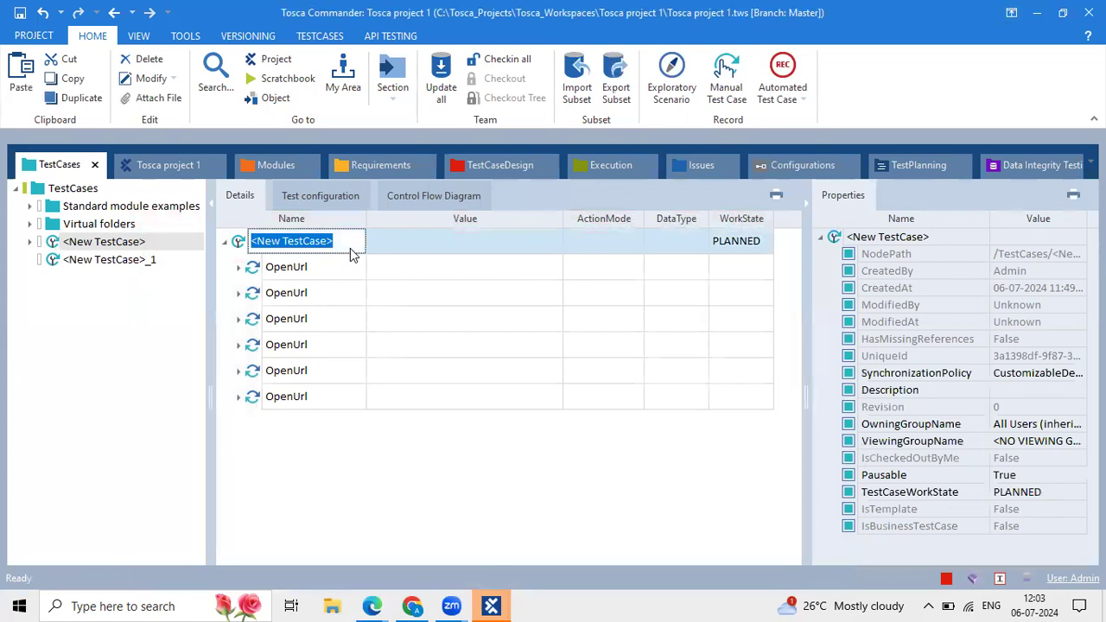
{"action": "left_click_drag", "start_coordinate": [351, 244], "coordinate": [222, 220]}
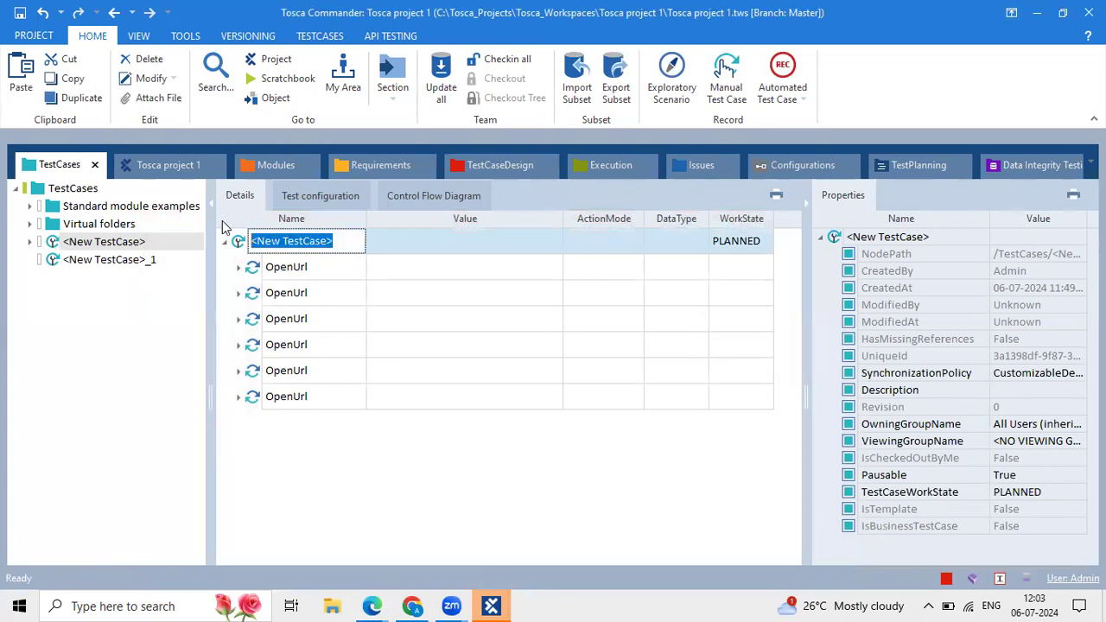
{"action": "left_click", "coordinate": [526, 396]}
Hide the Properties panel, close Tosca project 1 and minimize Tosca to the desktop.
{"action": "left_click", "coordinate": [803, 205]}
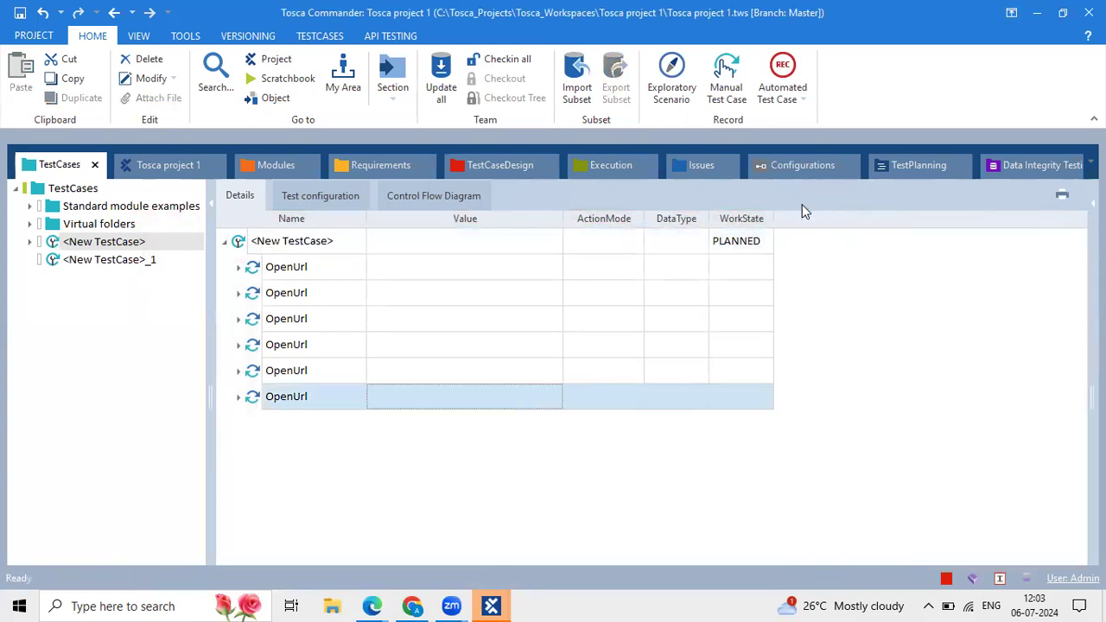
{"action": "left_click", "coordinate": [611, 344]}
{"action": "left_click", "coordinate": [481, 249]}
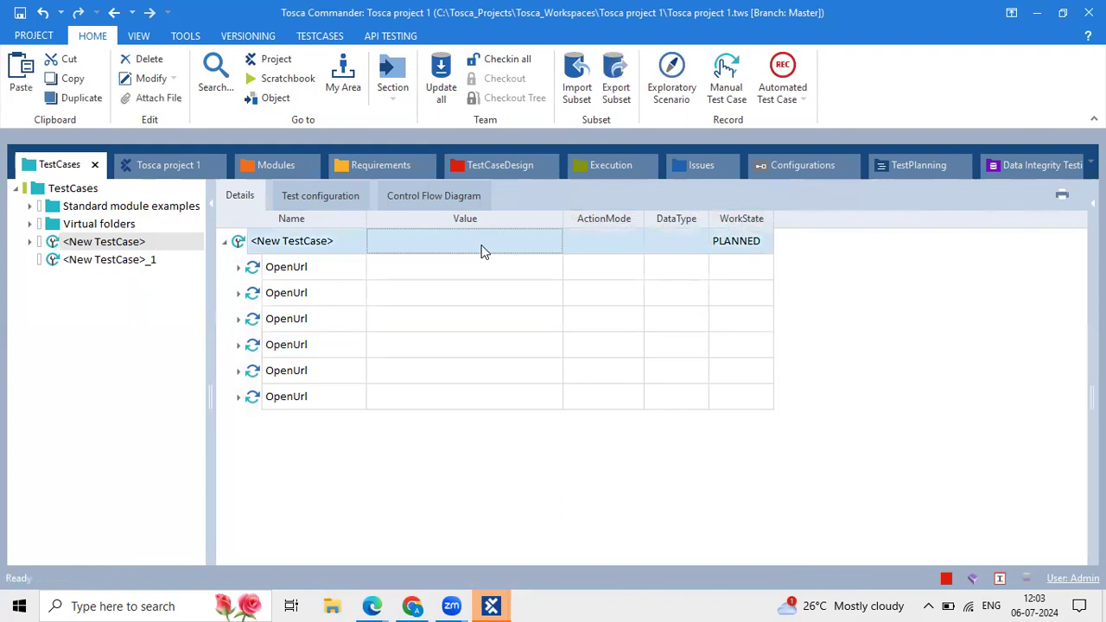
{"action": "left_click", "coordinate": [1038, 13]}
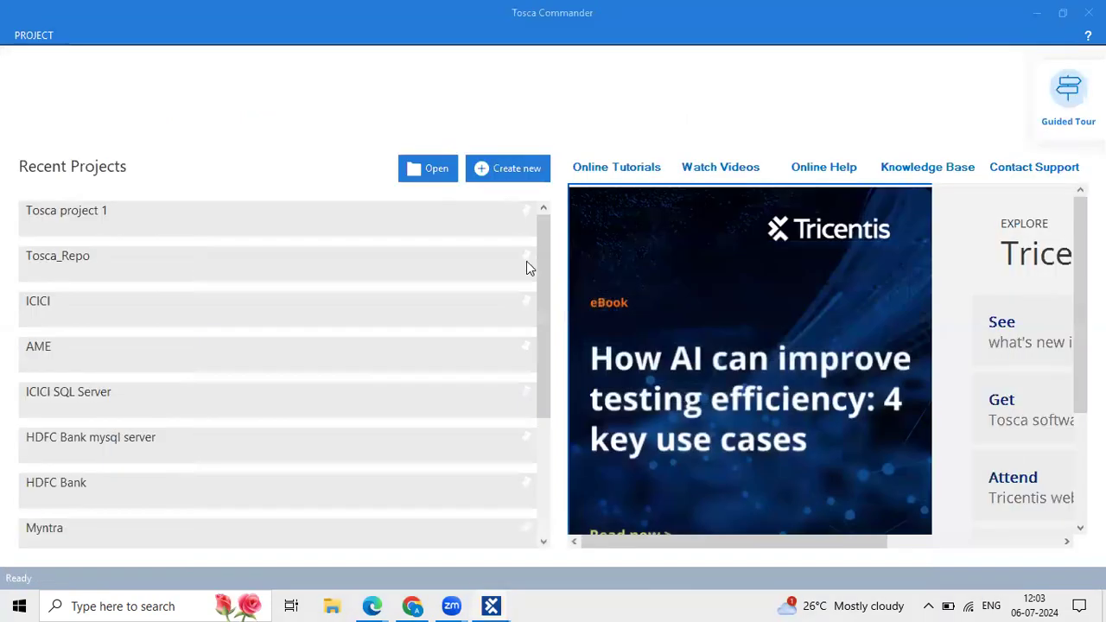
{"action": "left_click", "coordinate": [1040, 12]}
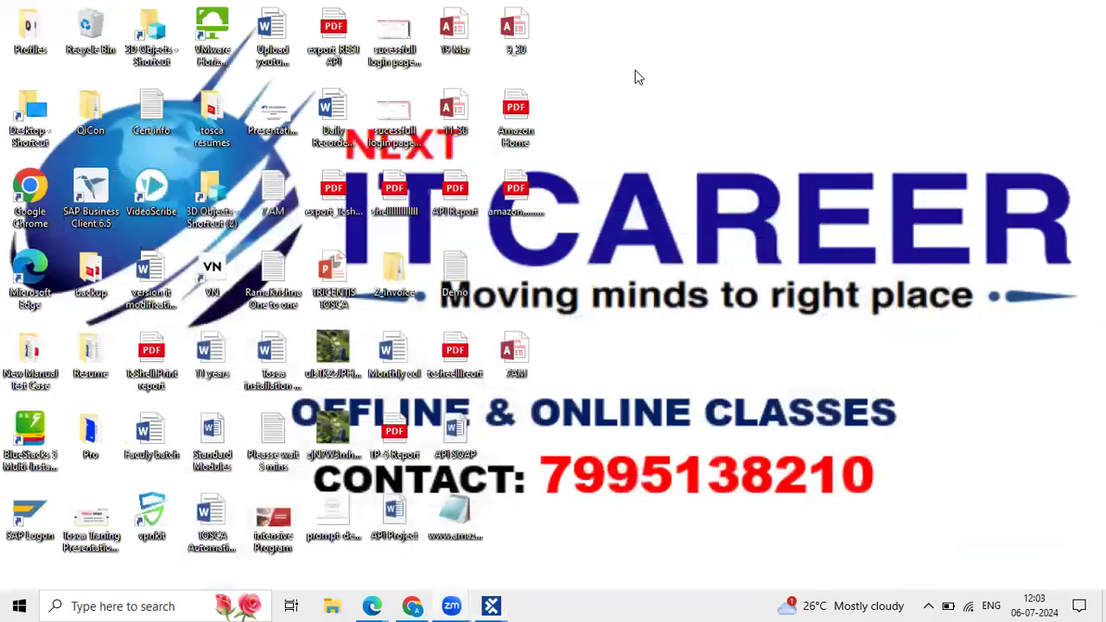
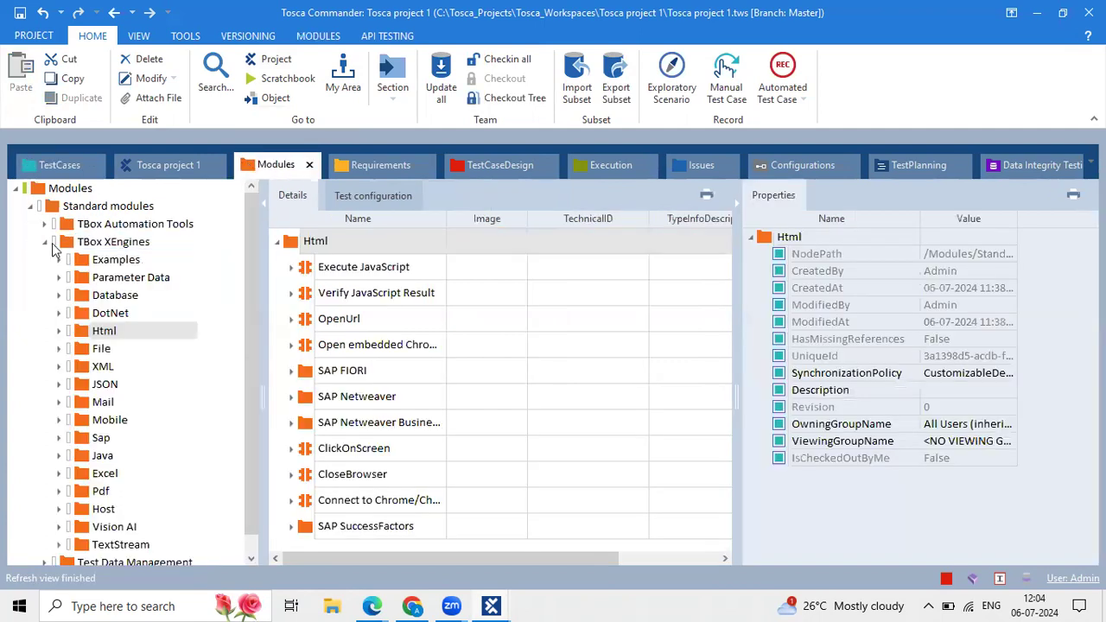
Collapse the TBox XEngines folder and then the Standard modules tree in the Modules tree.
{"action": "left_click", "coordinate": [46, 243]}
{"action": "left_click", "coordinate": [32, 206]}
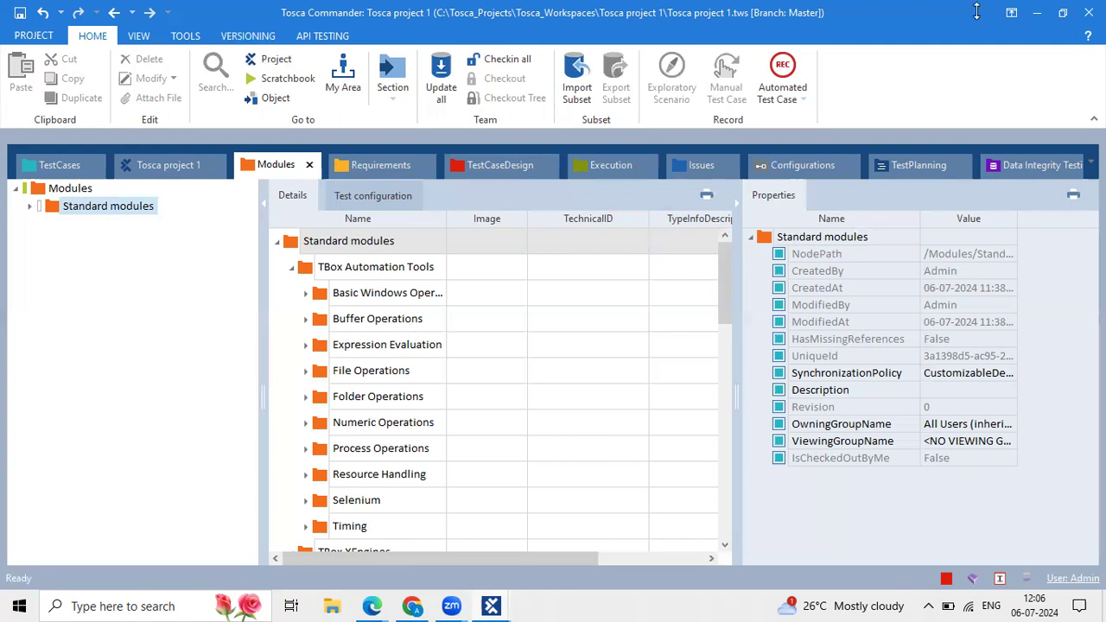
Minimize Tosca Commander and restore it from the taskbar.
{"action": "left_click", "coordinate": [1040, 12]}
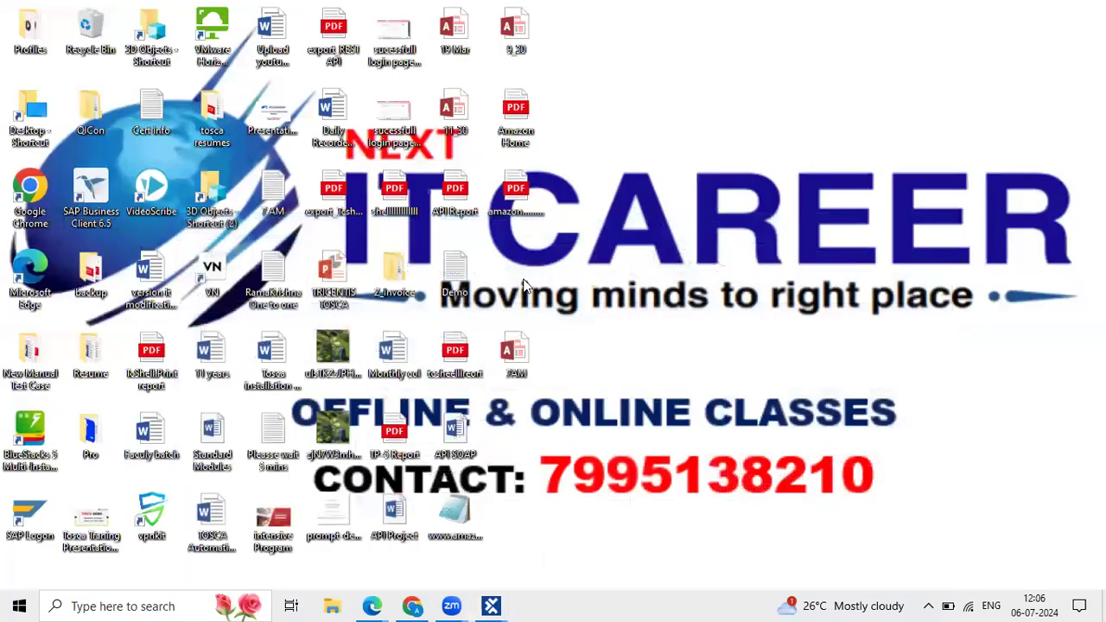
{"action": "mouse_move", "coordinate": [380, 604]}
{"action": "mouse_move", "coordinate": [496, 604]}
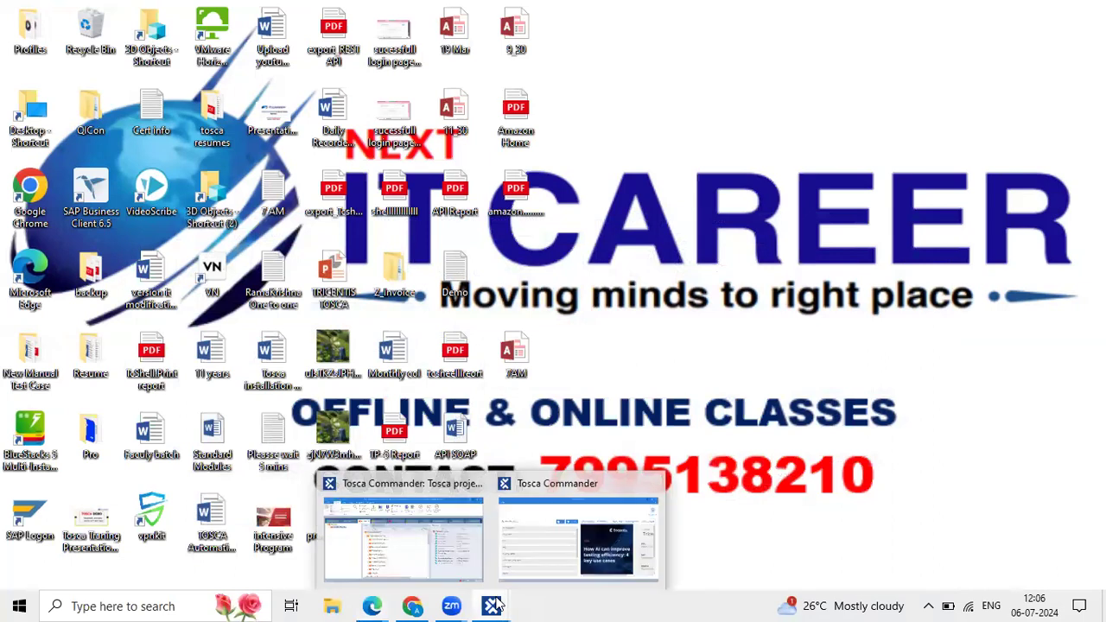
{"action": "left_click", "coordinate": [436, 540]}
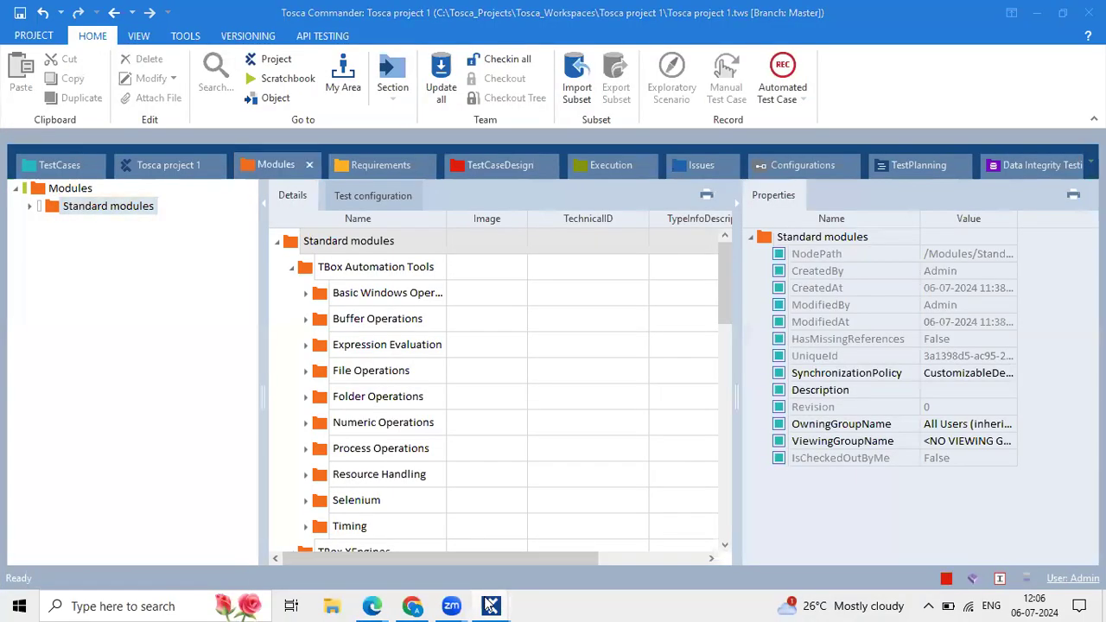
Switch to the Tosca project 1 window and narrow the module tree pane.
{"action": "mouse_move", "coordinate": [490, 604]}
{"action": "left_click", "coordinate": [609, 520]}
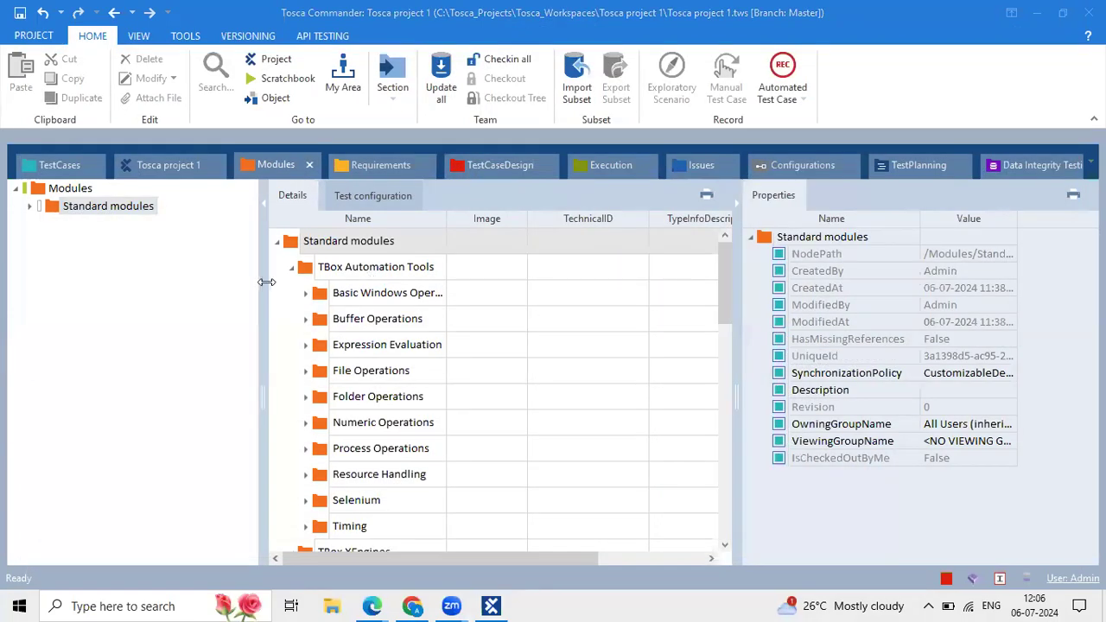
{"action": "left_click_drag", "start_coordinate": [266, 281], "coordinate": [233, 278]}
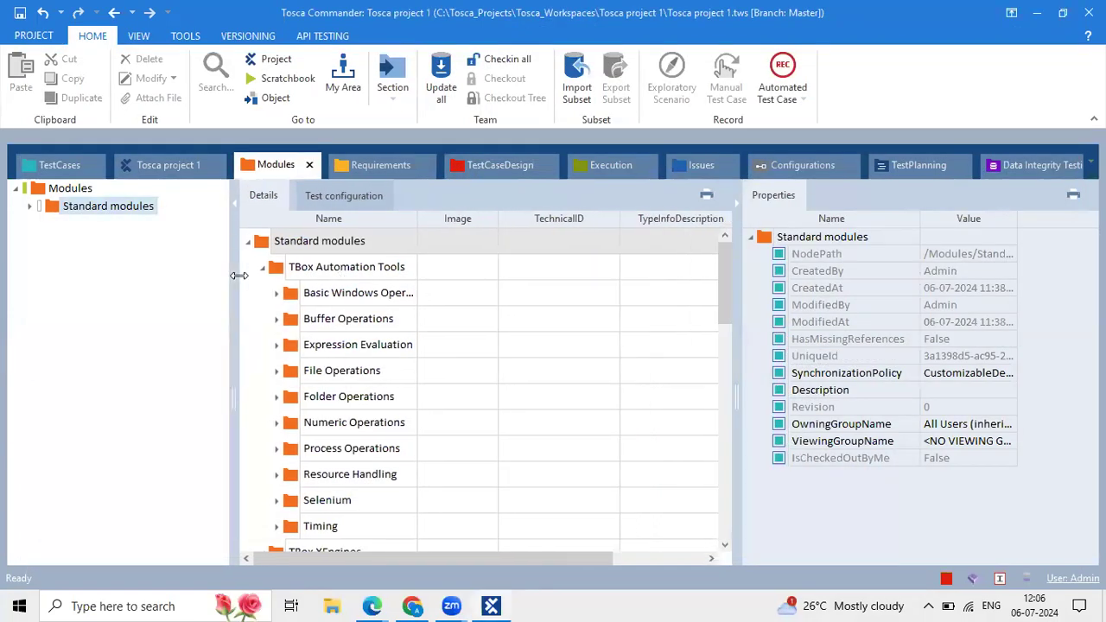
Widen the Details grid so the Value column shows.
{"action": "left_click", "coordinate": [486, 328]}
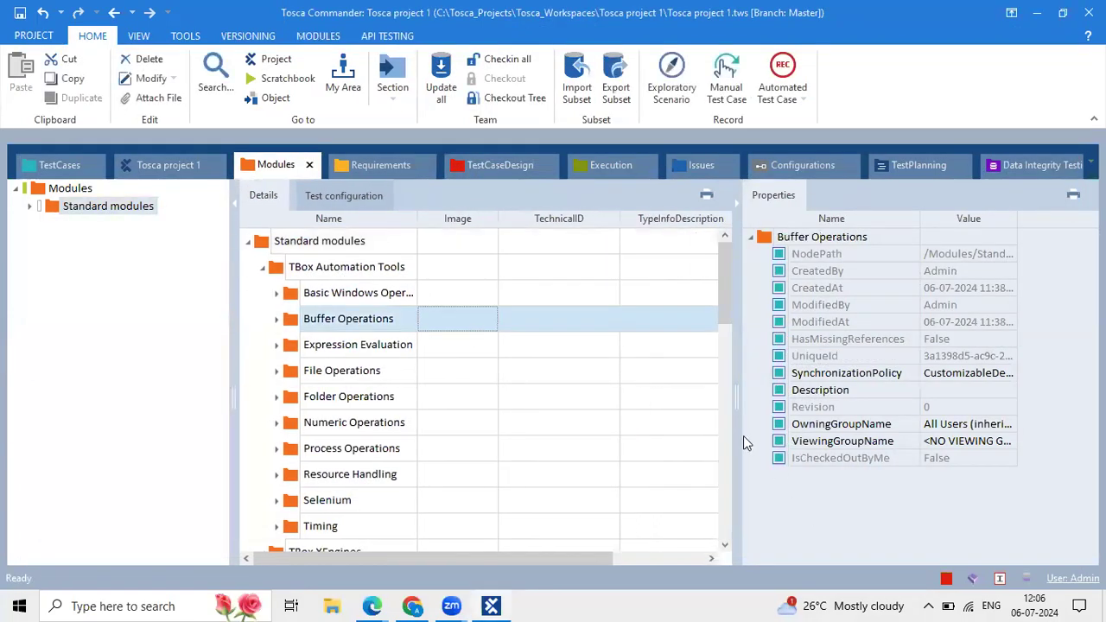
{"action": "left_click_drag", "start_coordinate": [738, 436], "coordinate": [796, 414]}
{"action": "left_click", "coordinate": [807, 75]}
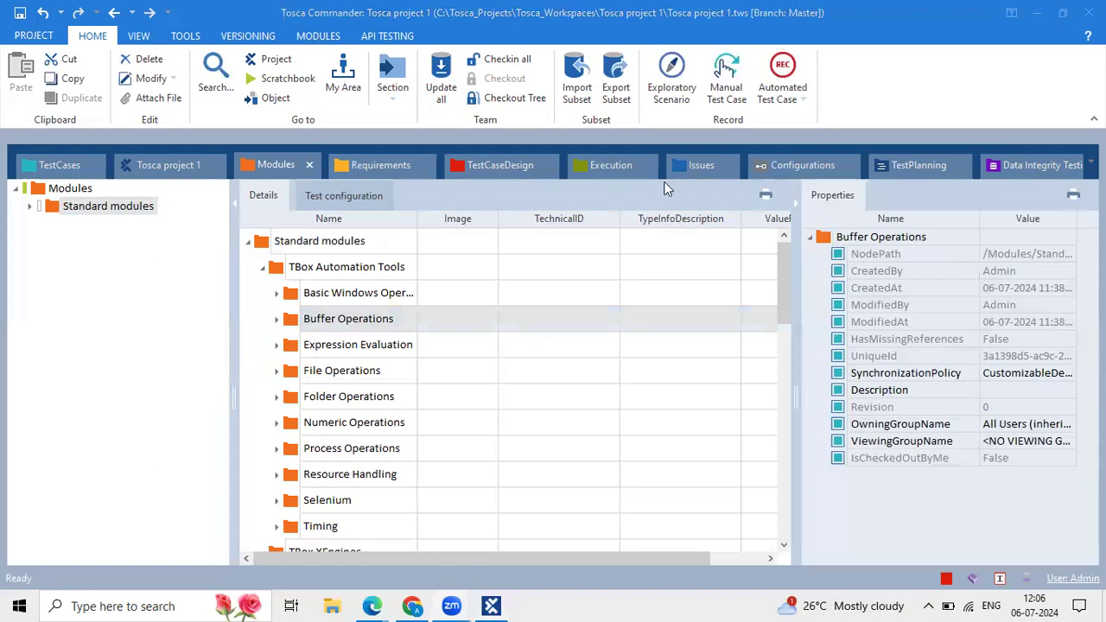
Collapse TBox Automation Tools, TBox XEngines, Test Data Management and Standard modules, then select Standard modules.
{"action": "left_click", "coordinate": [484, 264]}
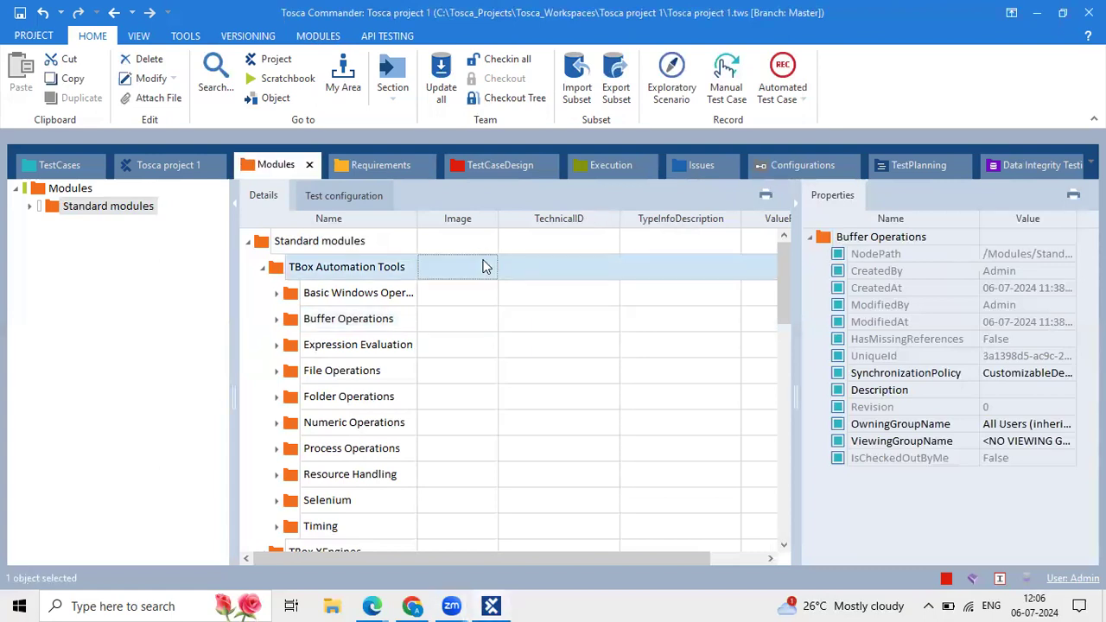
{"action": "left_click", "coordinate": [263, 268]}
{"action": "left_click", "coordinate": [262, 293]}
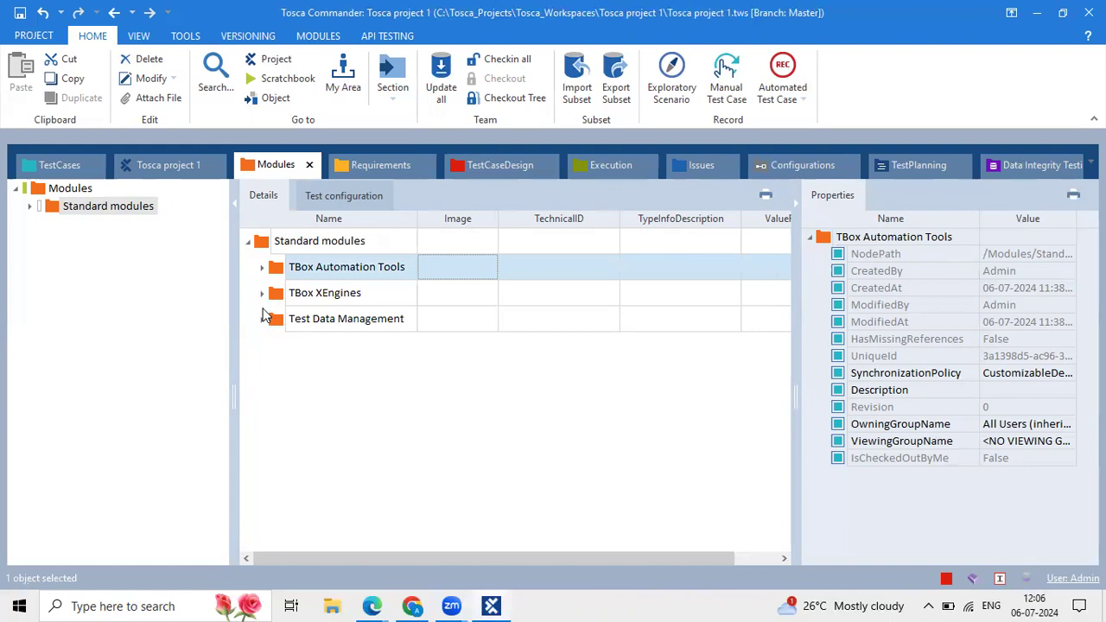
{"action": "left_click", "coordinate": [262, 319]}
{"action": "left_click", "coordinate": [262, 319]}
{"action": "left_click", "coordinate": [248, 241]}
{"action": "left_click", "coordinate": [276, 244]}
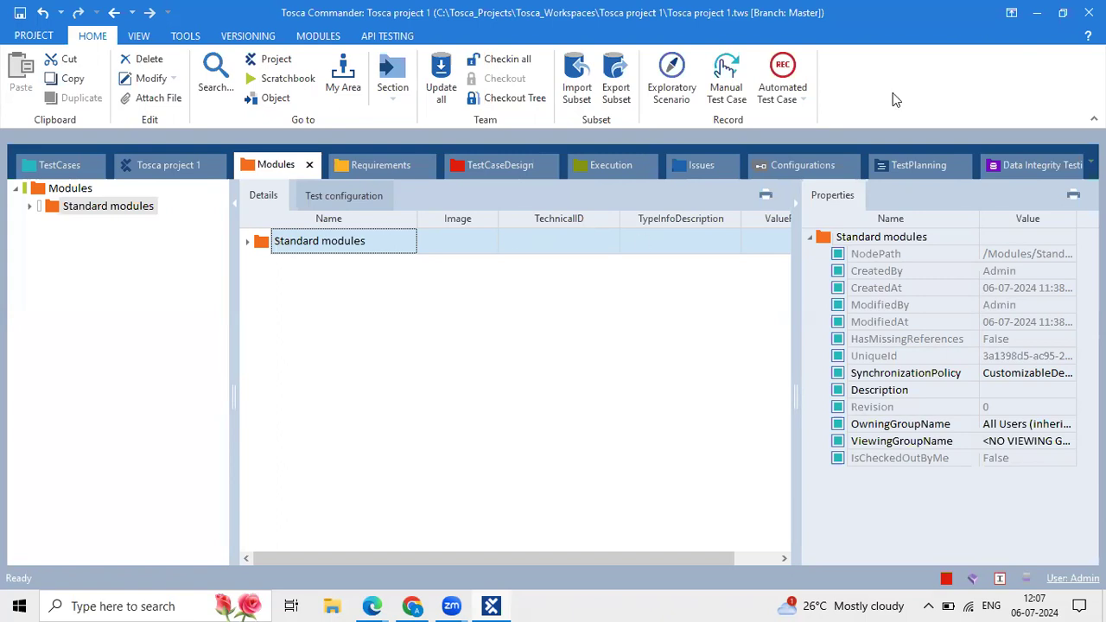
Check in all changes, bringing Standard modules to revision 3, then close Properties and narrow the tree.
{"action": "left_click", "coordinate": [516, 60]}
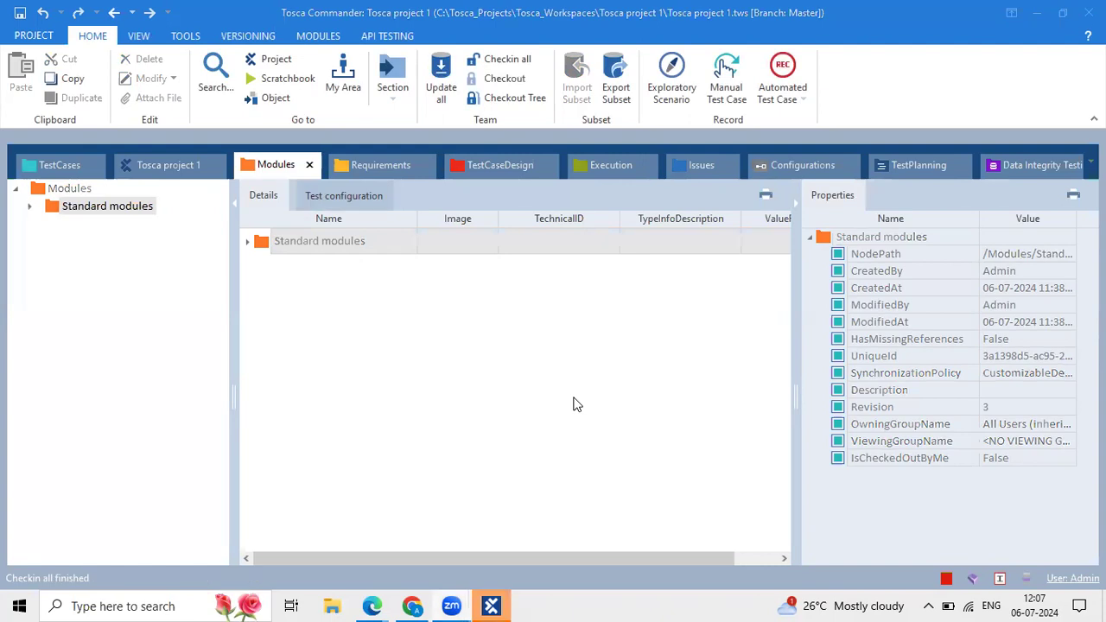
{"action": "left_click", "coordinate": [796, 201]}
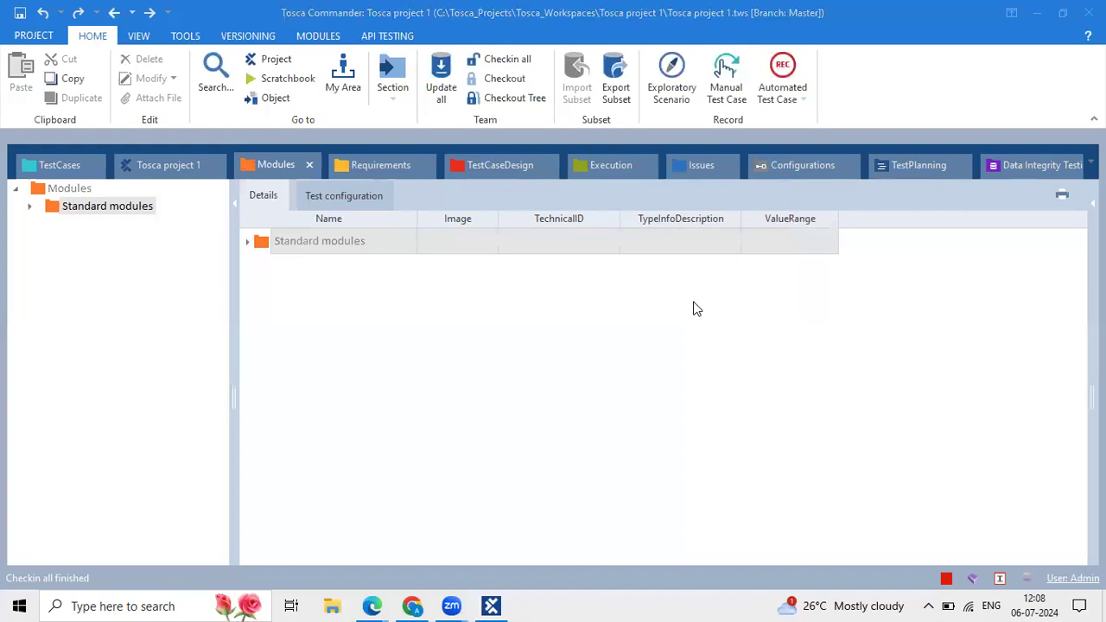
{"action": "mouse_move", "coordinate": [235, 323]}
{"action": "left_mouse_down"}
{"action": "mouse_move", "coordinate": [210, 319]}
{"action": "mouse_move", "coordinate": [222, 319]}
{"action": "left_mouse_up"}
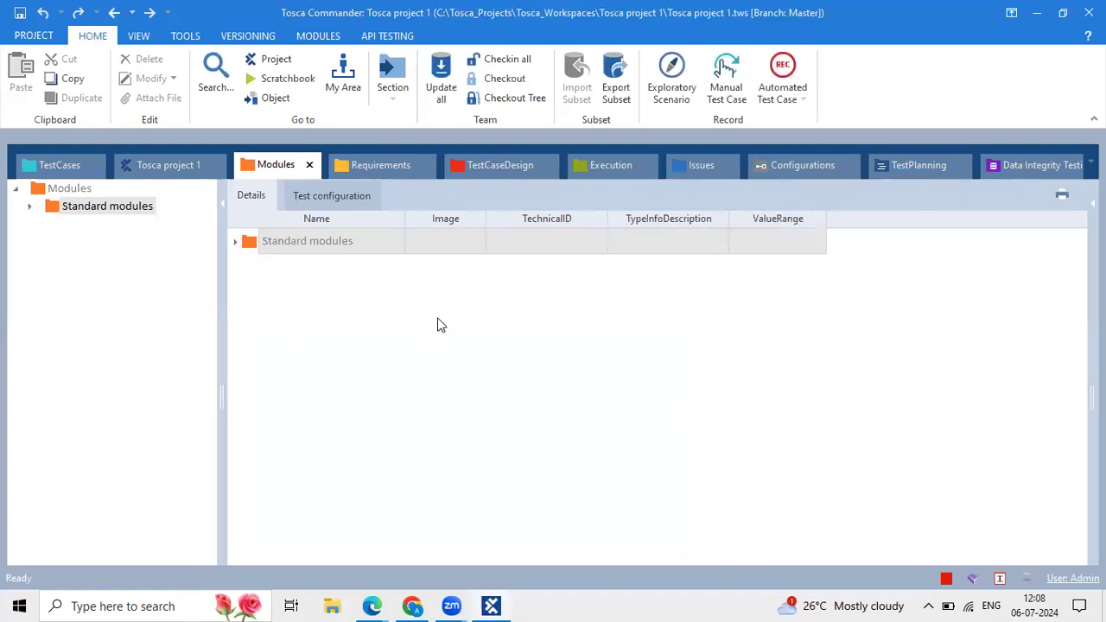